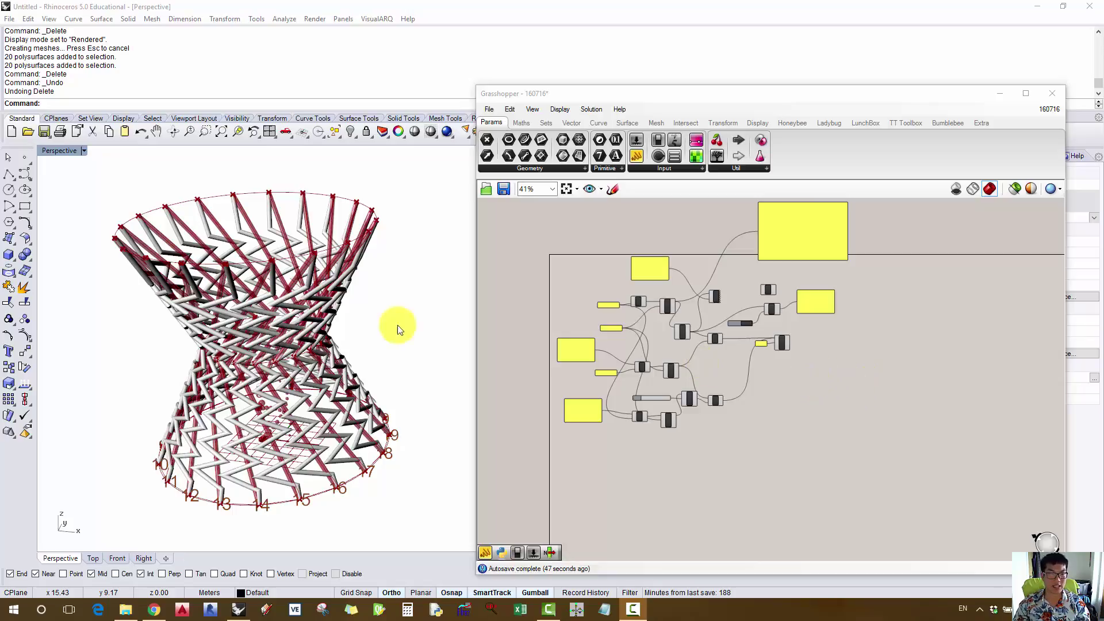
# - Turn off the preview of all components in the existing tower definition
pyautogui.click(275, 426)
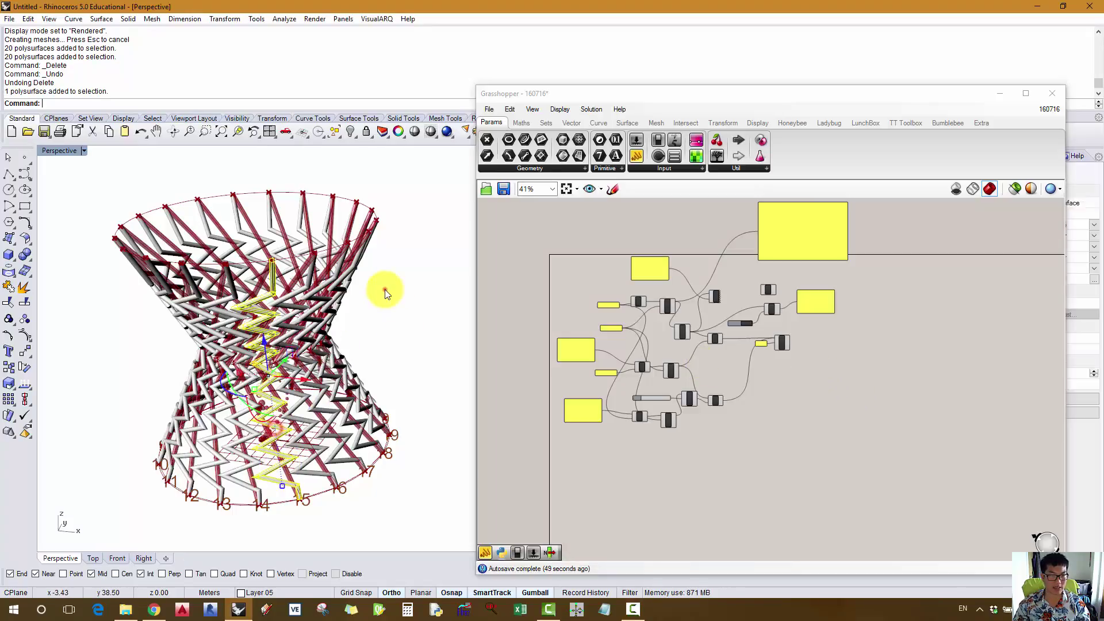
pyautogui.click(385, 291)
pyautogui.moveTo(837, 266); pyautogui.dragTo(592, 451)
pyautogui.middleClick(1004, 362)
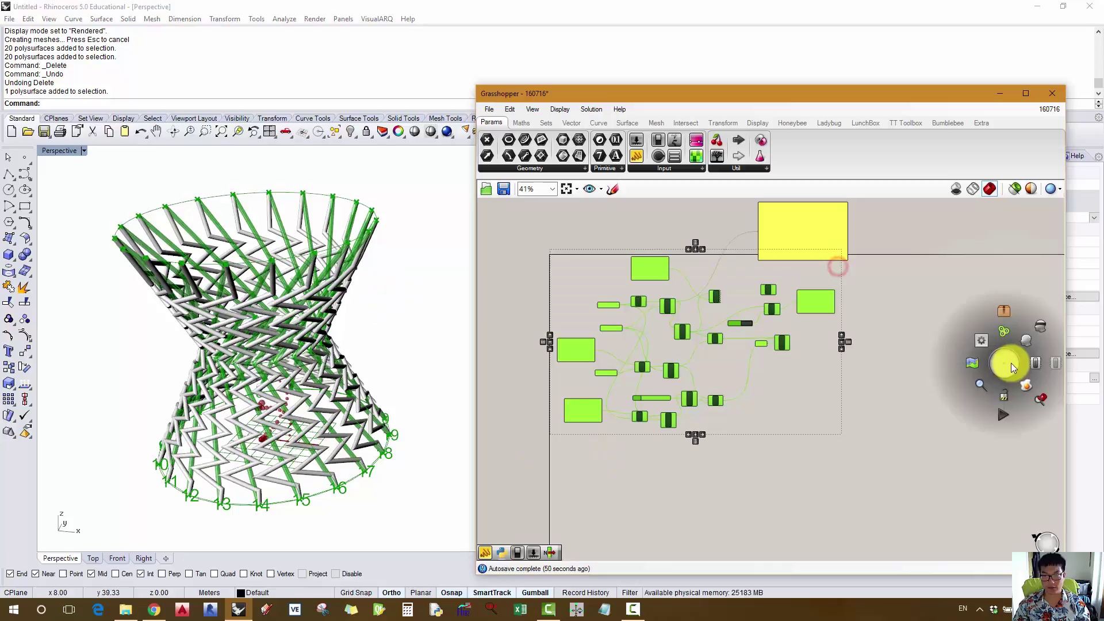
pyautogui.click(1041, 323)
# - Delete all the baked zigzag tower polysurfaces from the Rhino model
pyautogui.moveTo(161, 328)
pyautogui.mouseDown(button='right')
pyautogui.moveTo(202, 296)
pyautogui.moveTo(177, 340)
pyautogui.mouseUp(button='right')
pyautogui.scroll(-6, 181, 337)
pyautogui.click(377, 195)
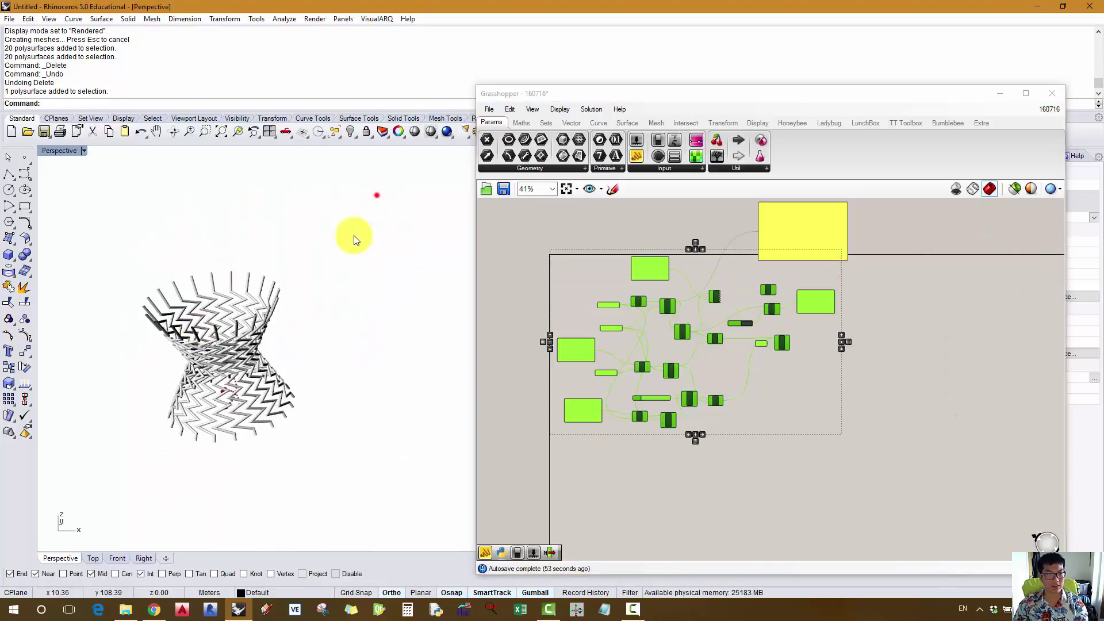
pyautogui.moveTo(354, 240); pyautogui.dragTo(115, 474)
pyautogui.press('Delete')
pyautogui.click(615, 200)
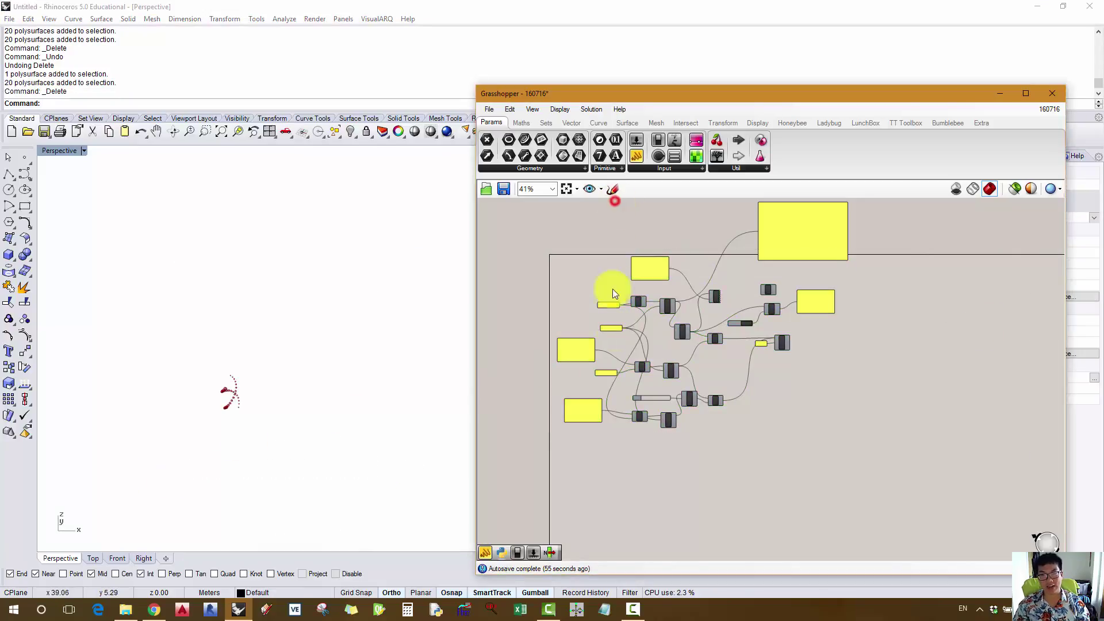
# - Turn on the preview of the main tower components to look at the geometry, and hide it again
pyautogui.scroll(4, 612, 289)
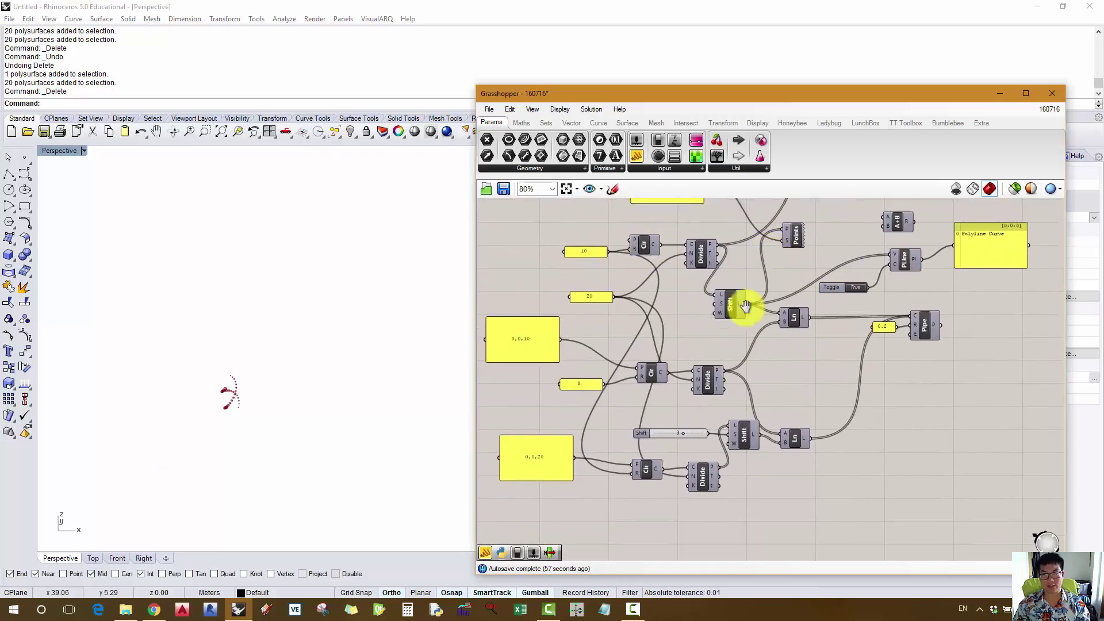
pyautogui.moveTo(745, 305); pyautogui.dragTo(721, 361, button='right')
pyautogui.moveTo(932, 249); pyautogui.dragTo(591, 509)
pyautogui.middleClick(991, 423)
pyautogui.click(1012, 398)
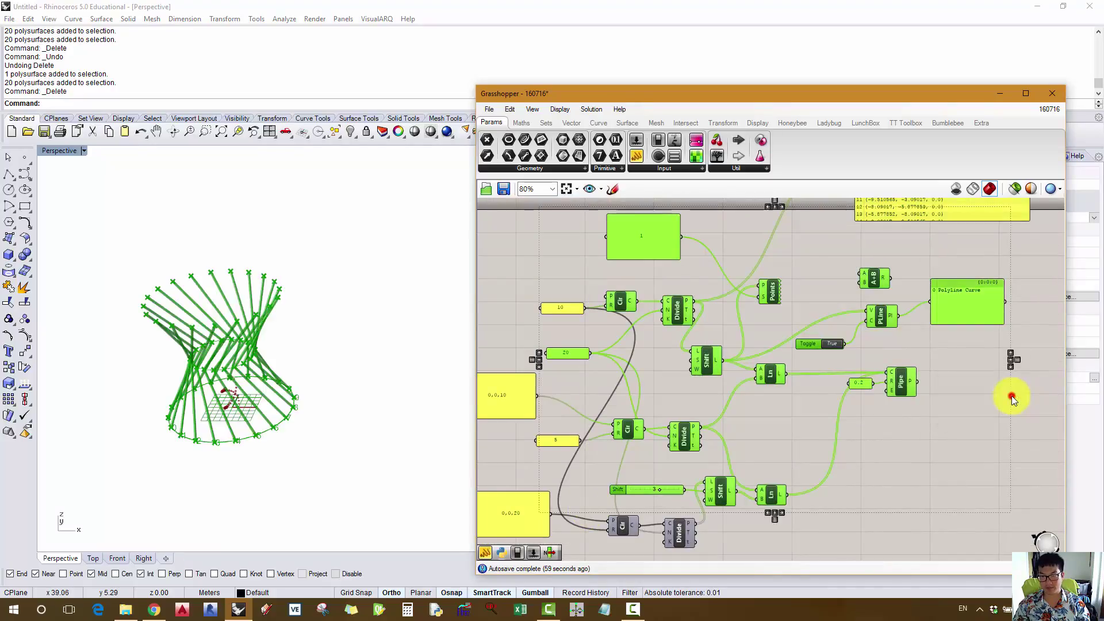
pyautogui.middleClick(898, 405)
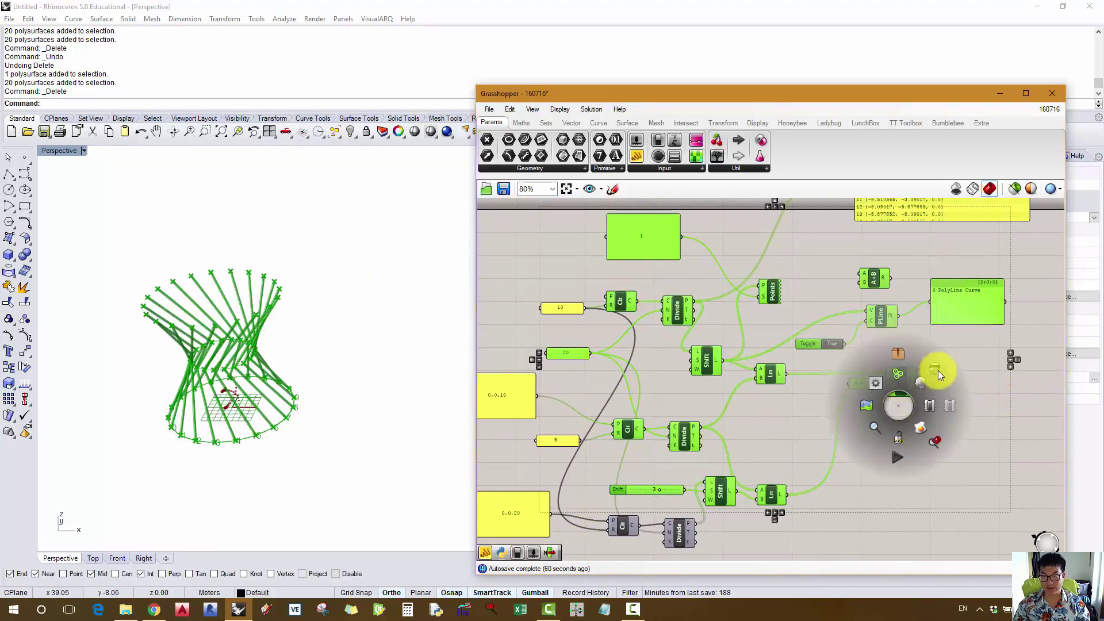
pyautogui.click(938, 372)
pyautogui.moveTo(642, 359); pyautogui.dragTo(687, 304, button='right')
pyautogui.click(614, 217)
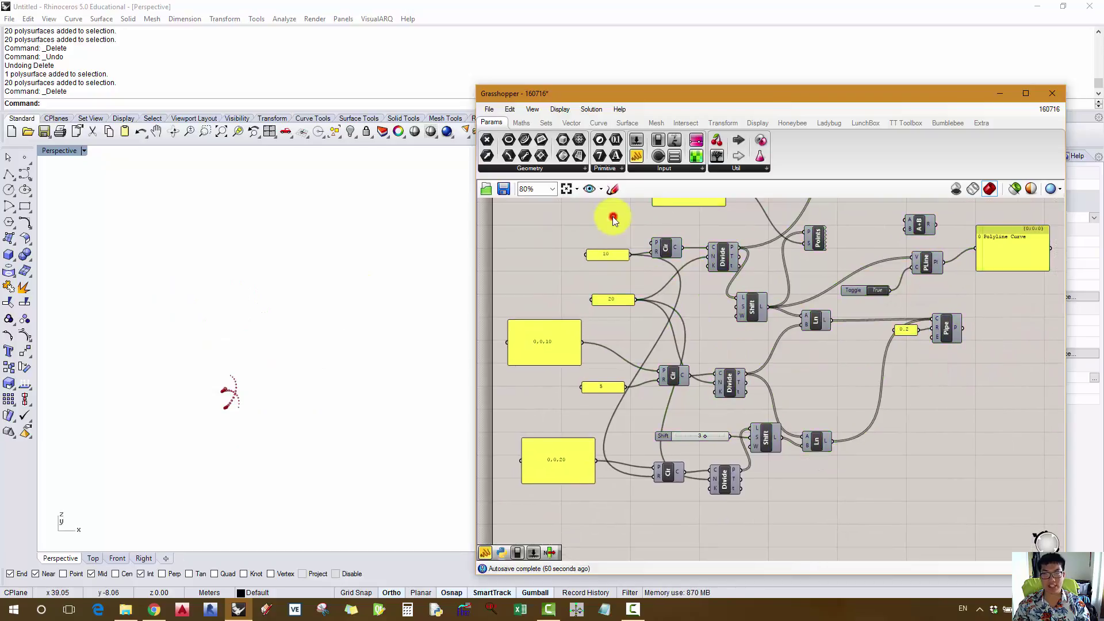
# - Select the three Circle components, show their preview in the model, and hide it again
pyautogui.click(668, 247)
pyautogui.keyDown('shift'); pyautogui.click(672, 375); pyautogui.keyUp('shift')
pyautogui.keyDown('shift'); pyautogui.click(669, 472); pyautogui.keyUp('shift')
pyautogui.middleClick(640, 343)
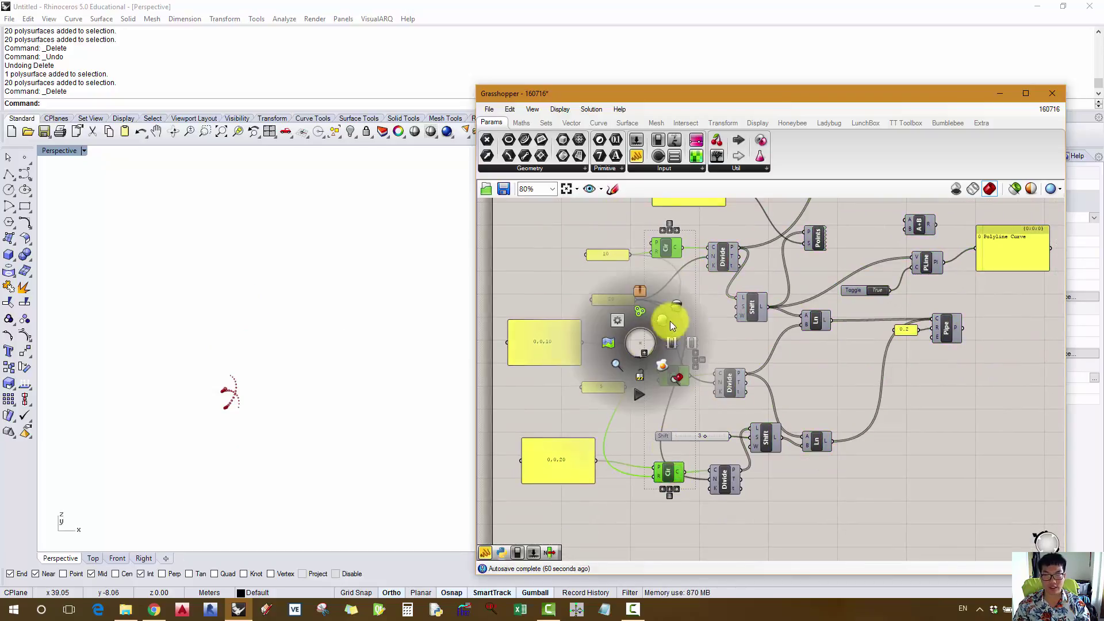
pyautogui.click(670, 321)
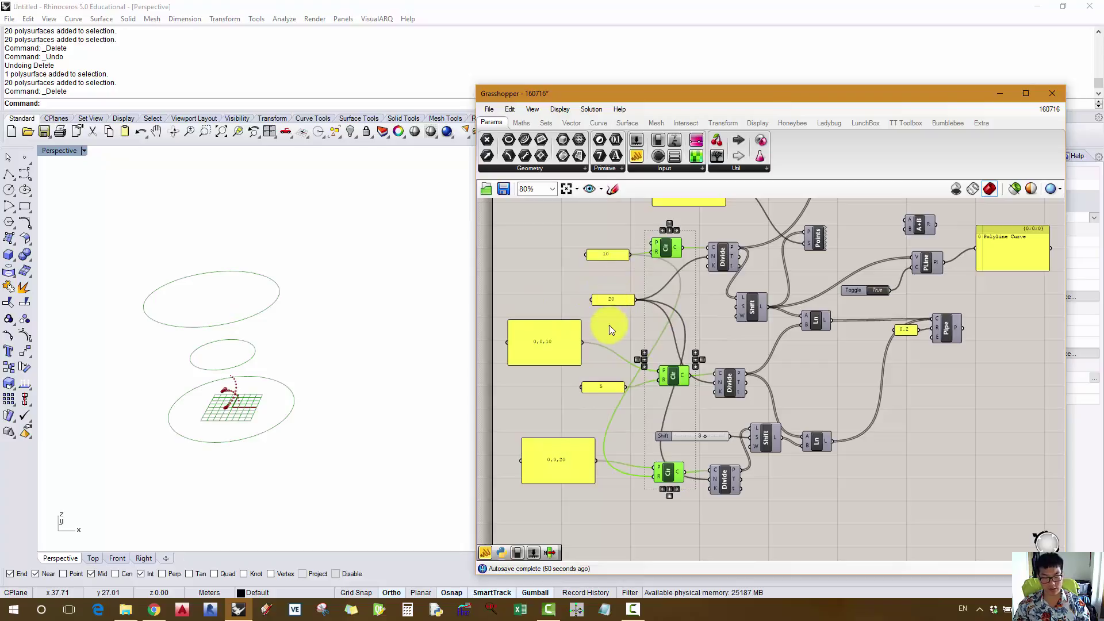
pyautogui.middleClick(629, 284)
pyautogui.click(666, 246)
# - Duplicate the three selected Circle components and place the copies in the empty canvas area beside the existing definition
pyautogui.hotkey('ctrl', 'c')
pyautogui.hotkey('ctrl', 'v')
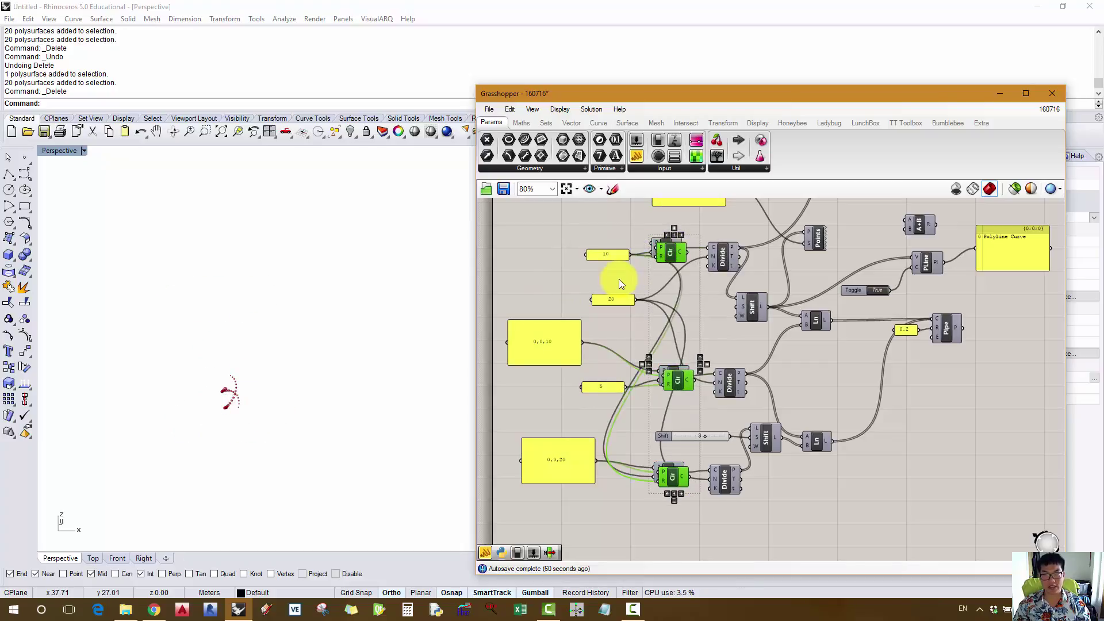
pyautogui.scroll(-5, 654, 306)
pyautogui.moveTo(676, 252); pyautogui.dragTo(875, 436)
pyautogui.moveTo(875, 436); pyautogui.dragTo(813, 358, button='right')
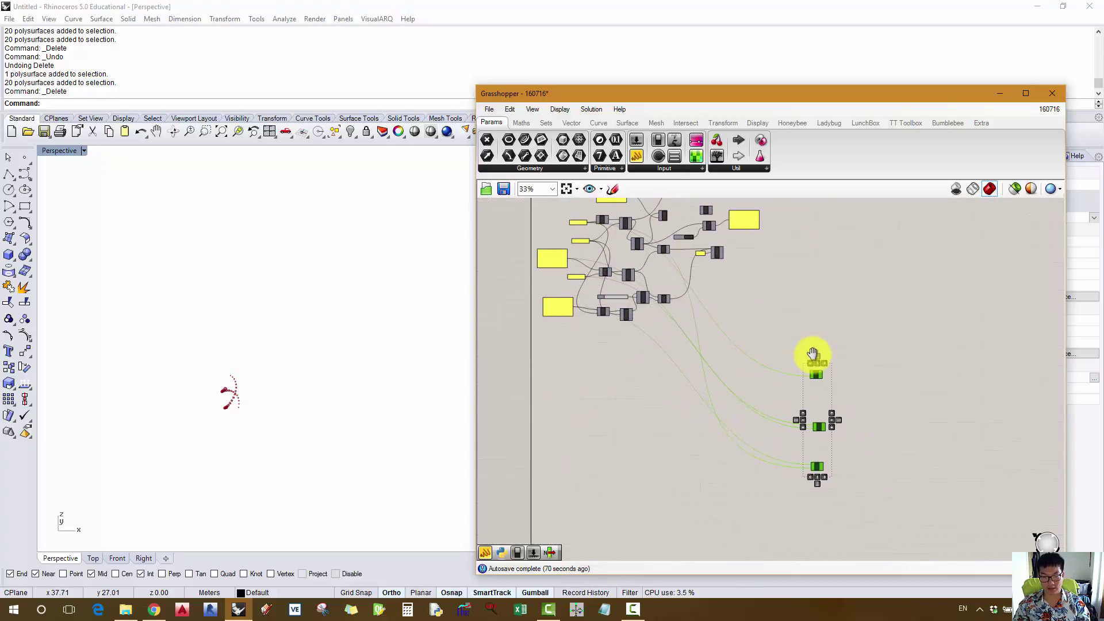
pyautogui.scroll(2, 906, 408)
pyautogui.moveTo(897, 395); pyautogui.dragTo(881, 361, button='right')
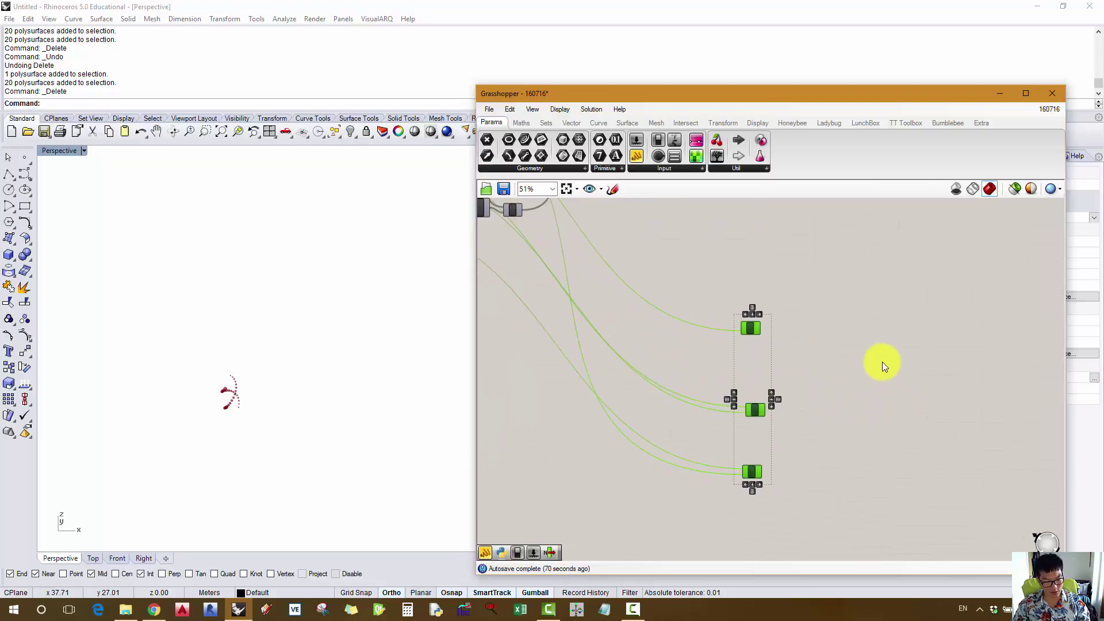
# - Group the three copied Circle components
pyautogui.hotkey('ctrl', 'g')
pyautogui.click(830, 292)
pyautogui.scroll(3, 765, 414)
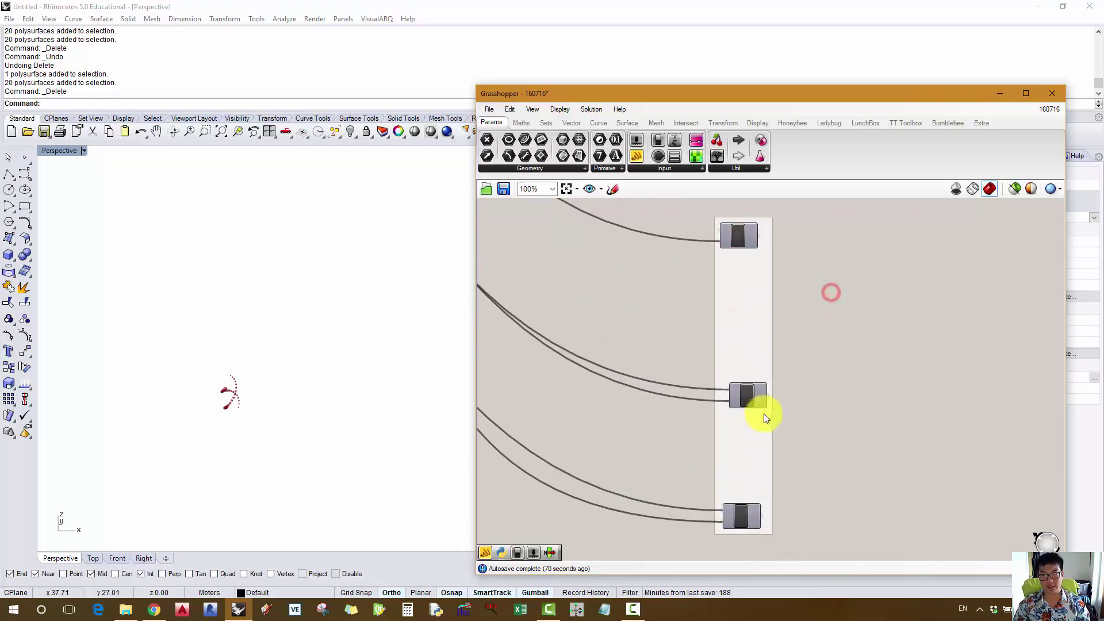
pyautogui.scroll(-3, 735, 365)
pyautogui.click(738, 335)
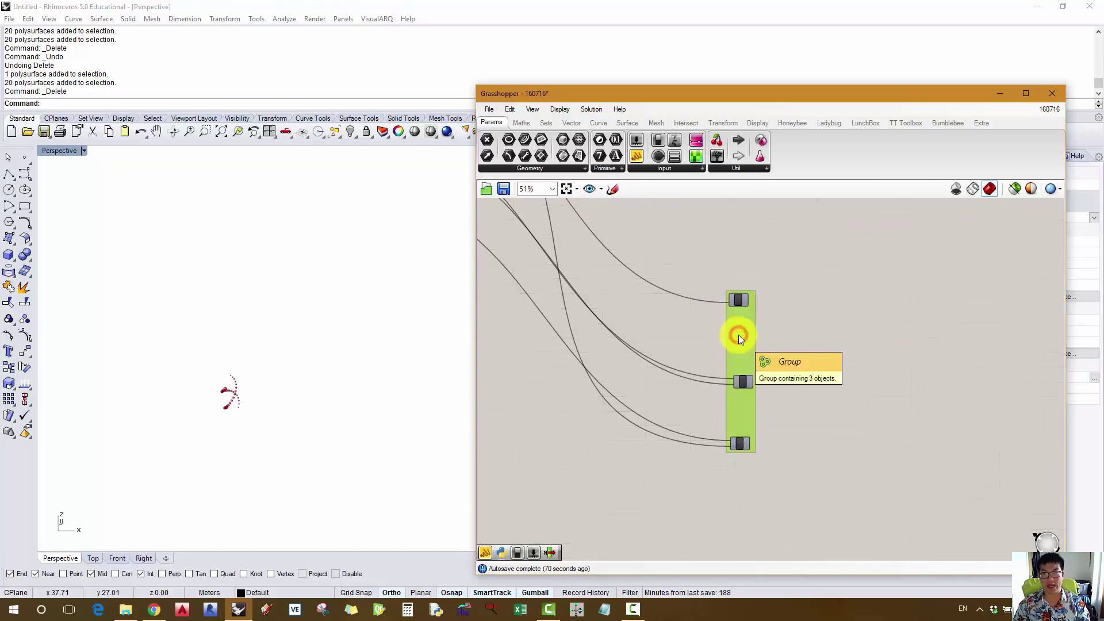
pyautogui.scroll(1, 739, 335)
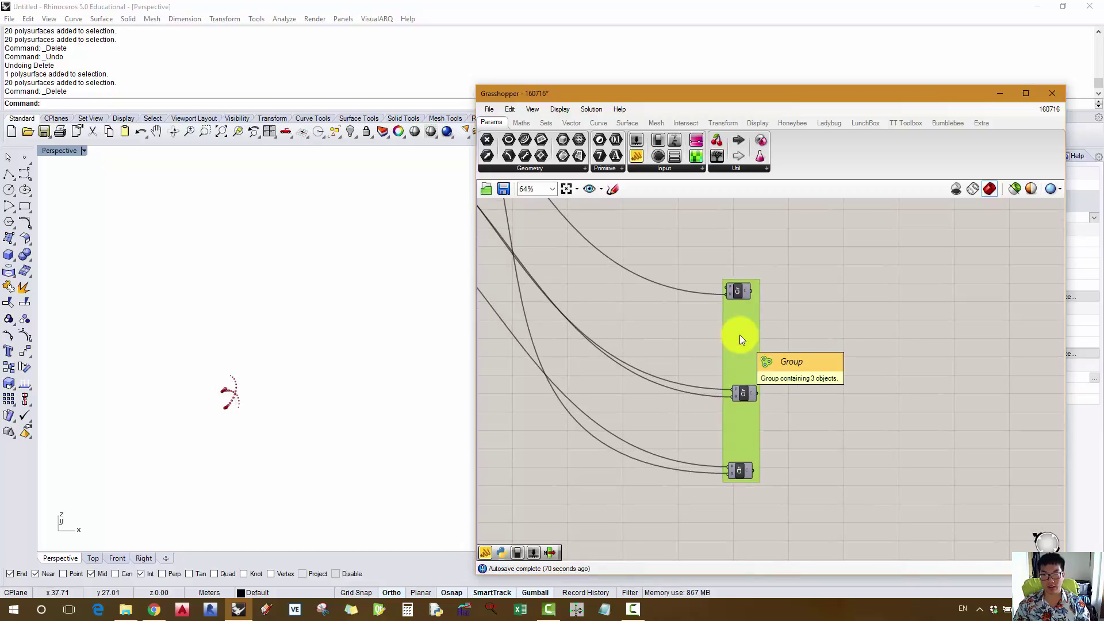
# - Change the circle group's outline style and undo the change
pyautogui.click(810, 311)
pyautogui.moveTo(756, 330); pyautogui.dragTo(755, 331)
pyautogui.doubleClick(750, 331)
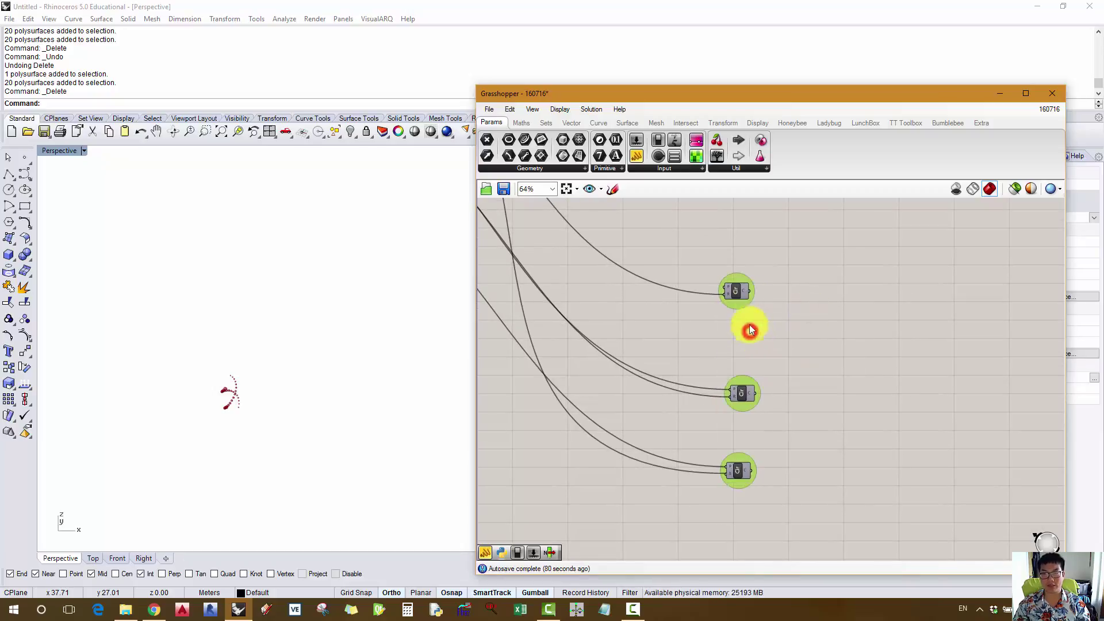
pyautogui.click(739, 305)
pyautogui.hotkey('ctrl', 'z')
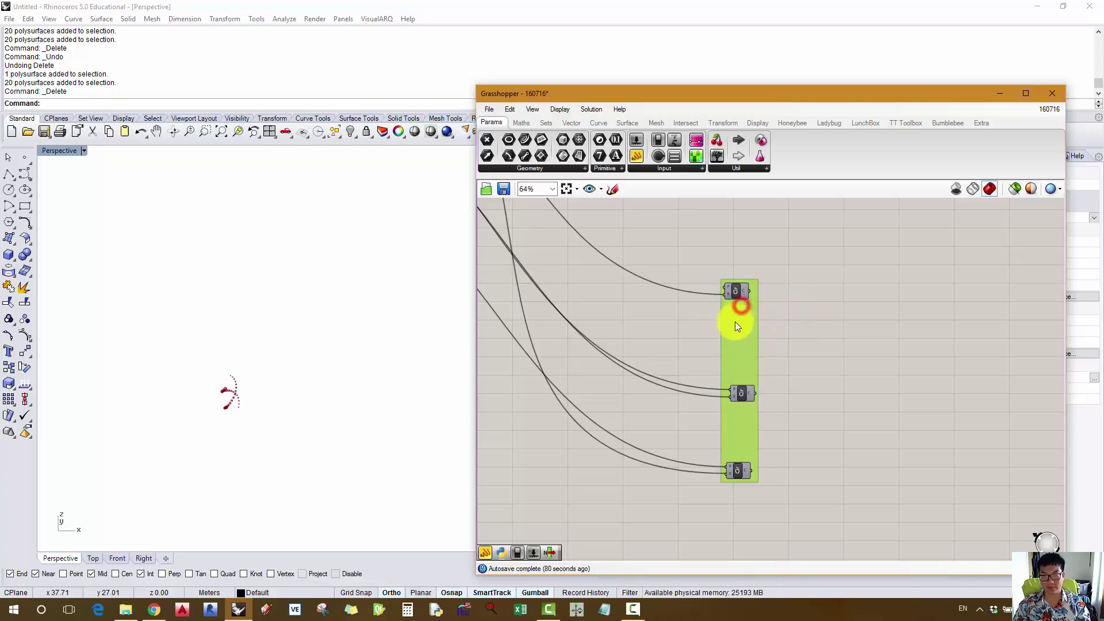
# - Change the circle group's colour to a light red by raising the saturation
pyautogui.rightClick(735, 322)
pyautogui.moveTo(800, 454)
pyautogui.click(913, 430)
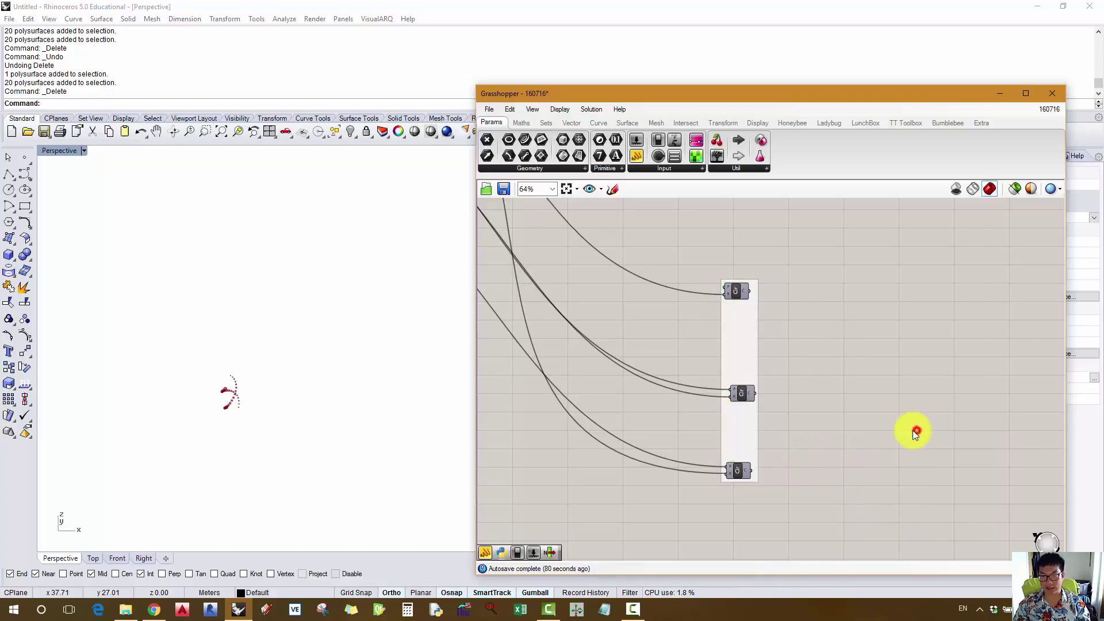
pyautogui.rightClick(739, 433)
pyautogui.moveTo(826, 556)
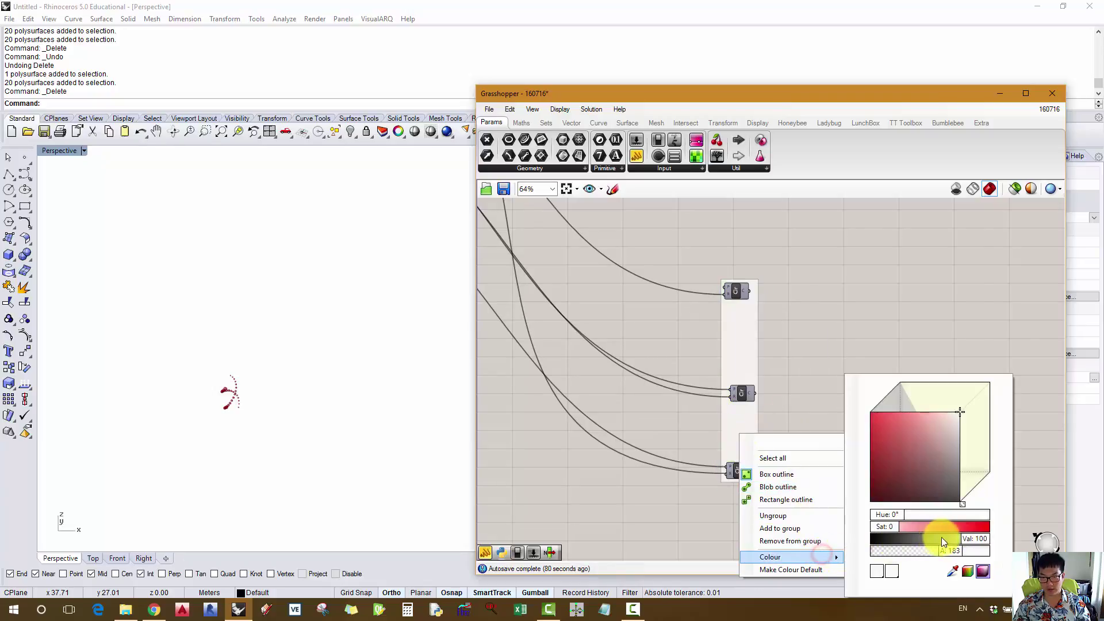
pyautogui.moveTo(885, 528); pyautogui.dragTo(930, 527)
pyautogui.click(826, 303)
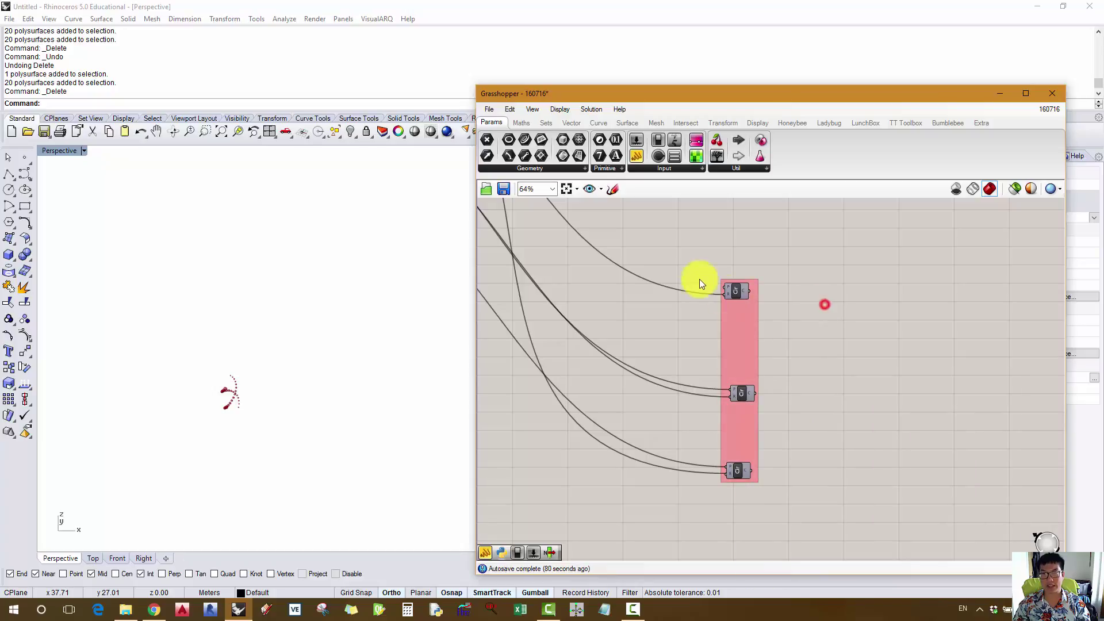
# - Space the three grouped Circle components evenly in a vertical column with their left edges aligned
pyautogui.moveTo(685, 240); pyautogui.dragTo(799, 537)
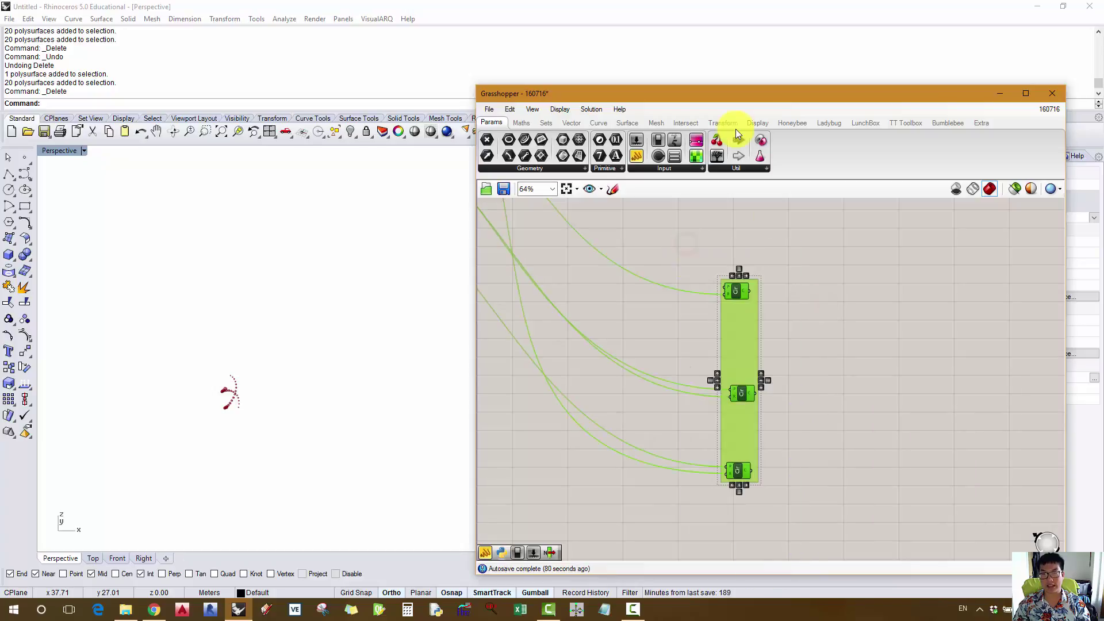
pyautogui.click(739, 271)
pyautogui.click(733, 276)
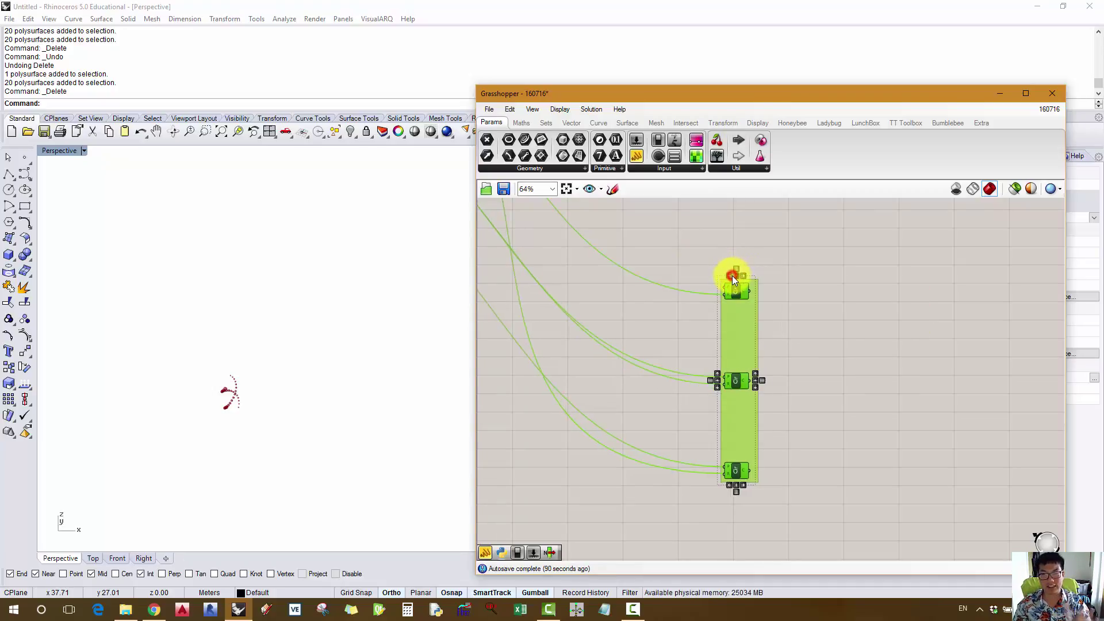
pyautogui.click(787, 251)
pyautogui.moveTo(733, 323); pyautogui.dragTo(719, 326)
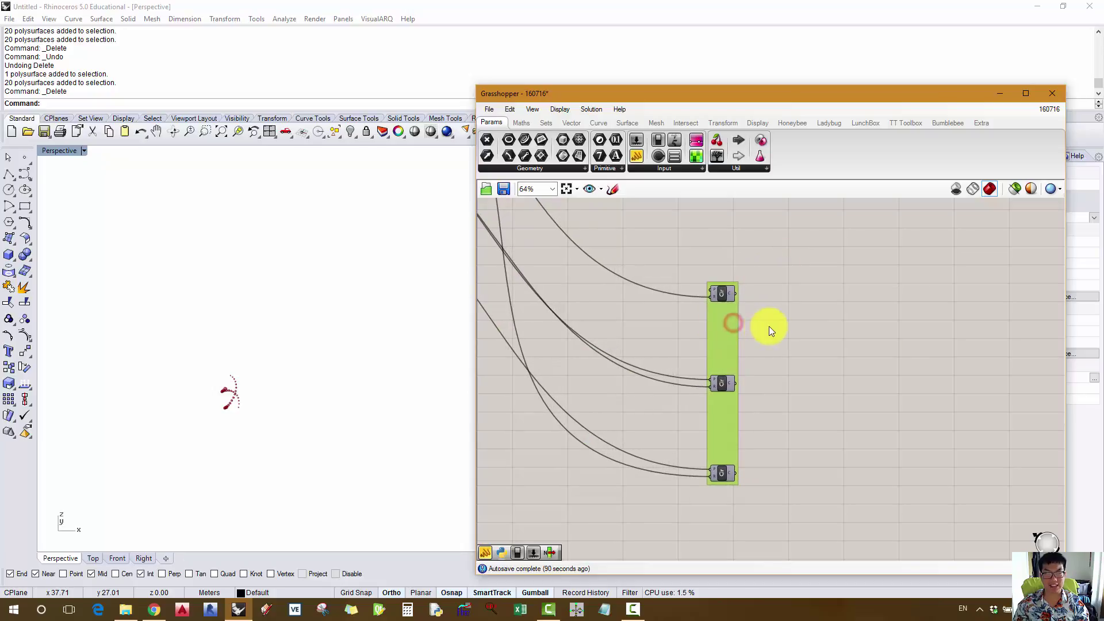
# - Turn on the preview of the three grouped Circle components
pyautogui.moveTo(673, 276); pyautogui.dragTo(801, 514)
pyautogui.middleClick(880, 268)
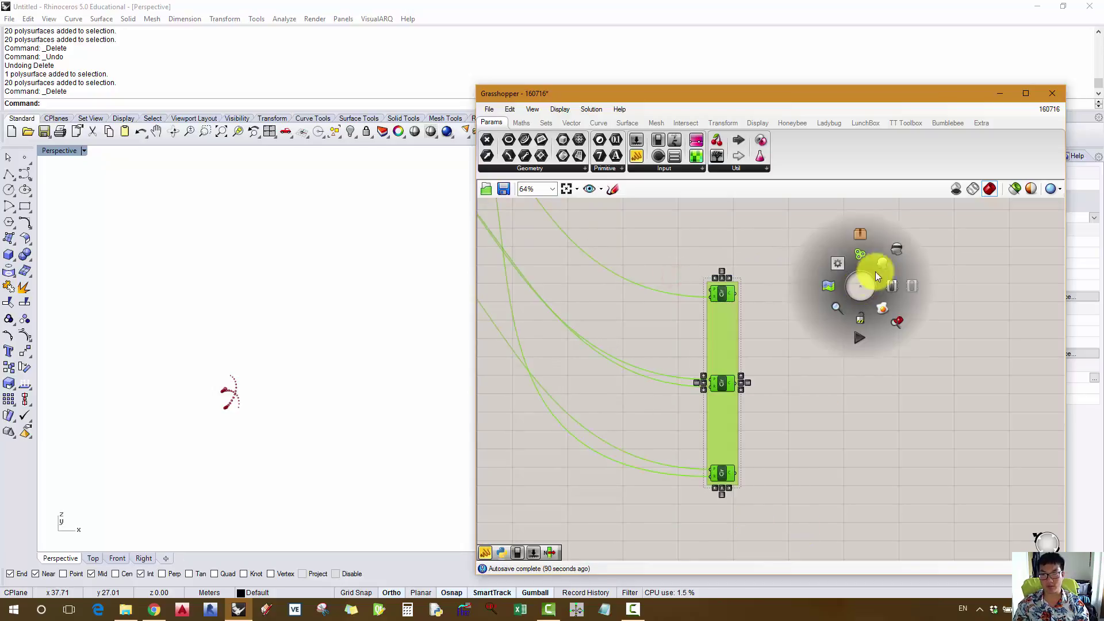
pyautogui.click(837, 355)
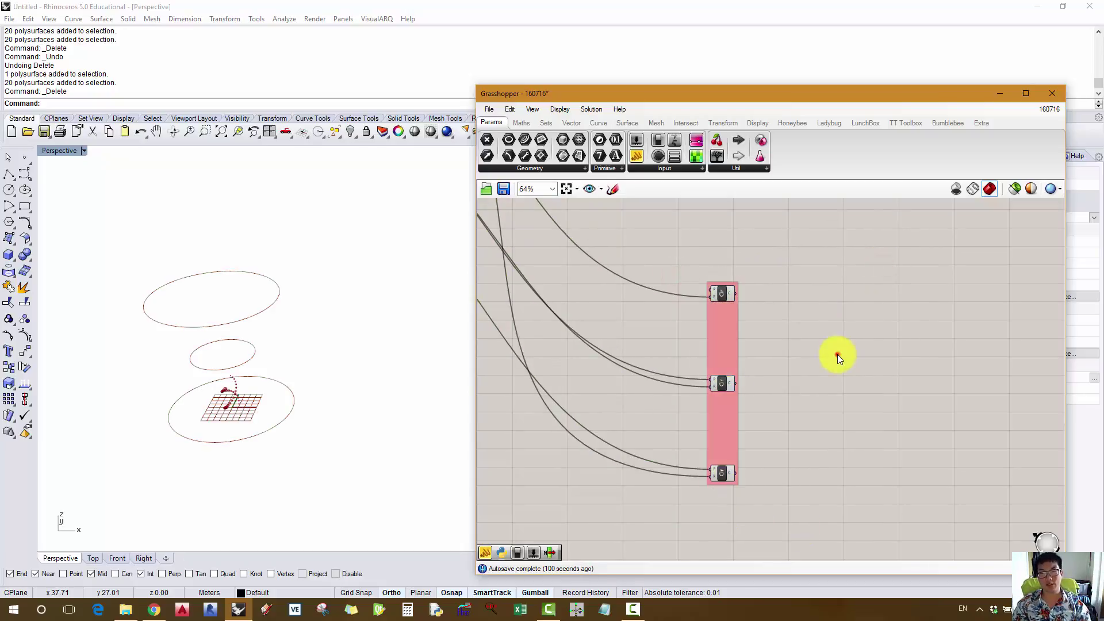
# - Add a Loft component beside the circle group
pyautogui.doubleClick(837, 354)
pyautogui.write('loft')
pyautogui.press('Return')
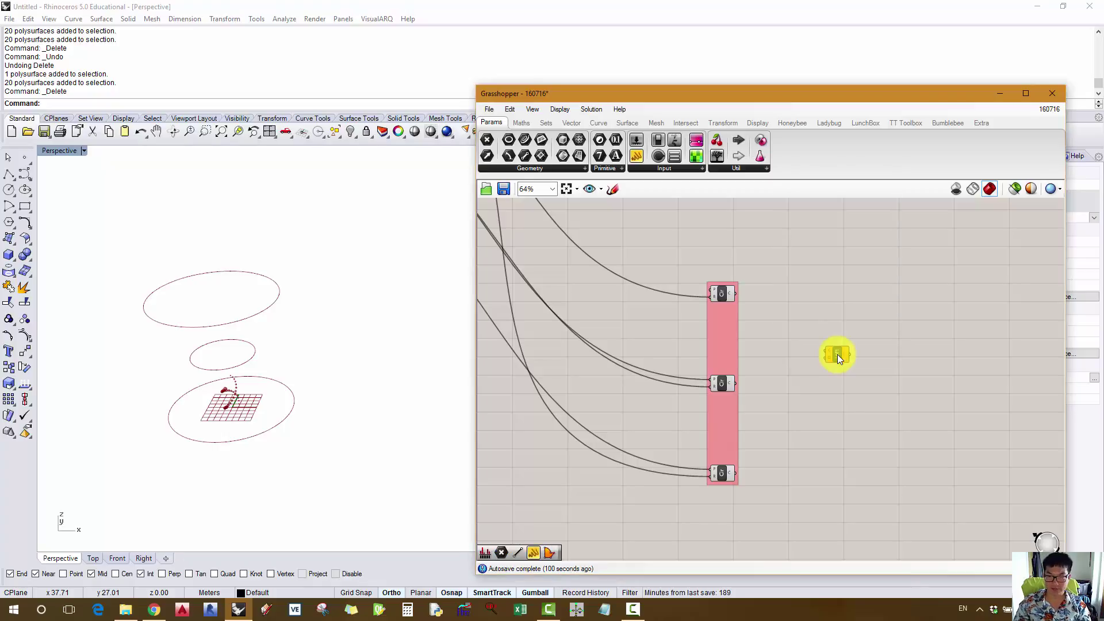
pyautogui.doubleClick(817, 395)
pyautogui.write('lof')
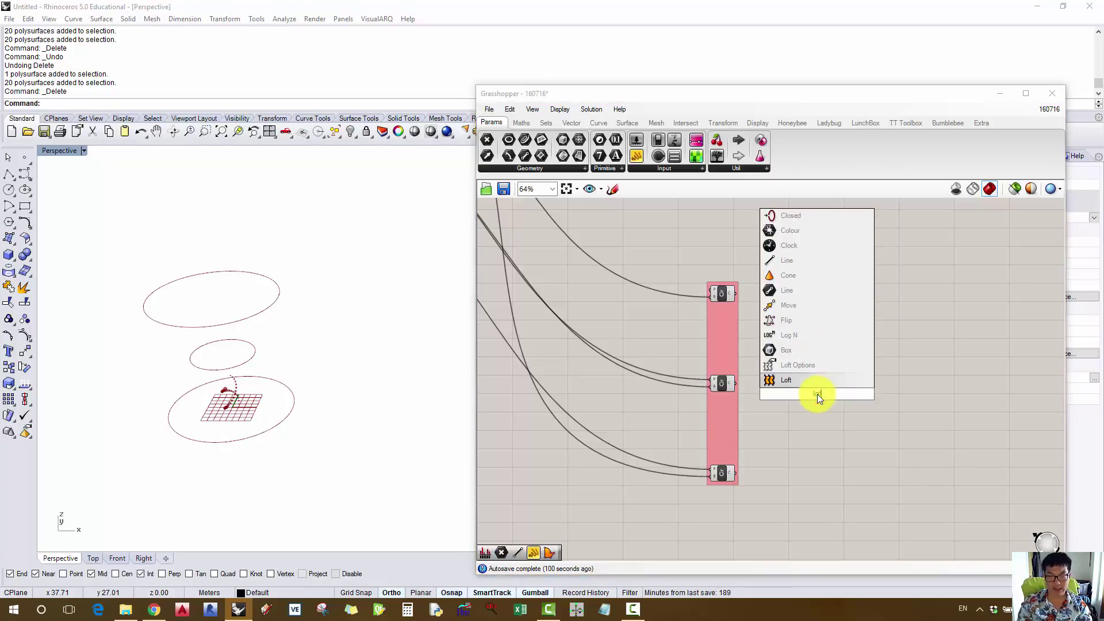
pyautogui.write('t')
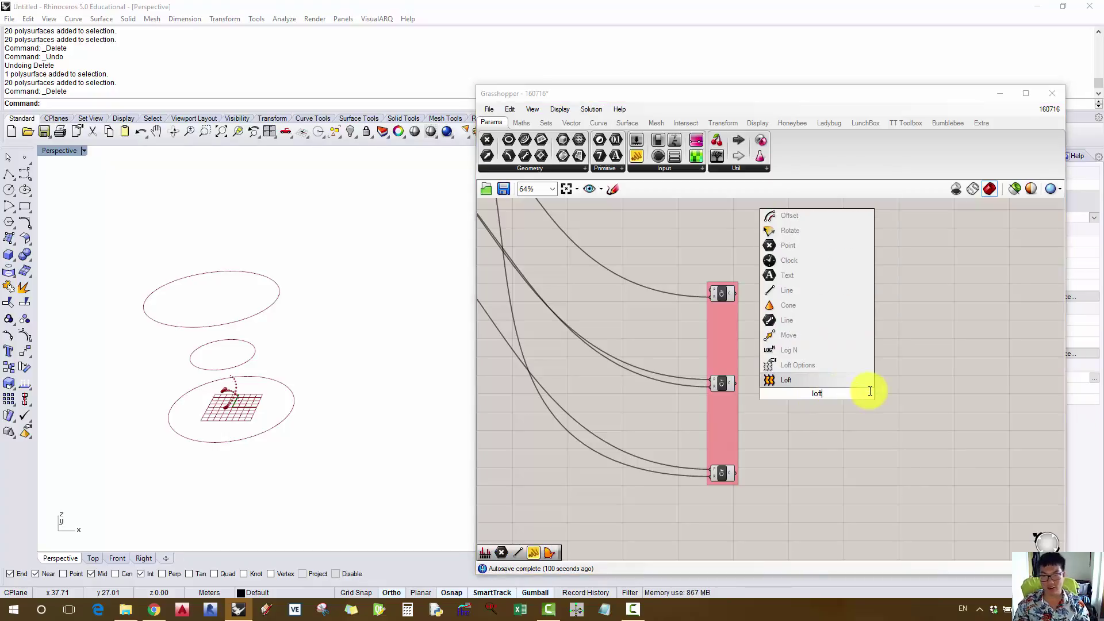
pyautogui.click(821, 382)
pyautogui.moveTo(834, 375); pyautogui.dragTo(782, 432)
pyautogui.press('Delete')
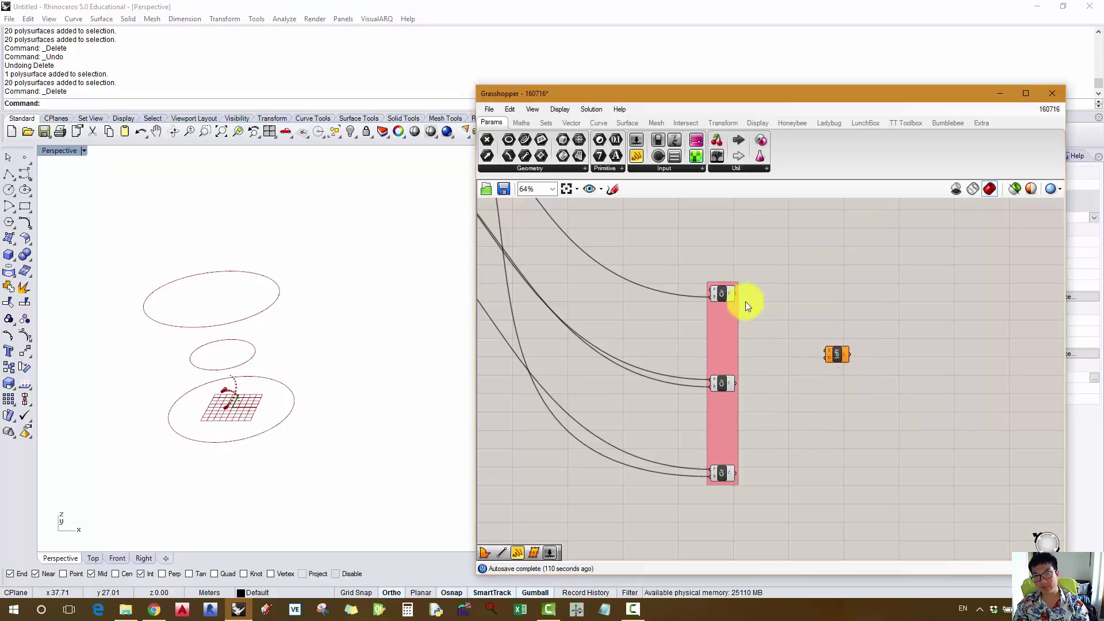
# - Try to connect the circle outputs one after another to the Loft component's curves input
pyautogui.moveTo(736, 296); pyautogui.dragTo(827, 352)
pyautogui.moveTo(731, 381); pyautogui.dragTo(830, 350)
pyautogui.scroll(2, 809, 377)
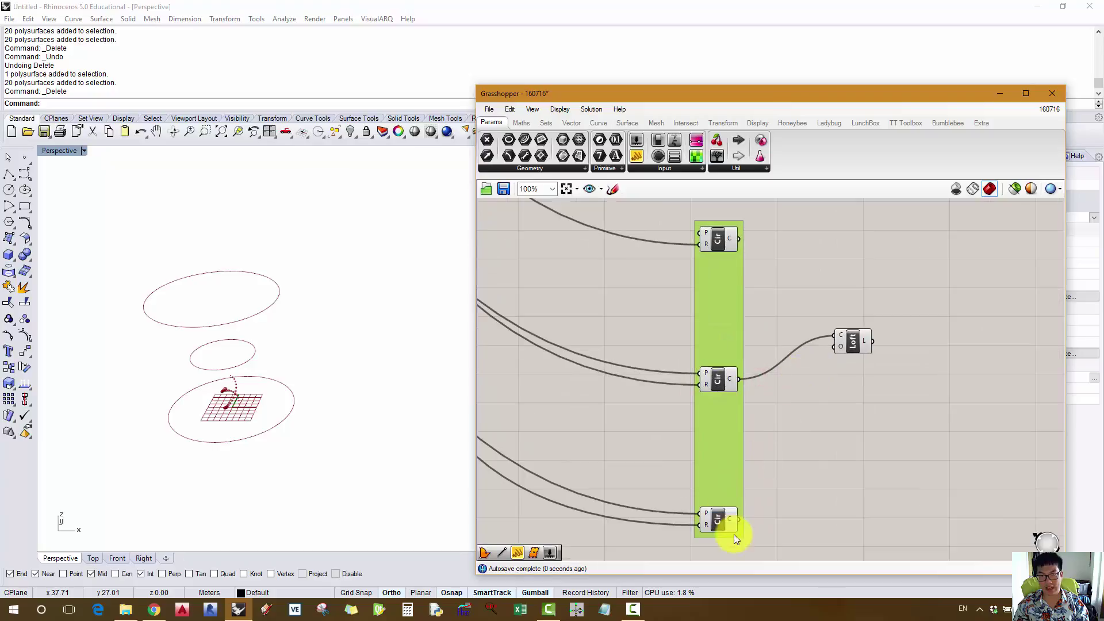
pyautogui.moveTo(784, 433); pyautogui.dragTo(835, 336)
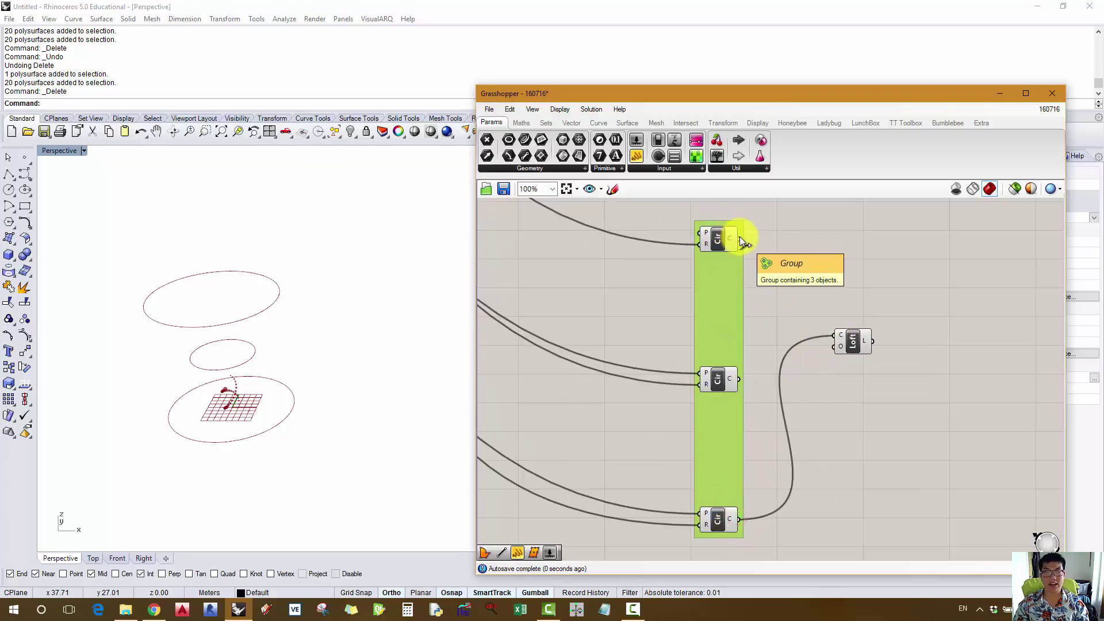
# - Try to connect the top circle's output to the Loft component's options input, undoing each attempt
pyautogui.moveTo(739, 238); pyautogui.dragTo(832, 347)
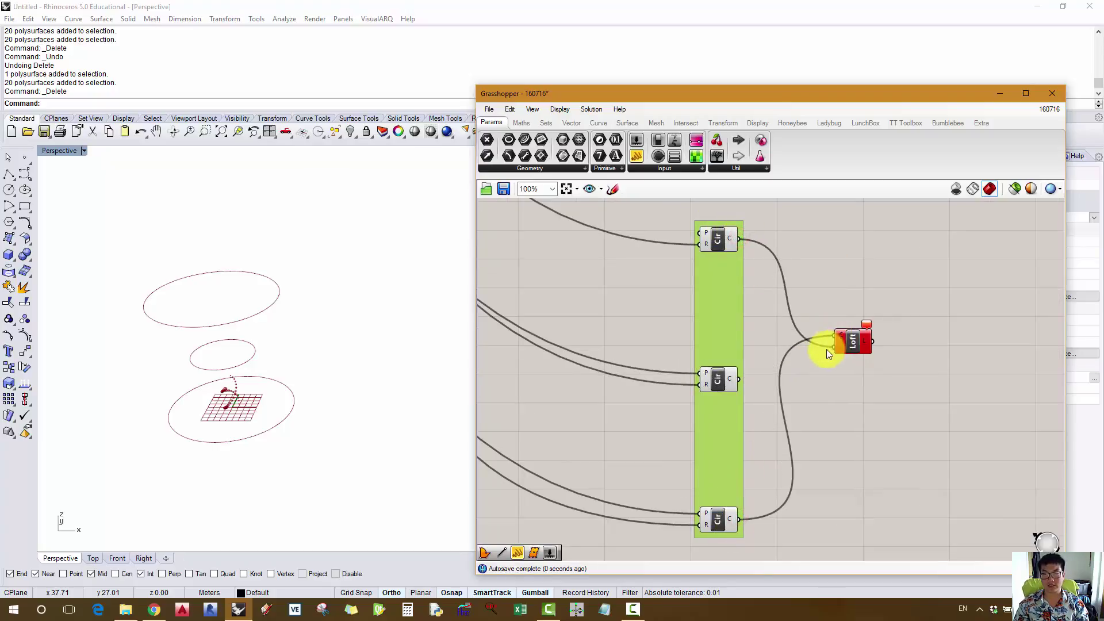
pyautogui.hotkey('ctrl', 'z')
pyautogui.moveTo(739, 239); pyautogui.dragTo(833, 347)
pyautogui.hotkey('ctrl', 'z')
# - Connect all three circle outputs together to the Loft component's curves input
pyautogui.moveTo(738, 238); pyautogui.dragTo(834, 336)
pyautogui.moveTo(738, 382); pyautogui.dragTo(835, 346)
pyautogui.moveTo(741, 516); pyautogui.dragTo(834, 337)
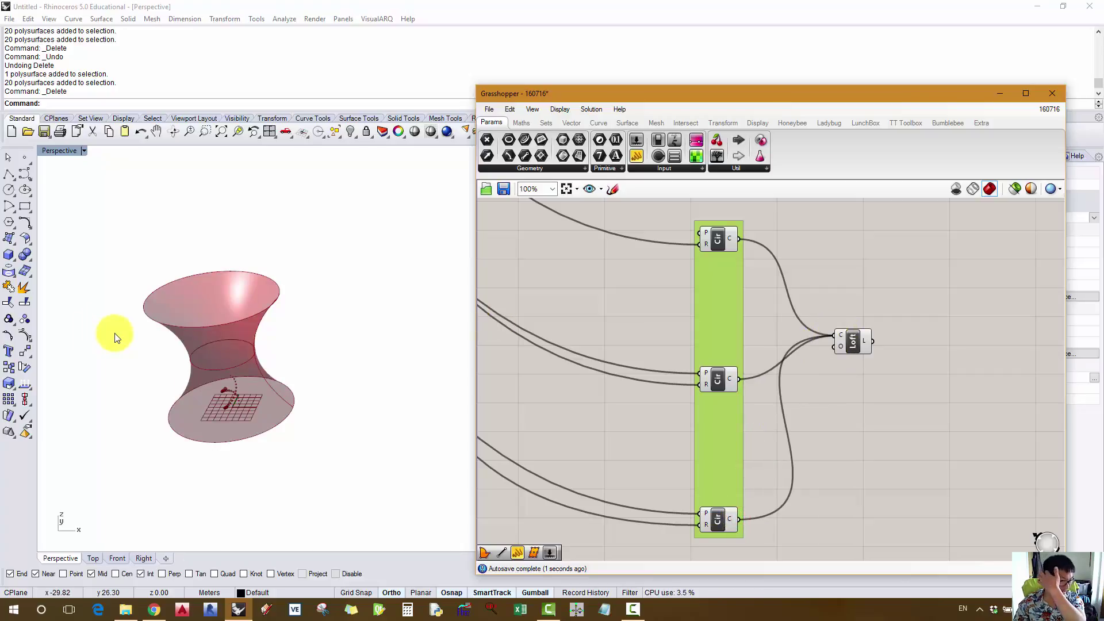
pyautogui.scroll(-2, 571, 316)
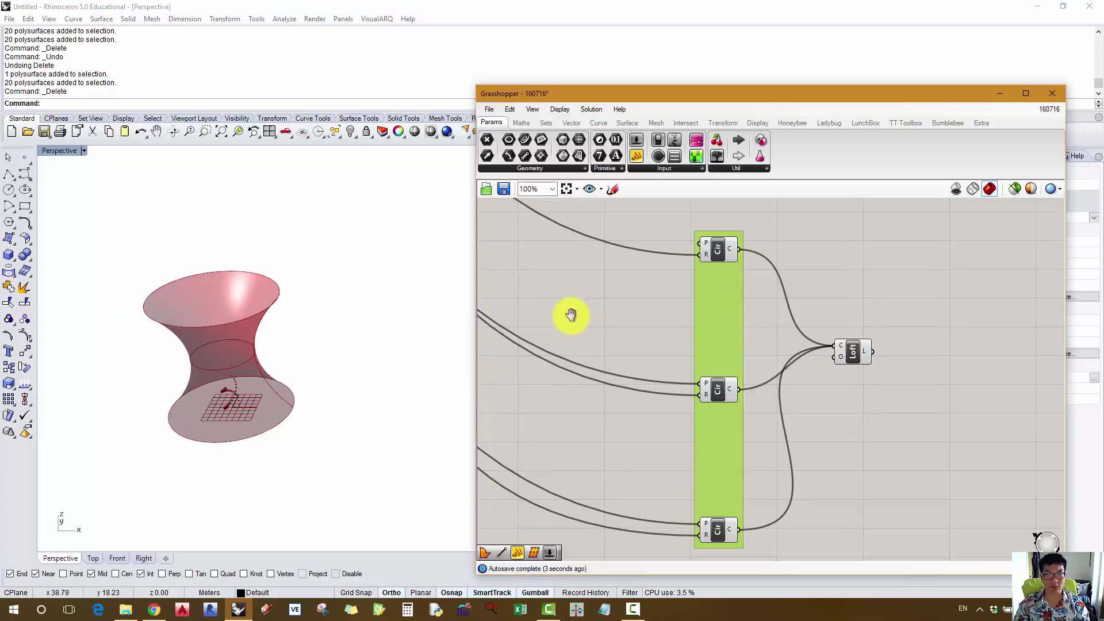
# - Switch the preview mesh quality to Low Quality and back to High Quality
pyautogui.rightClick(843, 332)
pyautogui.click(1048, 191)
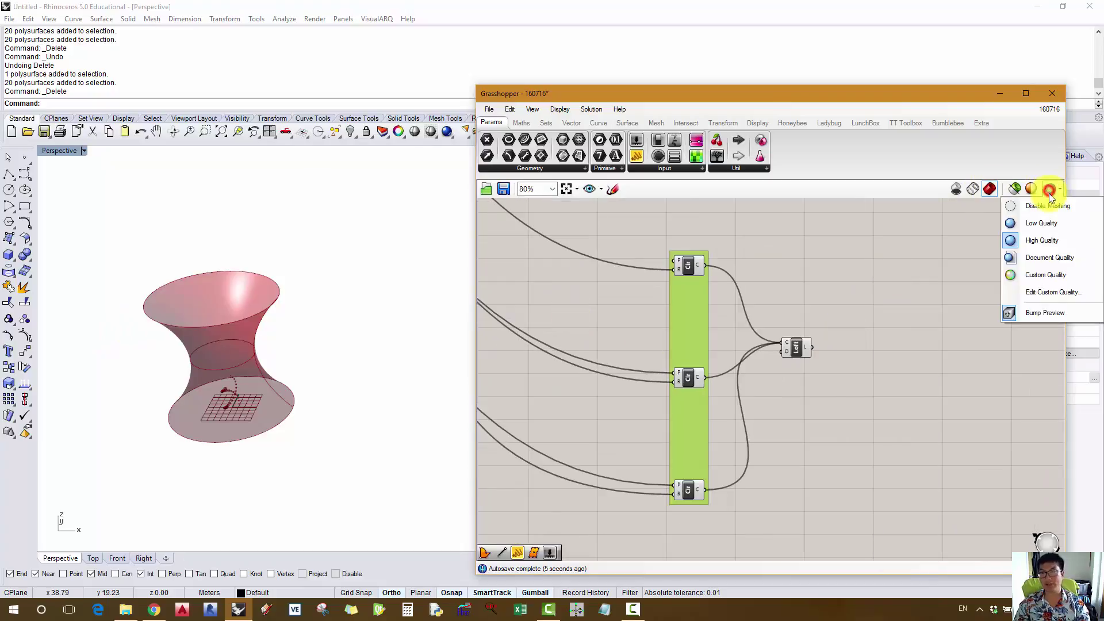
pyautogui.click(1039, 226)
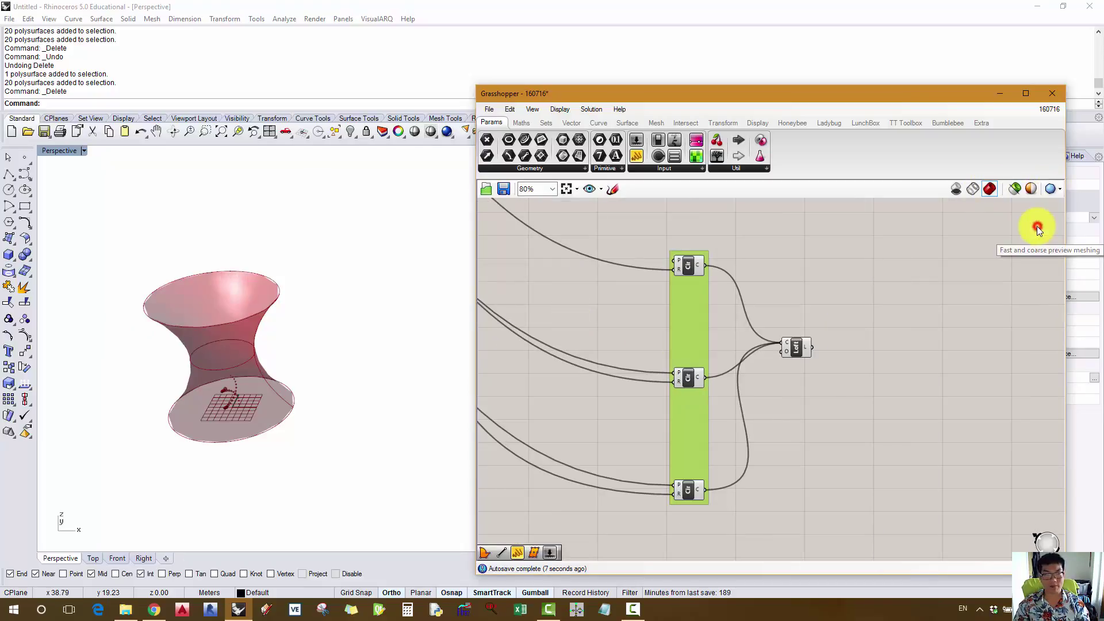
pyautogui.click(1044, 191)
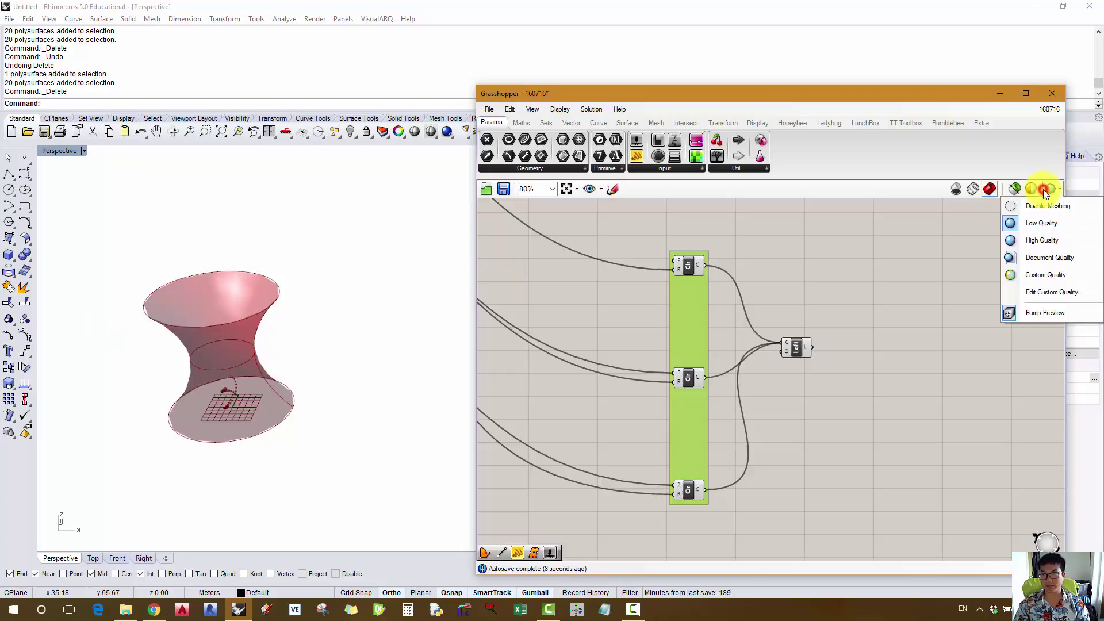
pyautogui.click(1041, 245)
pyautogui.click(817, 323)
pyautogui.moveTo(849, 330); pyautogui.dragTo(747, 322, button='right')
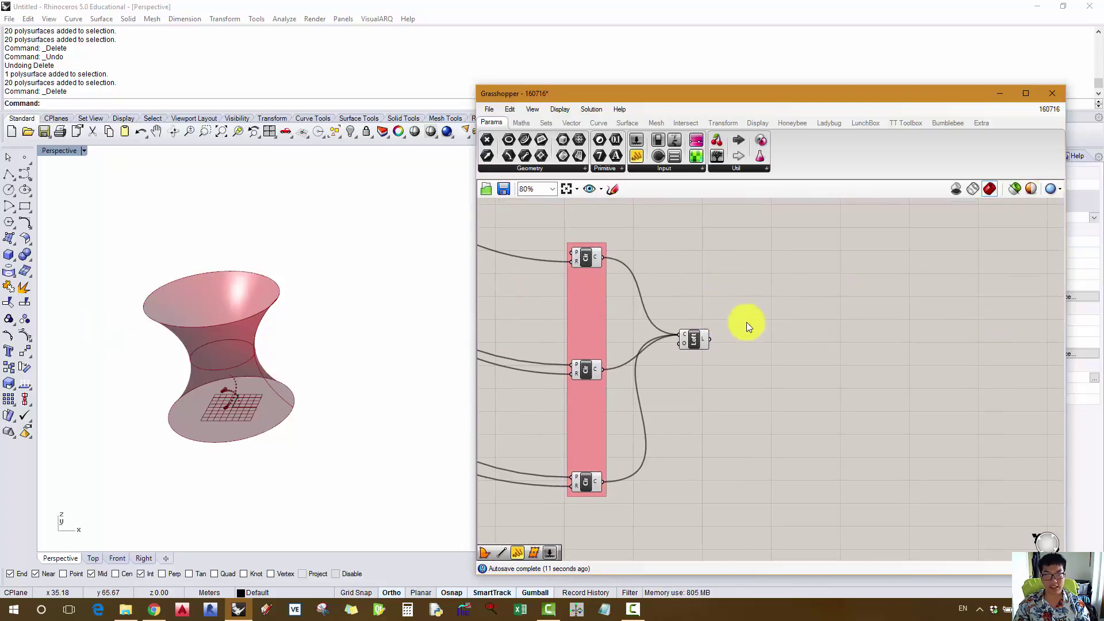
# - Add a Line component above the circle group
pyautogui.click(763, 382)
pyautogui.scroll(-3, 764, 382)
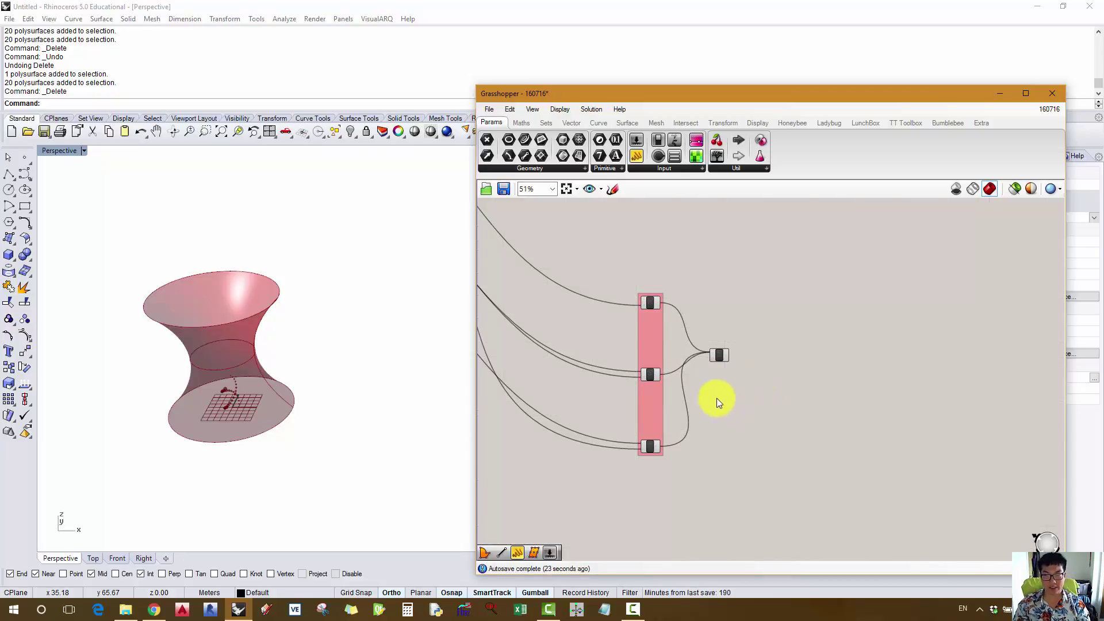
pyautogui.doubleClick(615, 255)
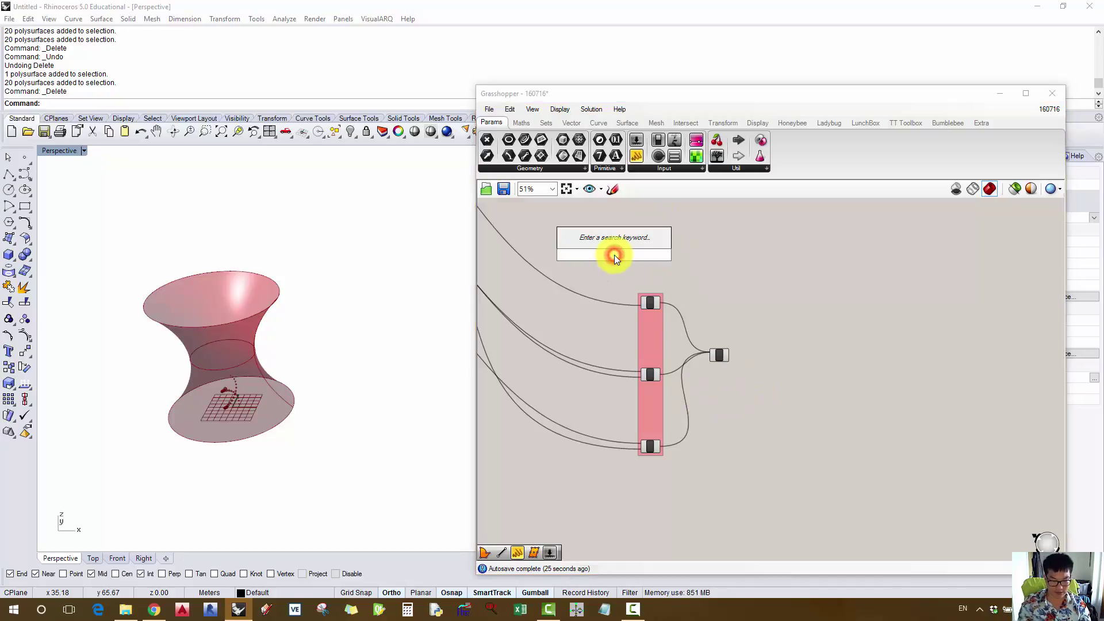
pyautogui.write('line')
pyautogui.click(615, 241)
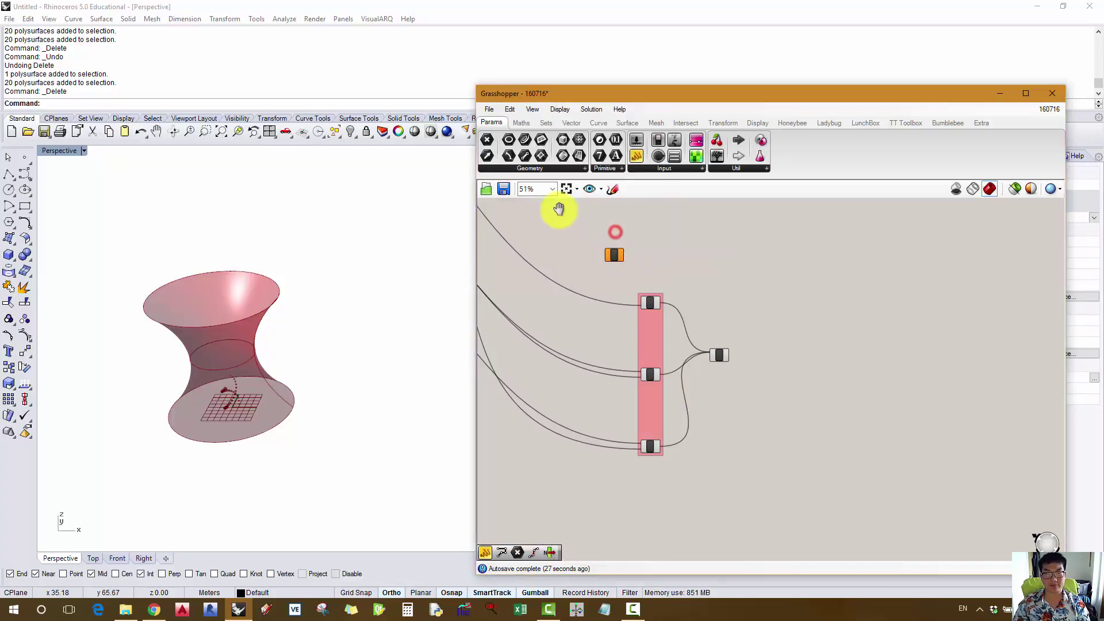
# - Add a panel containing 0,0,0 and connect it to the Line component's start point input
pyautogui.scroll(5, 653, 316)
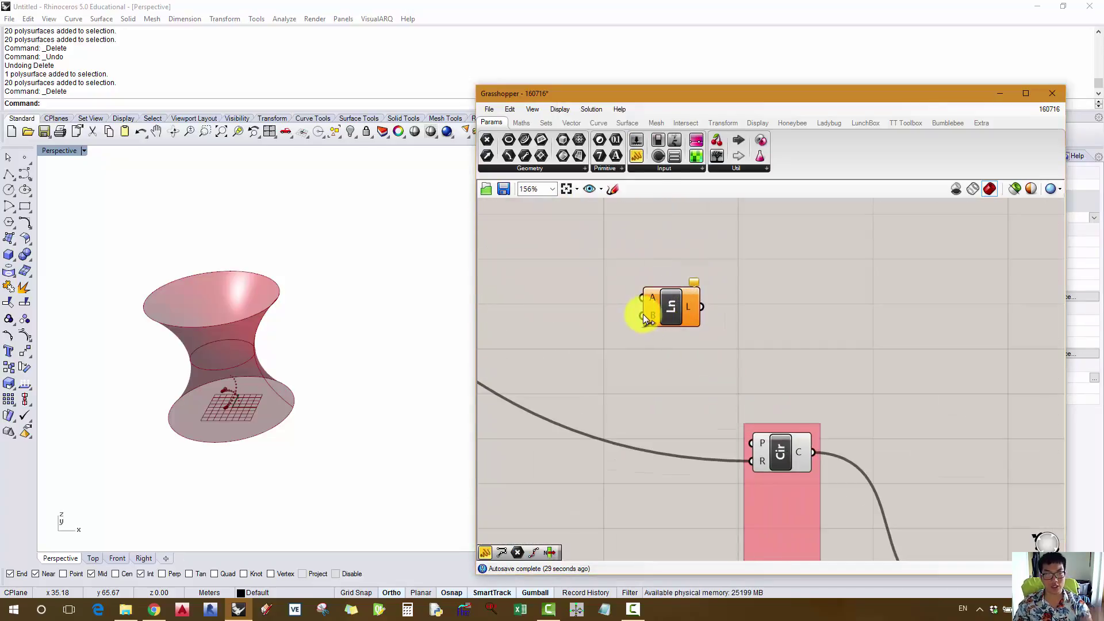
pyautogui.moveTo(633, 155); pyautogui.dragTo(564, 256)
pyautogui.doubleClick(564, 257)
pyautogui.write('0,0,0')
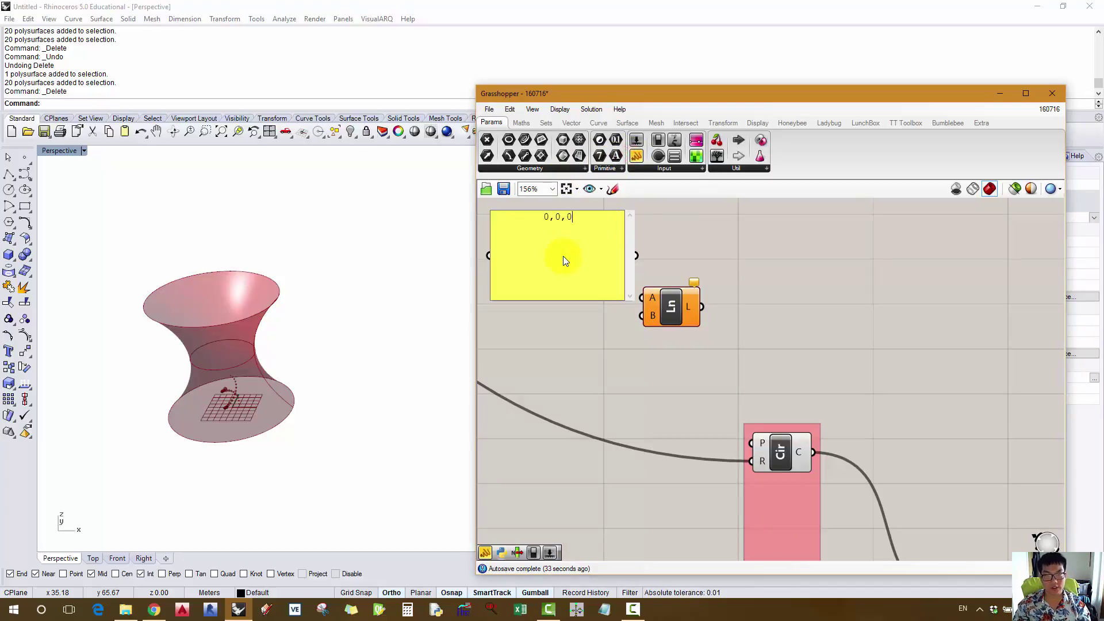
pyautogui.click(672, 235)
pyautogui.moveTo(638, 254); pyautogui.dragTo(577, 332)
# - Connect the existing top centre point panel to the Line's end point input and place the Line component below the Loft
pyautogui.scroll(-7, 840, 375)
pyautogui.scroll(3, 584, 342)
pyautogui.scroll(1, 577, 333)
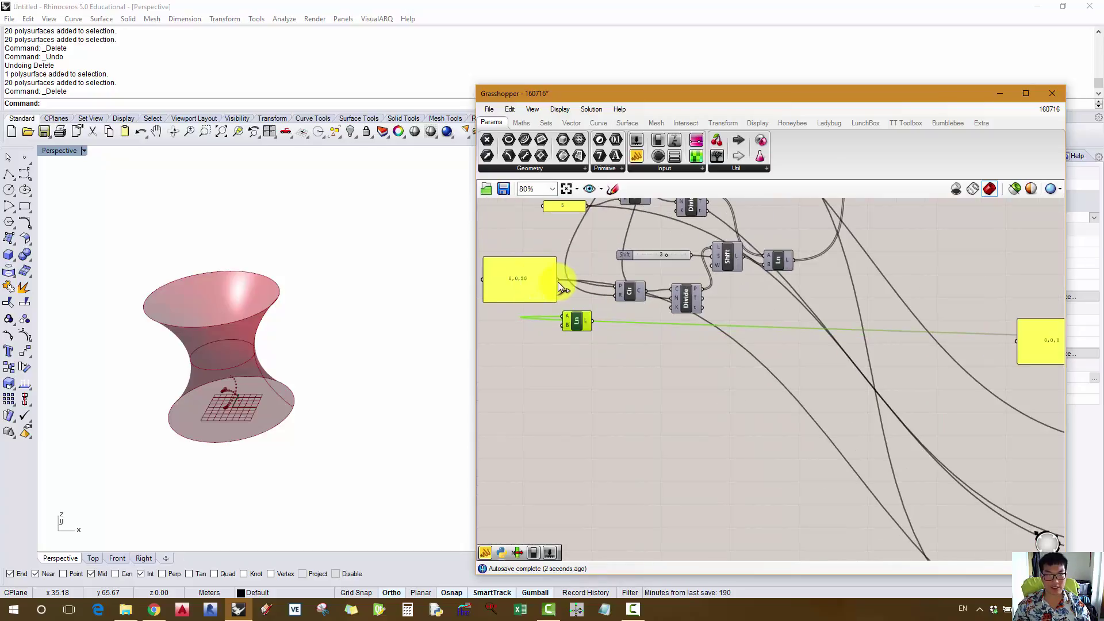
pyautogui.moveTo(558, 281); pyautogui.dragTo(735, 412)
pyautogui.scroll(-6, 585, 330)
pyautogui.scroll(4, 813, 385)
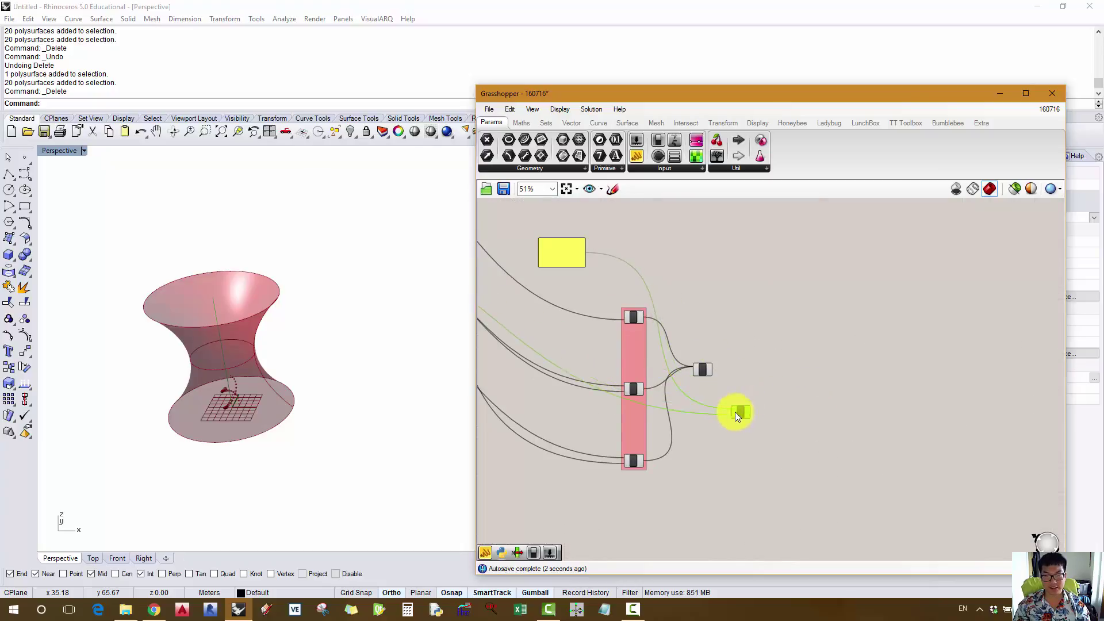
# - Move the 0,0,0 panel next to the Line component and shrink it to fit its text
pyautogui.moveTo(563, 261); pyautogui.dragTo(729, 426)
pyautogui.scroll(4, 730, 426)
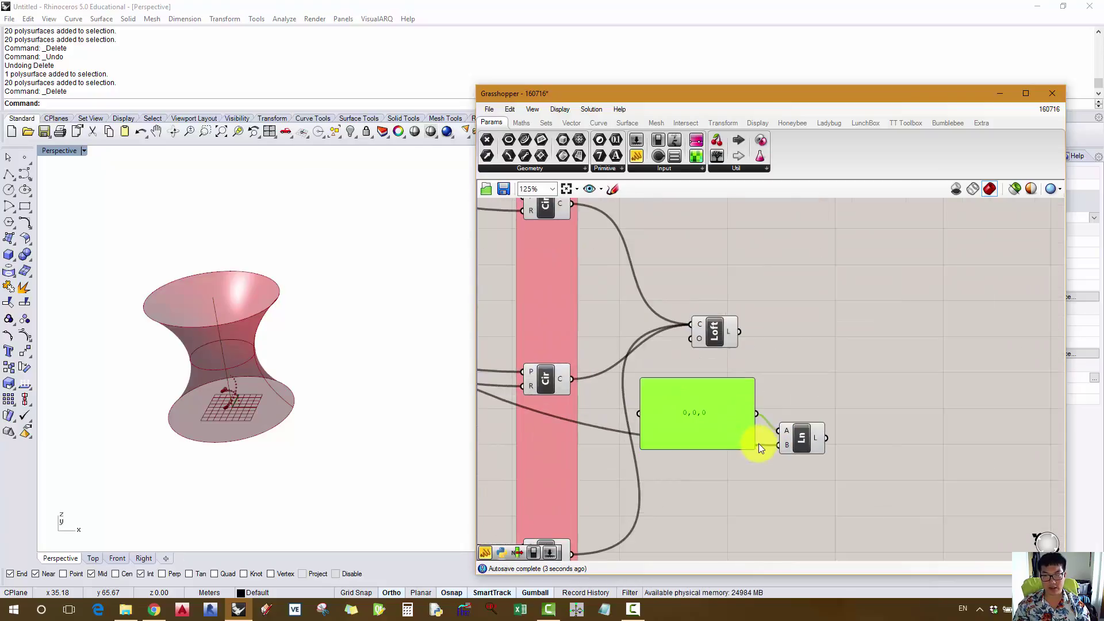
pyautogui.moveTo(834, 441); pyautogui.dragTo(737, 392, button='right')
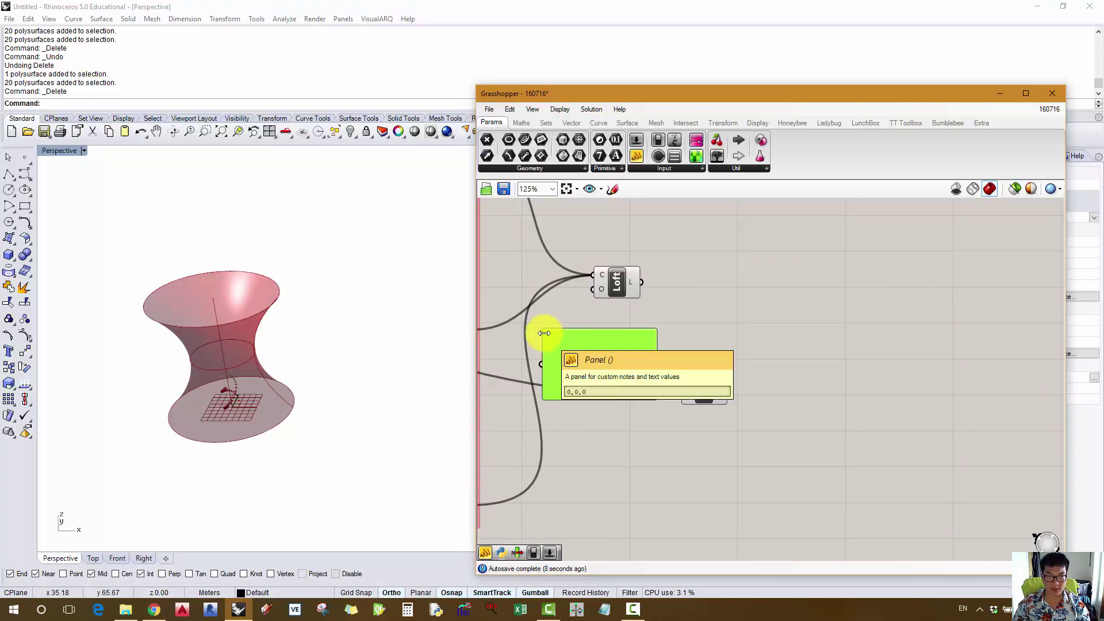
pyautogui.moveTo(544, 333); pyautogui.dragTo(643, 391)
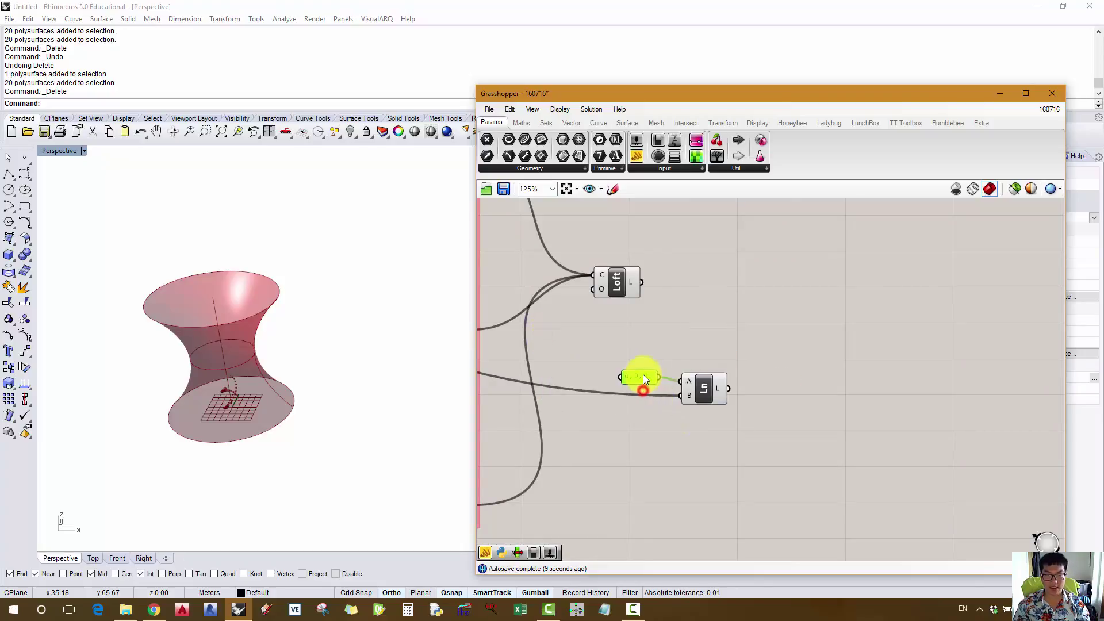
# - Add a Divide Curve component beside the Line component and connect the line output to its curve input
pyautogui.doubleClick(751, 406)
pyautogui.write('divide')
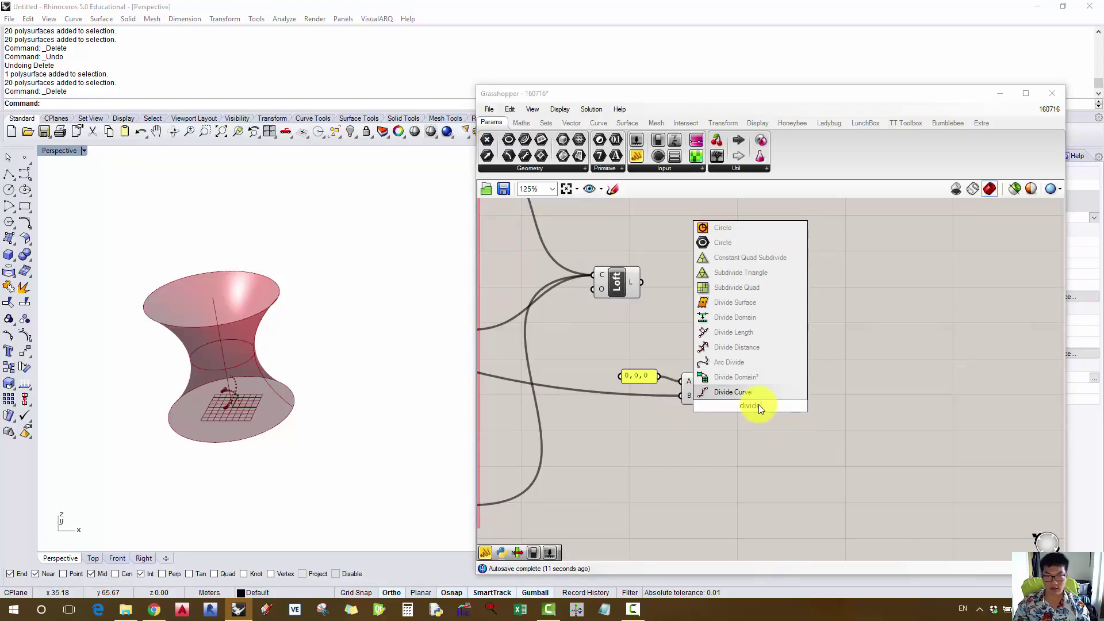
pyautogui.rightClick(757, 404)
pyautogui.click(752, 392)
pyautogui.moveTo(729, 391); pyautogui.dragTo(815, 423)
pyautogui.moveTo(795, 422)
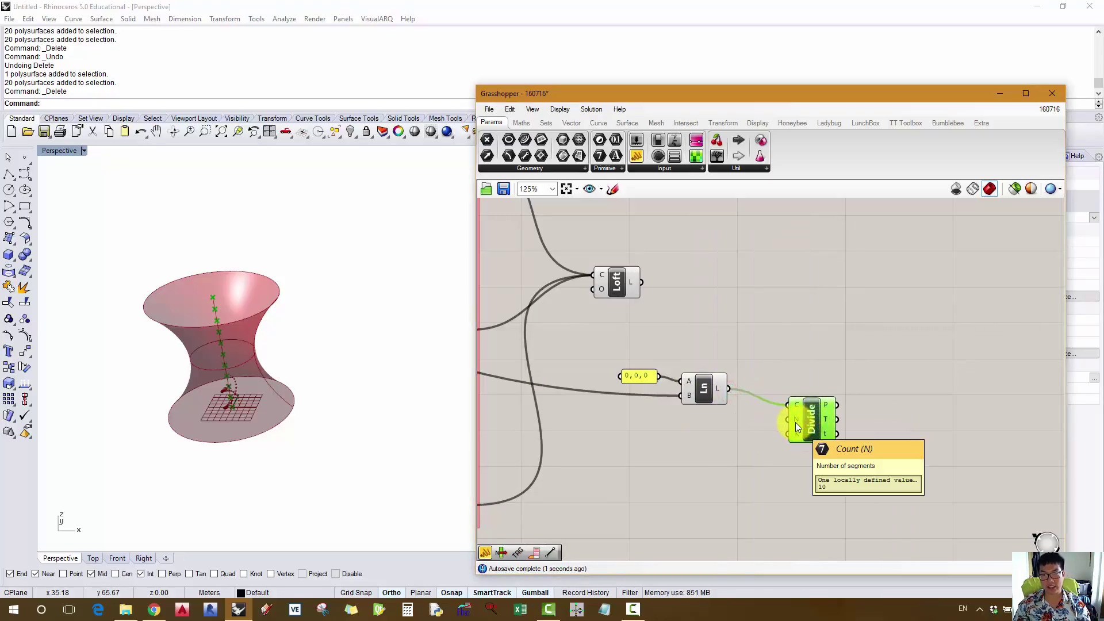
pyautogui.click(763, 327)
# - Add a Contour (ex) component above the Divide Curve component
pyautogui.moveTo(829, 315); pyautogui.dragTo(743, 346, button='right')
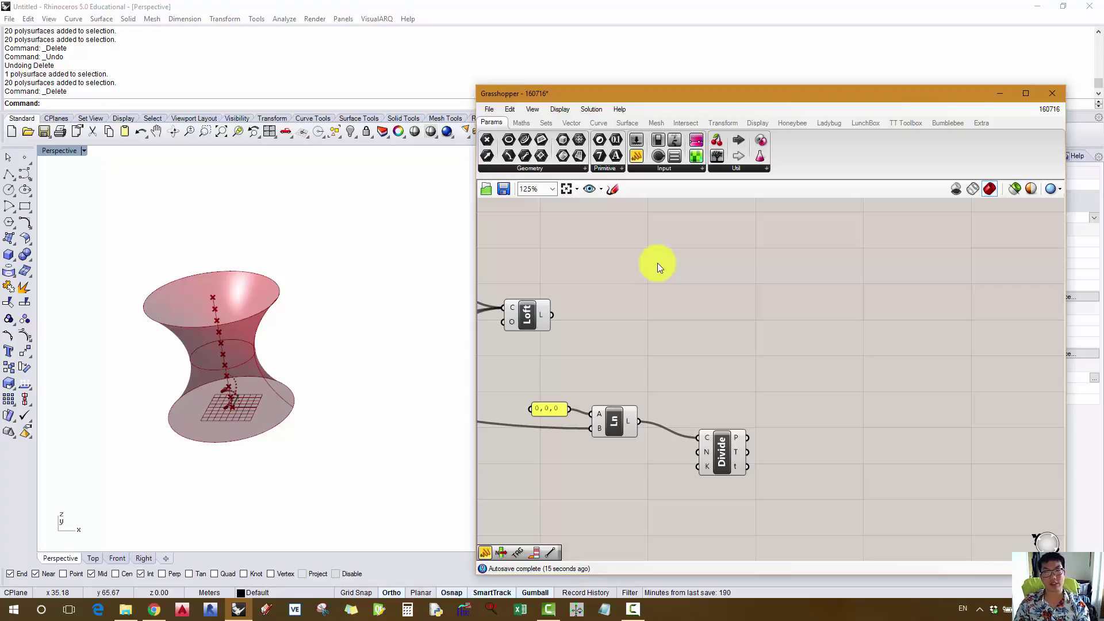
pyautogui.click(687, 124)
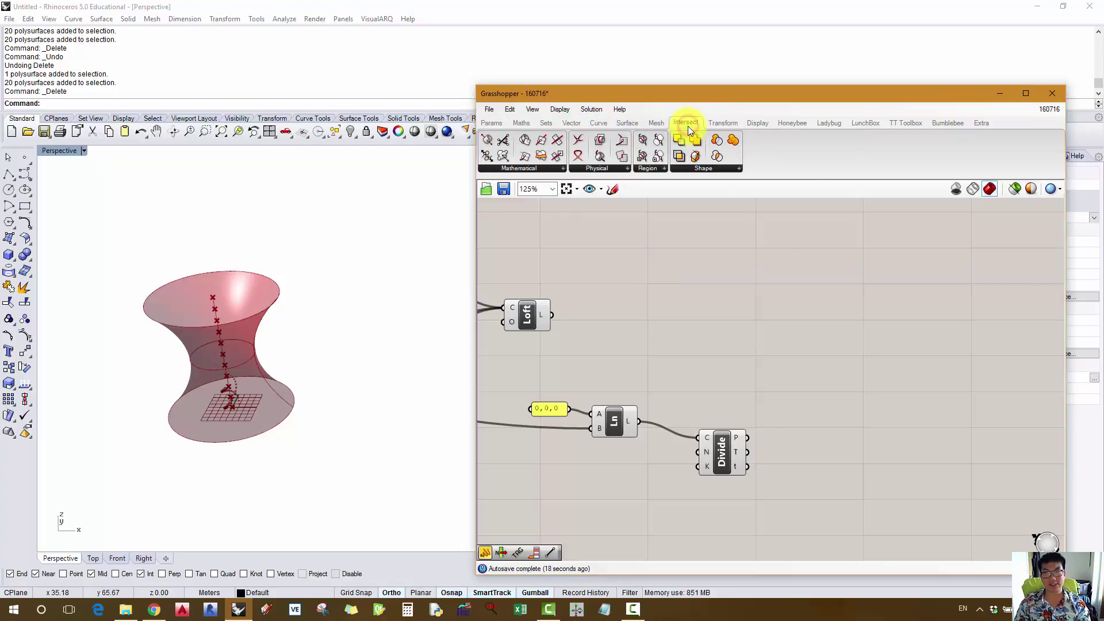
pyautogui.click(540, 169)
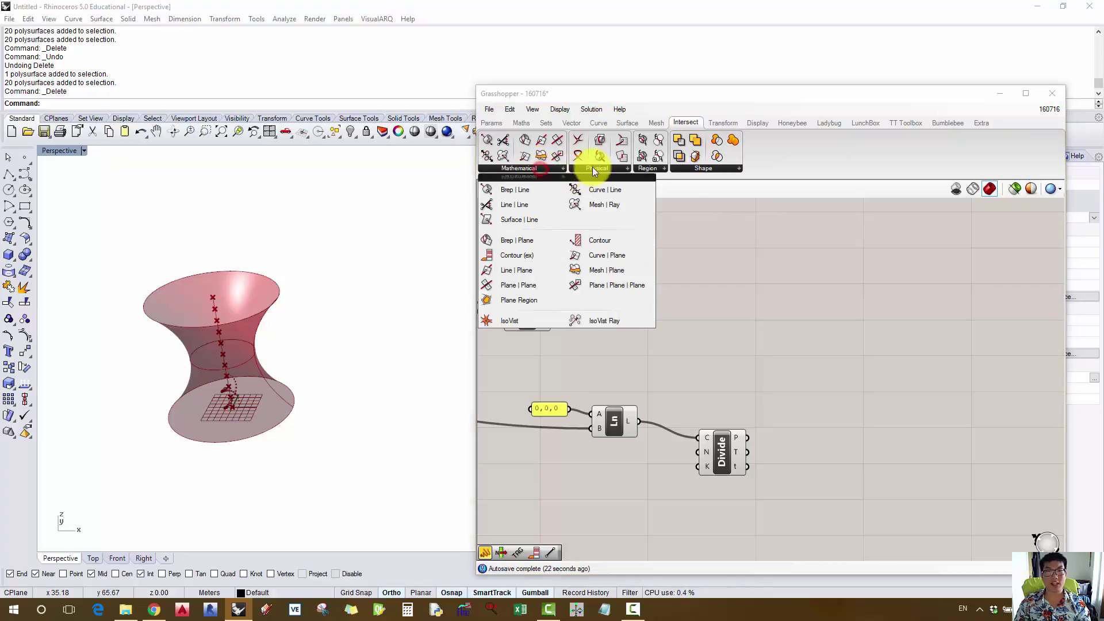
pyautogui.click(510, 167)
pyautogui.click(512, 169)
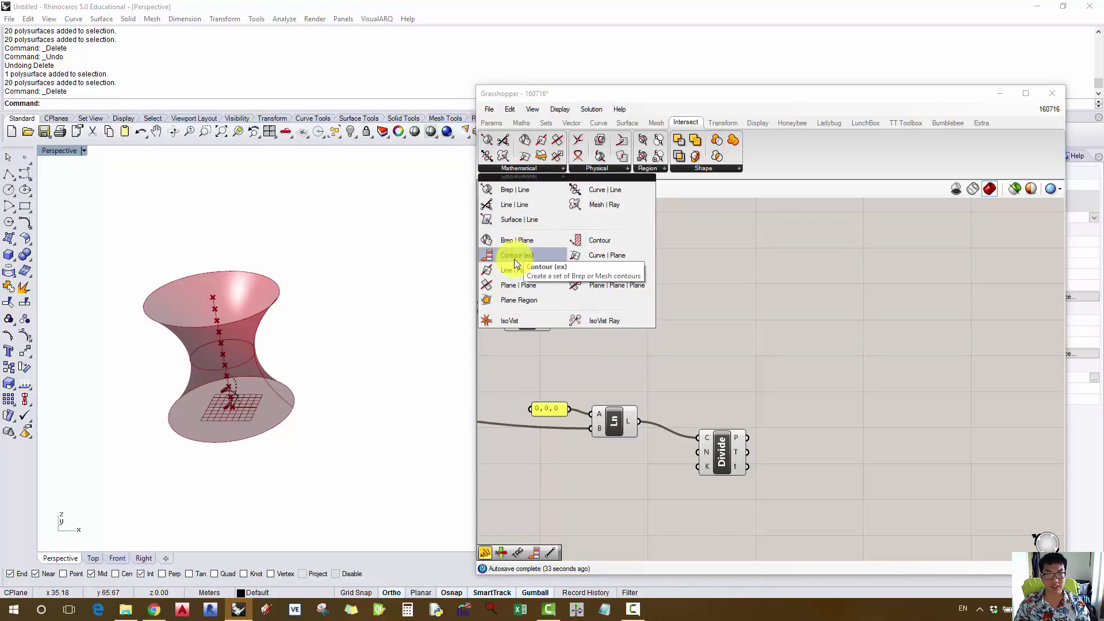
pyautogui.moveTo(514, 258); pyautogui.dragTo(774, 314)
pyautogui.scroll(2, 788, 272)
pyautogui.scroll(1, 788, 272)
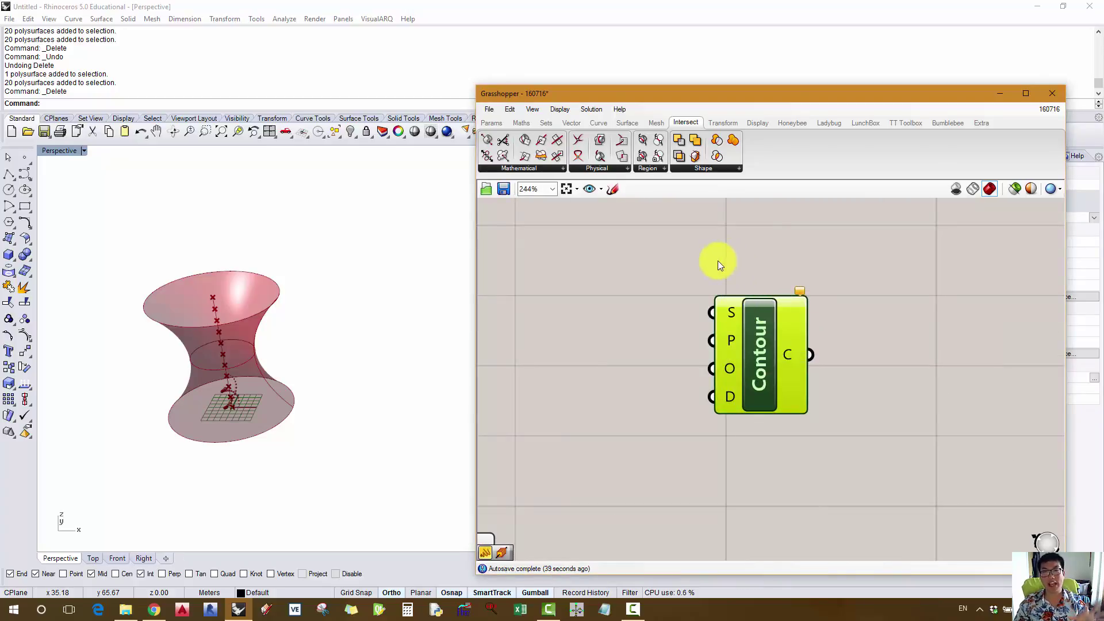
# - Connect the Loft output to the Contour component's shape input and hide the Loft preview
pyautogui.scroll(-2, 723, 234)
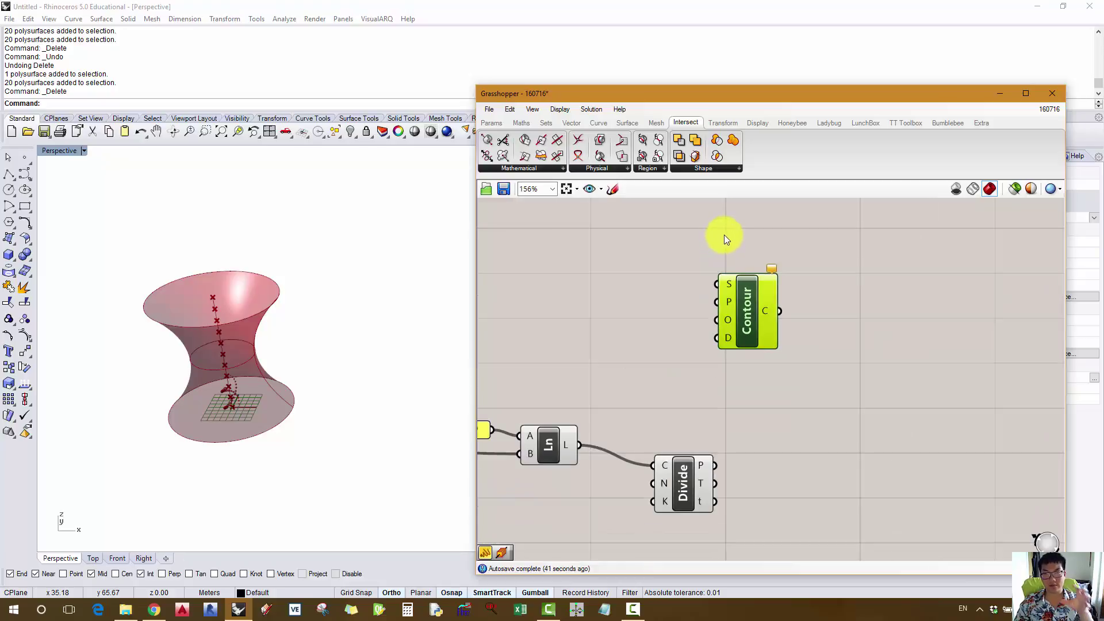
pyautogui.moveTo(722, 234); pyautogui.dragTo(770, 256, button='right')
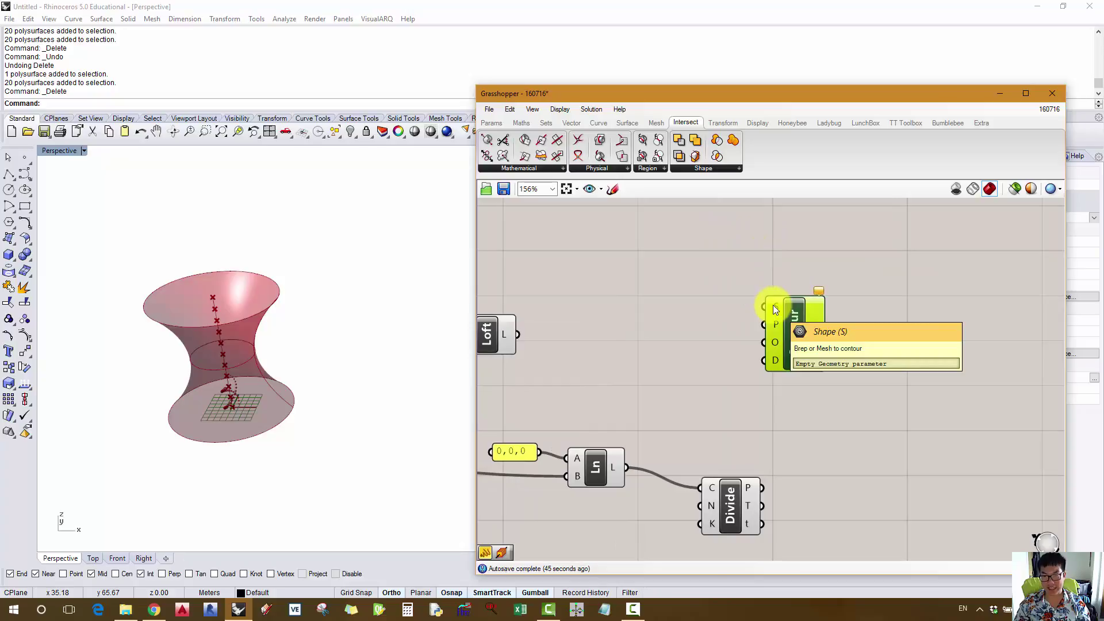
pyautogui.moveTo(518, 334); pyautogui.dragTo(754, 305)
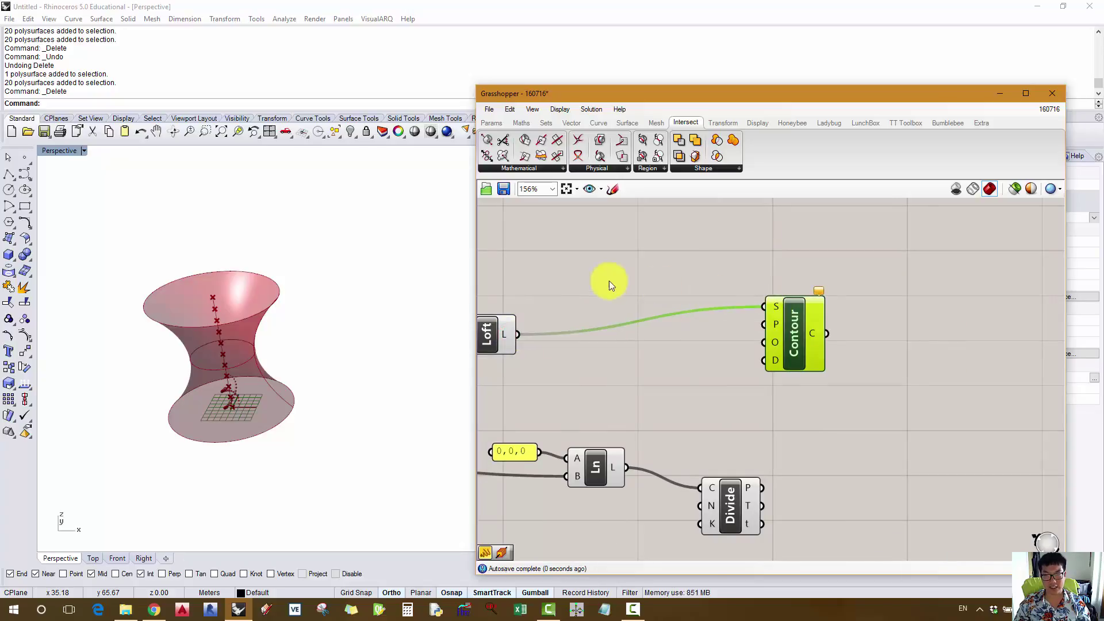
pyautogui.moveTo(473, 339); pyautogui.dragTo(551, 326, button='right')
pyautogui.rightClick(573, 320)
pyautogui.click(591, 343)
pyautogui.moveTo(619, 339); pyautogui.dragTo(592, 343, button='right')
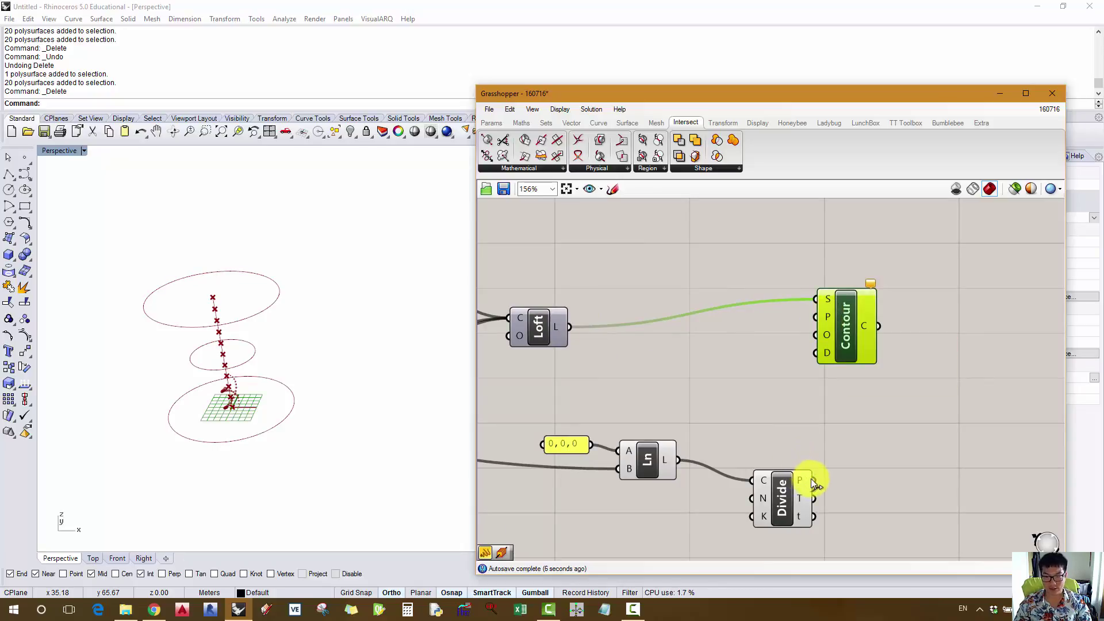
# - Connect the division points to the Contour component's plane input and set a single number for its offsets input
pyautogui.moveTo(813, 481); pyautogui.dragTo(854, 348)
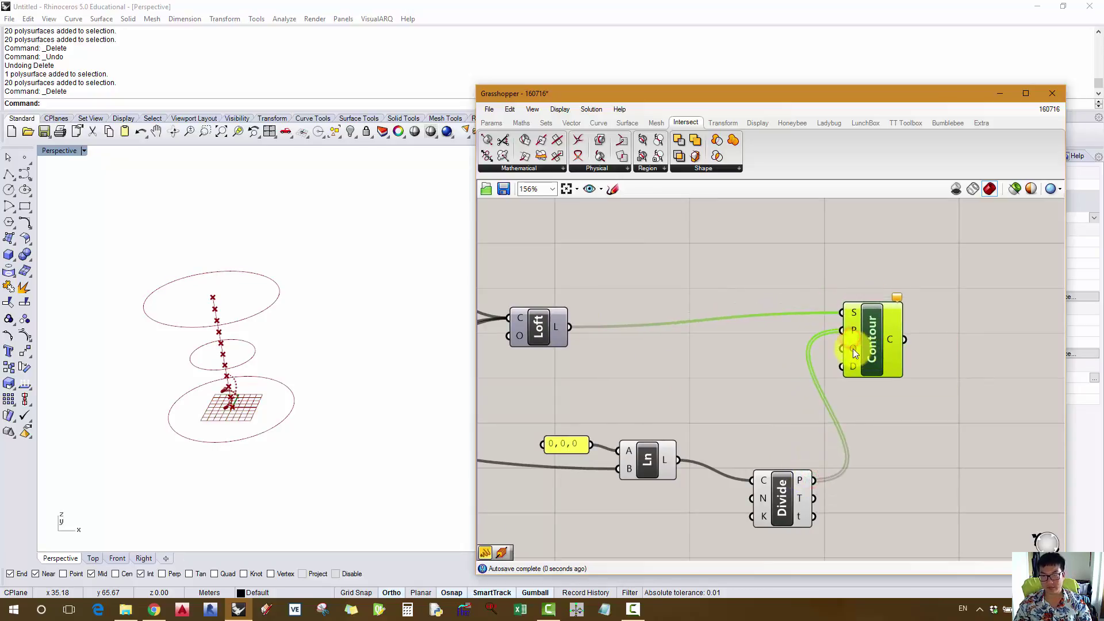
pyautogui.rightClick(852, 347)
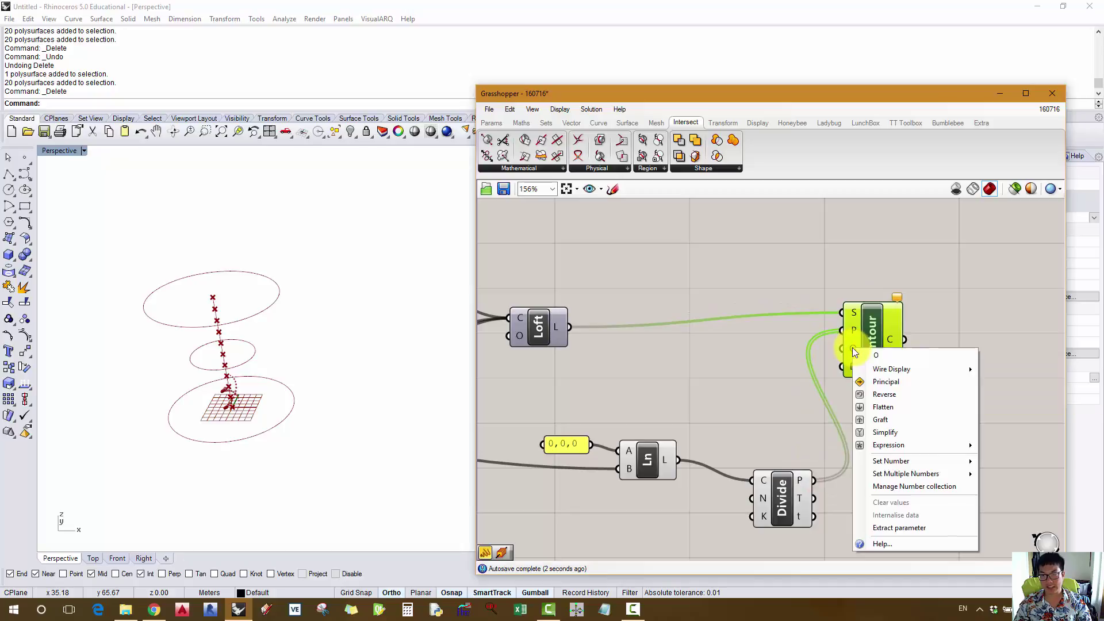
pyautogui.click(921, 460)
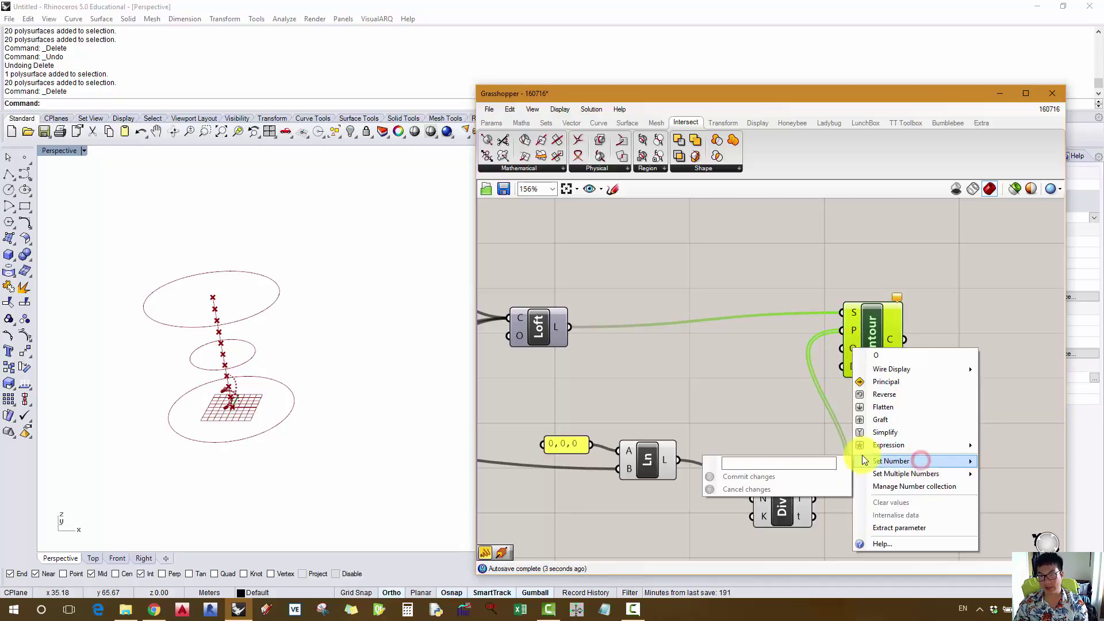
pyautogui.click(802, 476)
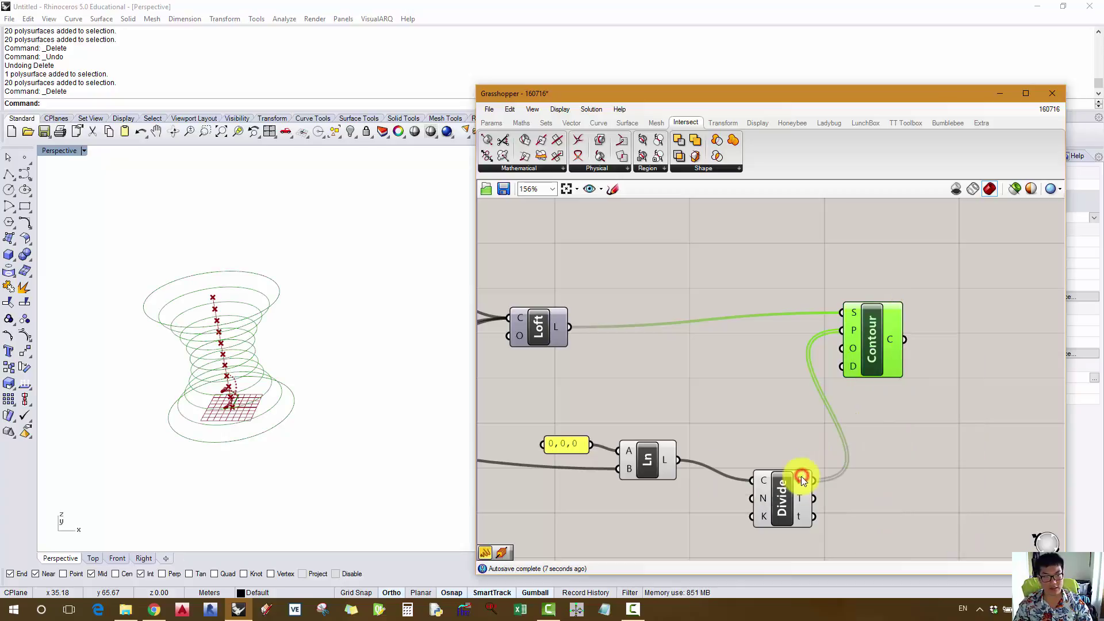
pyautogui.click(735, 366)
pyautogui.click(873, 334)
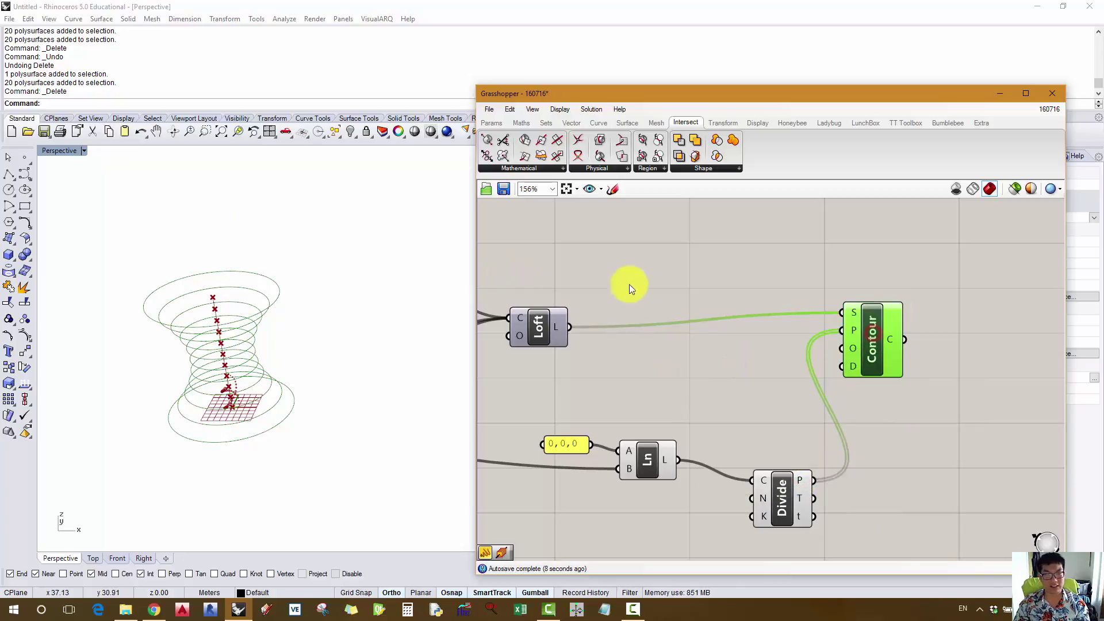
# - Hide the preview of the three grouped circles feeding the Loft component
pyautogui.click(646, 288)
pyautogui.scroll(-4, 795, 275)
pyautogui.moveTo(690, 206); pyautogui.dragTo(574, 469)
pyautogui.middleClick(809, 250)
pyautogui.click(841, 220)
# - Hide the preview of the Line and Divide Curve components
pyautogui.scroll(3, 826, 362)
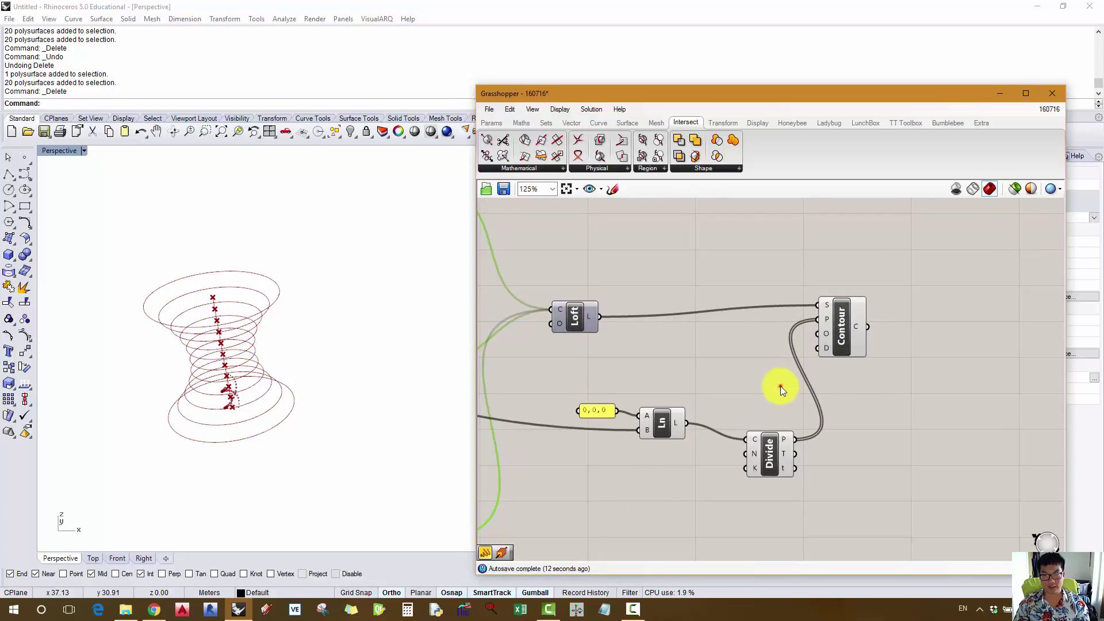
pyautogui.moveTo(780, 385); pyautogui.dragTo(561, 532)
pyautogui.middleClick(682, 336)
pyautogui.click(719, 305)
pyautogui.click(739, 272)
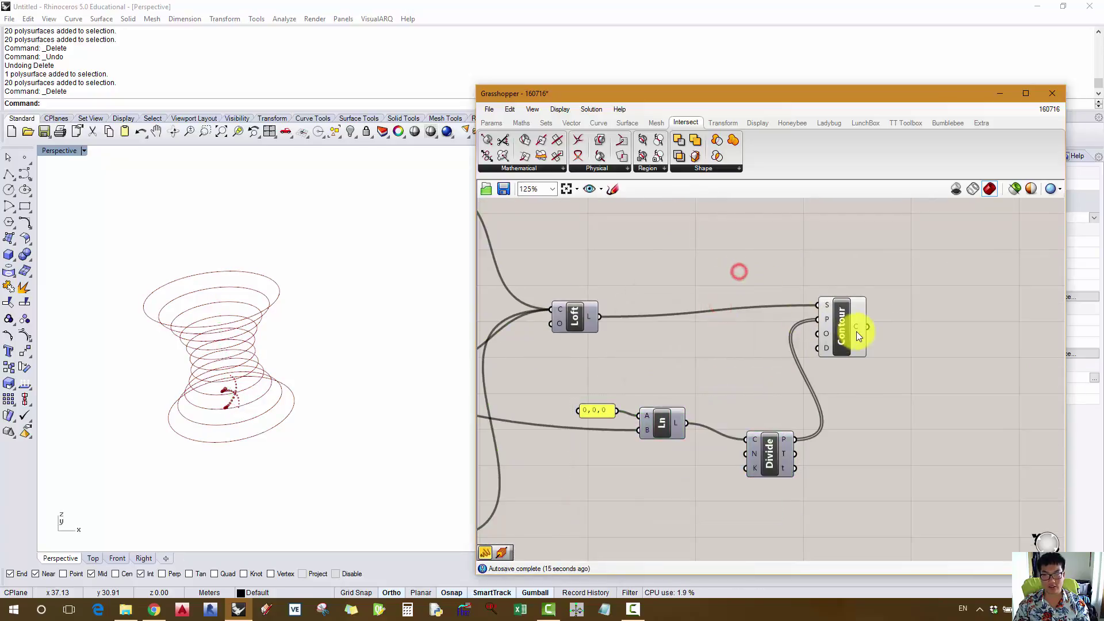
# - Add a panel beside the Contour component and connect the contour curves output to it
pyautogui.moveTo(850, 332); pyautogui.dragTo(904, 336)
pyautogui.scroll(3, 717, 333)
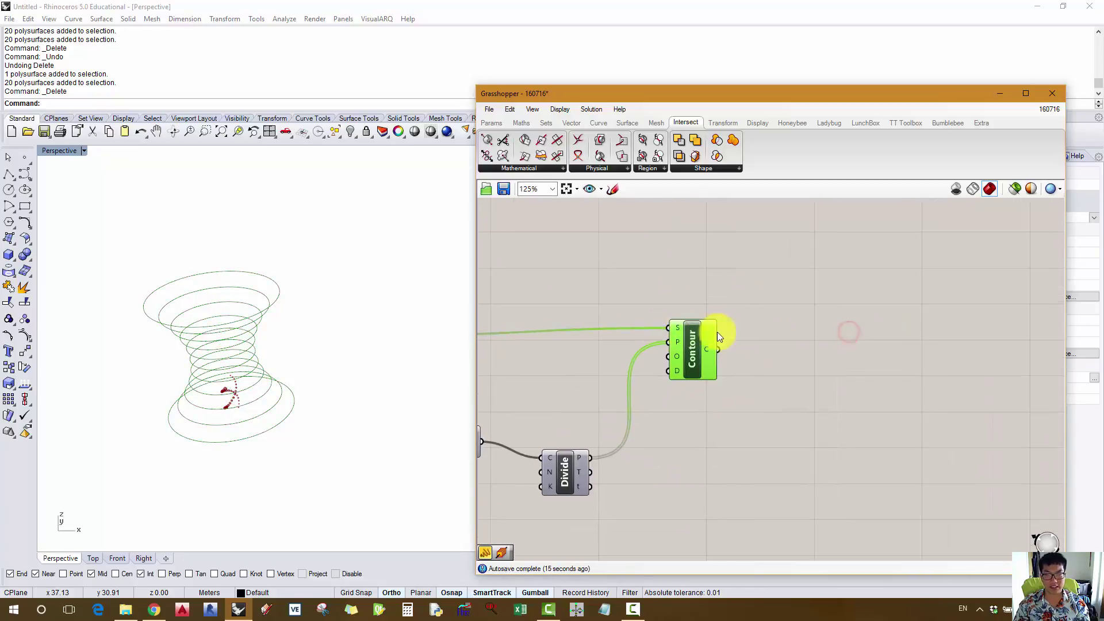
pyautogui.click(499, 121)
pyautogui.click(675, 214)
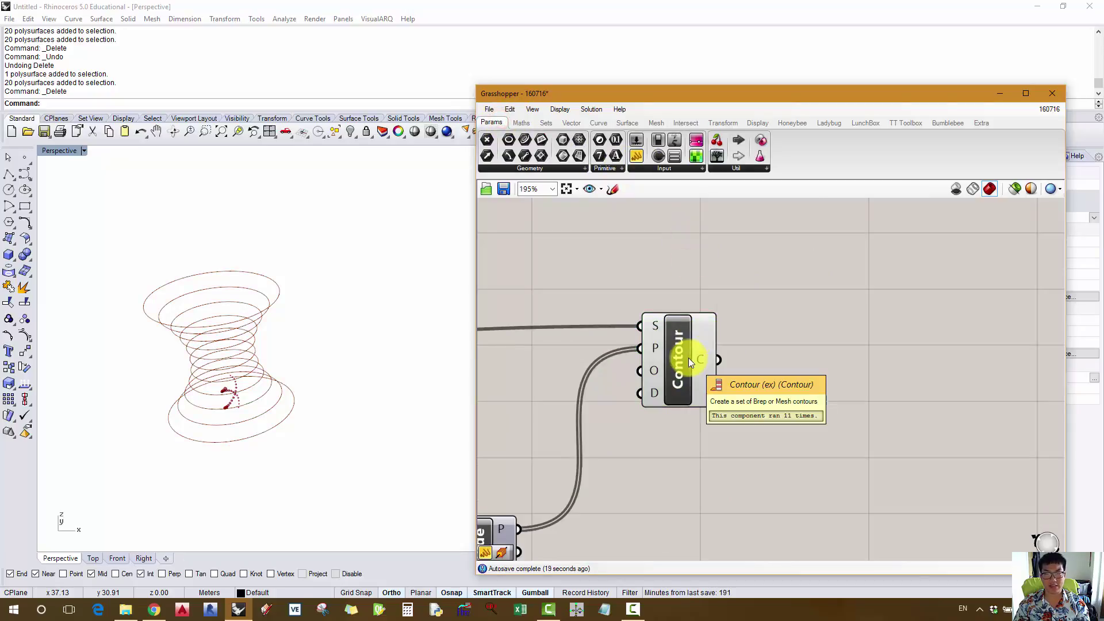
pyautogui.moveTo(640, 152); pyautogui.dragTo(796, 261)
pyautogui.moveTo(719, 359); pyautogui.dragTo(800, 281)
pyautogui.scroll(-3, 675, 319)
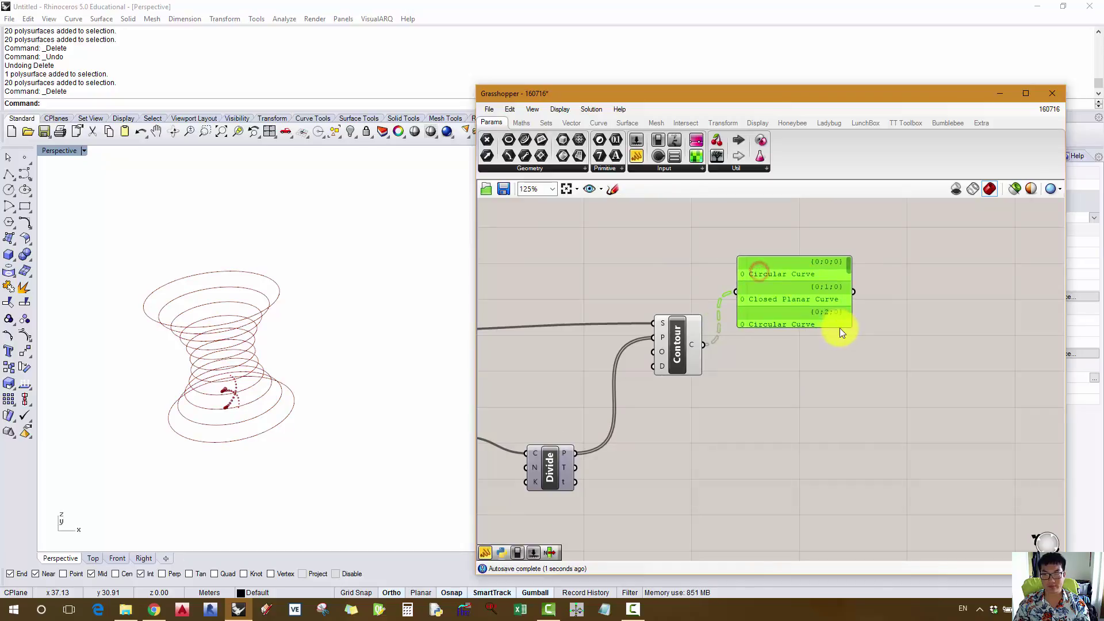
# - Enlarge the panel listing the contour curves to read its branches, and delete it
pyautogui.moveTo(848, 326); pyautogui.dragTo(900, 535)
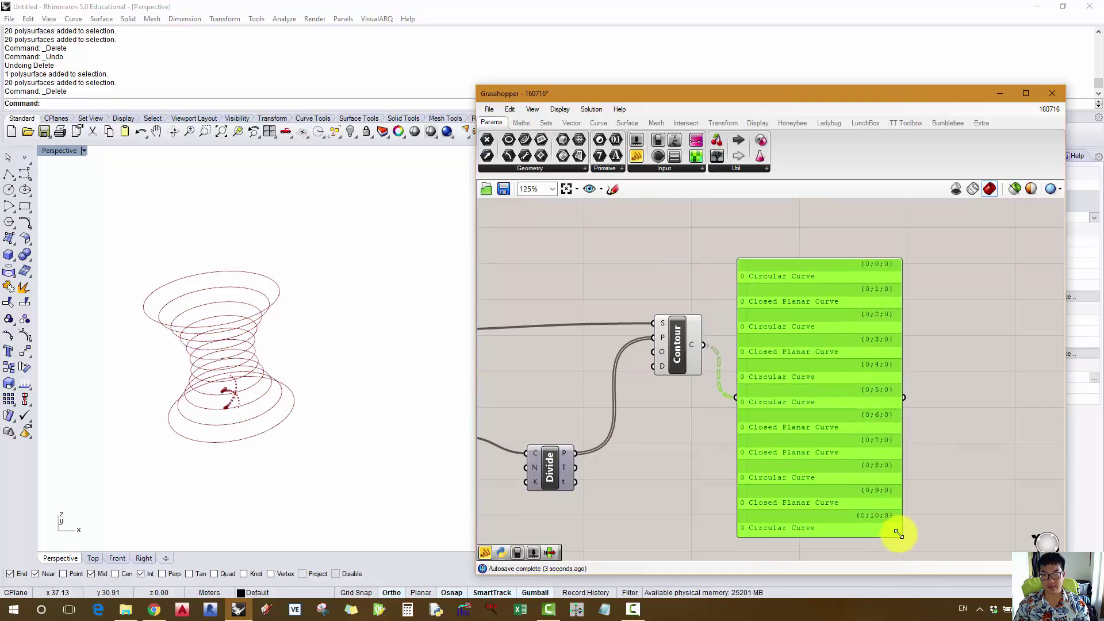
pyautogui.press('Delete')
# - Examine the earlier Circle and Divide Curve components that produced the points of the three base circles
pyautogui.scroll(-3, 915, 337)
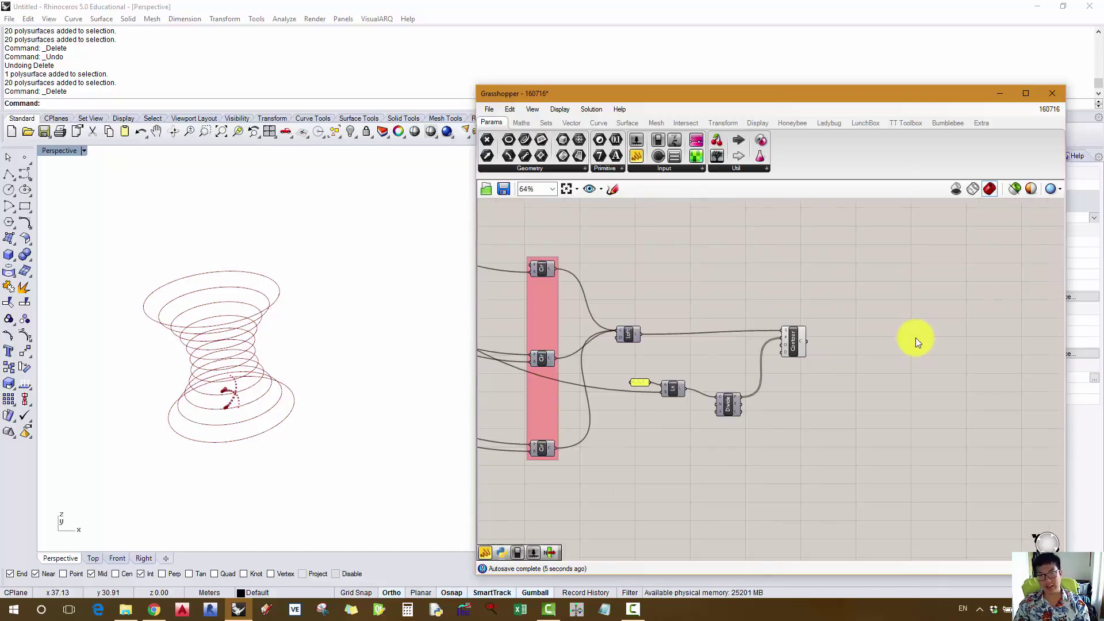
pyautogui.scroll(-3, 711, 269)
pyautogui.moveTo(637, 231); pyautogui.dragTo(823, 404, button='right')
pyautogui.scroll(5, 644, 362)
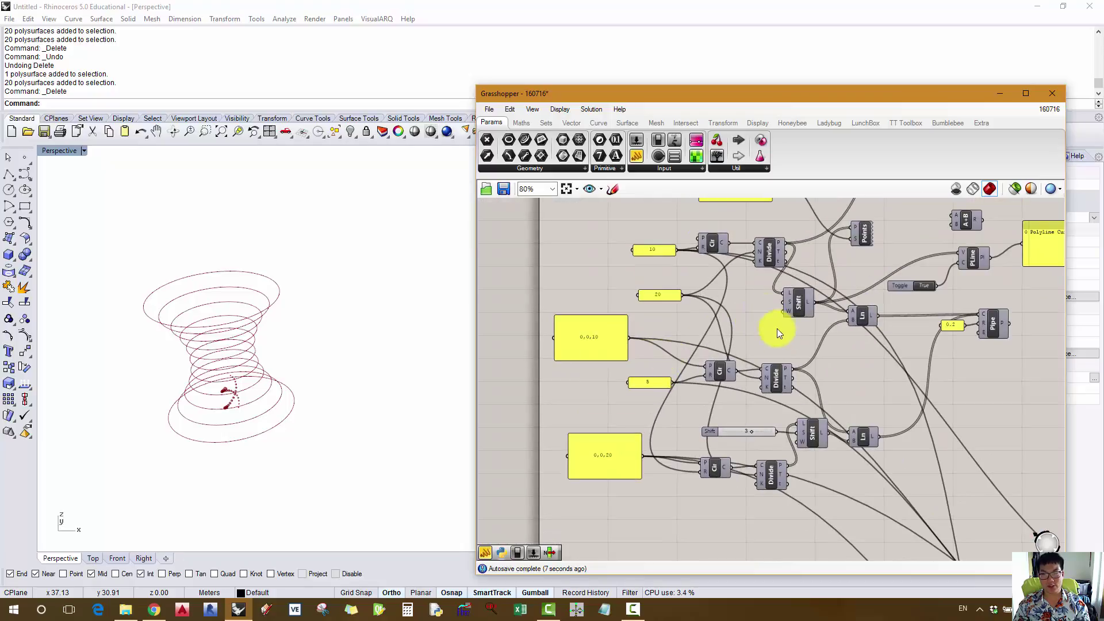
pyautogui.moveTo(685, 326); pyautogui.dragTo(624, 324, button='right')
pyautogui.click(711, 248)
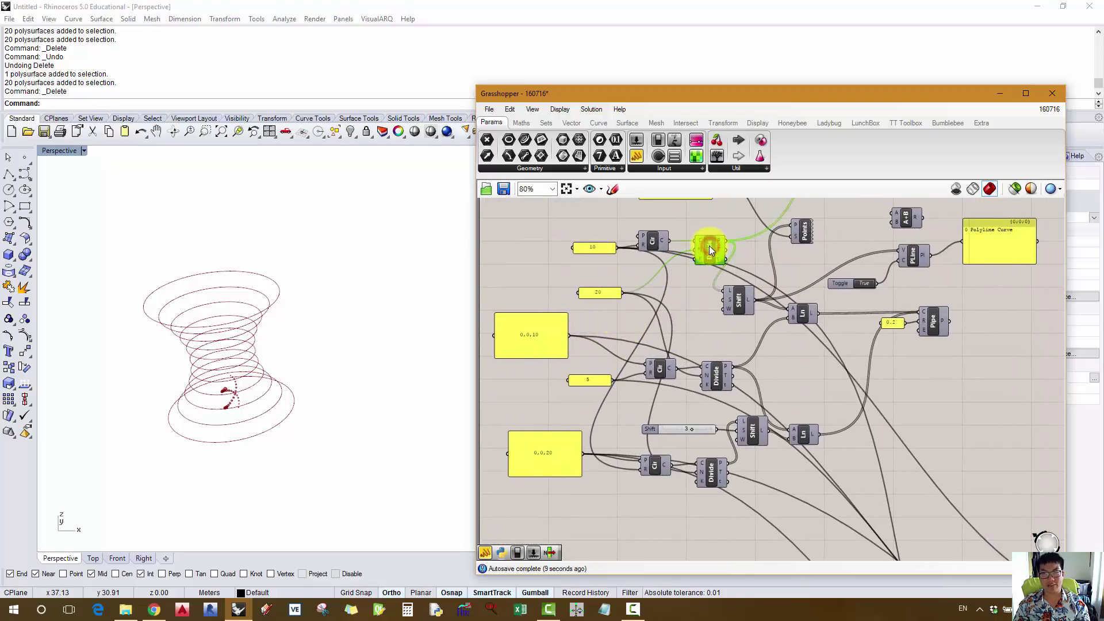
pyautogui.moveTo(732, 260); pyautogui.dragTo(652, 251, button='right')
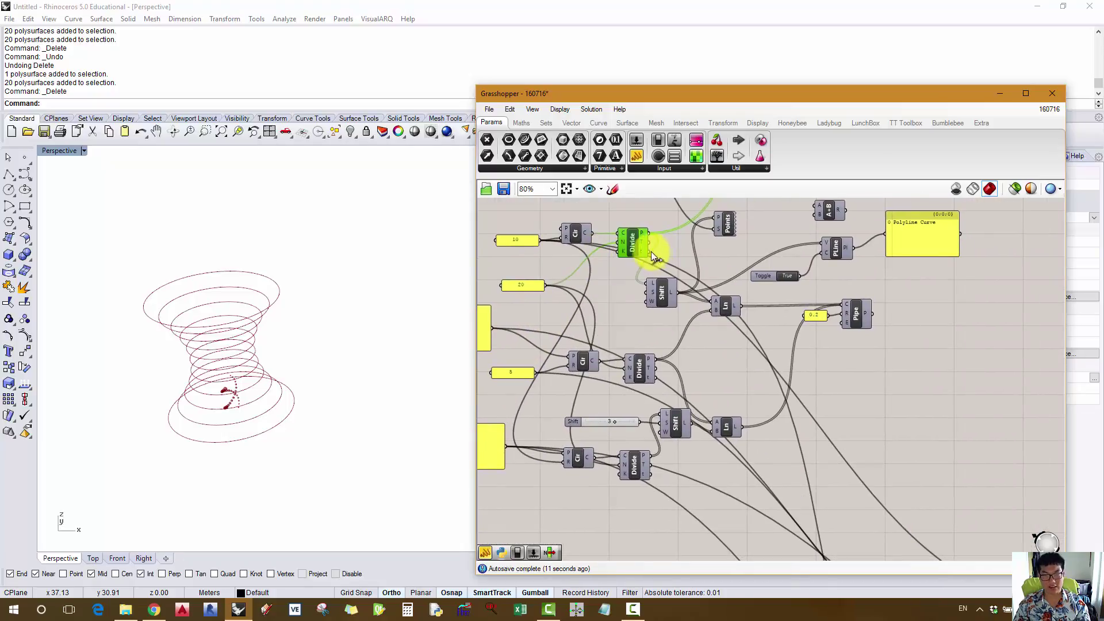
pyautogui.scroll(-4, 592, 233)
pyautogui.scroll(4, 599, 246)
pyautogui.scroll(-6, 599, 247)
pyautogui.moveTo(850, 389); pyautogui.dragTo(696, 362, button='right')
pyautogui.scroll(6, 697, 363)
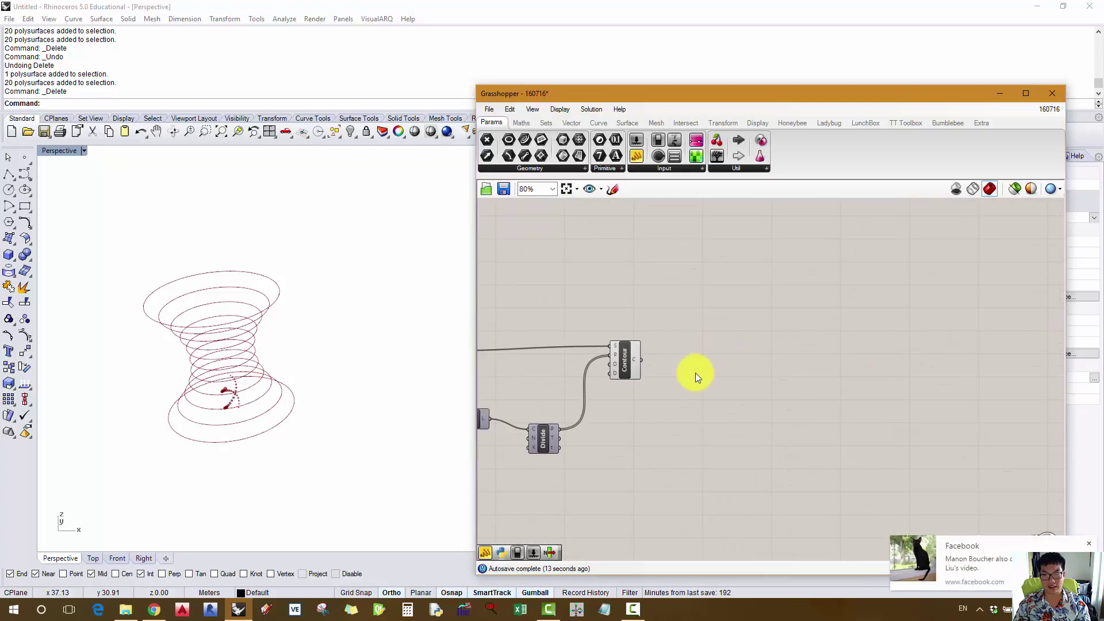
# - Add a Divide Curve component beside Contour and connect the contour curves output to its curve input
pyautogui.doubleClick(695, 373)
pyautogui.click(1089, 544)
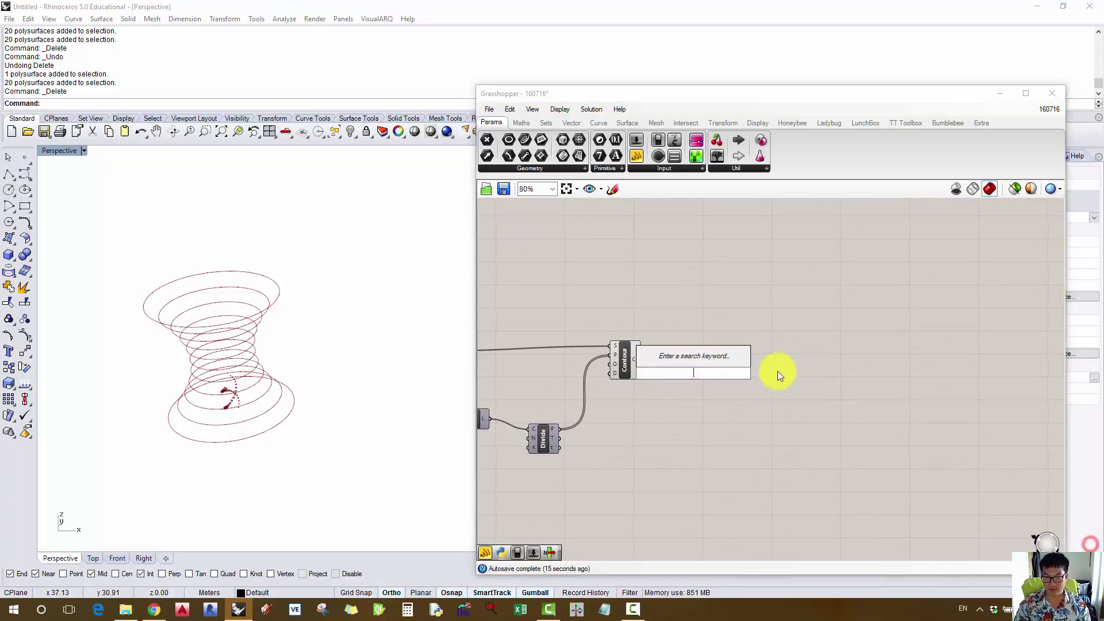
pyautogui.write('divide')
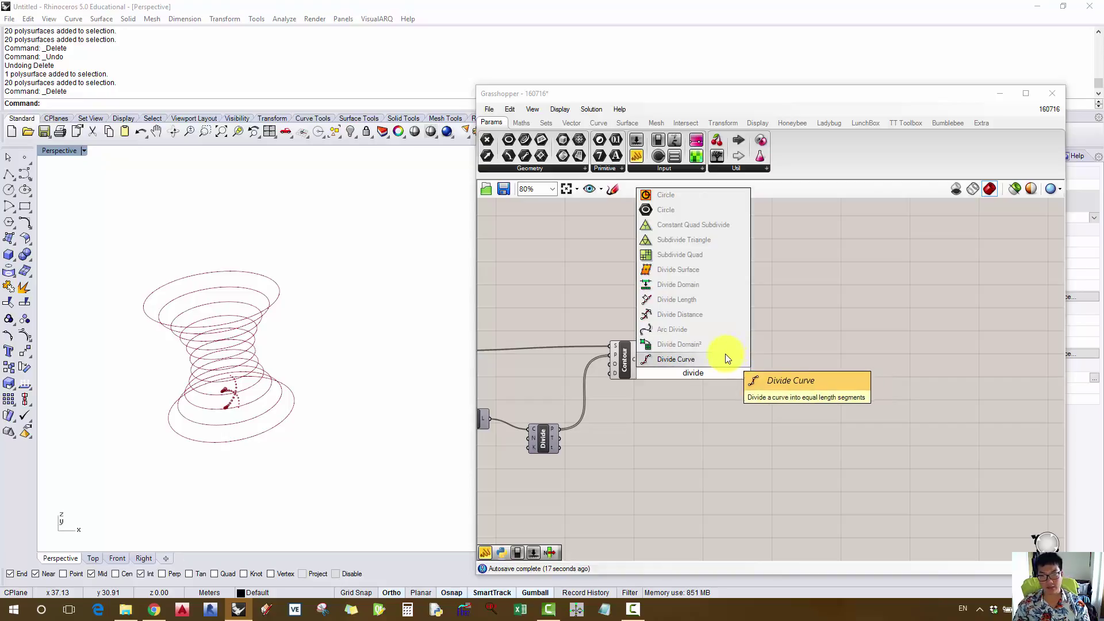
pyautogui.click(725, 353)
pyautogui.scroll(2, 627, 366)
pyautogui.moveTo(653, 356); pyautogui.dragTo(764, 377)
pyautogui.moveTo(402, 338)
pyautogui.mouseDown(button='right')
pyautogui.moveTo(271, 387)
pyautogui.moveTo(396, 357)
pyautogui.moveTo(369, 395)
pyautogui.moveTo(387, 305)
pyautogui.moveTo(394, 352)
pyautogui.mouseUp(button='right')
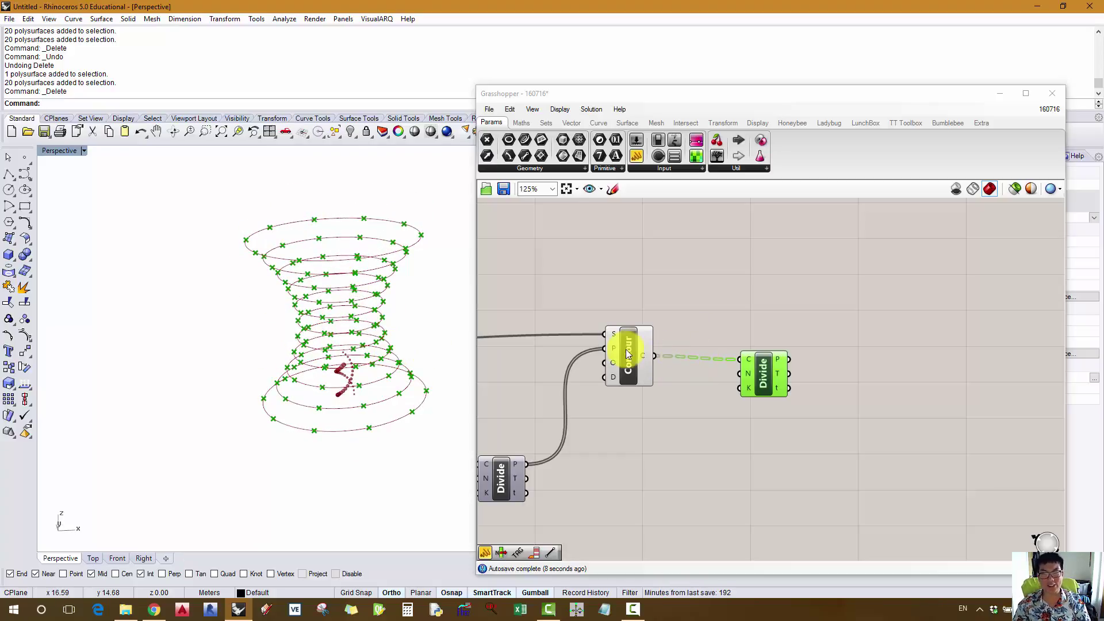
# - Add a panel above the Contour component and connect the contour curves output to it
pyautogui.moveTo(573, 291); pyautogui.dragTo(695, 299, button='right')
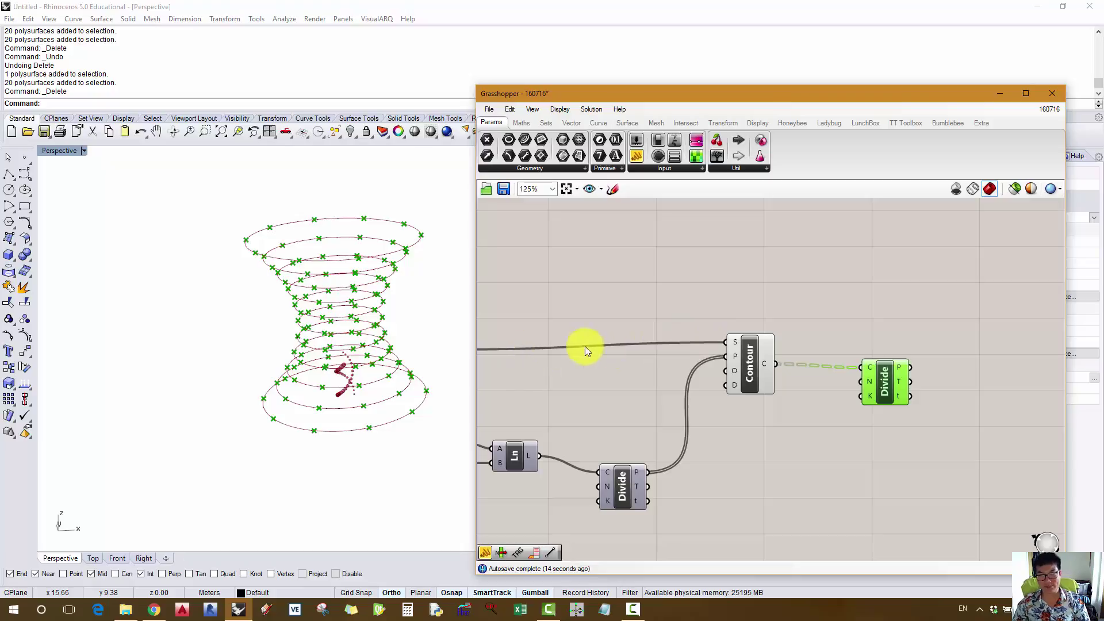
pyautogui.click(820, 271)
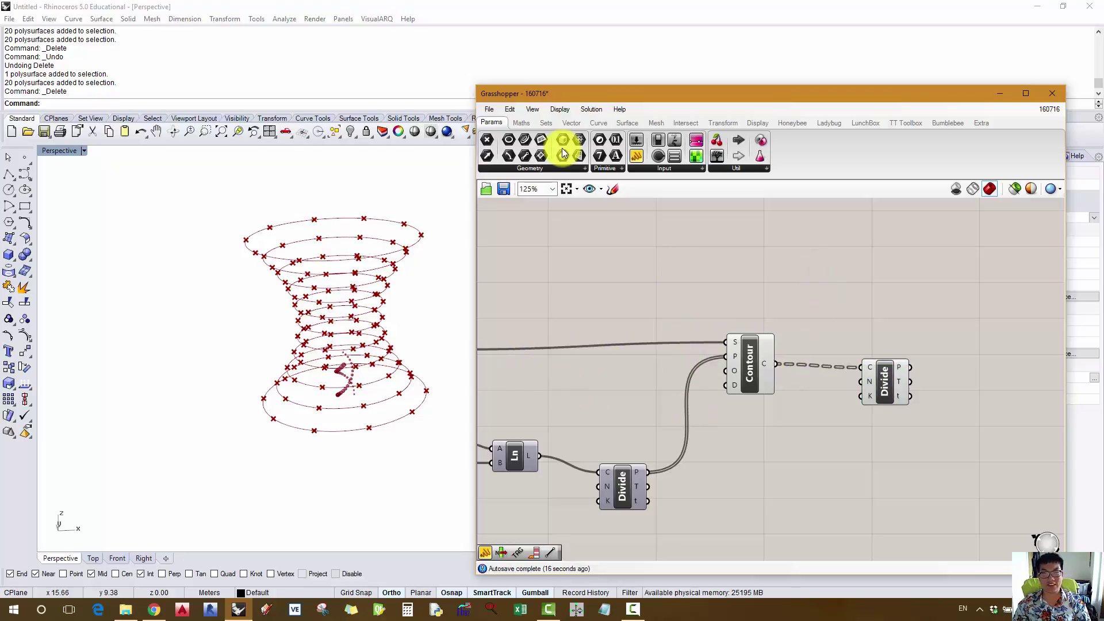
pyautogui.click(637, 155)
pyautogui.click(827, 290)
pyautogui.moveTo(786, 357); pyautogui.dragTo(768, 290)
pyautogui.moveTo(714, 259); pyautogui.dragTo(605, 327, button='right')
pyautogui.moveTo(759, 372); pyautogui.dragTo(801, 345)
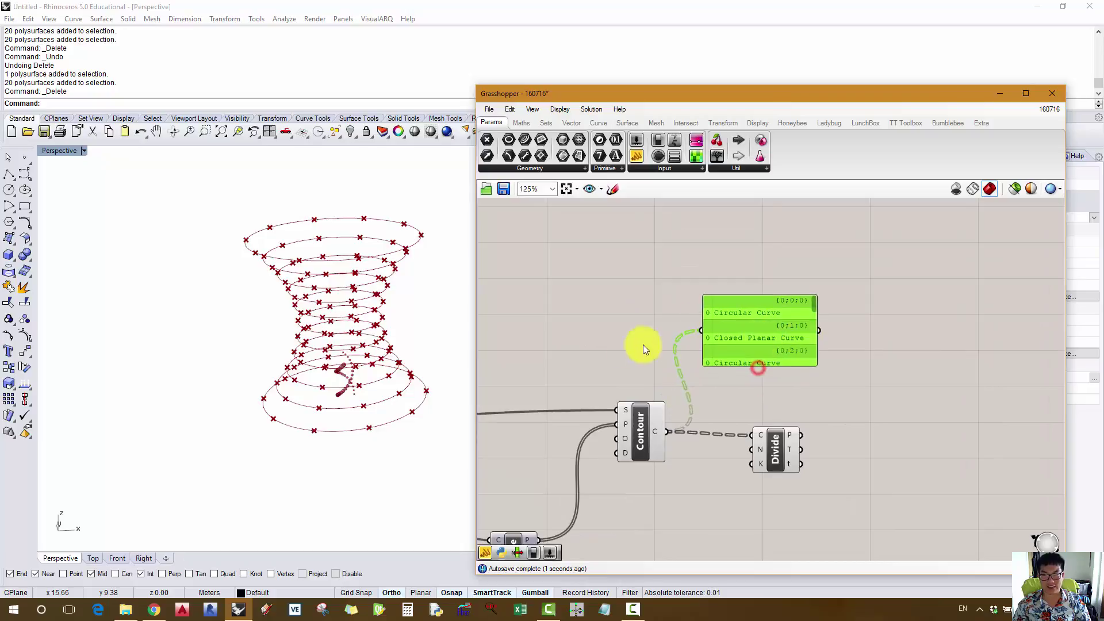
# - Duplicate the contour curves panel and connect the axis division points to the copy
pyautogui.moveTo(643, 345); pyautogui.dragTo(784, 327, button='right')
pyautogui.keyDown('alt'); pyautogui.moveTo(879, 309); pyautogui.dragTo(755, 310); pyautogui.keyUp('alt')
pyautogui.moveTo(693, 522); pyautogui.dragTo(729, 313)
pyautogui.moveTo(837, 313); pyautogui.dragTo(775, 337, button='right')
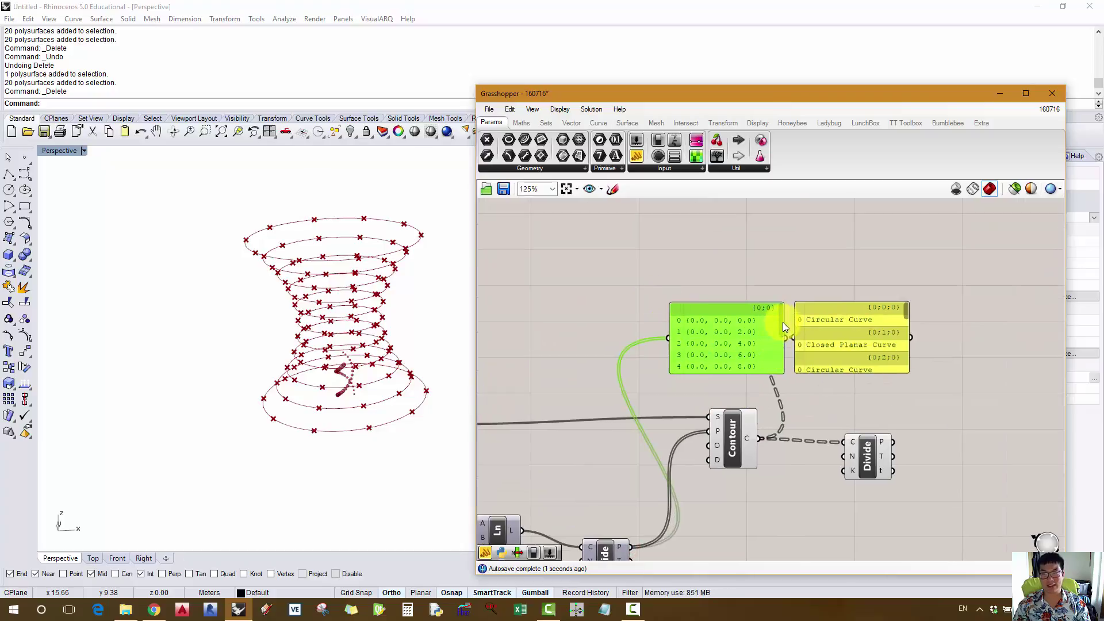
# - Compare the full list of axis division points with the contour curve branches in the two panels
pyautogui.moveTo(784, 323); pyautogui.dragTo(780, 296)
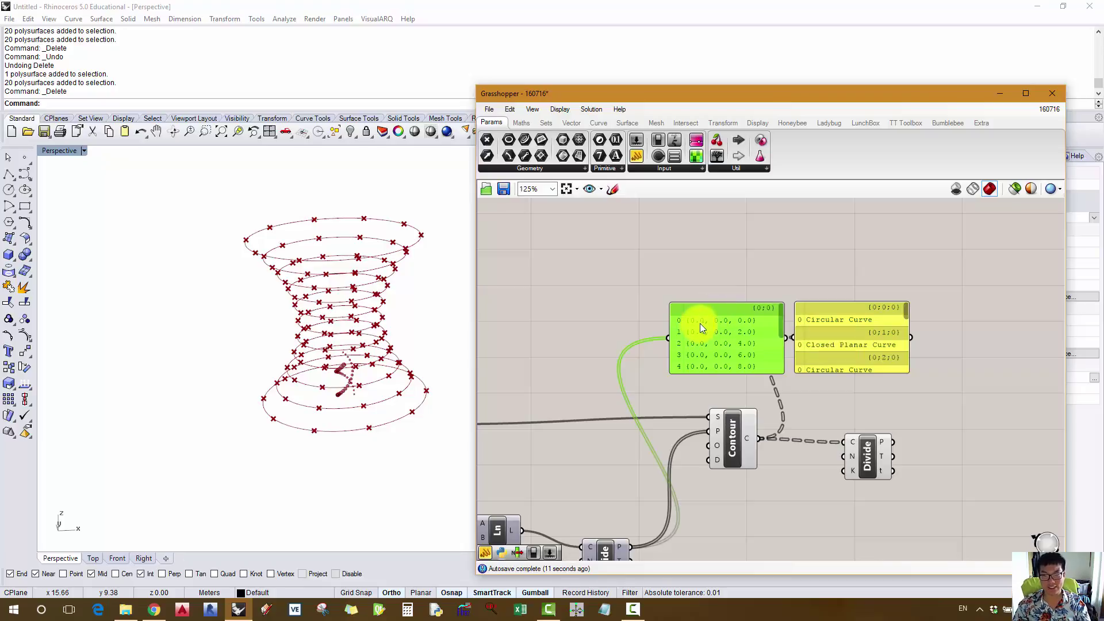
pyautogui.moveTo(777, 311); pyautogui.dragTo(775, 357)
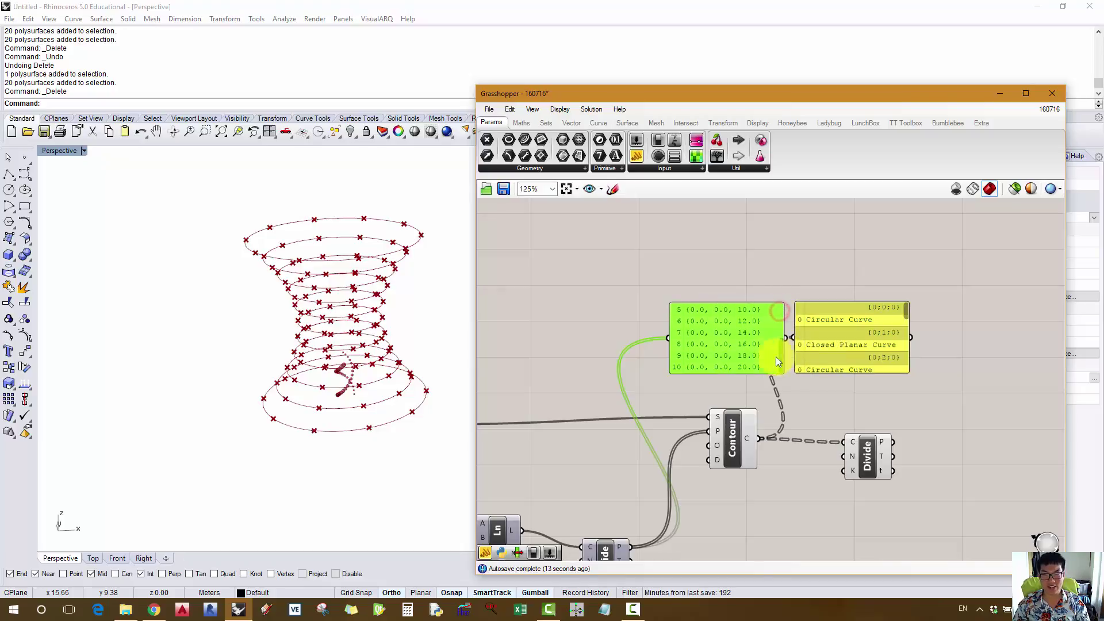
pyautogui.moveTo(893, 302); pyautogui.dragTo(914, 234)
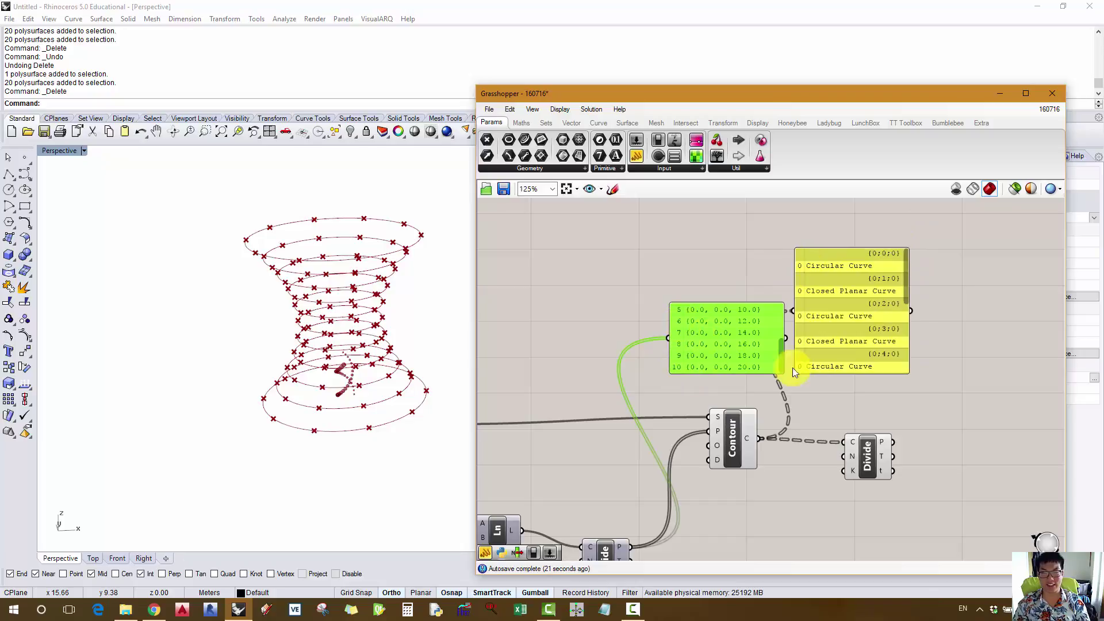
pyautogui.moveTo(777, 356); pyautogui.dragTo(782, 295)
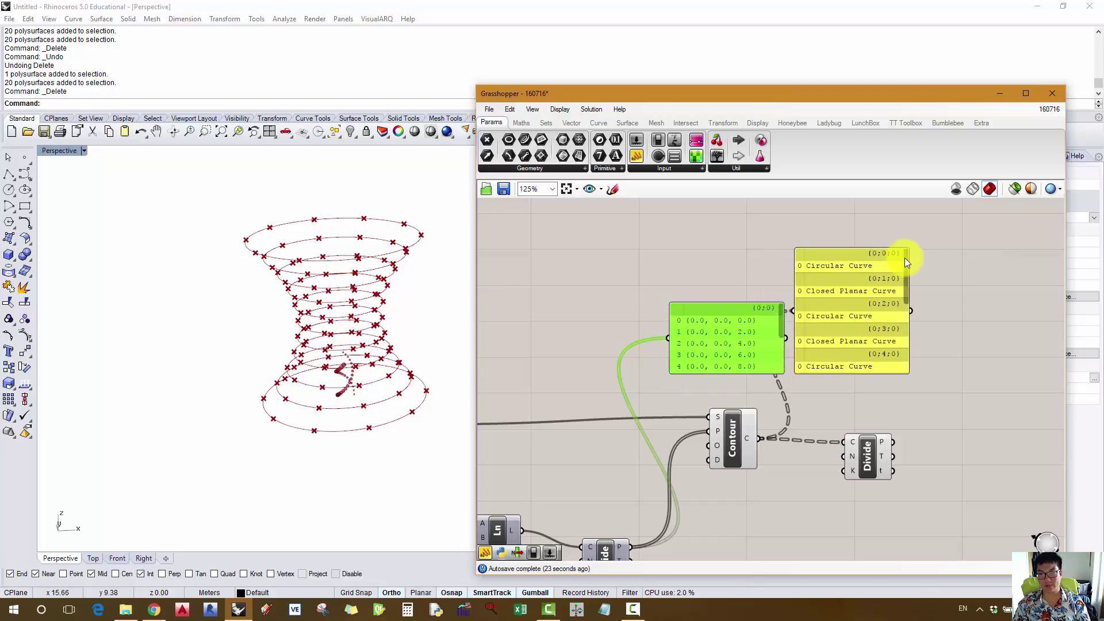
pyautogui.moveTo(905, 258); pyautogui.dragTo(913, 310)
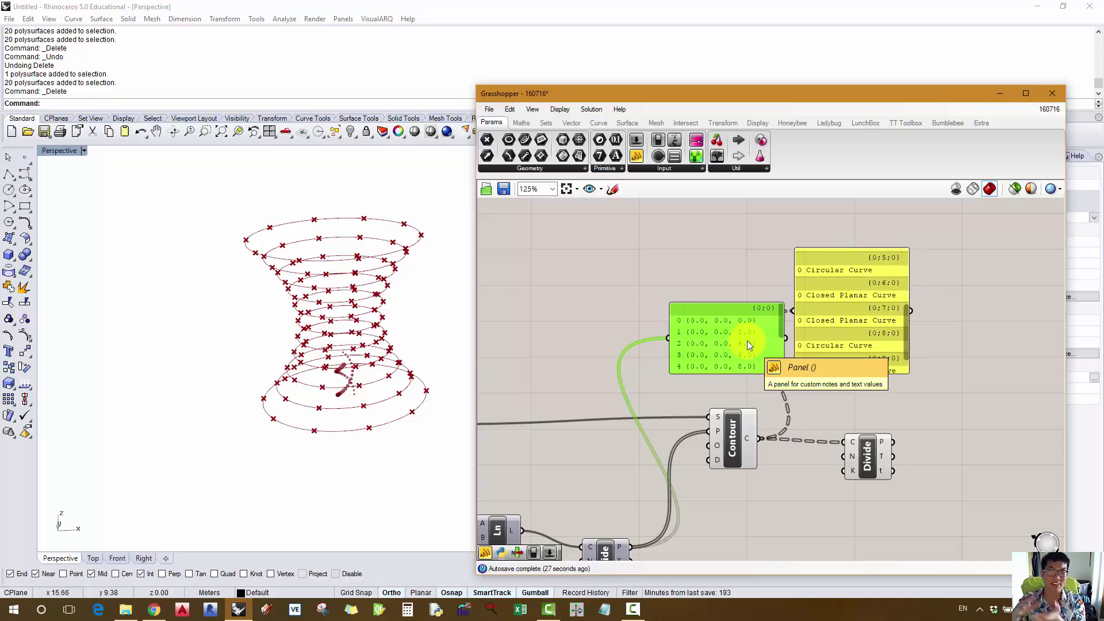
pyautogui.click(746, 266)
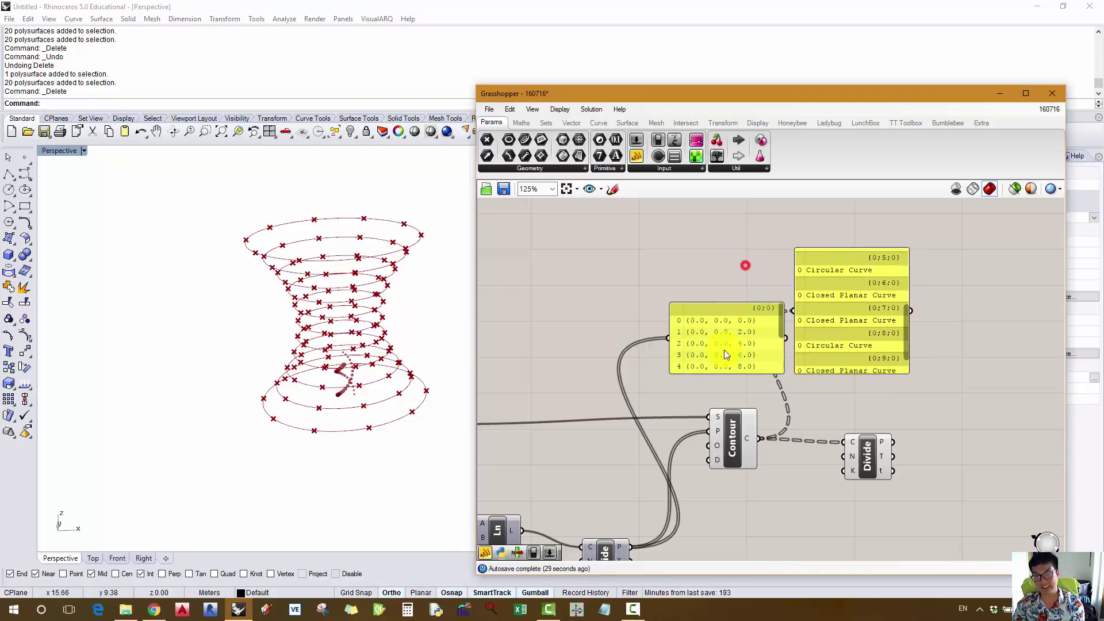
# - Delete the division points panel and the contour curves panel
pyautogui.click(723, 349)
pyautogui.press('Delete')
pyautogui.click(839, 333)
pyautogui.press('Delete')
pyautogui.moveTo(843, 357); pyautogui.dragTo(751, 320, button='right')
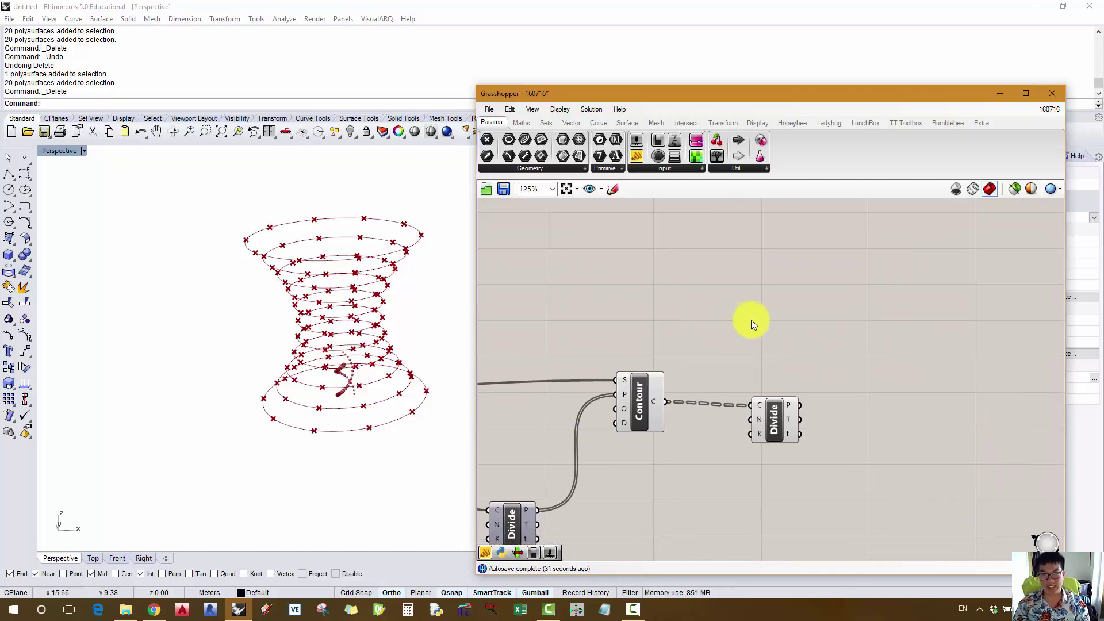
# - Move the new Divide Curve component closer to Contour and hide the preview of the Contour component
pyautogui.moveTo(775, 418); pyautogui.dragTo(757, 418)
pyautogui.moveTo(663, 338); pyautogui.dragTo(761, 295, button='right')
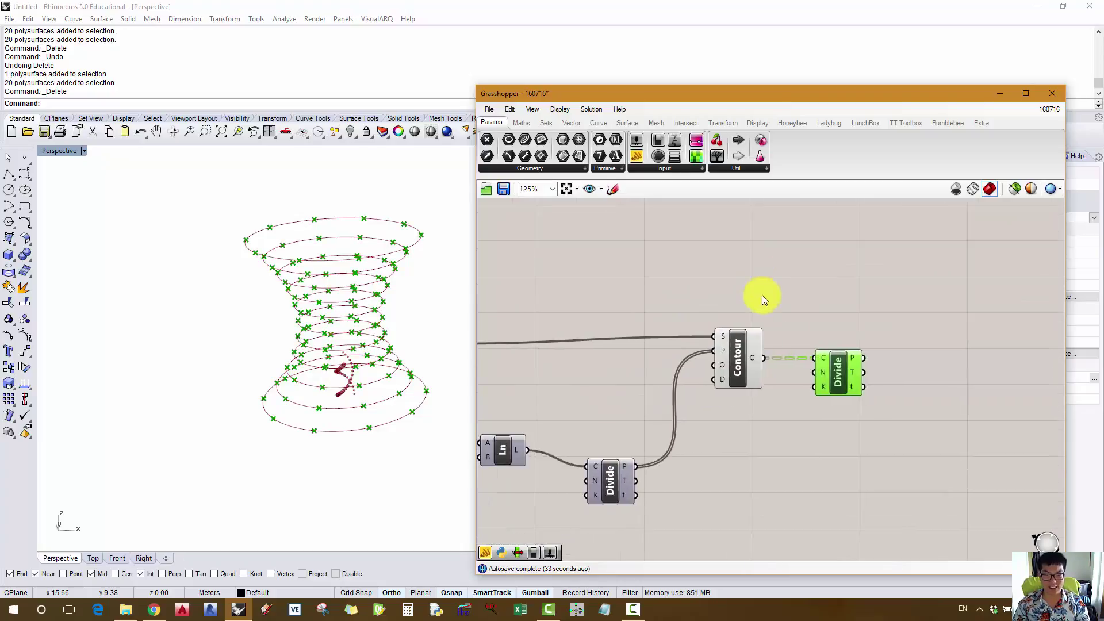
pyautogui.rightClick(736, 366)
pyautogui.click(747, 391)
pyautogui.moveTo(402, 265); pyautogui.dragTo(299, 315, button='right')
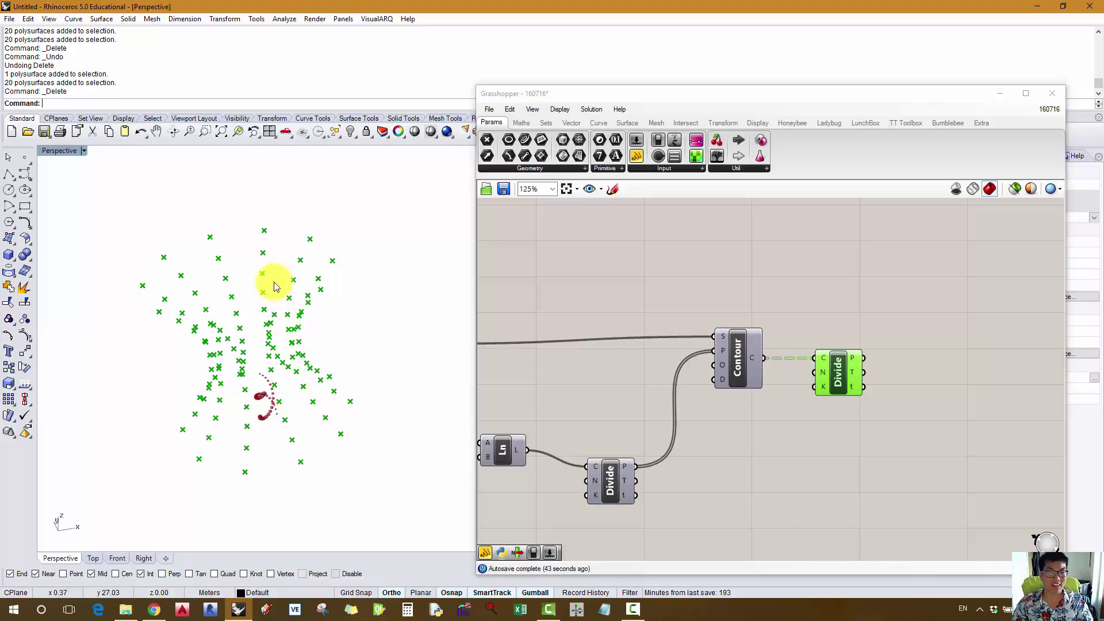
pyautogui.moveTo(270, 278); pyautogui.dragTo(382, 212, button='right')
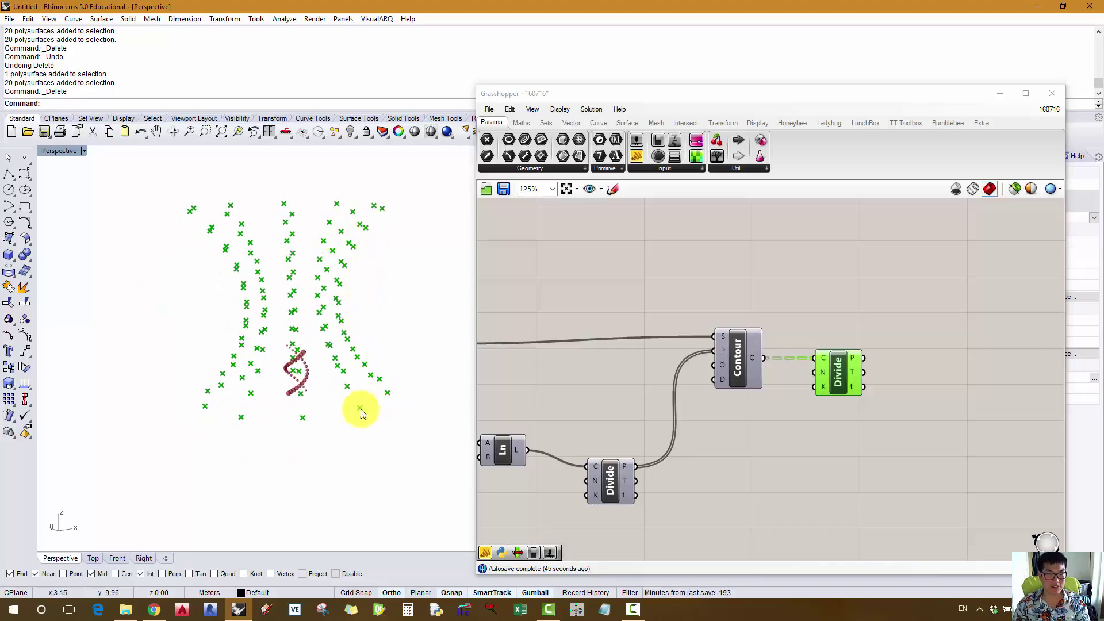
pyautogui.moveTo(301, 257); pyautogui.dragTo(274, 284, button='right')
# - Add a PolyLine component and connect the contour division points to its vertices input
pyautogui.moveTo(874, 288); pyautogui.dragTo(797, 307, button='right')
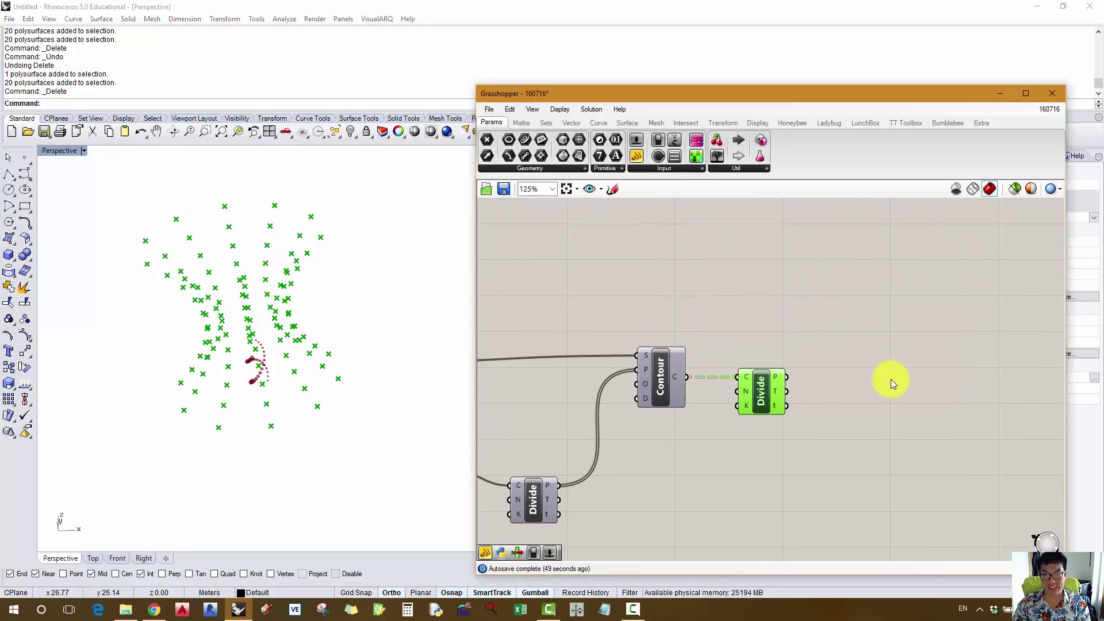
pyautogui.doubleClick(891, 378)
pyautogui.write('polyline')
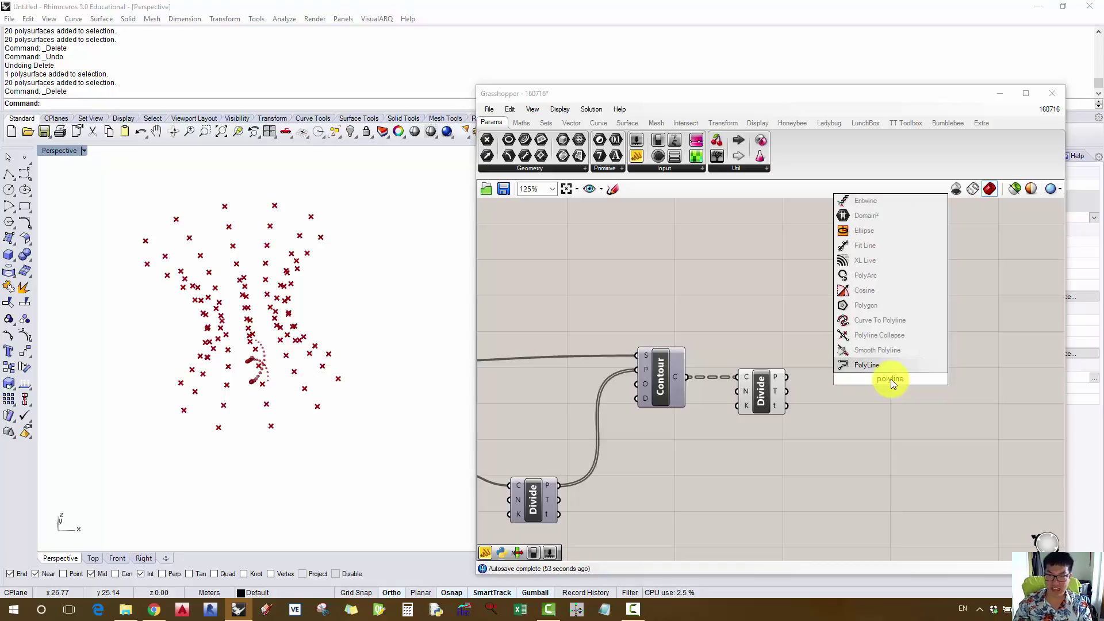
pyautogui.click(868, 366)
pyautogui.moveTo(785, 382); pyautogui.dragTo(874, 378)
pyautogui.moveTo(387, 345); pyautogui.dragTo(404, 368, button='right')
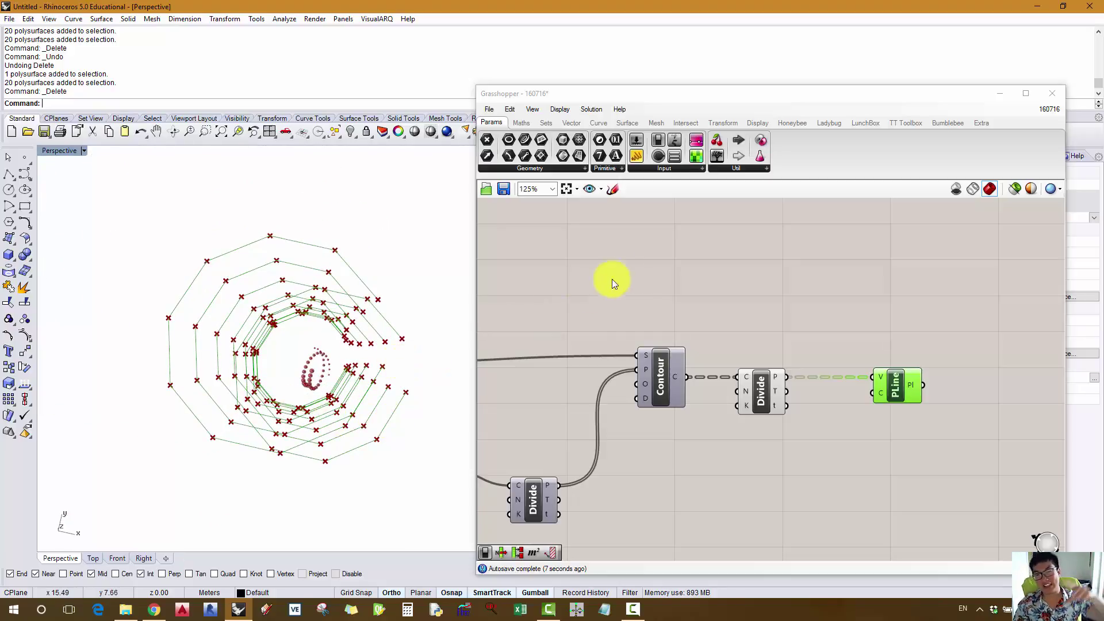
# - Set the contour Divide Curve count to 20 with a connected panel and shrink that panel
pyautogui.moveTo(722, 360); pyautogui.dragTo(772, 313, button='right')
pyautogui.click(802, 342)
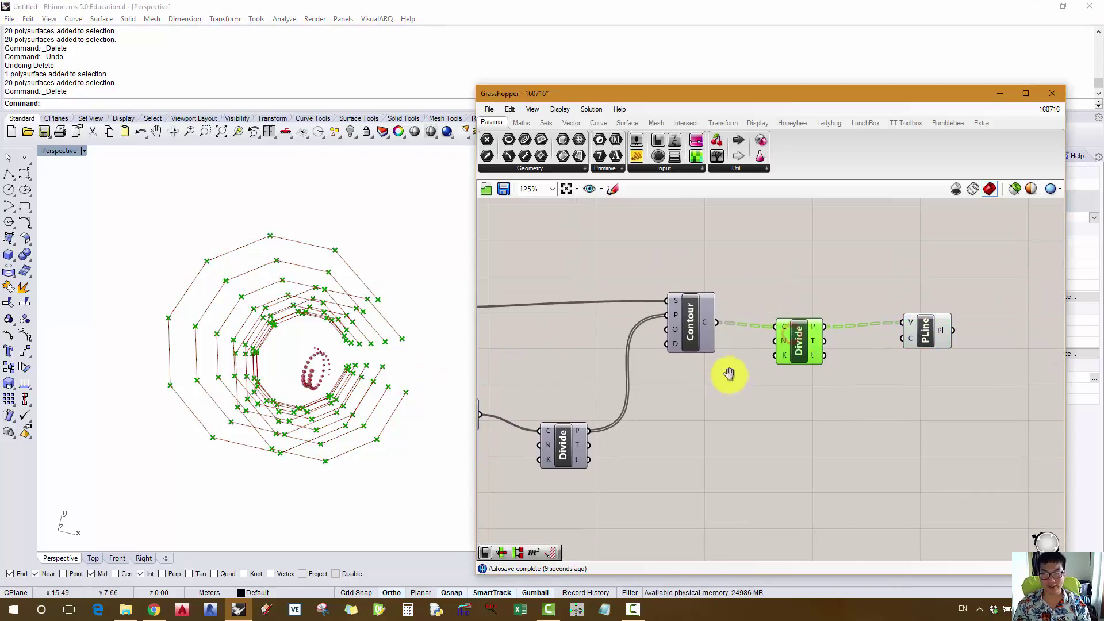
pyautogui.moveTo(729, 374); pyautogui.dragTo(746, 361, button='right')
pyautogui.moveTo(637, 164); pyautogui.dragTo(794, 327)
pyautogui.doubleClick(685, 373)
pyautogui.write('20')
pyautogui.click(757, 369)
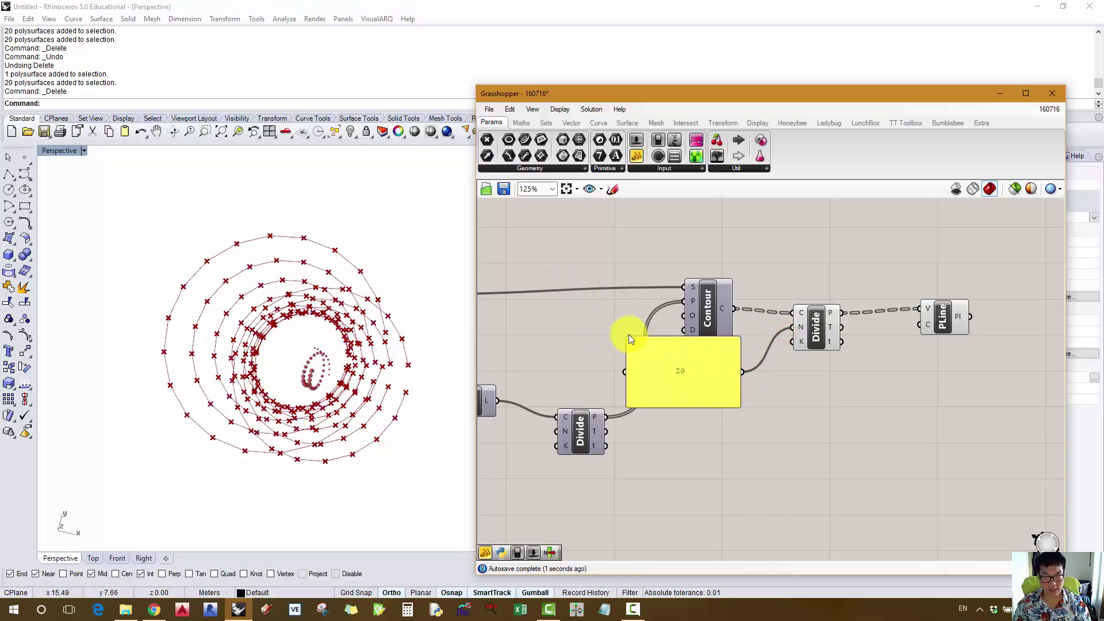
pyautogui.moveTo(628, 341); pyautogui.dragTo(704, 395)
pyautogui.moveTo(411, 299); pyautogui.dragTo(410, 275, button='right')
# - Add a panel above the contour Divide Curve component and connect its points output to it
pyautogui.moveTo(547, 295); pyautogui.dragTo(521, 329, button='right')
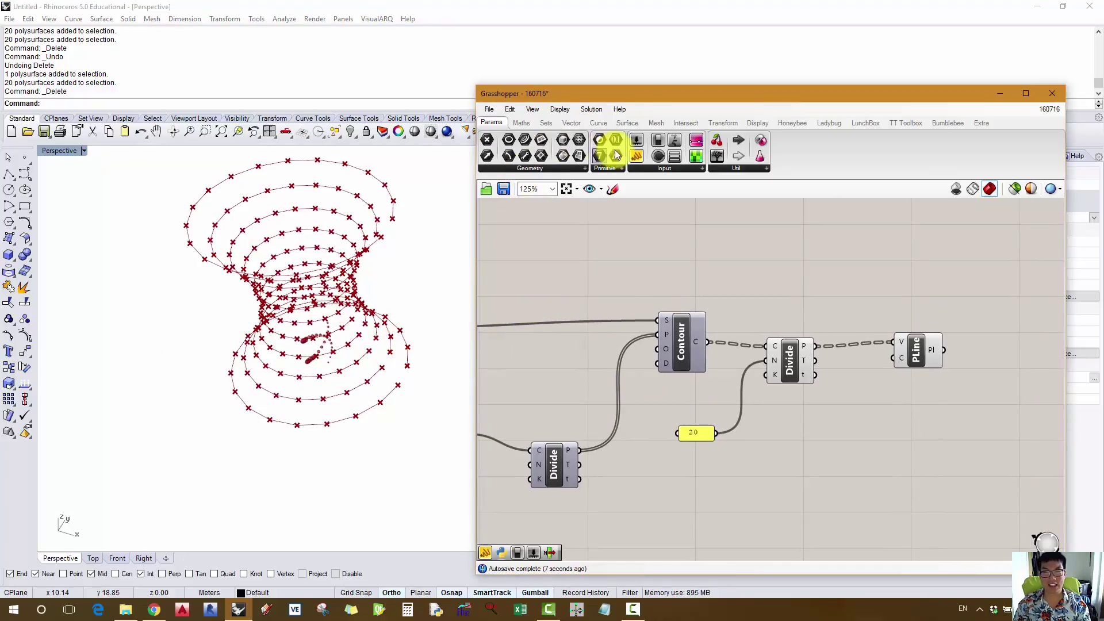
pyautogui.moveTo(635, 155); pyautogui.dragTo(856, 243)
pyautogui.moveTo(816, 348); pyautogui.dragTo(798, 243)
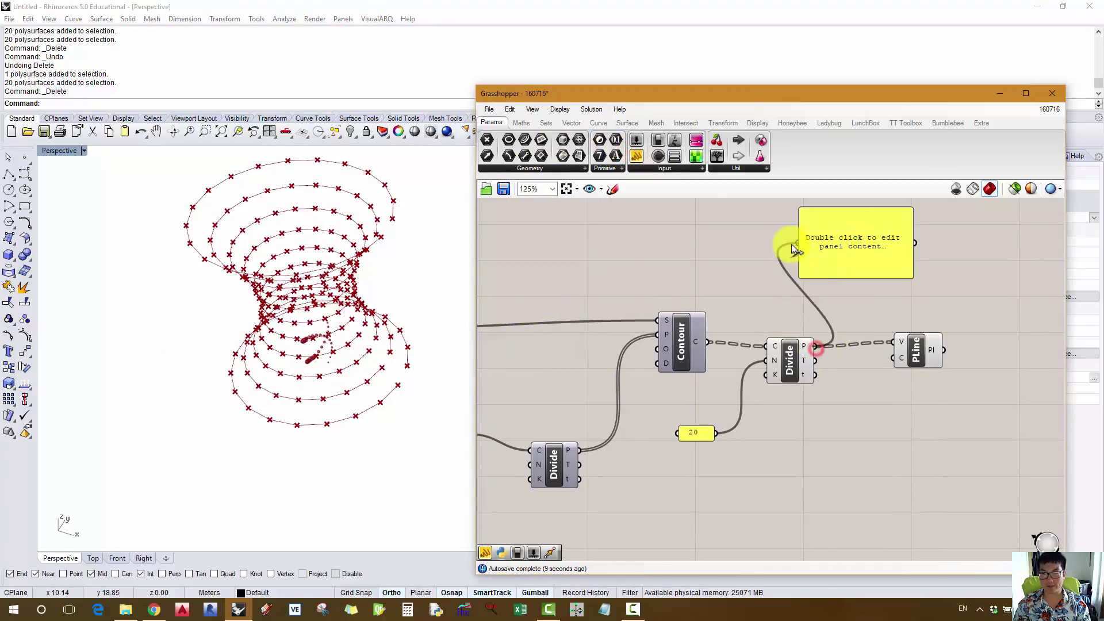
pyautogui.moveTo(797, 243); pyautogui.dragTo(716, 285, button='right')
# - Move the PolyLine component aside and enlarge the points panel to compare its branches with the points on each contour
pyautogui.moveTo(840, 388); pyautogui.dragTo(976, 394)
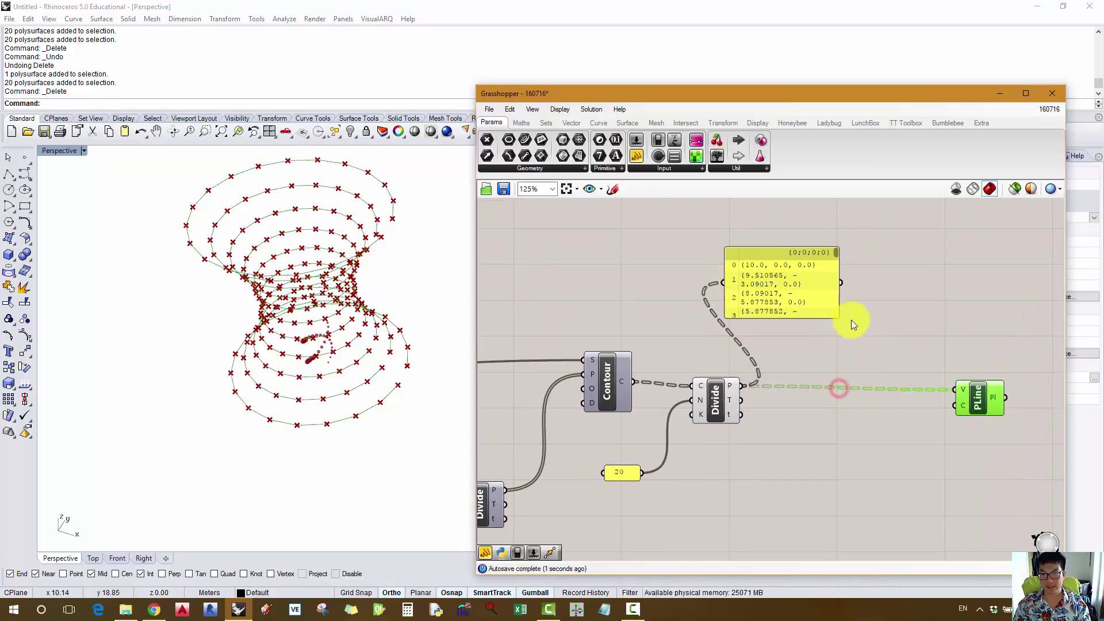
pyautogui.moveTo(838, 317); pyautogui.dragTo(943, 559)
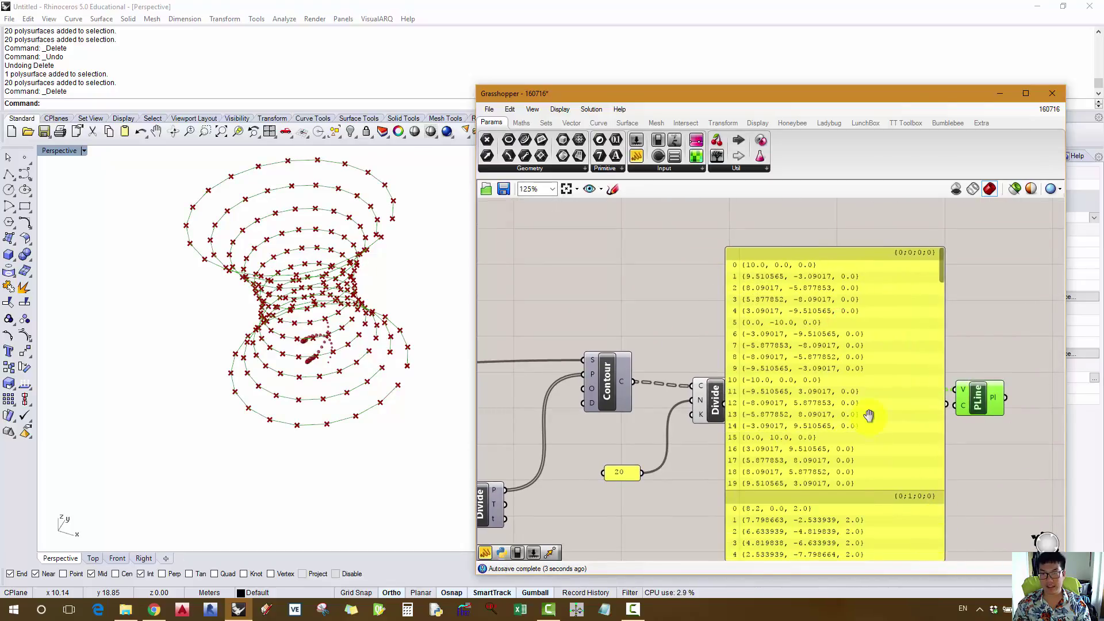
pyautogui.moveTo(825, 303); pyautogui.dragTo(805, 299)
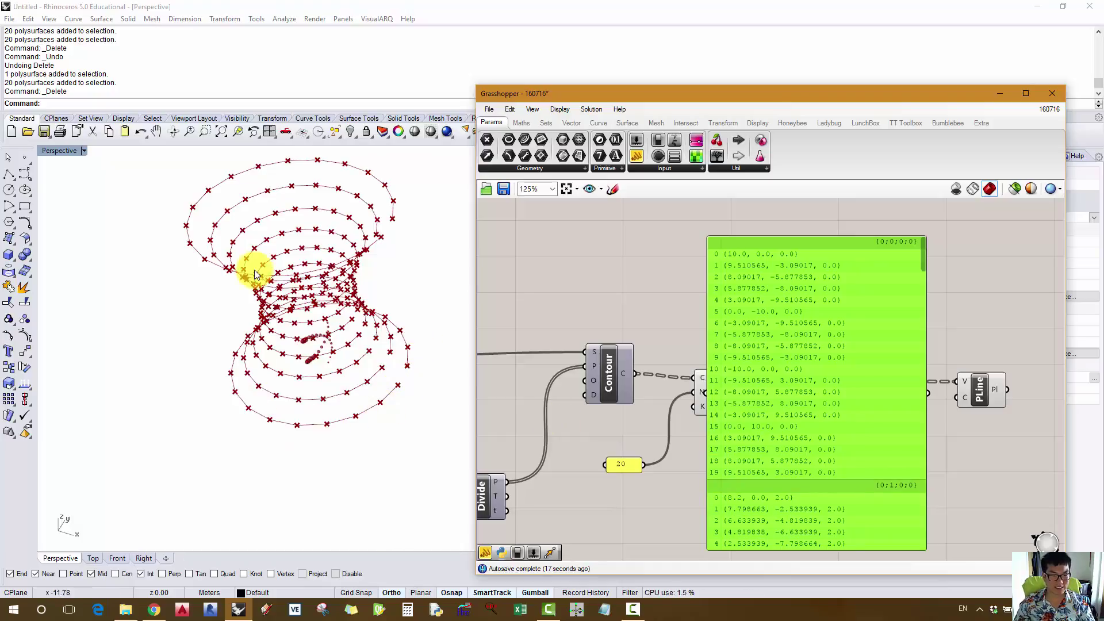
pyautogui.moveTo(451, 355); pyautogui.dragTo(455, 302, button='right')
pyautogui.moveTo(390, 352); pyautogui.dragTo(402, 374, button='right')
pyautogui.moveTo(788, 428); pyautogui.dragTo(802, 346, button='right')
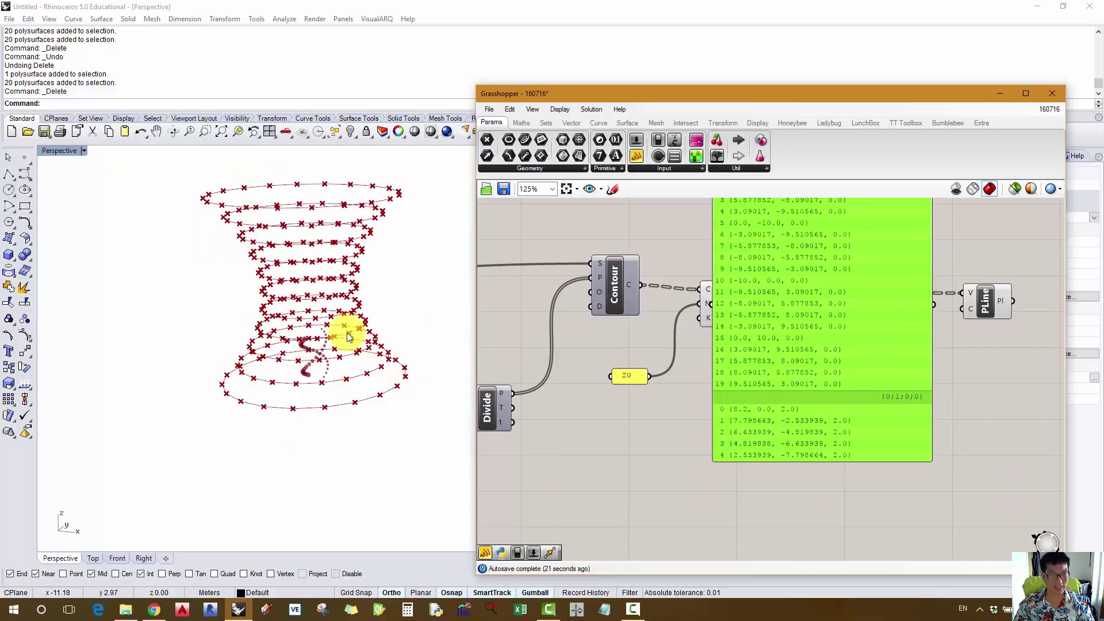
pyautogui.moveTo(598, 316); pyautogui.dragTo(580, 352, button='right')
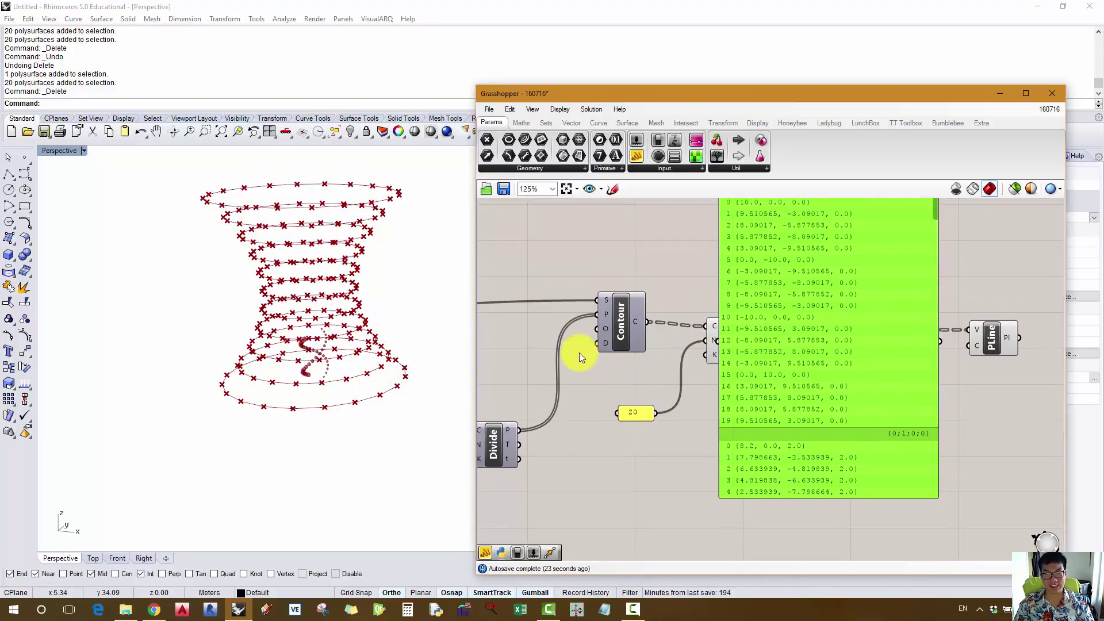
# - Delete the enlarged panel that lists the contour division points
pyautogui.moveTo(256, 282); pyautogui.dragTo(350, 297, button='right')
pyautogui.moveTo(608, 247); pyautogui.dragTo(605, 283, button='right')
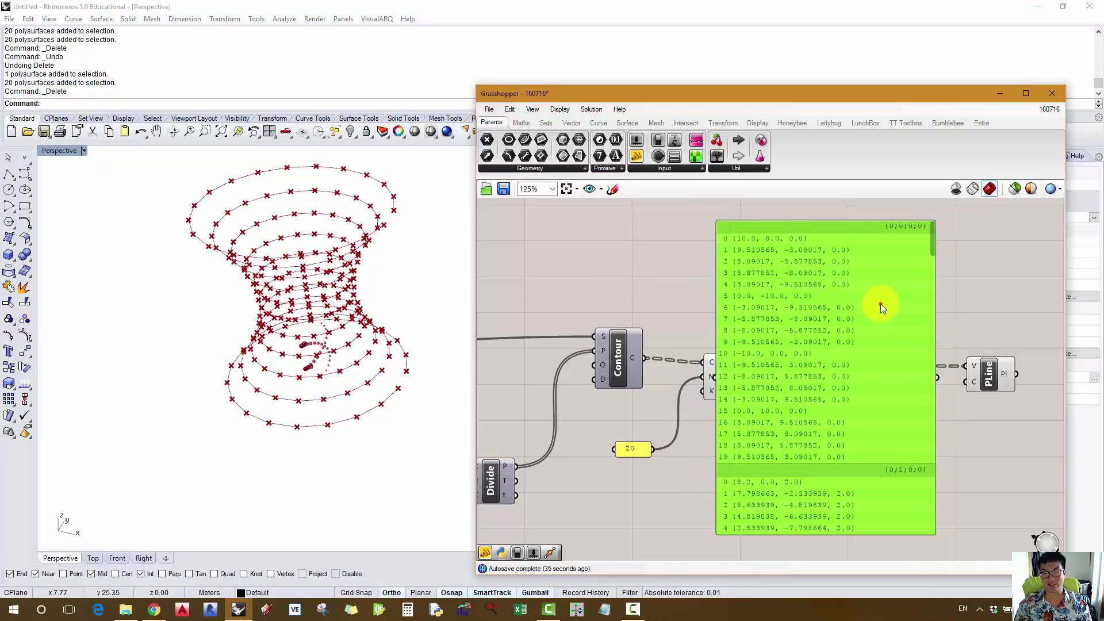
pyautogui.press('Delete')
# - Add a List Item component and route the contour division points through it into the PolyLine's vertices input
pyautogui.doubleClick(827, 284)
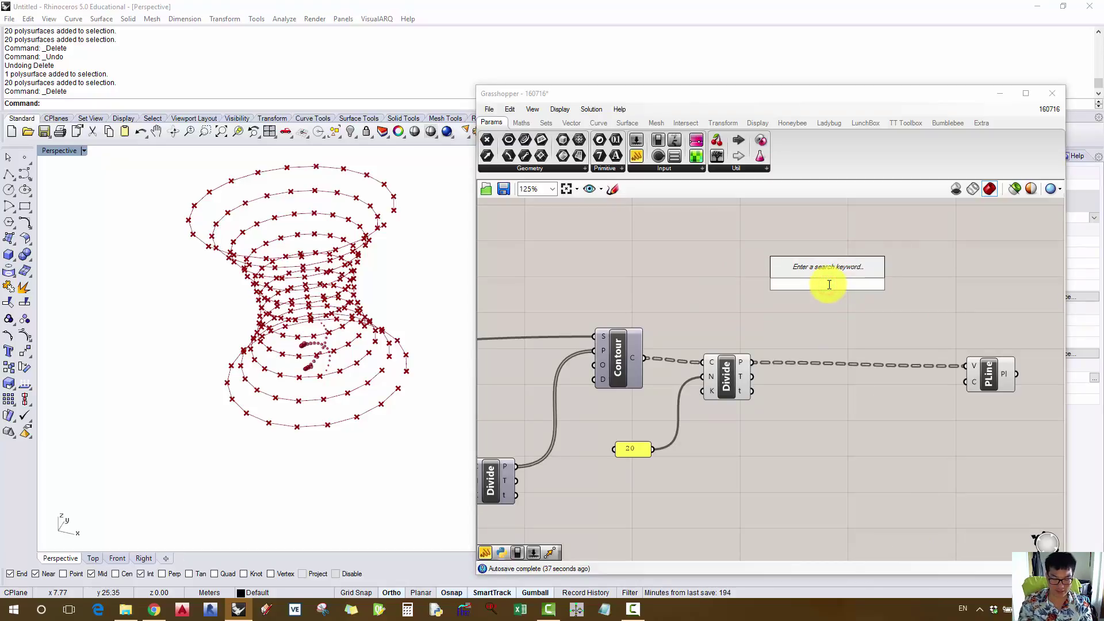
pyautogui.write('list item')
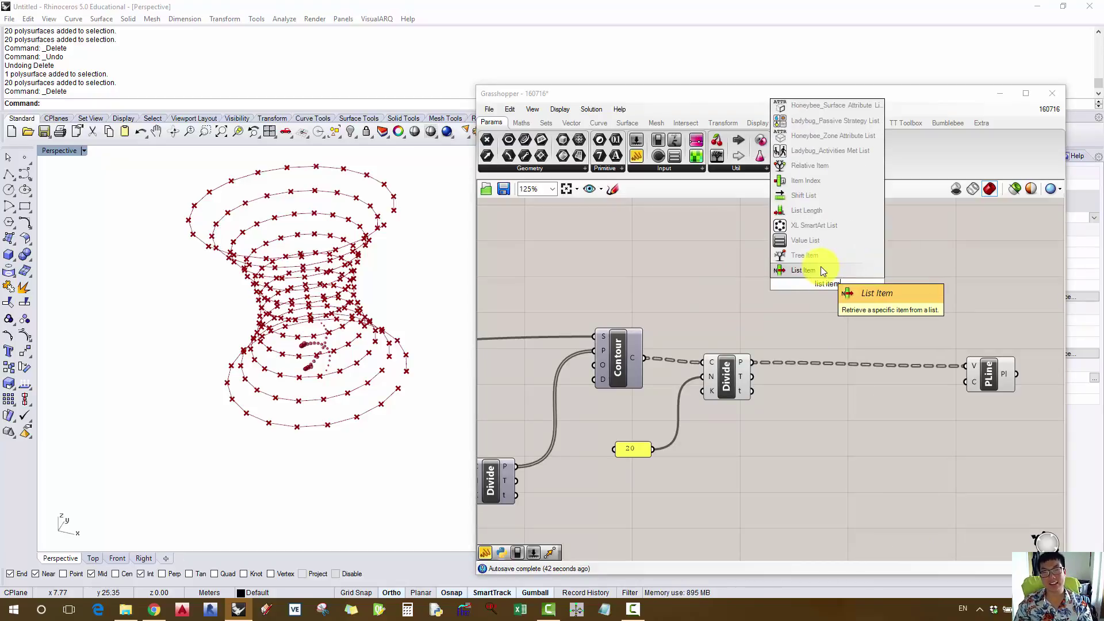
pyautogui.click(821, 270)
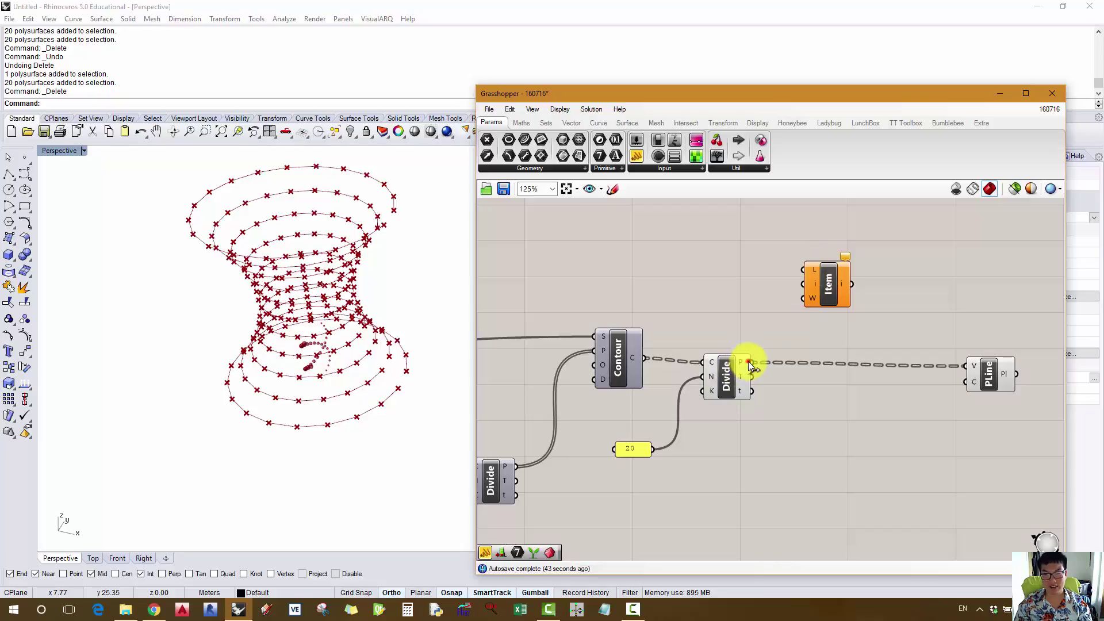
pyautogui.moveTo(752, 363); pyautogui.dragTo(966, 365)
pyautogui.moveTo(382, 276); pyautogui.dragTo(374, 302, button='right')
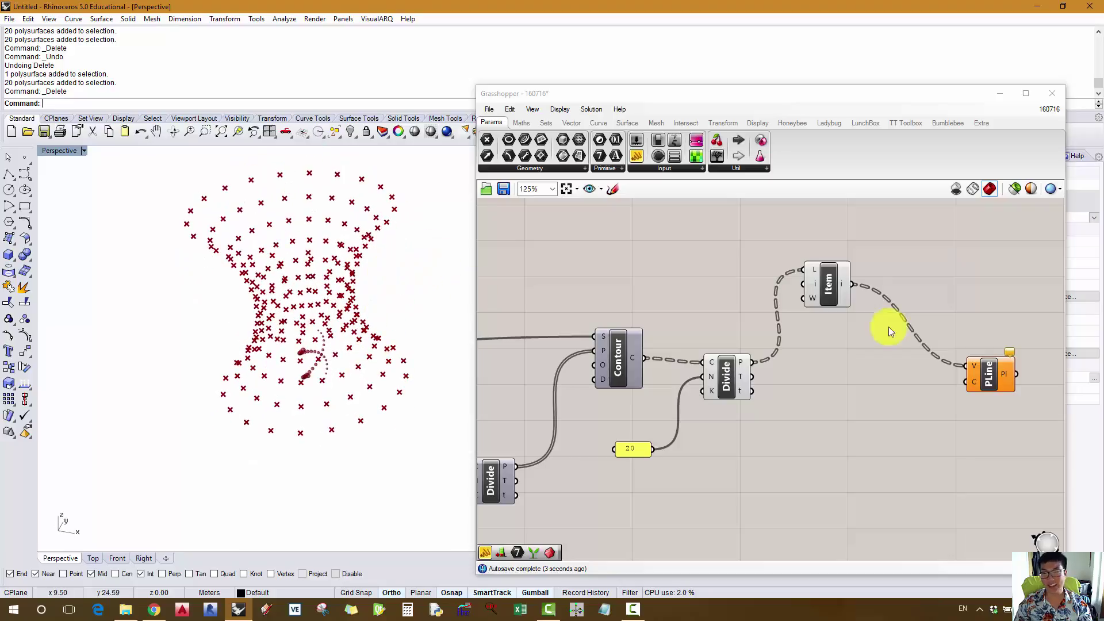
# - Inspect the branch structure of the List Item output in a temporary connected panel and delete that panel
pyautogui.moveTo(1003, 371); pyautogui.dragTo(851, 394, button='right')
pyautogui.moveTo(644, 157); pyautogui.dragTo(807, 266)
pyautogui.moveTo(703, 314); pyautogui.dragTo(742, 270)
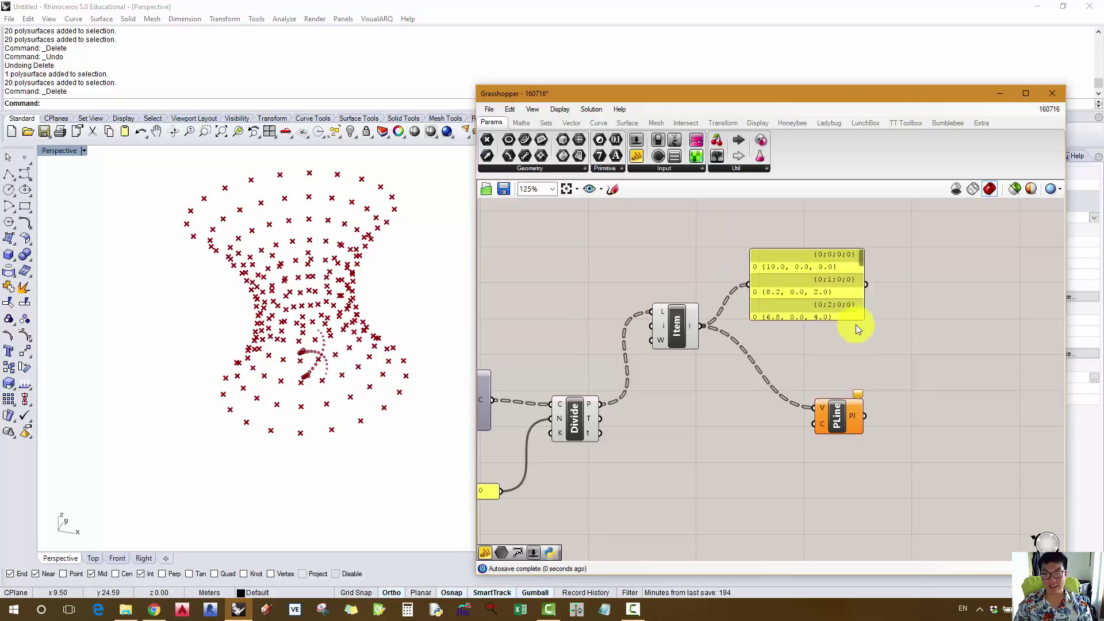
pyautogui.moveTo(856, 327); pyautogui.dragTo(846, 530)
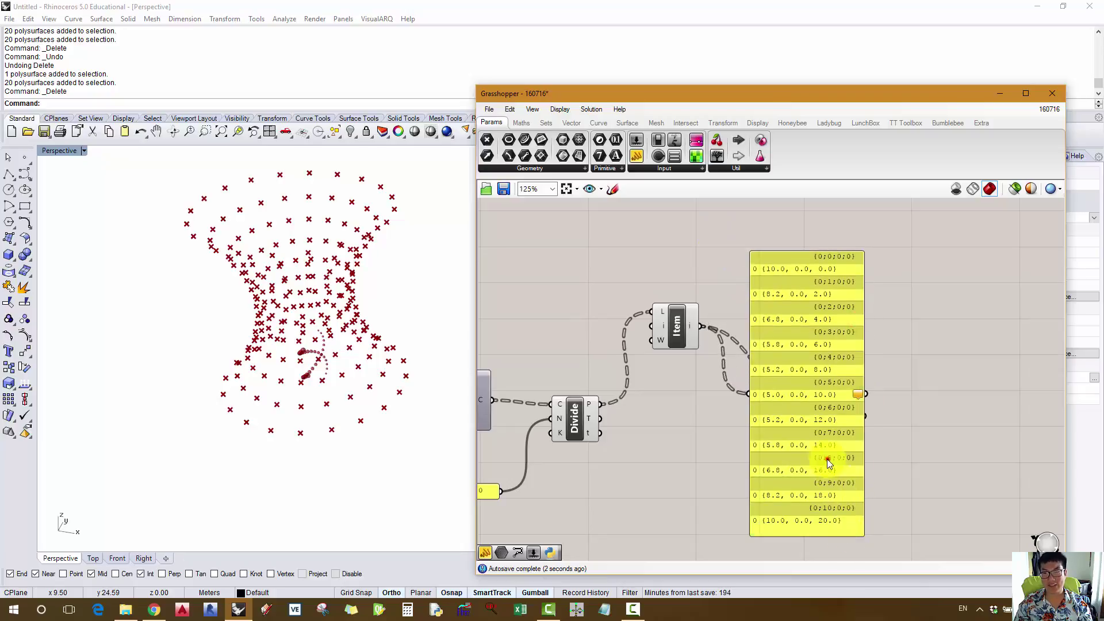
pyautogui.moveTo(828, 463); pyautogui.dragTo(819, 431)
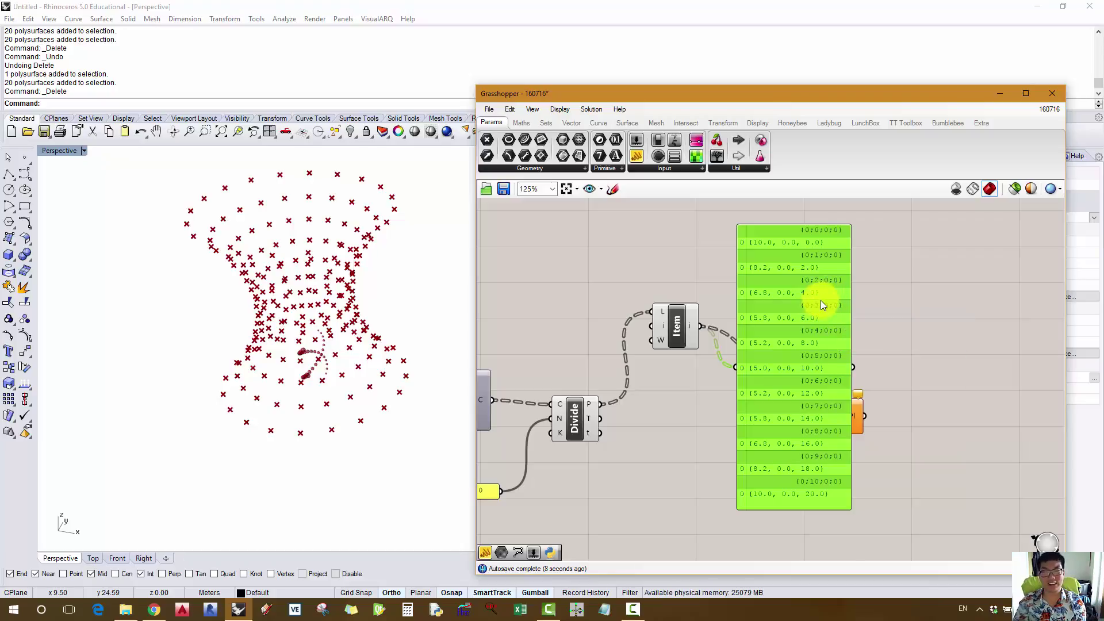
pyautogui.moveTo(822, 300); pyautogui.dragTo(1030, 291)
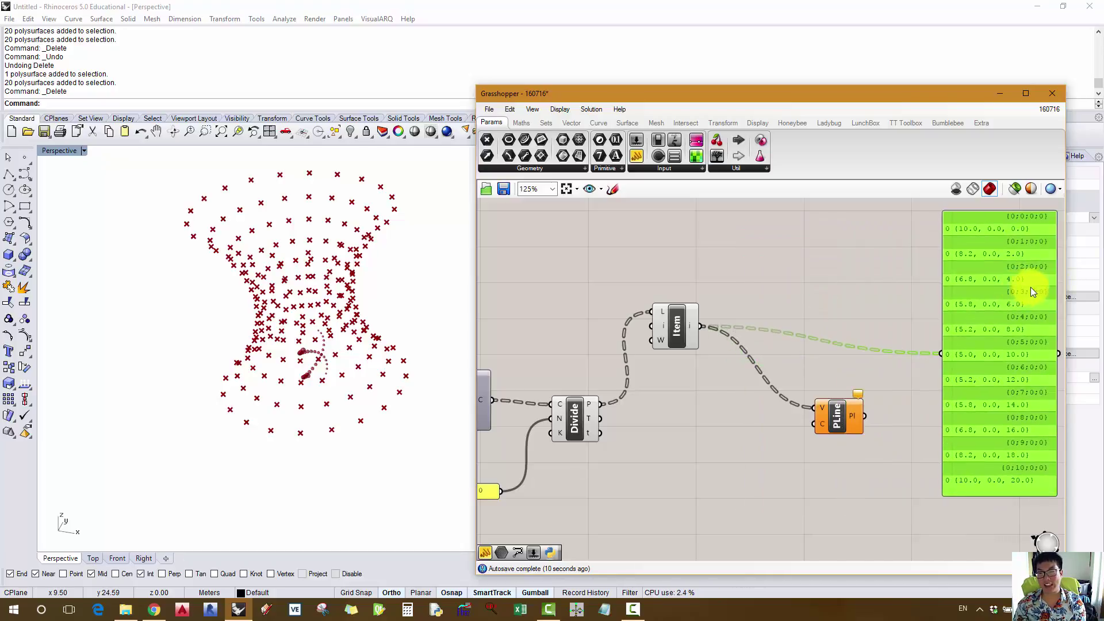
pyautogui.press('Delete')
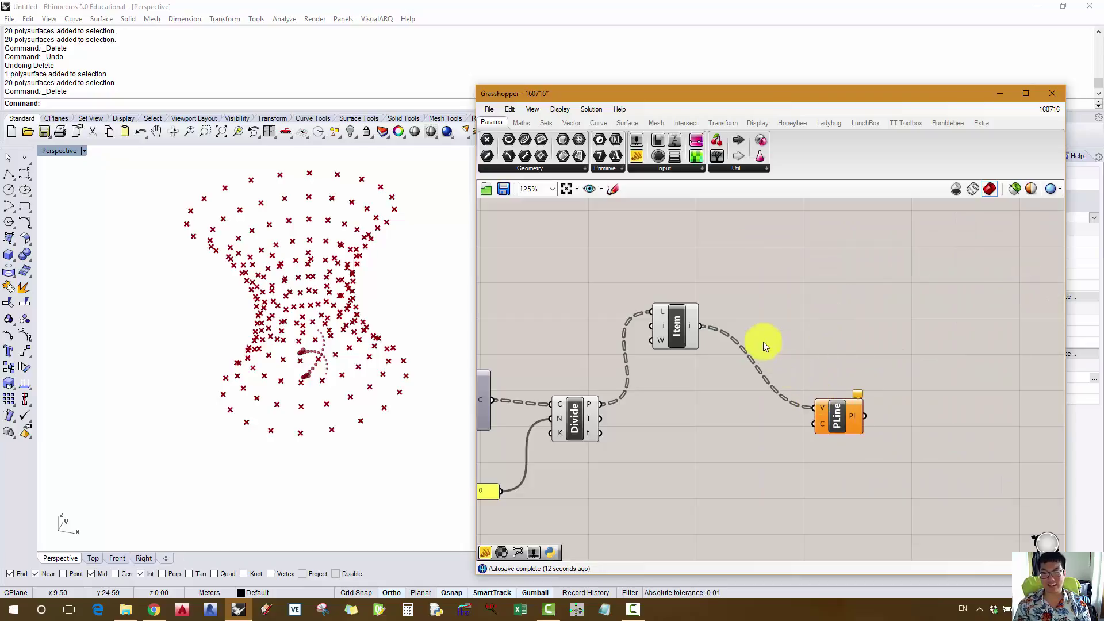
pyautogui.rightClick(689, 330)
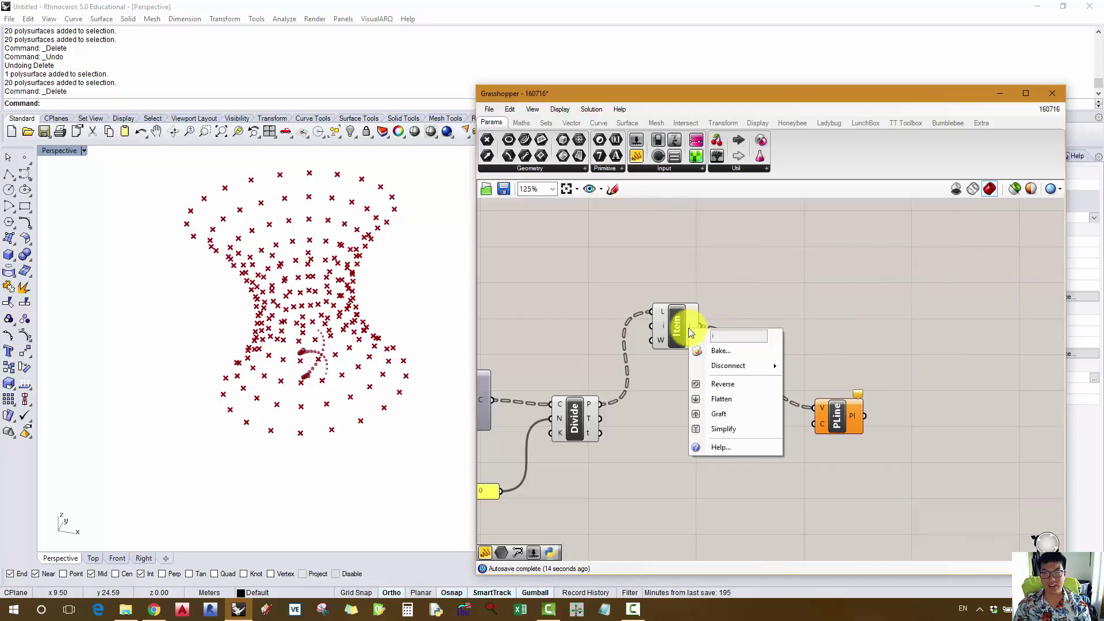
pyautogui.click(765, 296)
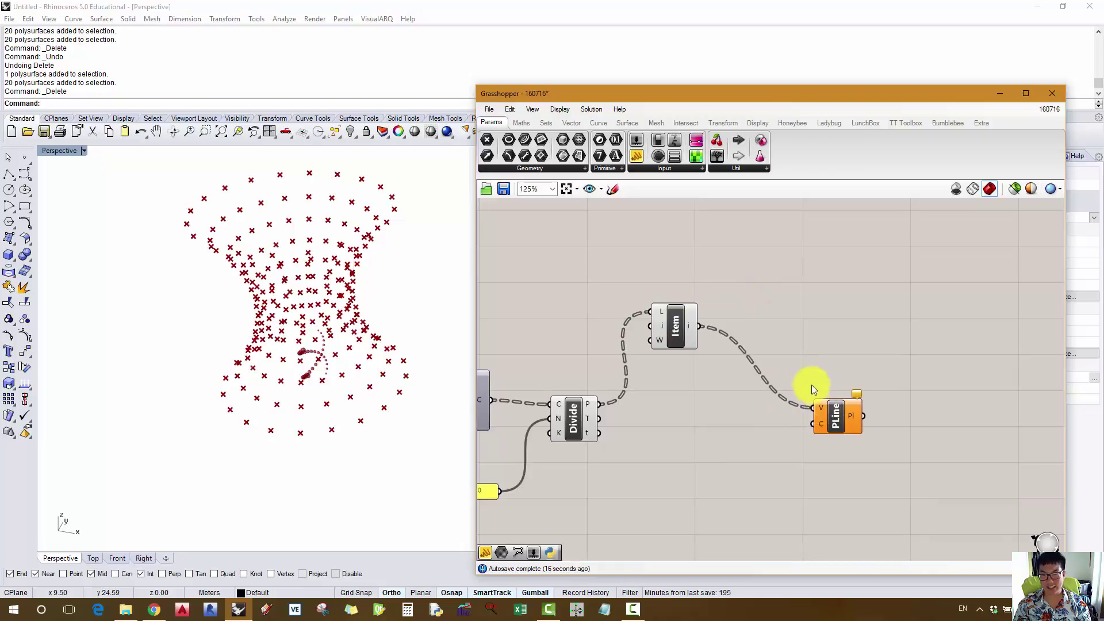
pyautogui.rightClick(817, 407)
pyautogui.doubleClick(737, 312)
pyautogui.write('flat')
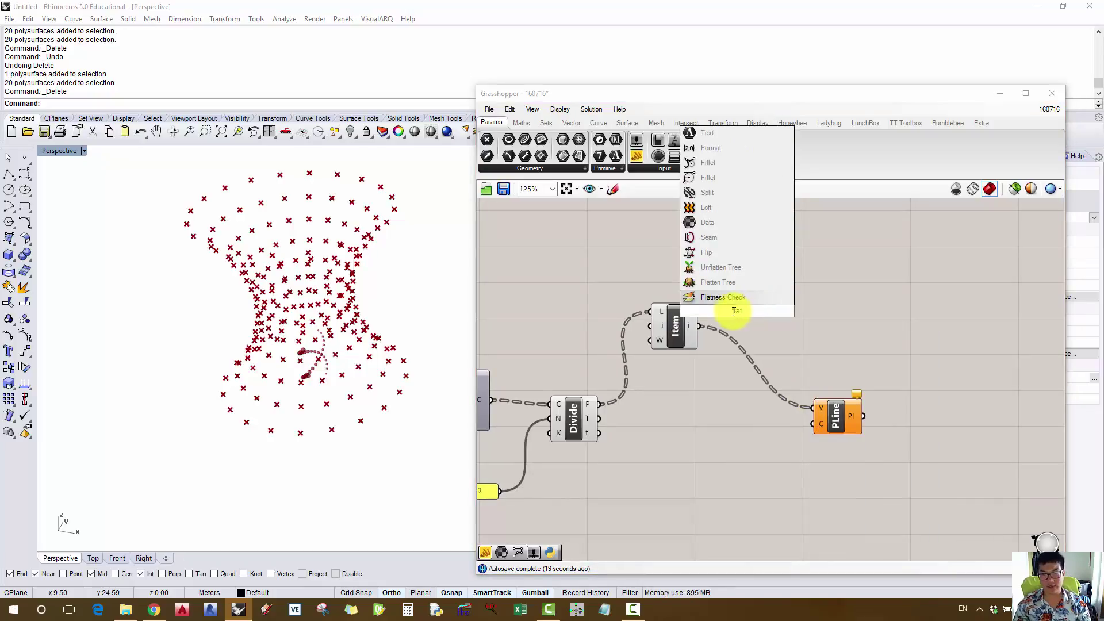
pyautogui.press('Return')
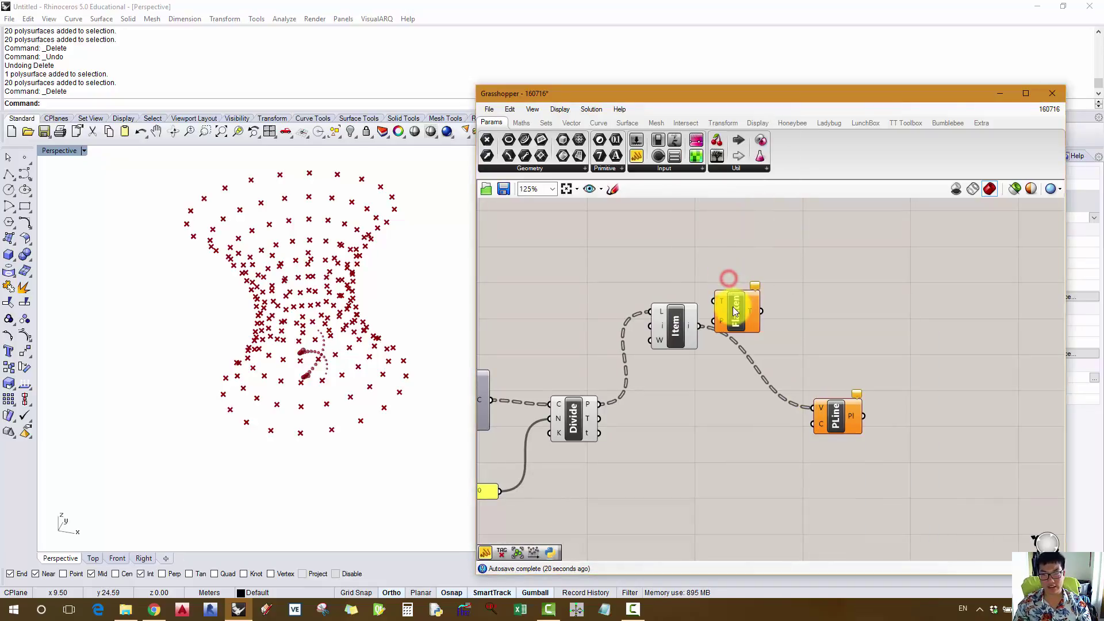
# - Flatten the List Item component's output so its points feed the PolyLine as a single list
pyautogui.rightClick(689, 324)
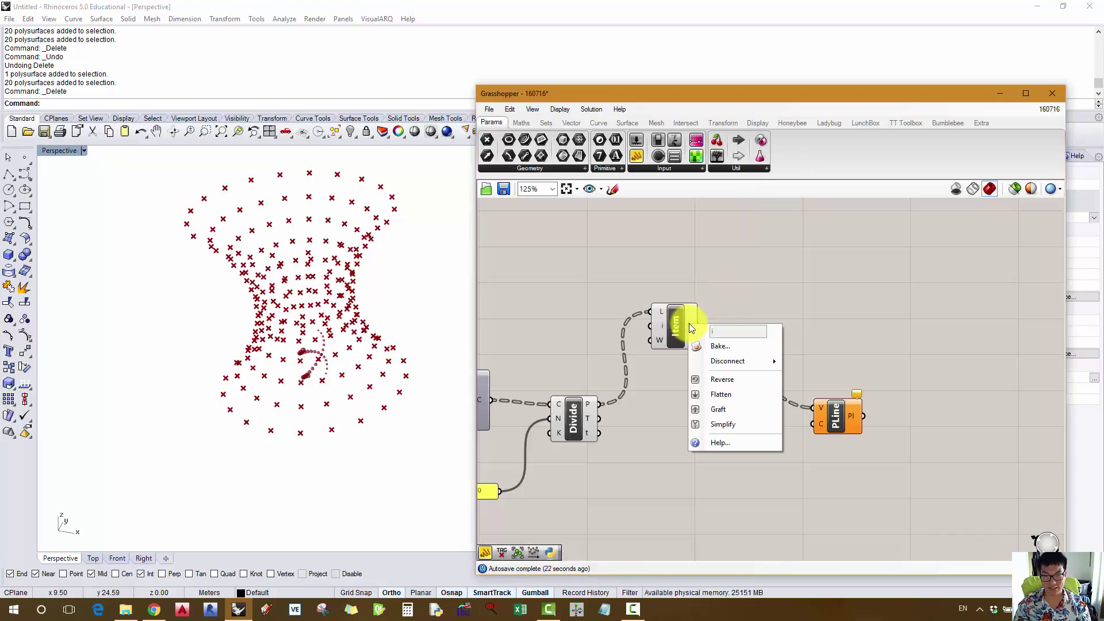
pyautogui.click(712, 391)
pyautogui.moveTo(306, 259); pyautogui.dragTo(356, 223, button='right')
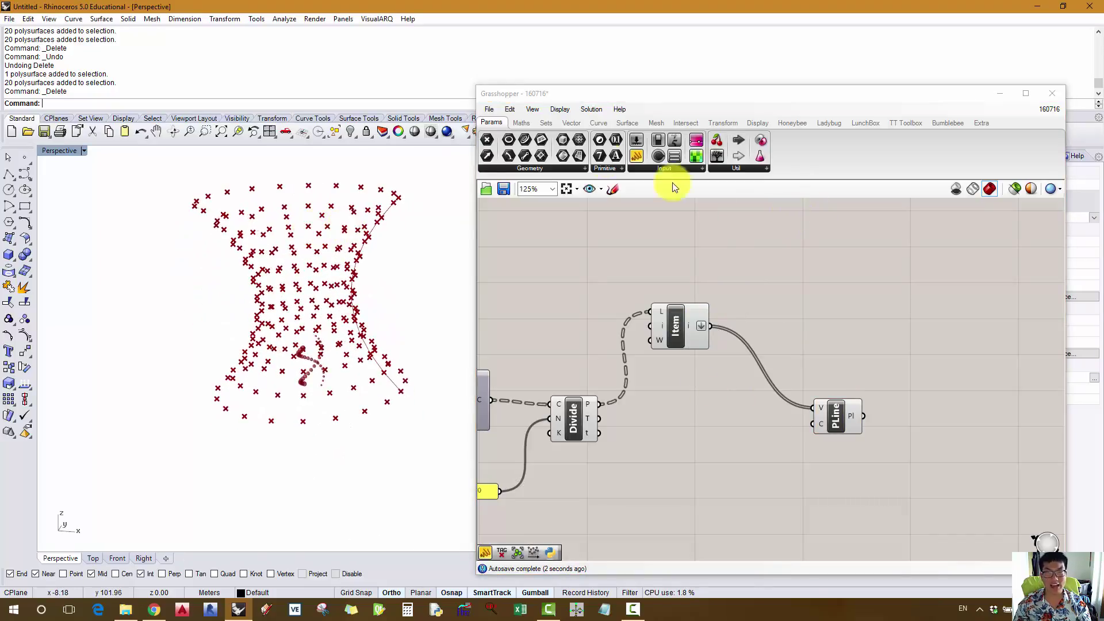
# - Check the flattened List Item points in a temporary enlarged panel and delete that panel
pyautogui.moveTo(638, 156); pyautogui.dragTo(788, 222)
pyautogui.moveTo(711, 326); pyautogui.dragTo(751, 247)
pyautogui.moveTo(870, 283); pyautogui.dragTo(883, 387)
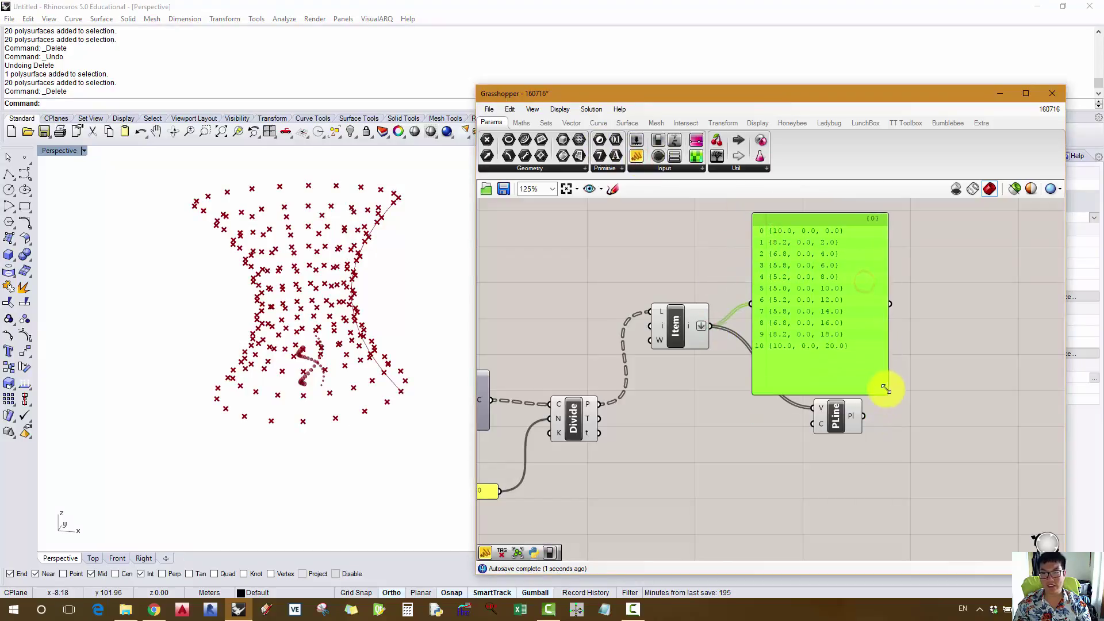
pyautogui.moveTo(834, 299); pyautogui.dragTo(866, 300)
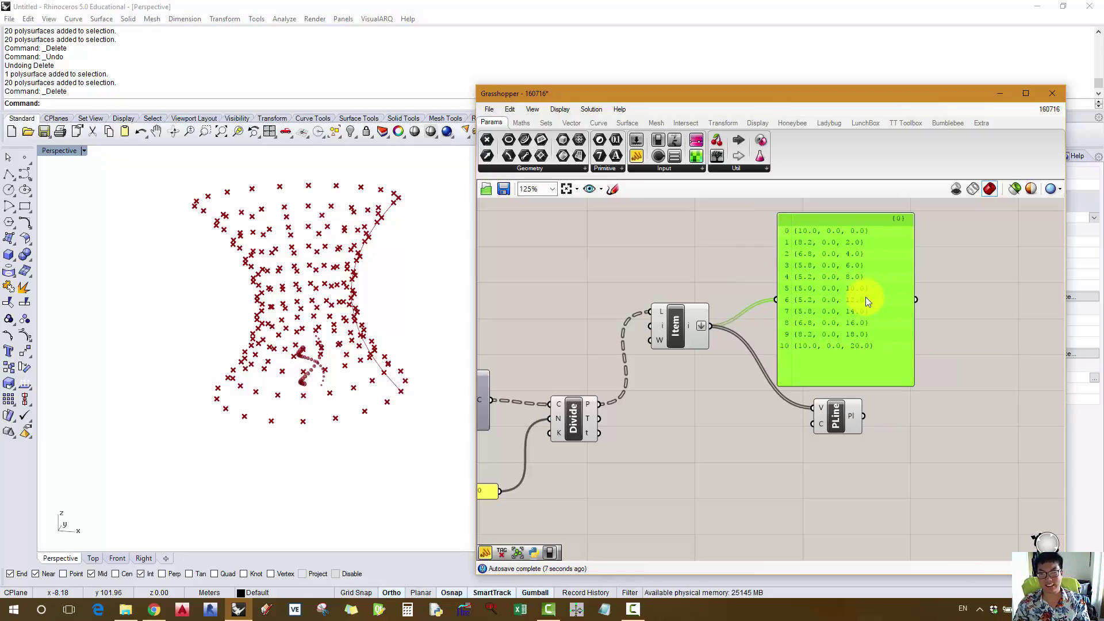
pyautogui.press('Delete')
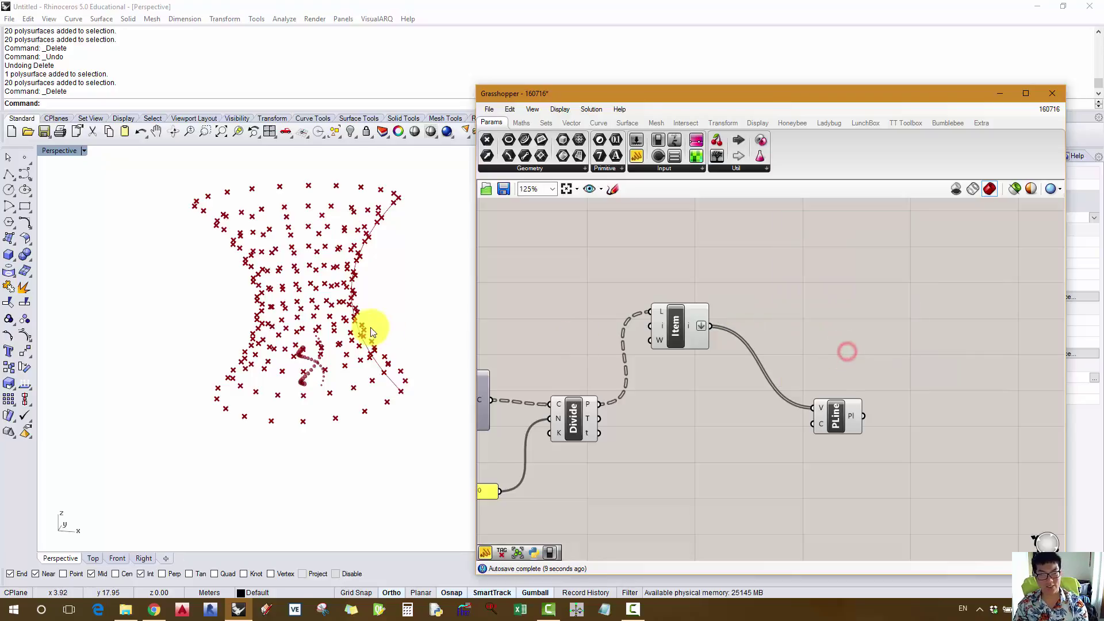
# - Add a panel near the List Item component and enter the values 0 and 1 on separate lines
pyautogui.moveTo(370, 328); pyautogui.dragTo(329, 376, button='right')
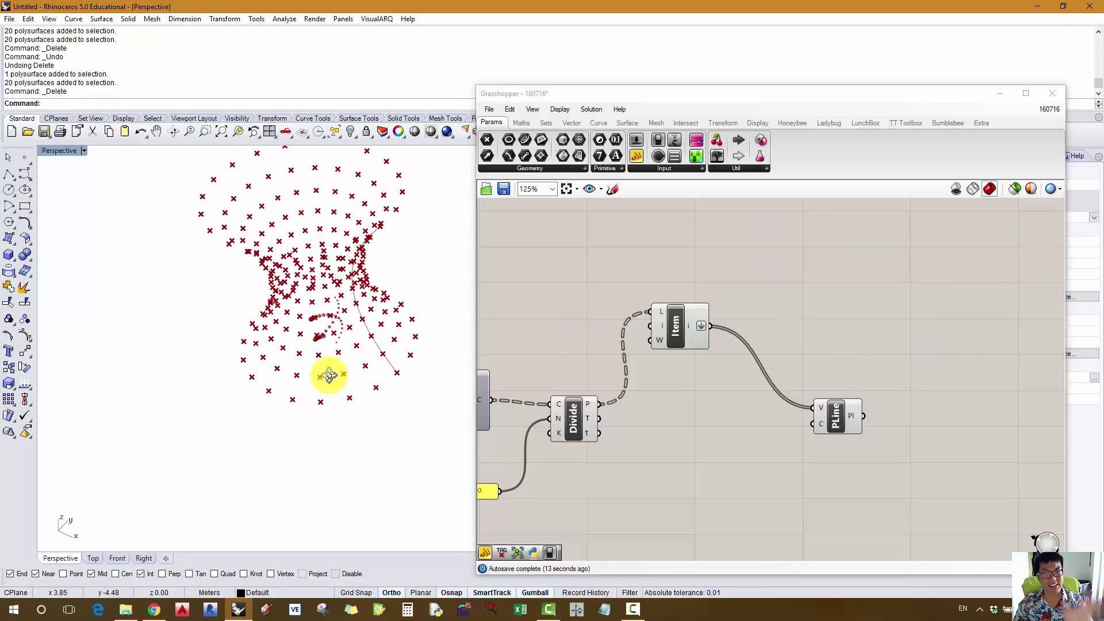
pyautogui.click(606, 331)
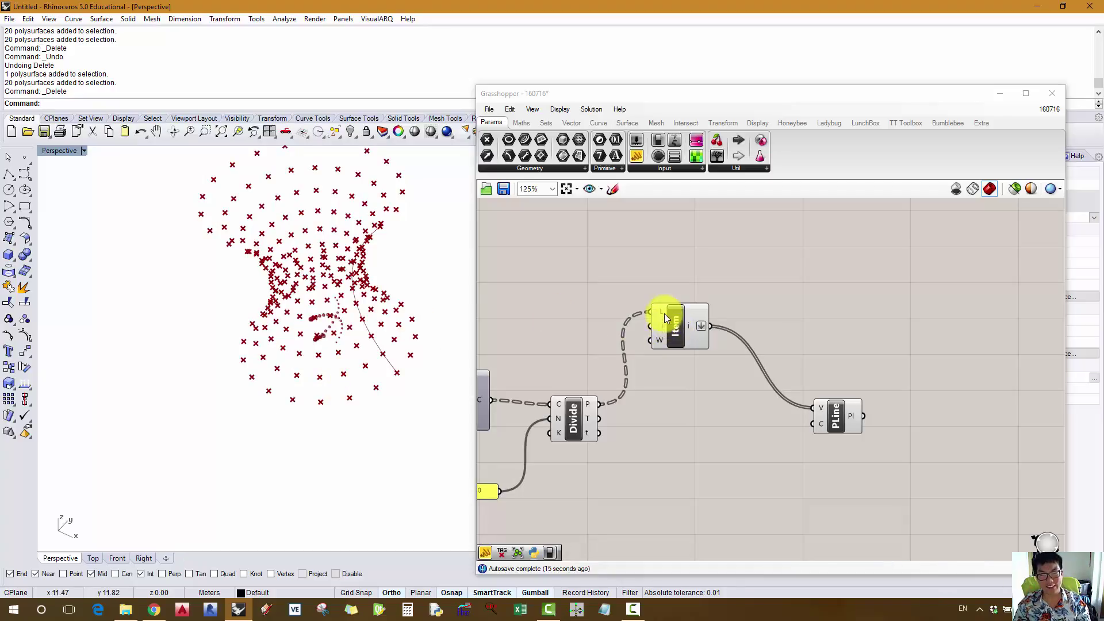
pyautogui.moveTo(660, 322)
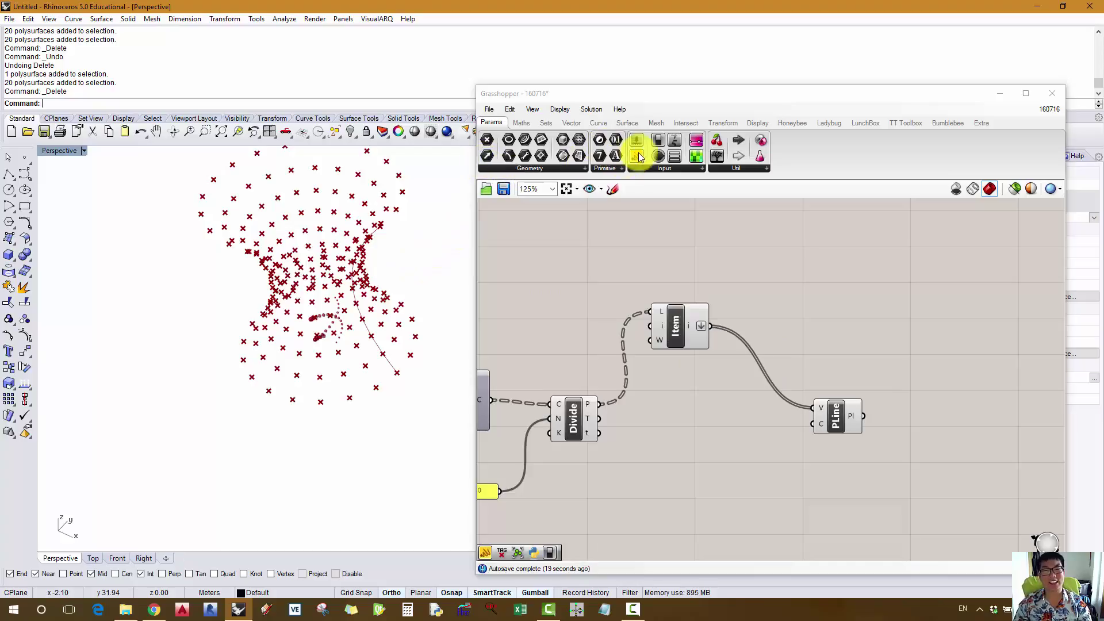
pyautogui.moveTo(636, 156); pyautogui.dragTo(557, 278)
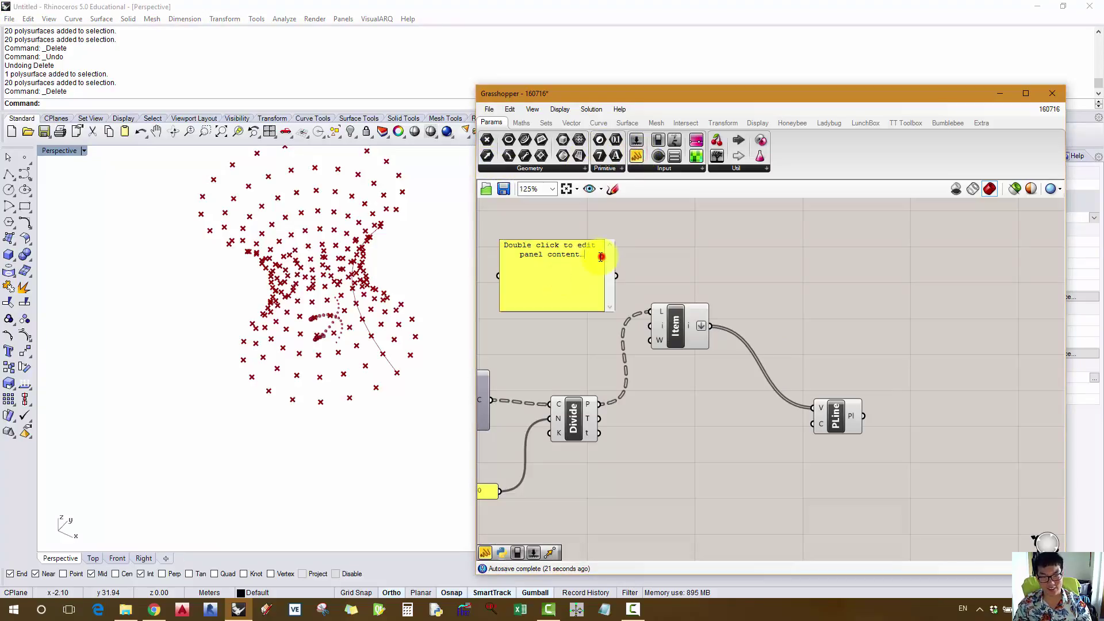
pyautogui.doubleClick(558, 278)
pyautogui.write('0')
pyautogui.press('Return')
pyautogui.click(592, 225)
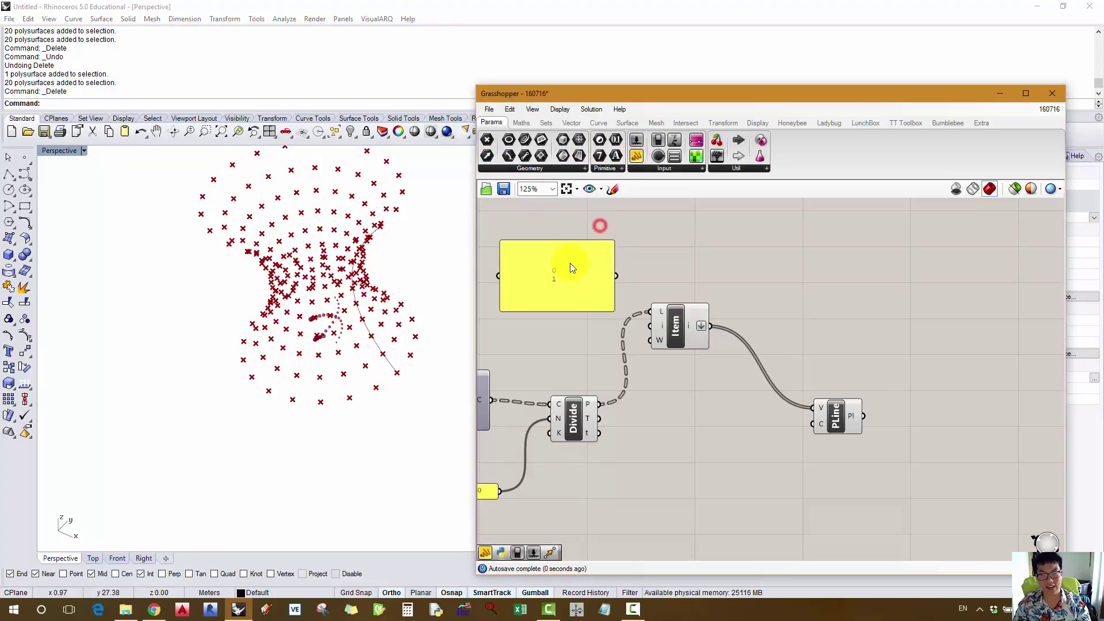
# - Turn off multiline data for the panel containing 0 and 1 and connect it to the List Item's index input
pyautogui.rightClick(571, 264)
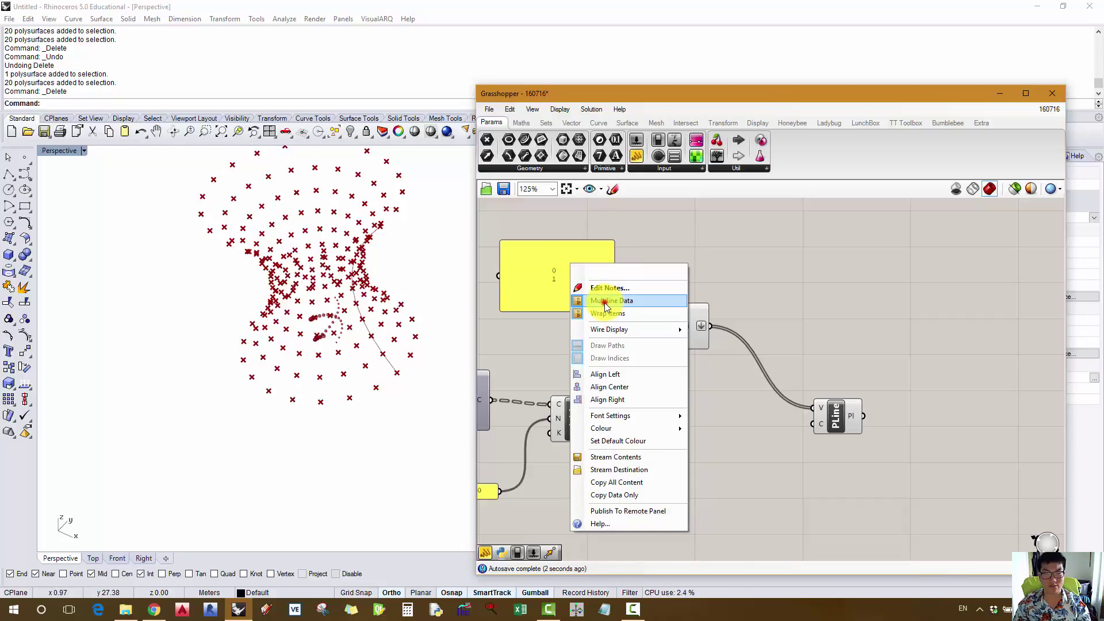
pyautogui.click(605, 305)
pyautogui.moveTo(616, 276); pyautogui.dragTo(650, 326)
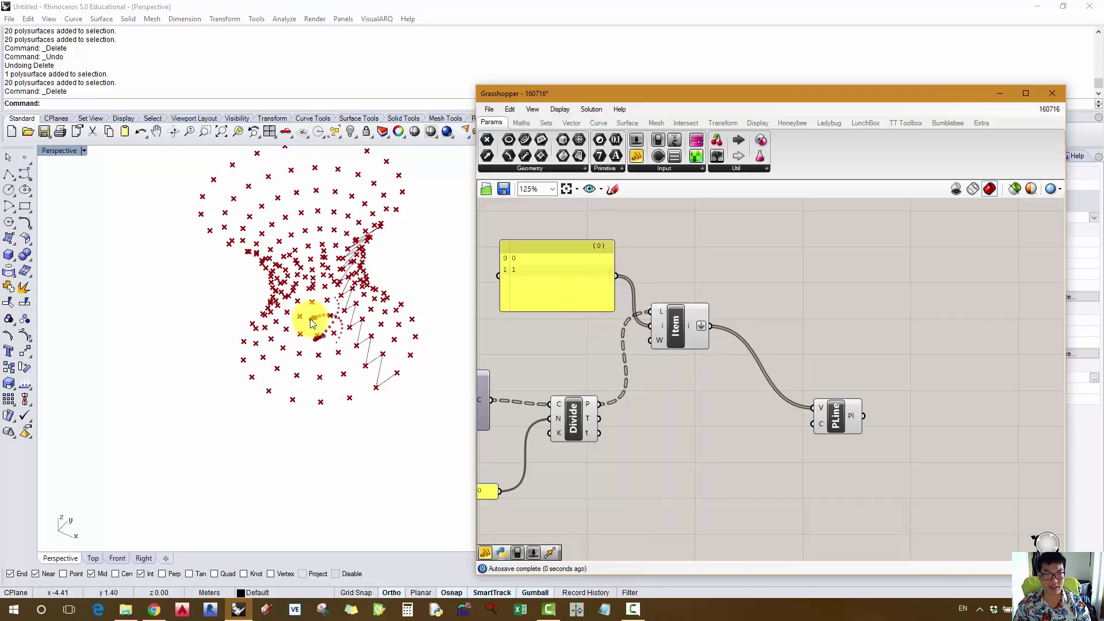
pyautogui.moveTo(310, 318); pyautogui.dragTo(333, 316, button='right')
# - Add a panel connected to the List Item's flattened output and enlarge it to show the whole point list
pyautogui.moveTo(634, 161); pyautogui.dragTo(788, 286)
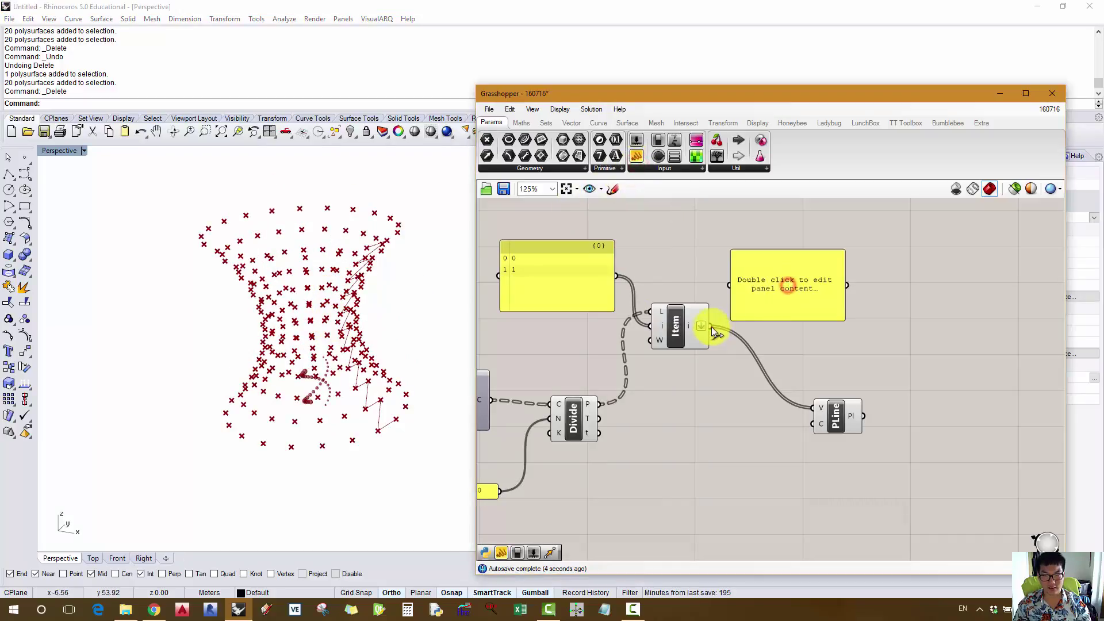
pyautogui.moveTo(712, 327); pyautogui.dragTo(729, 285)
pyautogui.moveTo(840, 321); pyautogui.dragTo(936, 529)
pyautogui.click(917, 426)
pyautogui.moveTo(917, 426); pyautogui.dragTo(923, 404)
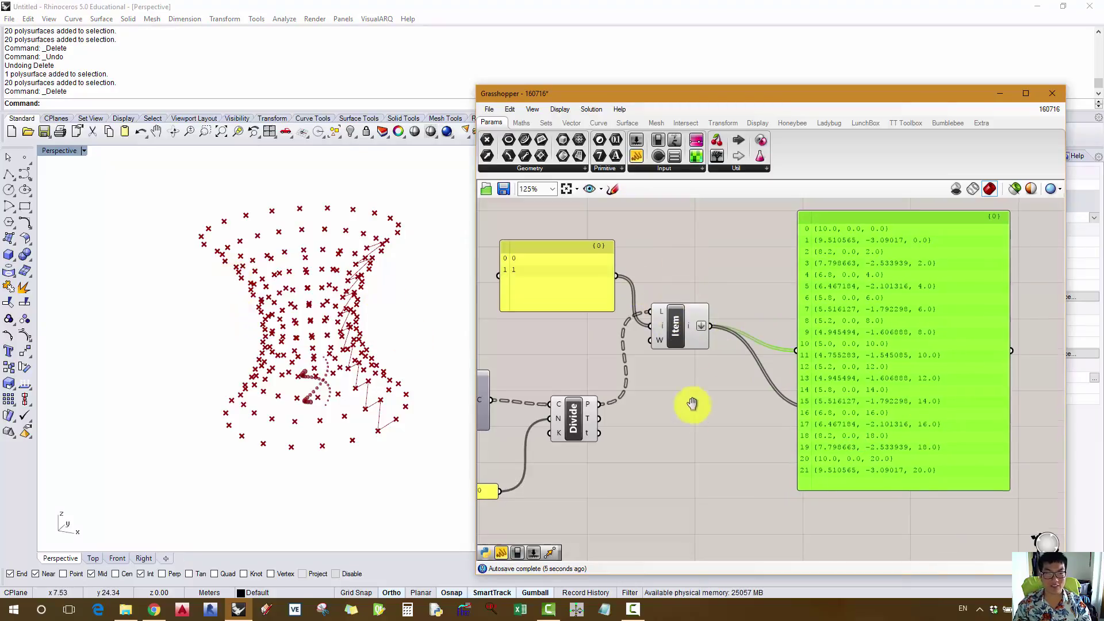
# - Turn off the preview of the contour Divide Curve component
pyautogui.moveTo(692, 404); pyautogui.dragTo(712, 382, button='right')
pyautogui.scroll(-4, 712, 382)
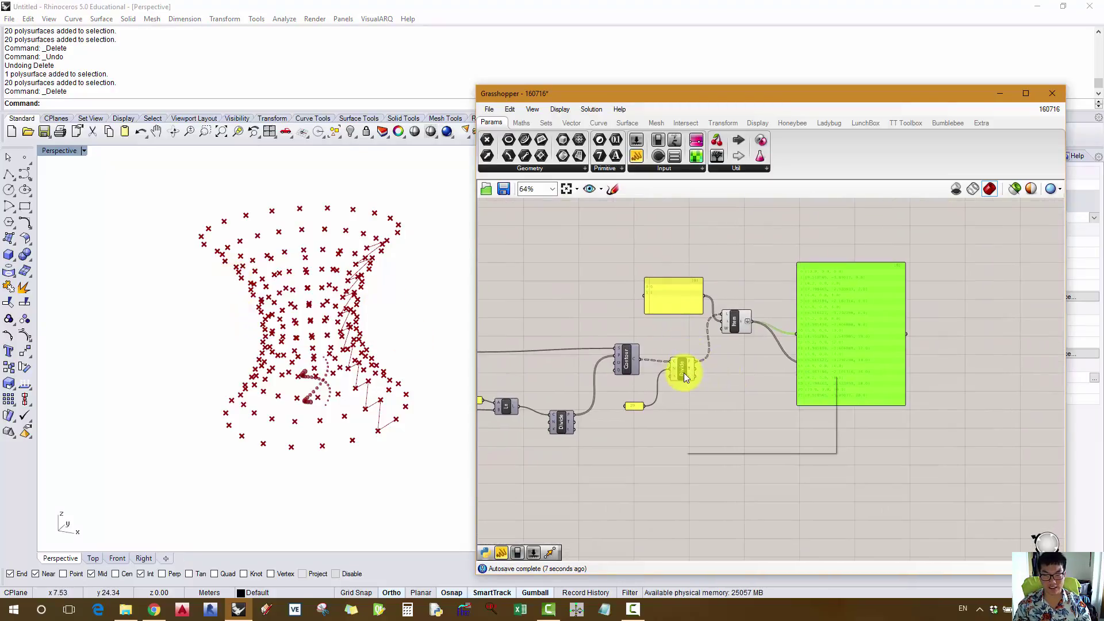
pyautogui.rightClick(685, 372)
pyautogui.click(728, 391)
pyautogui.moveTo(729, 381); pyautogui.dragTo(678, 398, button='right')
pyautogui.scroll(1, 677, 398)
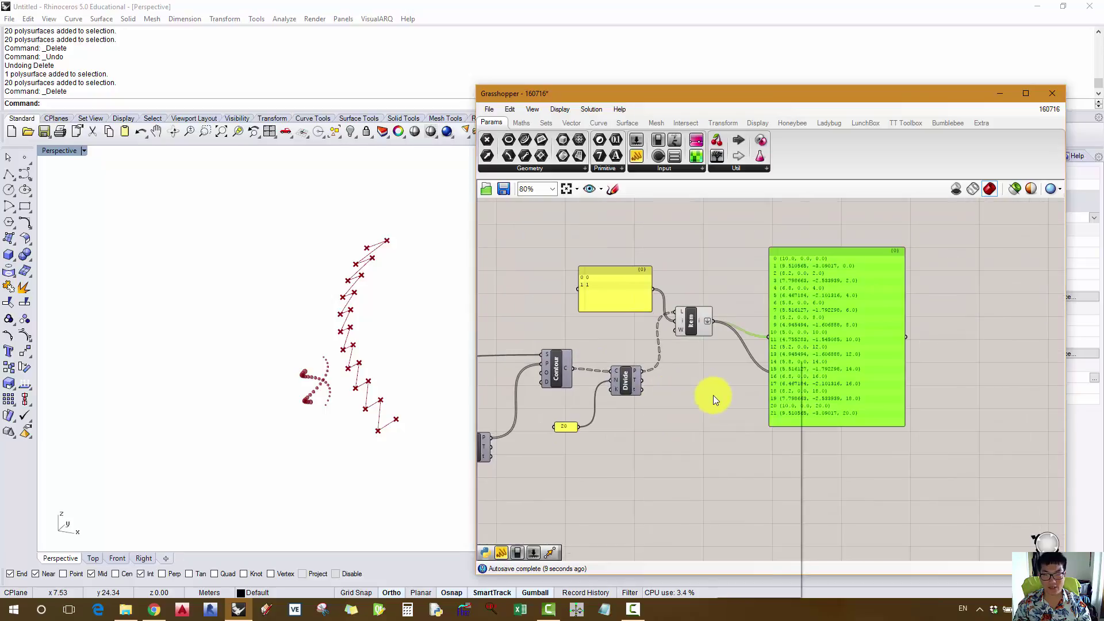
# - Add a second List Item component below the points panel and connect the first List Item's output to its list input
pyautogui.rightClick(713, 397)
pyautogui.click(691, 399)
pyautogui.doubleClick(691, 399)
pyautogui.write('l')
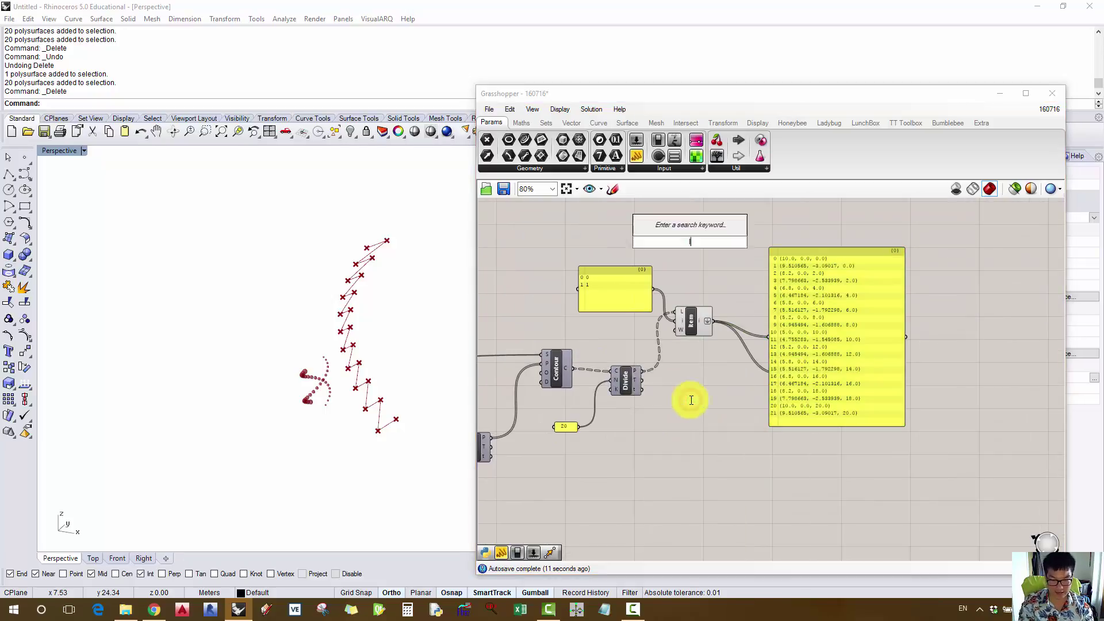
pyautogui.write('ist')
pyautogui.press('Return')
pyautogui.moveTo(695, 399); pyautogui.dragTo(758, 461)
pyautogui.moveTo(735, 392); pyautogui.dragTo(746, 468)
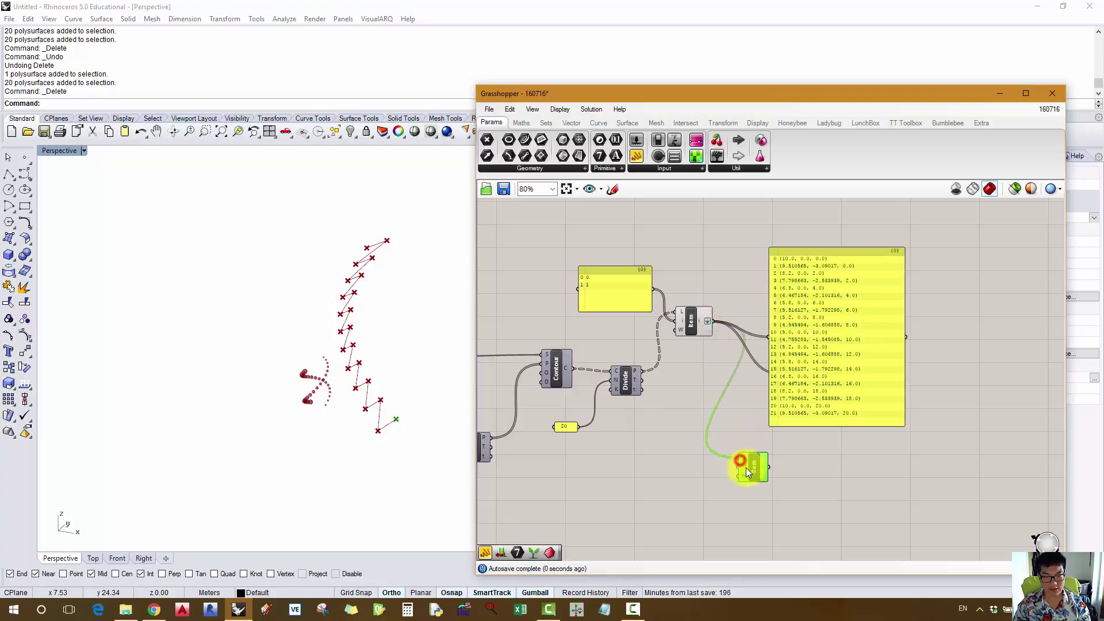
# - Add an integer number slider ranging from 0 to 21 beside the second List Item component
pyautogui.doubleClick(636, 458)
pyautogui.write('Number')
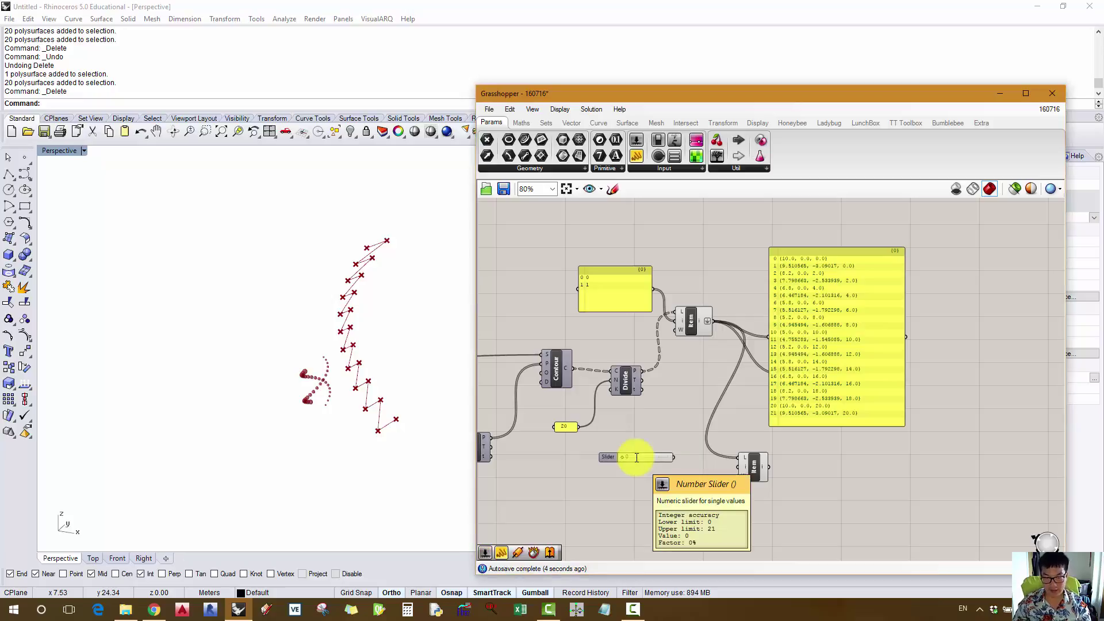
pyautogui.press('Return')
# - Add a Sphere based on the second List Item's output and connect the 0 to 21 slider to that List Item's index input
pyautogui.doubleClick(891, 447)
pyautogui.write('sphere')
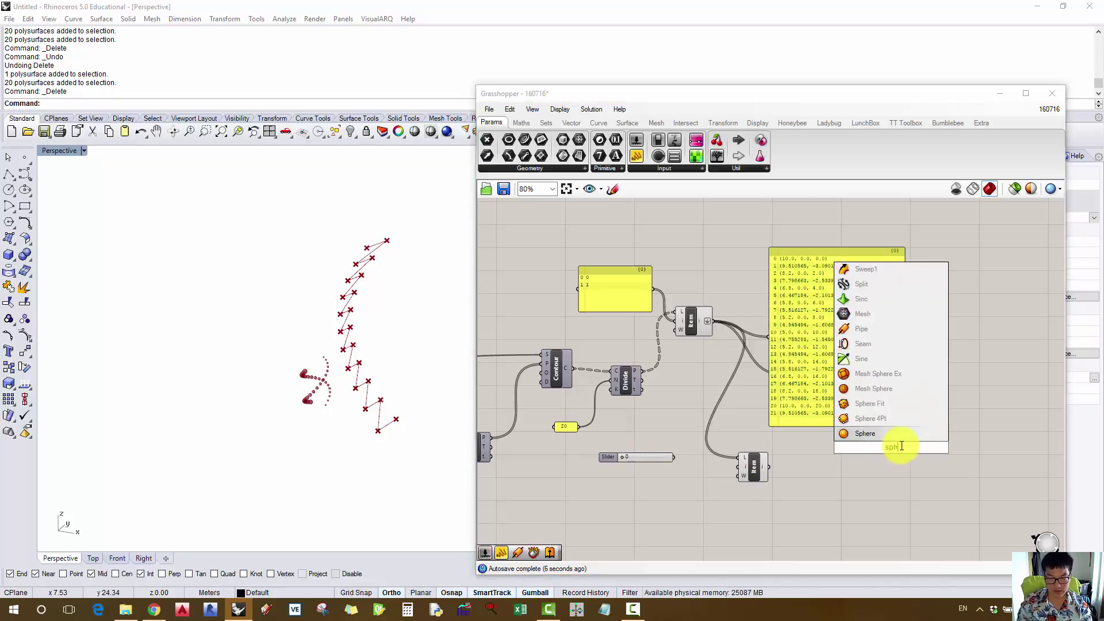
pyautogui.click(886, 435)
pyautogui.moveTo(762, 467); pyautogui.dragTo(877, 442)
pyautogui.click(891, 448)
pyautogui.scroll(1, 748, 446)
pyautogui.moveTo(662, 464); pyautogui.dragTo(741, 471)
pyautogui.moveTo(594, 463)
pyautogui.mouseDown()
pyautogui.moveTo(660, 461)
pyautogui.moveTo(604, 460)
pyautogui.mouseUp()
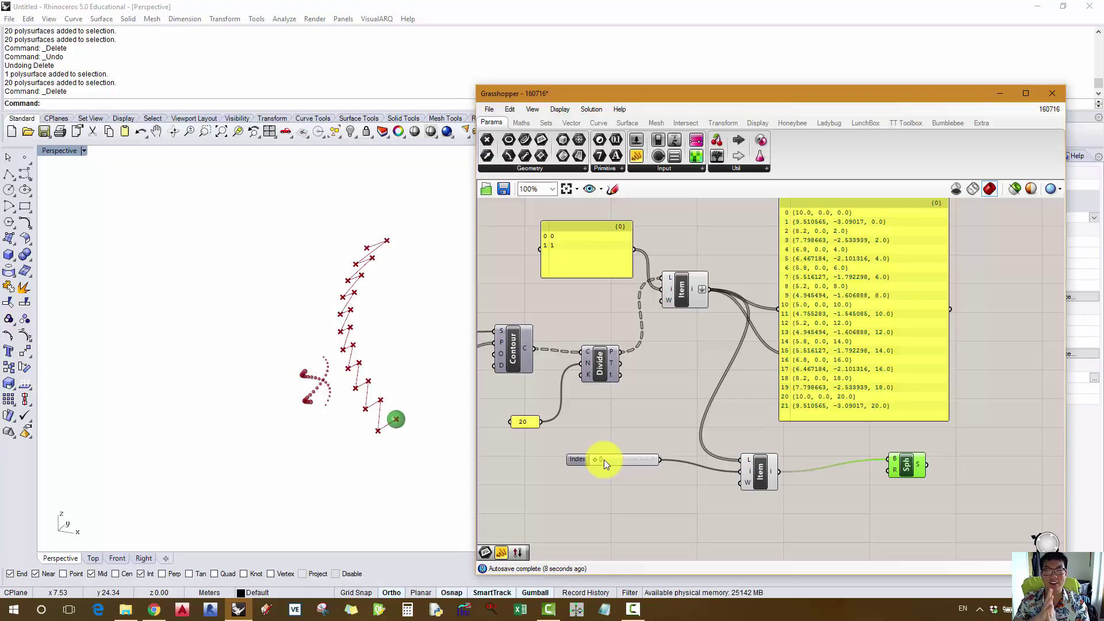
# - Set the index slider feeding the second List Item to 2 and check the sphere's position on the zigzag
pyautogui.click(335, 422)
pyautogui.scroll(5, 358, 379)
pyautogui.moveTo(388, 417); pyautogui.dragTo(412, 426, button='right')
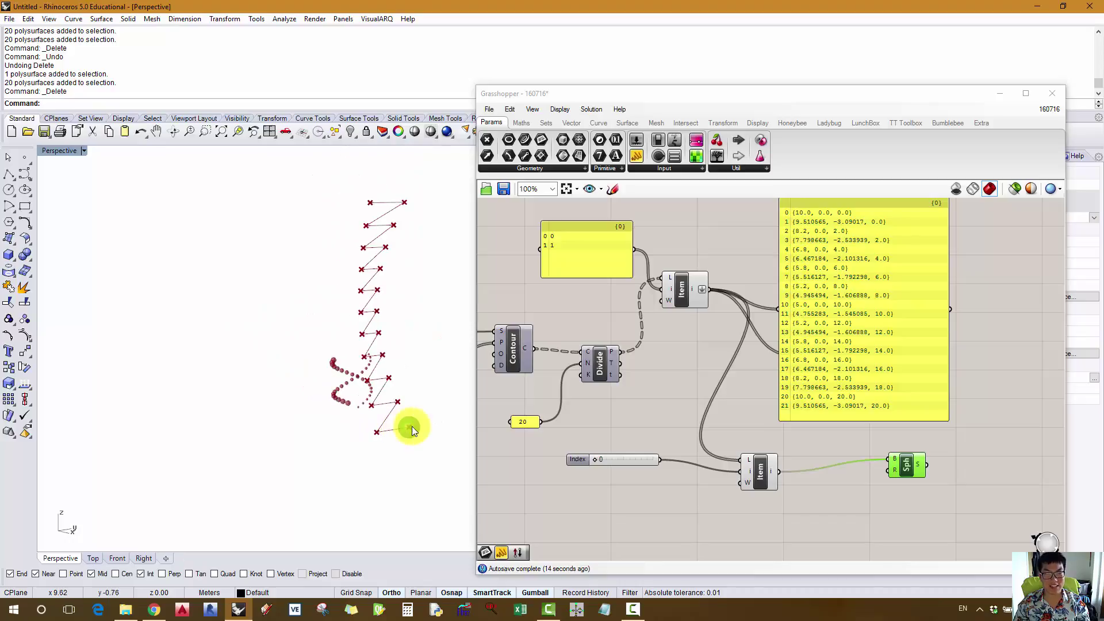
pyautogui.moveTo(591, 460); pyautogui.dragTo(598, 463)
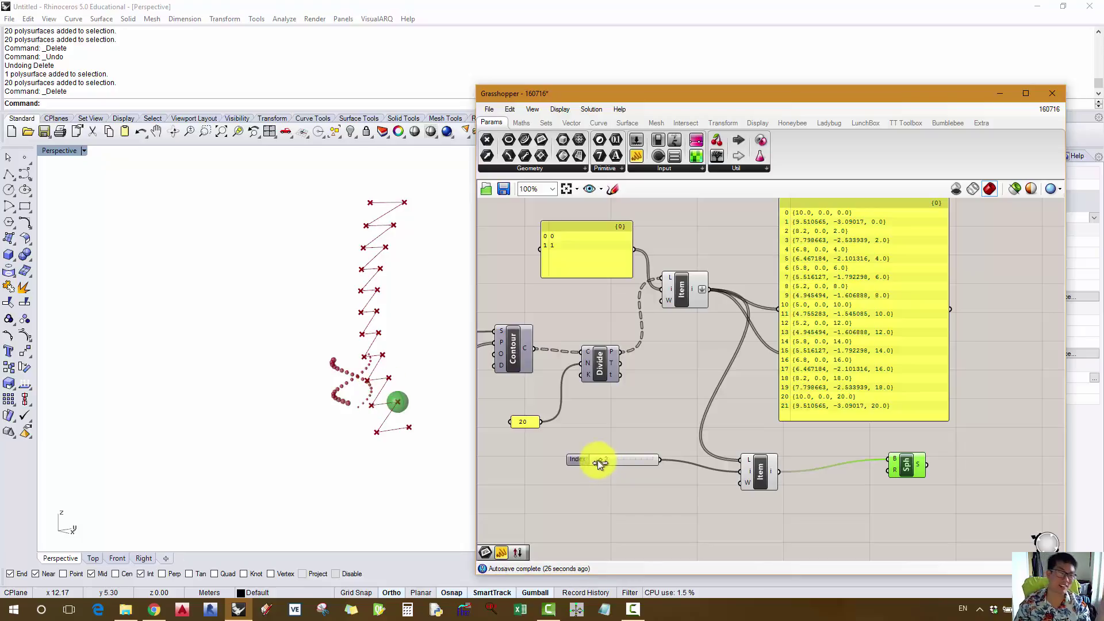
# - Delete the points panel, the index slider, the second List Item and the Sphere component
pyautogui.moveTo(616, 416); pyautogui.dragTo(655, 408, button='right')
pyautogui.scroll(-2, 654, 409)
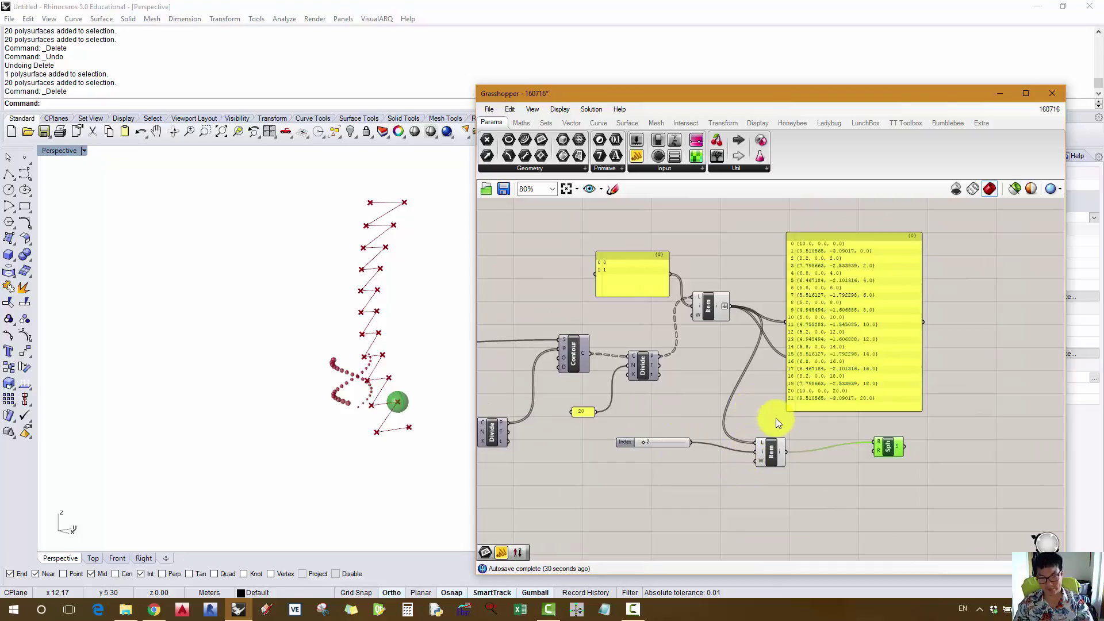
pyautogui.click(821, 357)
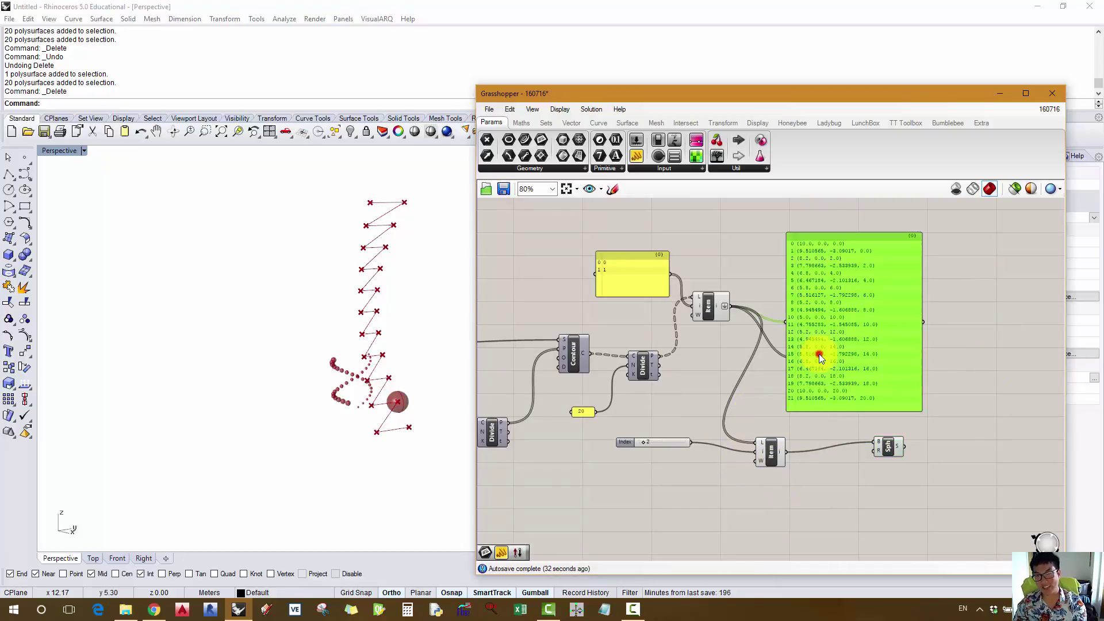
pyautogui.press('Delete')
pyautogui.moveTo(935, 406); pyautogui.dragTo(642, 472)
pyautogui.press('Delete')
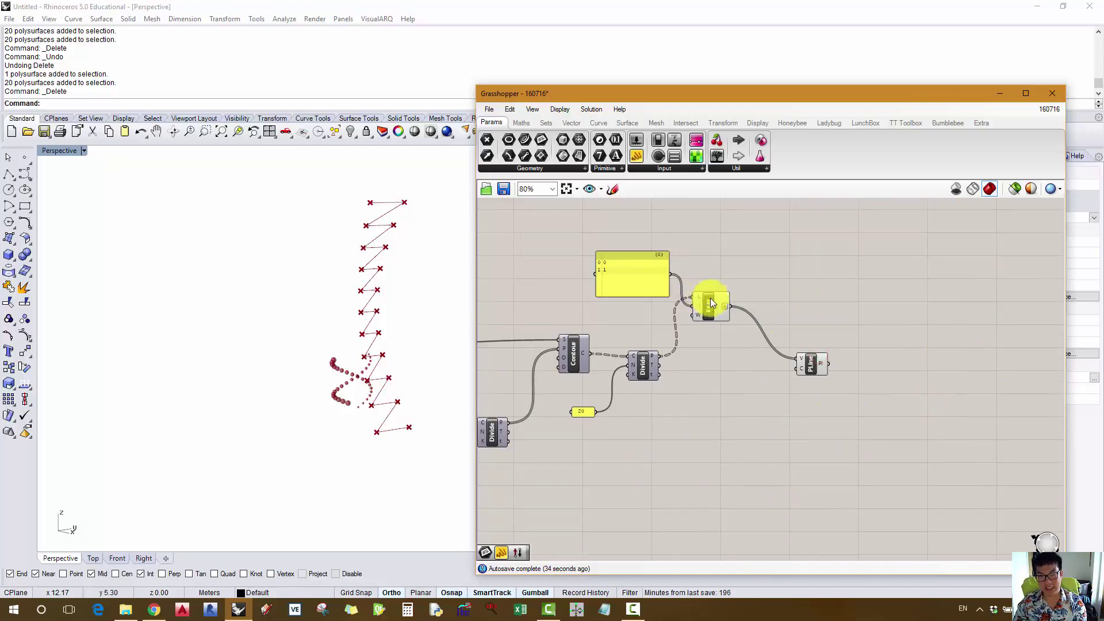
# - Turn on the preview of the contour Divide Curve component
pyautogui.moveTo(713, 296); pyautogui.dragTo(769, 339, button='right')
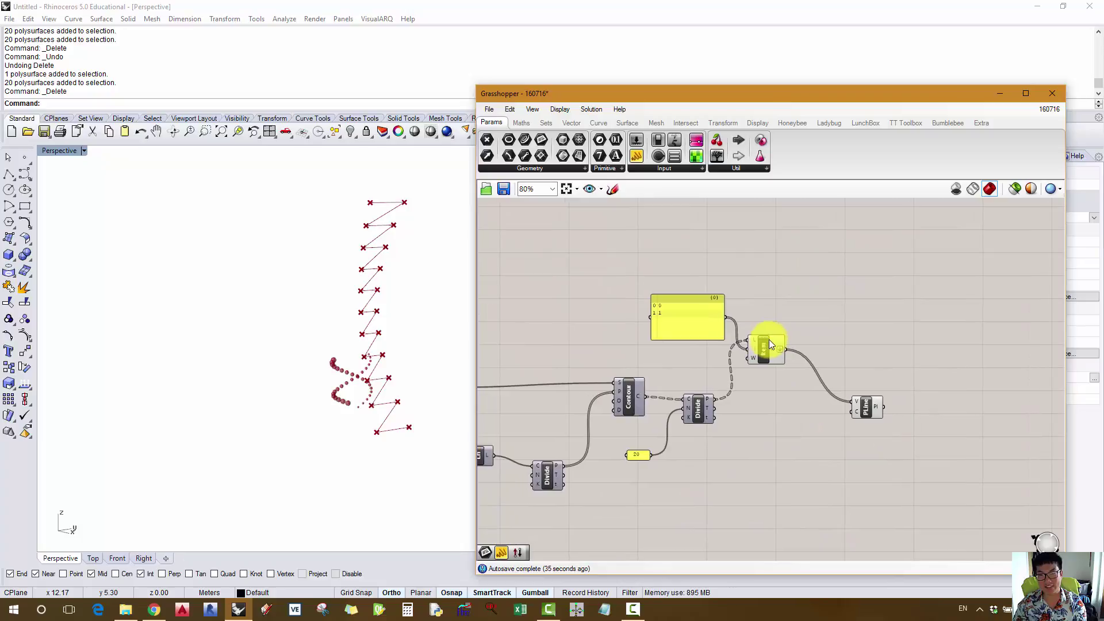
pyautogui.rightClick(695, 411)
pyautogui.click(742, 433)
# - Delete the 0 and 1 index panel and the remaining List Item component, keeping the Polyline component
pyautogui.moveTo(713, 354); pyautogui.dragTo(729, 371, button='right')
pyautogui.moveTo(853, 250); pyautogui.dragTo(698, 386)
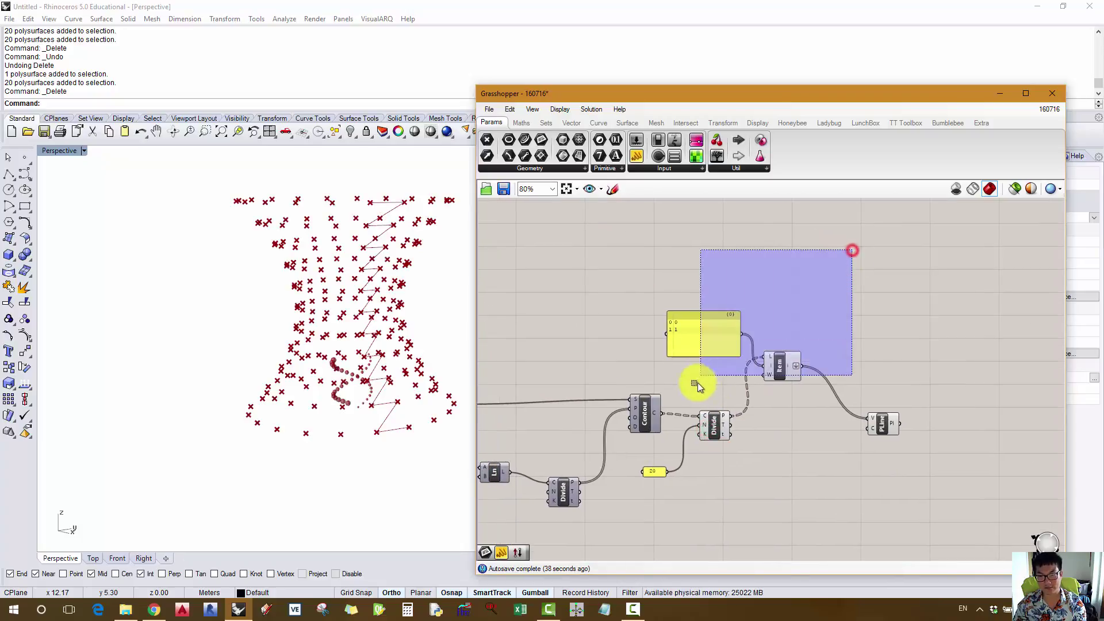
pyautogui.press('Delete')
pyautogui.moveTo(391, 285); pyautogui.dragTo(397, 353, button='right')
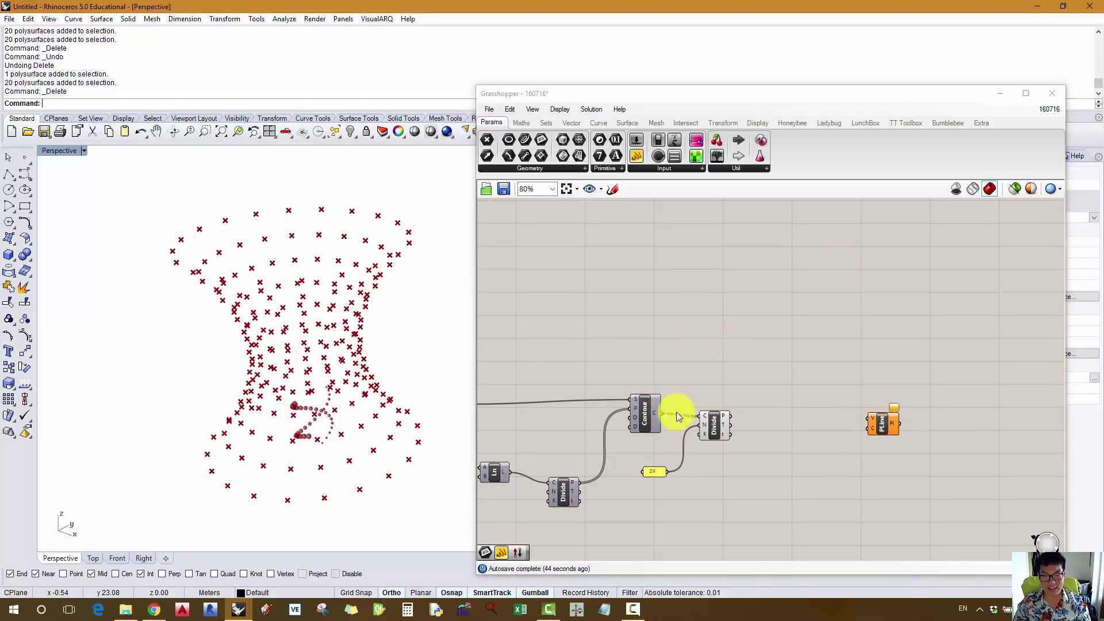
# - Add a panel showing the contour Divide Curve's points, make it taller and review the branches through to the end
pyautogui.moveTo(724, 415)
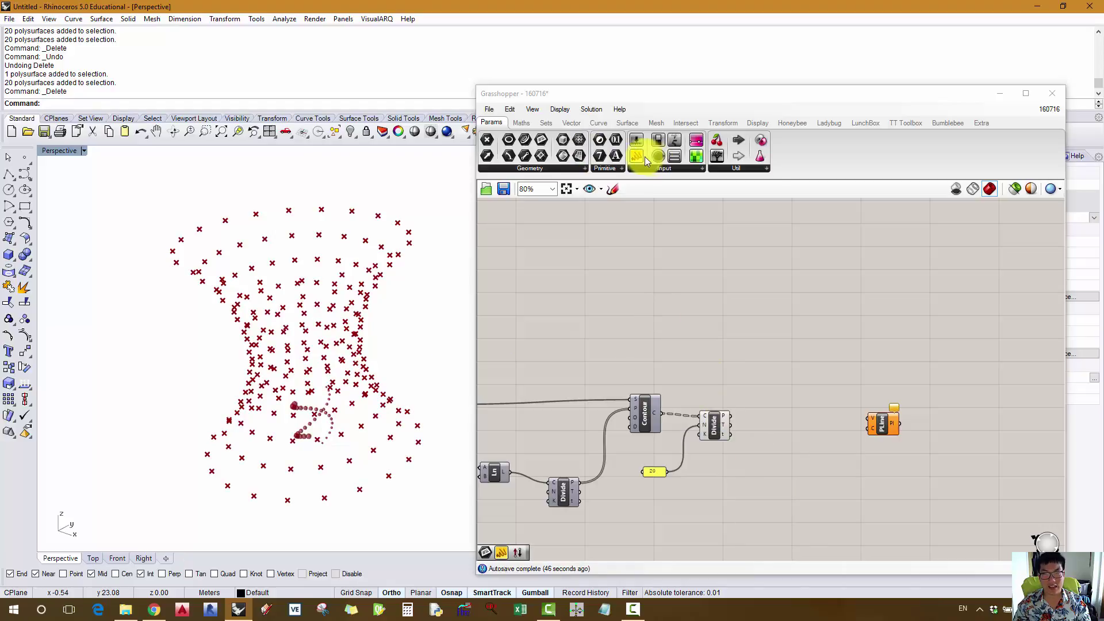
pyautogui.moveTo(640, 155); pyautogui.dragTo(810, 286)
pyautogui.moveTo(730, 415); pyautogui.dragTo(771, 289)
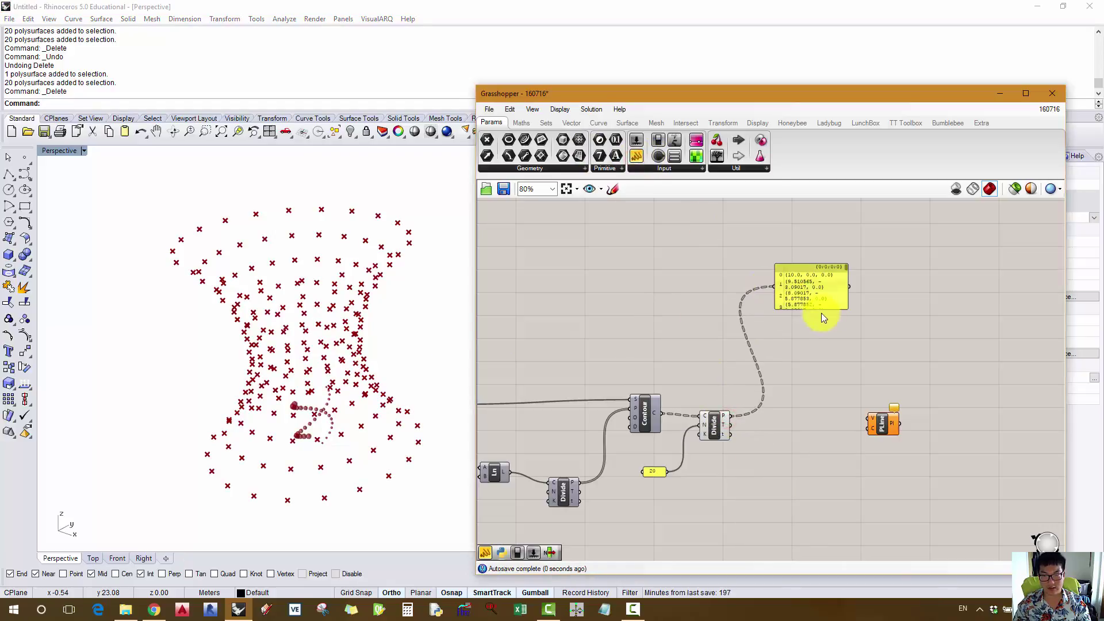
pyautogui.moveTo(842, 307); pyautogui.dragTo(824, 525)
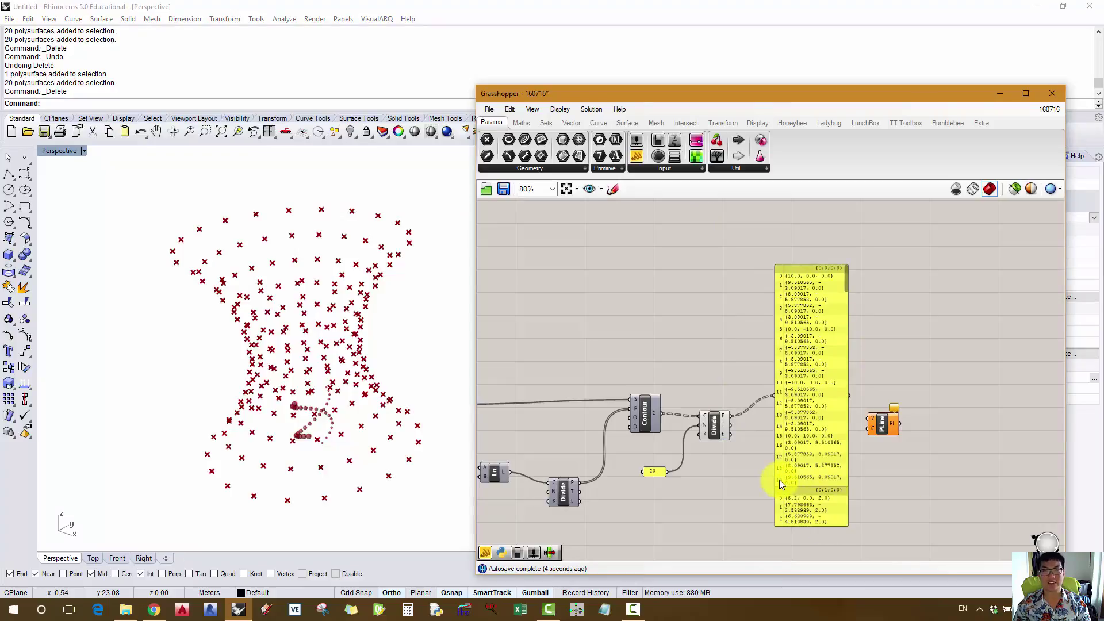
pyautogui.moveTo(845, 290); pyautogui.dragTo(853, 563)
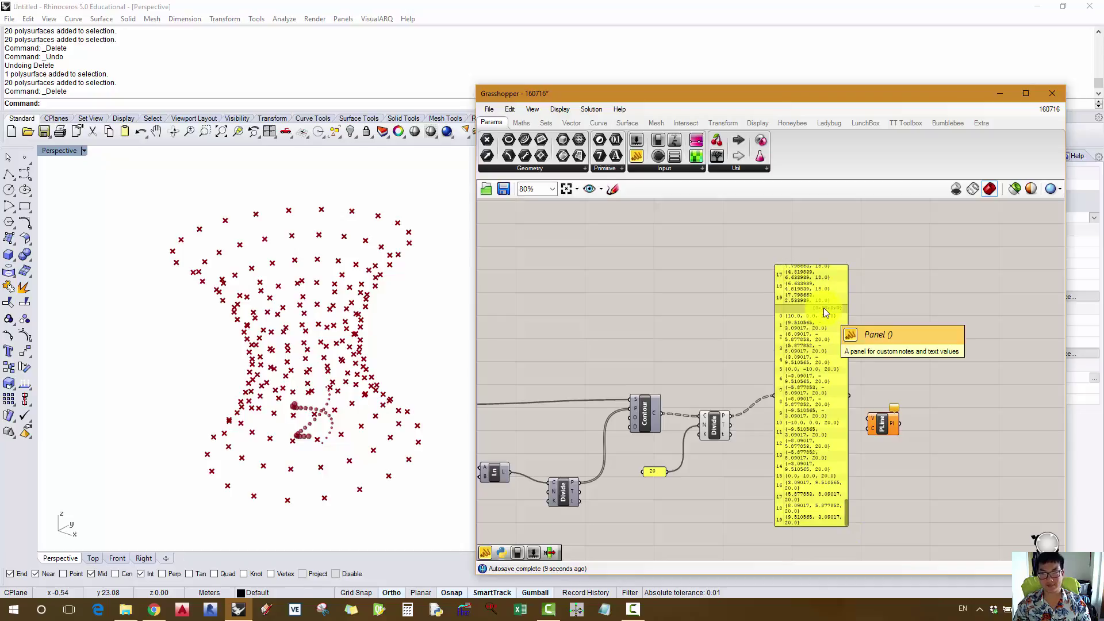
# - Feed a copy of the 20 panel into the axis line's Divide Curve count input and review the point list
pyautogui.moveTo(633, 343); pyautogui.dragTo(766, 305, button='right')
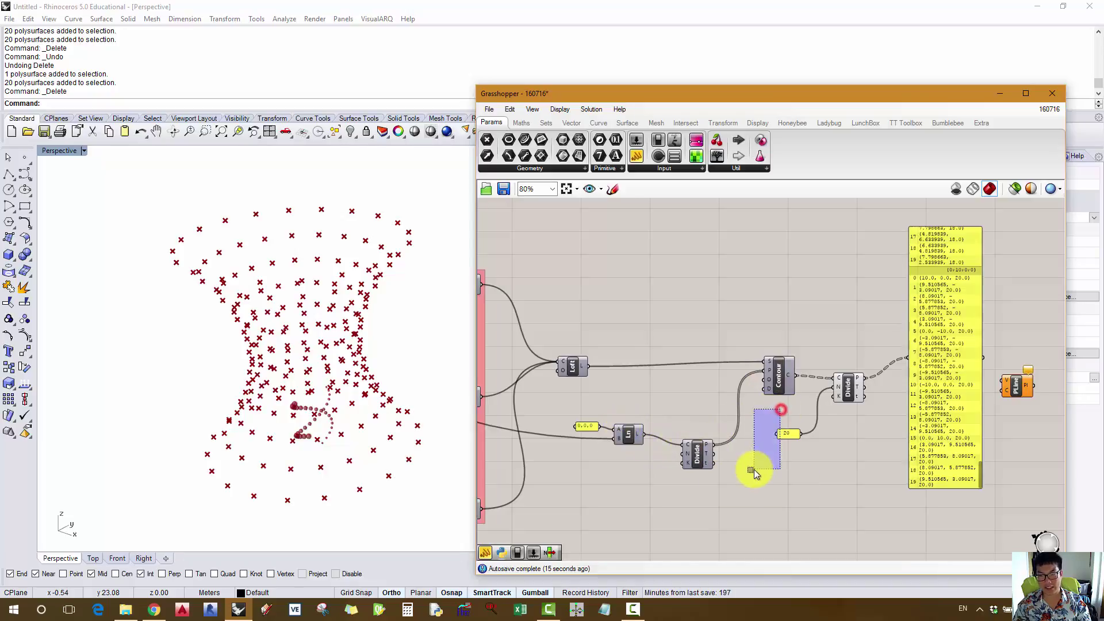
pyautogui.click(793, 433)
pyautogui.keyDown('alt'); pyautogui.moveTo(795, 432); pyautogui.dragTo(689, 451); pyautogui.keyUp('alt')
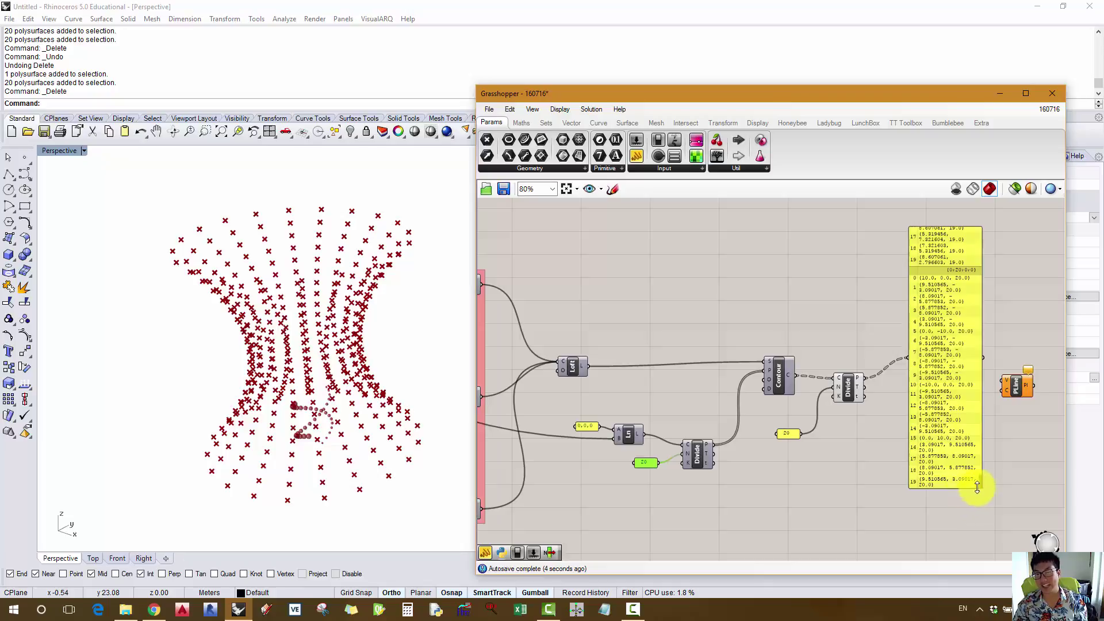
pyautogui.moveTo(978, 482); pyautogui.dragTo(989, 216)
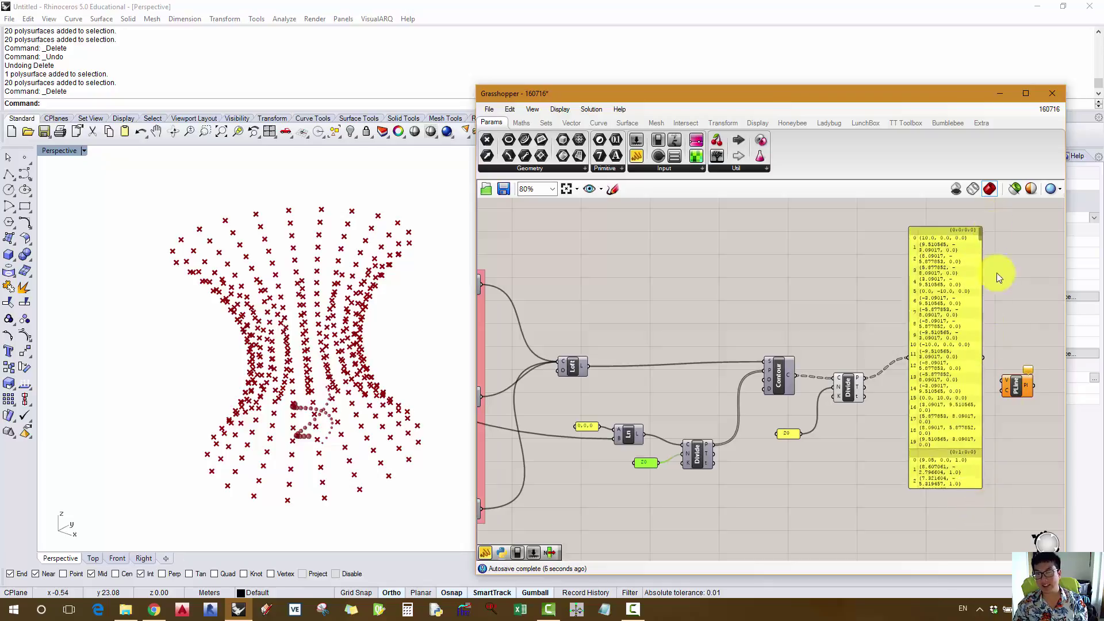
pyautogui.moveTo(996, 273); pyautogui.dragTo(1009, 516)
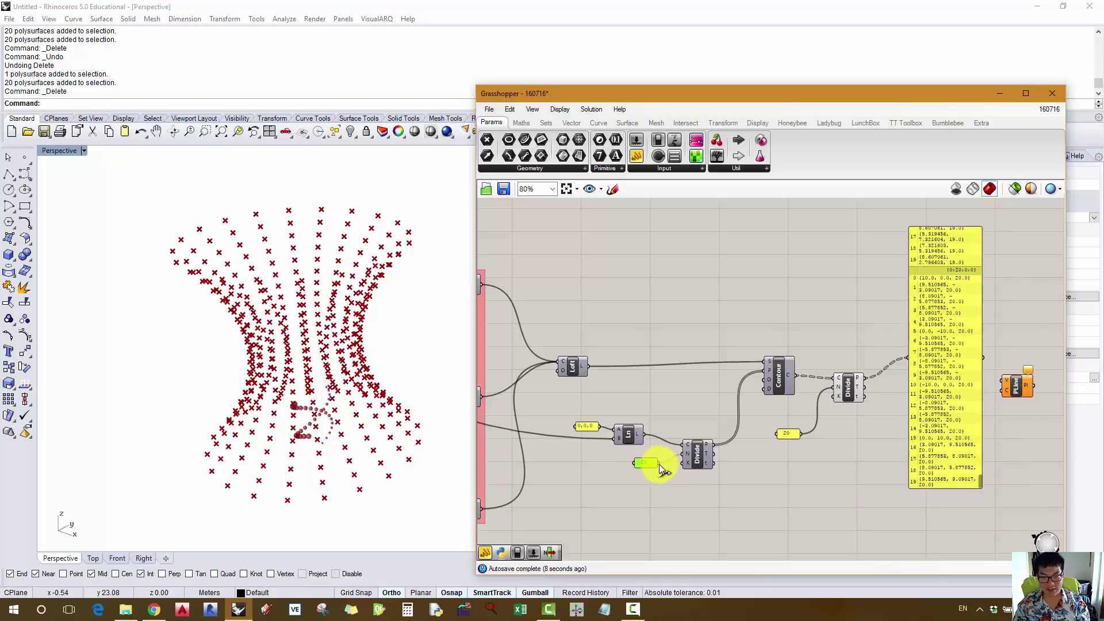
# - Disconnect the copied 20 panel from the axis line's Divide Curve and delete the points panel
pyautogui.keyDown('ctrl'); pyautogui.moveTo(682, 457); pyautogui.dragTo(685, 455); pyautogui.keyUp('ctrl')
pyautogui.moveTo(687, 388); pyautogui.dragTo(630, 409, button='right')
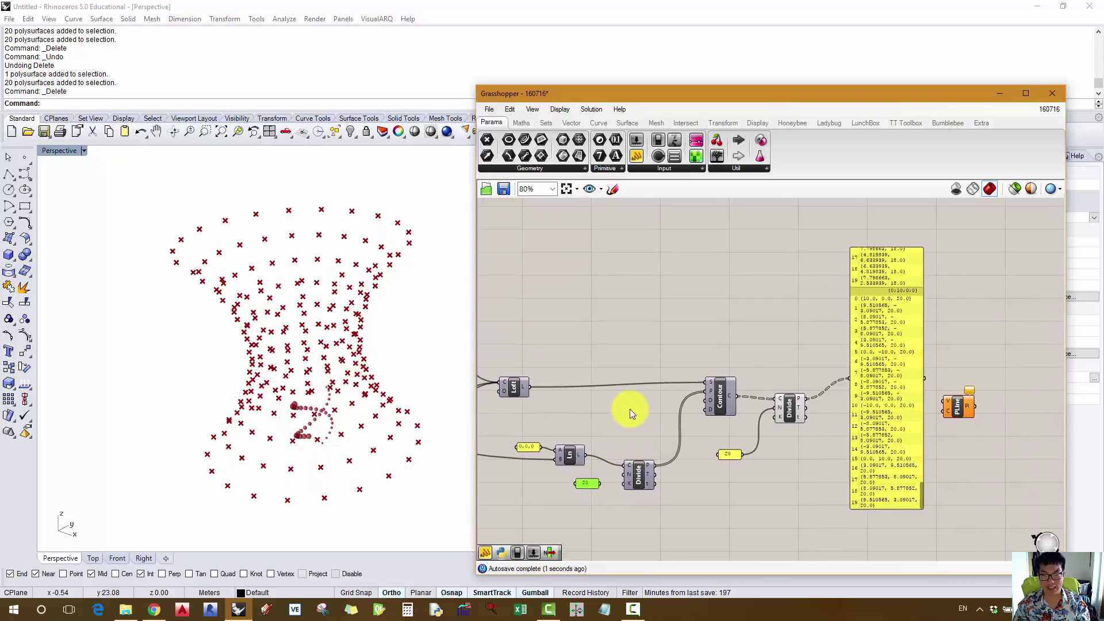
pyautogui.click(876, 326)
pyautogui.press('Delete')
pyautogui.moveTo(812, 336); pyautogui.dragTo(756, 345, button='right')
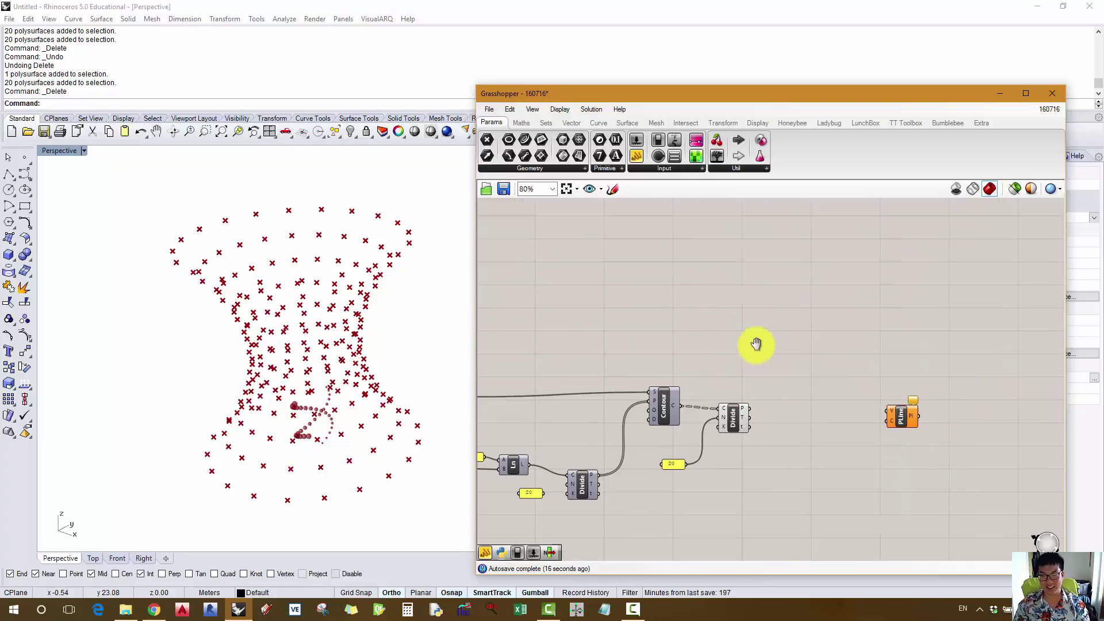
# - Flatten the points output of the contour Divide Curve and reposition the Polyline component slightly
pyautogui.rightClick(740, 414)
pyautogui.click(765, 457)
pyautogui.moveTo(686, 400); pyautogui.dragTo(533, 357, button='right')
pyautogui.moveTo(741, 371); pyautogui.dragTo(760, 378)
pyautogui.click(622, 302)
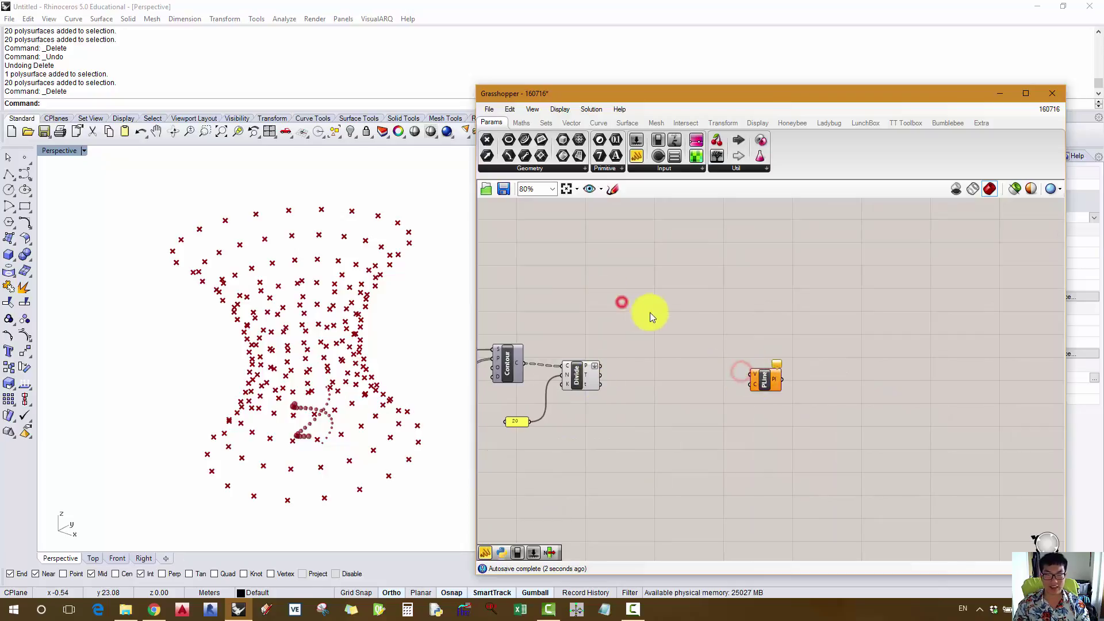
pyautogui.doubleClick(650, 312)
pyautogui.write('list')
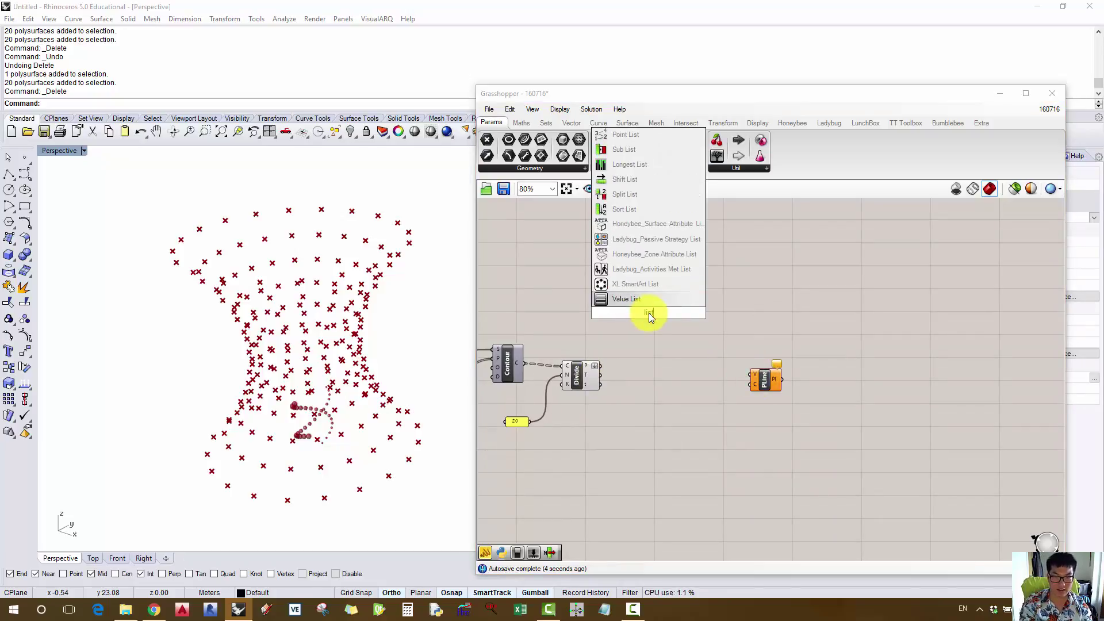
pyautogui.press('BackSpace')
pyautogui.press('BackSpace')
pyautogui.press('BackSpace')
pyautogui.press('BackSpace')
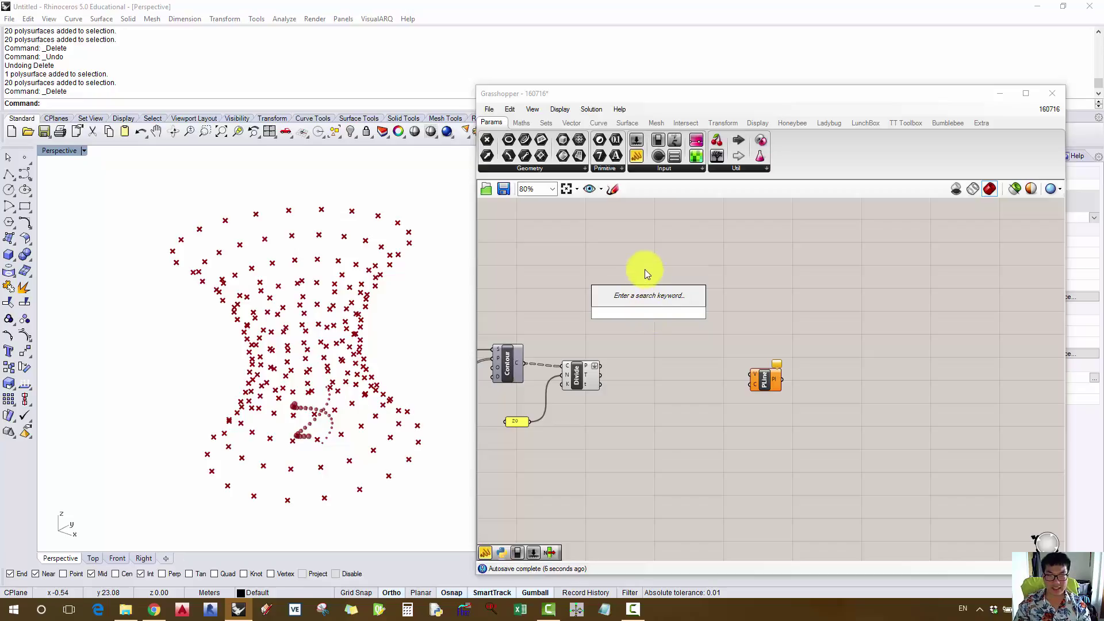
# - Add a Series component and place it above the contour Divide Curve
pyautogui.doubleClick(646, 272)
pyautogui.write('ser')
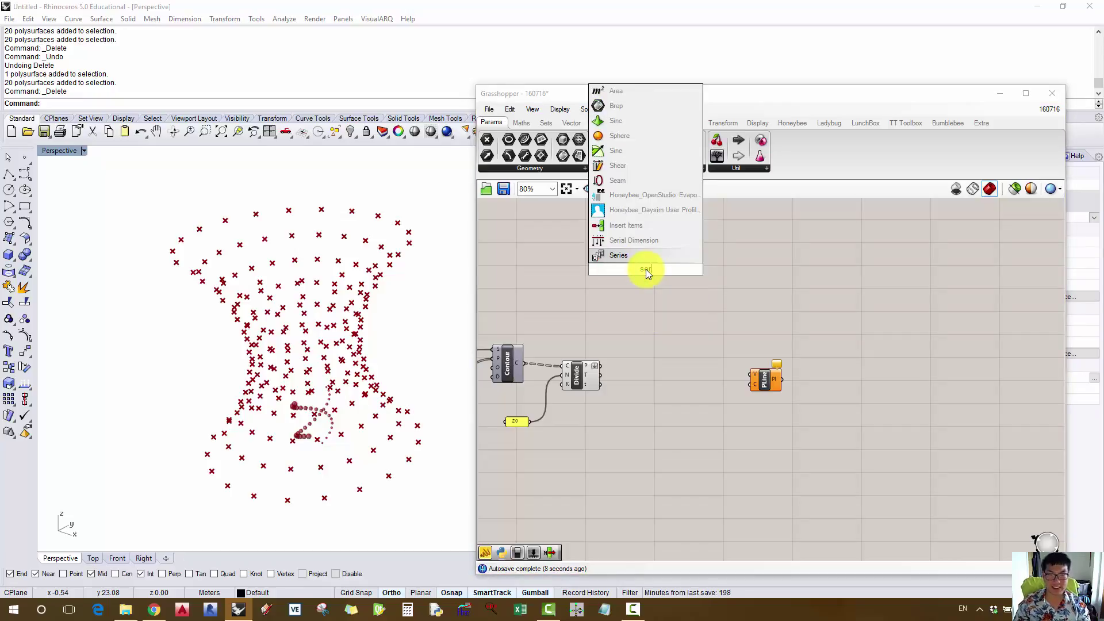
pyautogui.click(638, 258)
pyautogui.moveTo(586, 269); pyautogui.dragTo(637, 311, button='right')
pyautogui.moveTo(690, 315); pyautogui.dragTo(678, 345)
pyautogui.scroll(2, 667, 365)
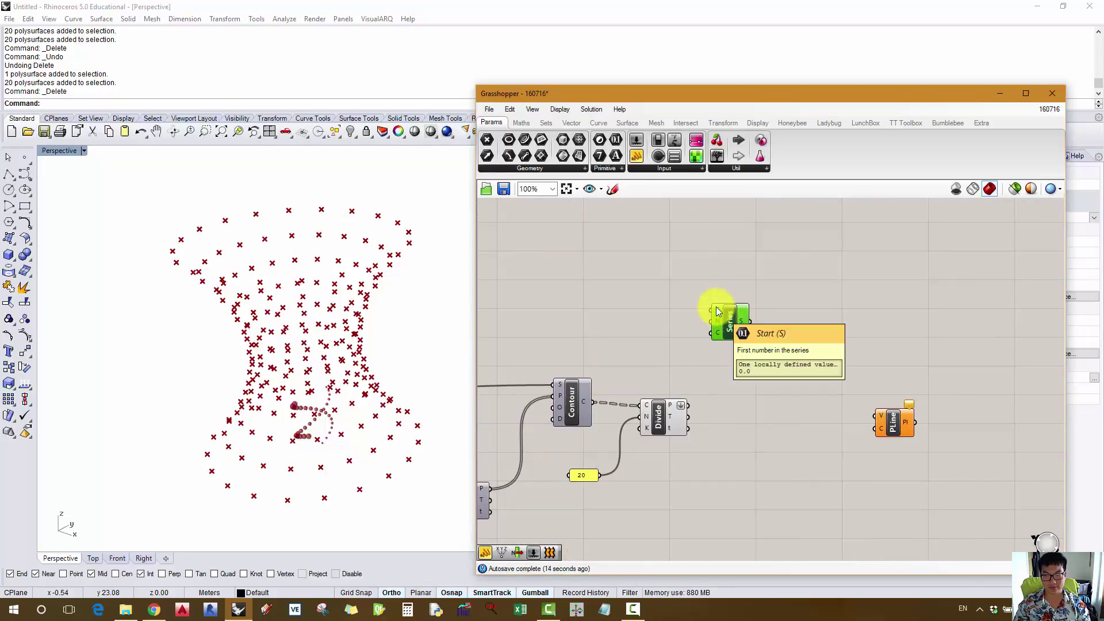
# - Add an enlarged panel beside the Series component showing the flattened division points, and view the end of the list
pyautogui.click(637, 155)
pyautogui.click(801, 329)
pyautogui.moveTo(688, 406); pyautogui.dragTo(755, 333)
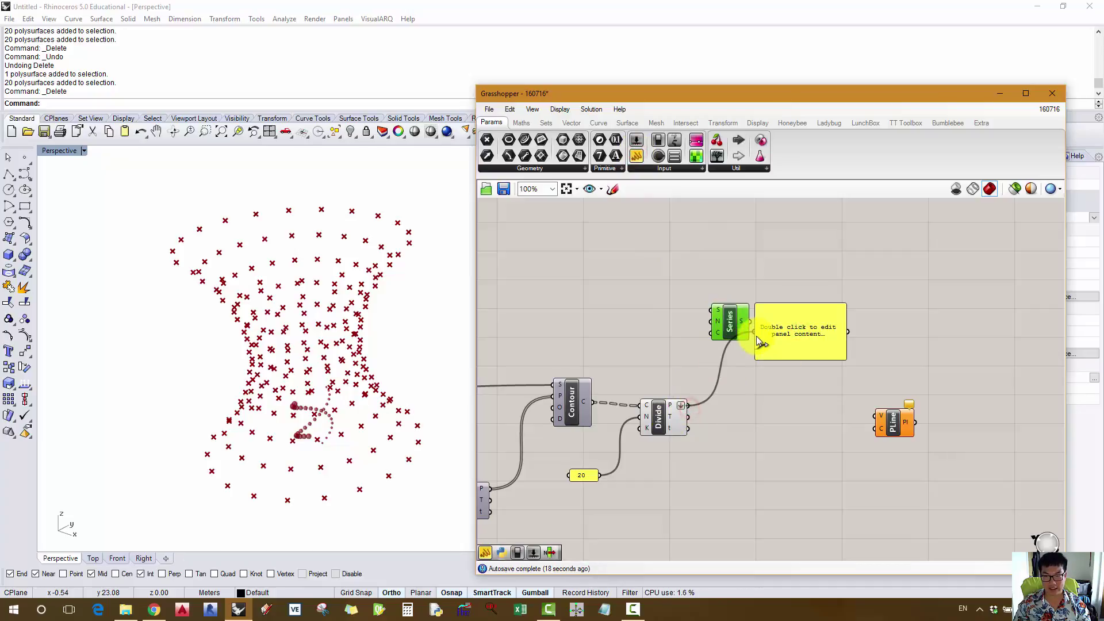
pyautogui.click(843, 309)
pyautogui.moveTo(846, 332); pyautogui.dragTo(845, 375)
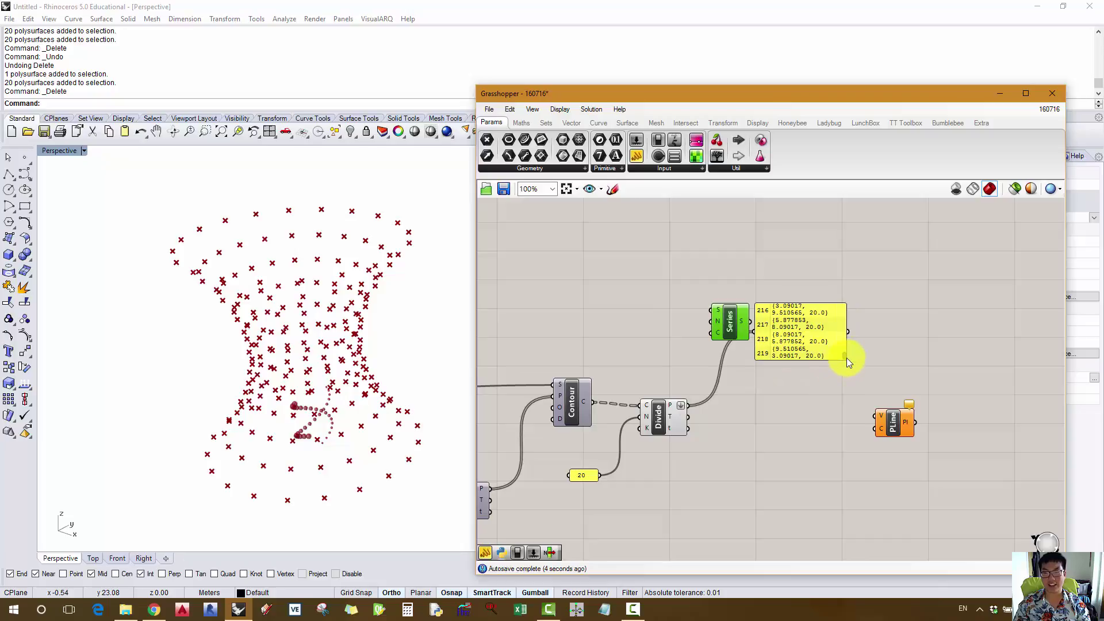
pyautogui.moveTo(841, 358); pyautogui.dragTo(916, 267)
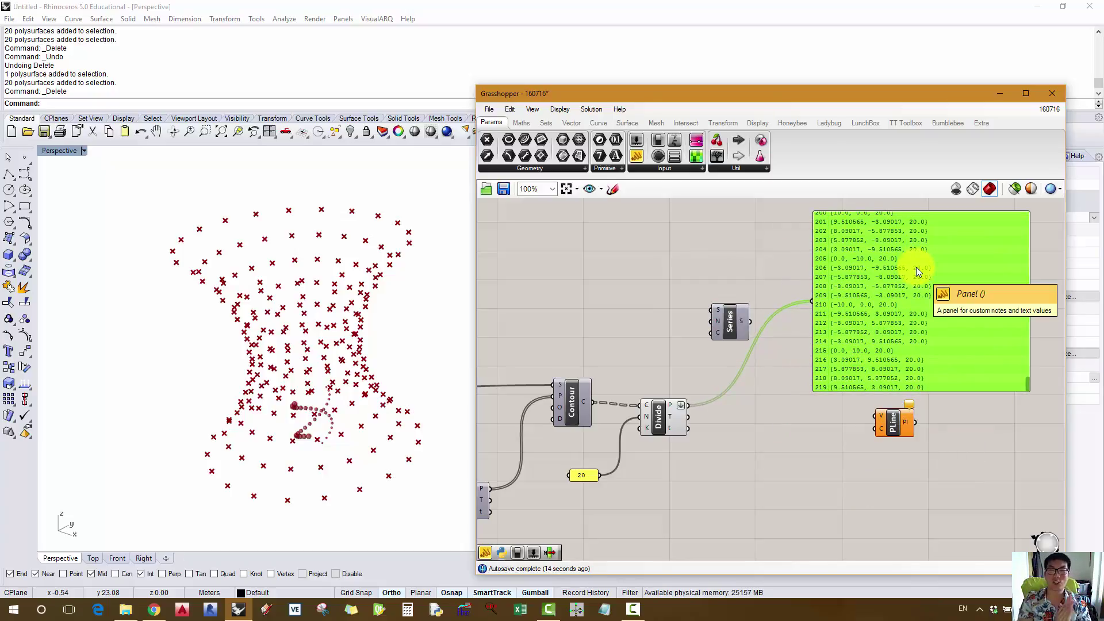
# - Connect the Contour output to the panel and remove the flattening from the contour Divide Curve's points output
pyautogui.moveTo(586, 402); pyautogui.dragTo(812, 300)
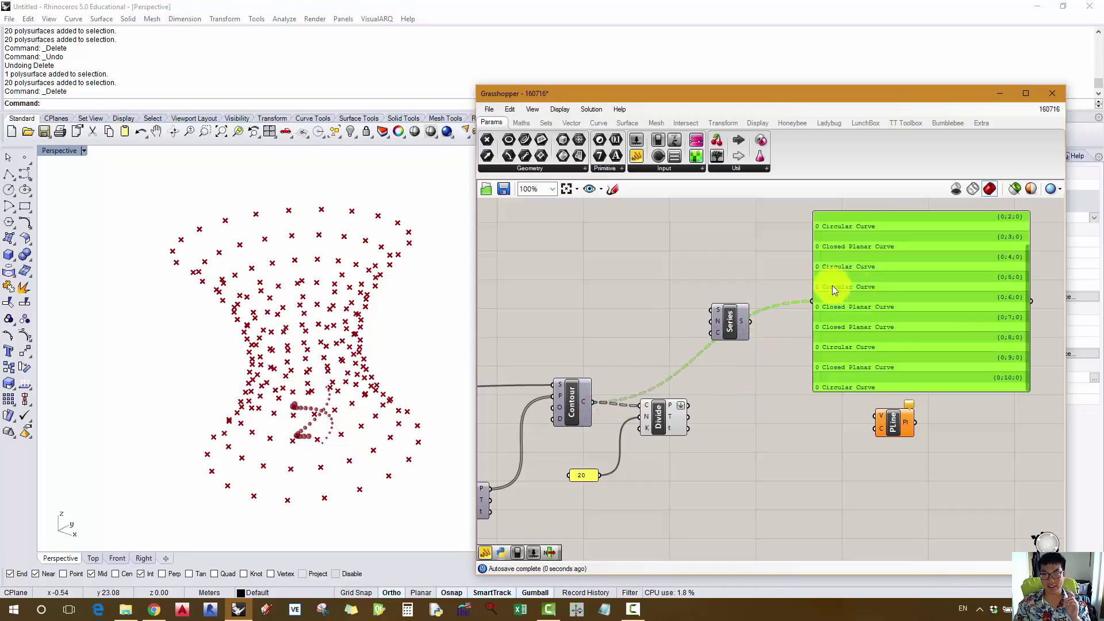
pyautogui.rightClick(668, 405)
pyautogui.click(699, 457)
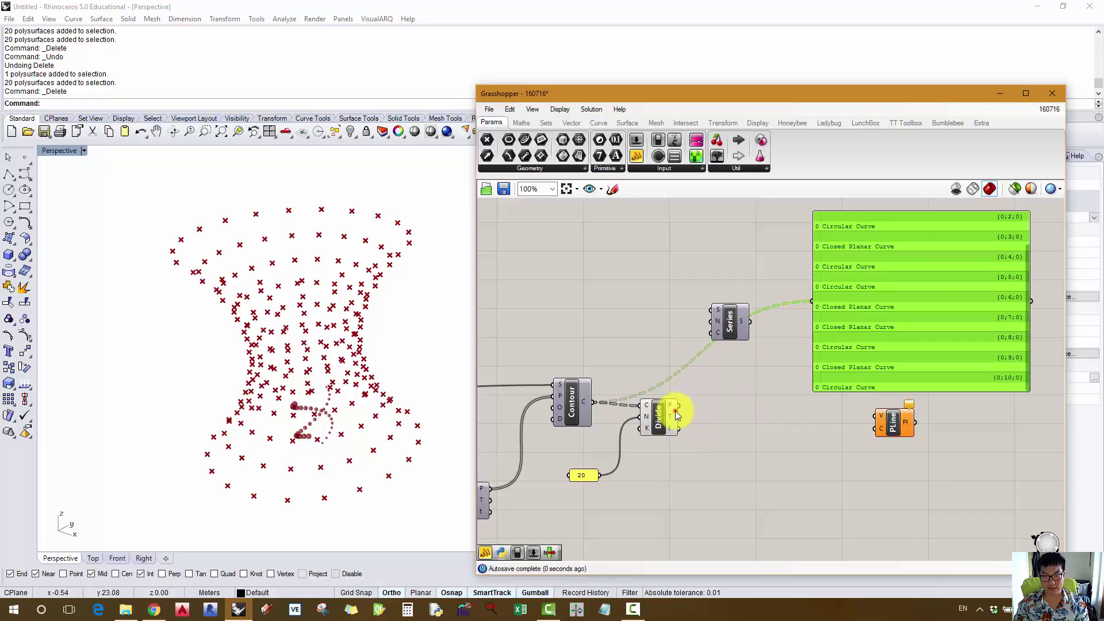
# - Connect the contour Divide Curve's tangents output to the panel, make the panel taller and review the first branch
pyautogui.moveTo(677, 415); pyautogui.dragTo(812, 301)
pyautogui.moveTo(1025, 387); pyautogui.dragTo(957, 412, button='right')
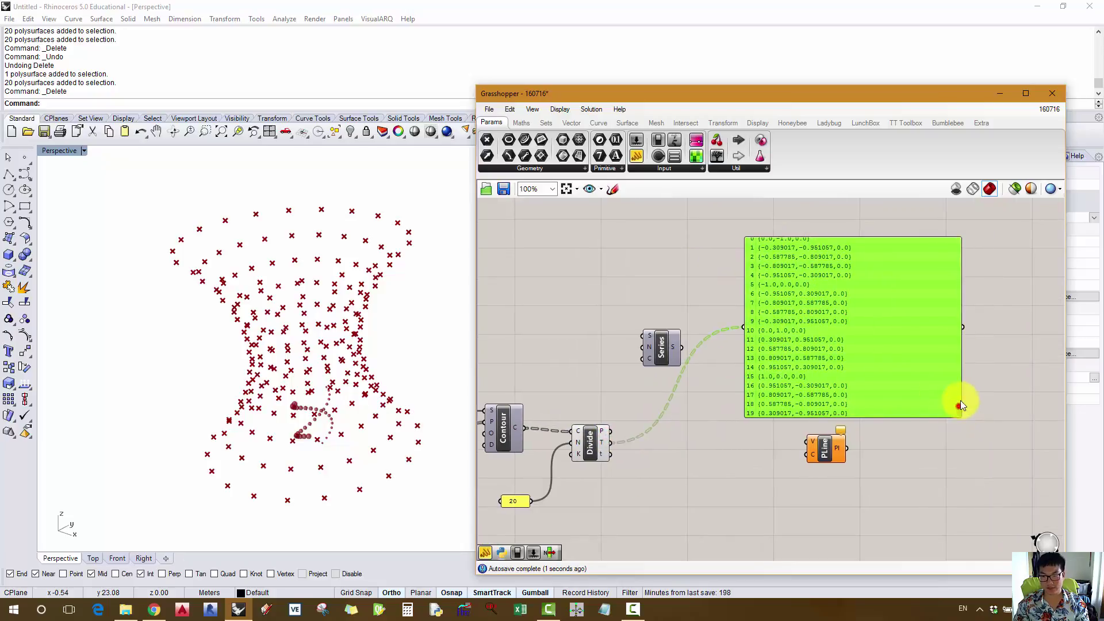
pyautogui.moveTo(960, 401); pyautogui.dragTo(957, 238)
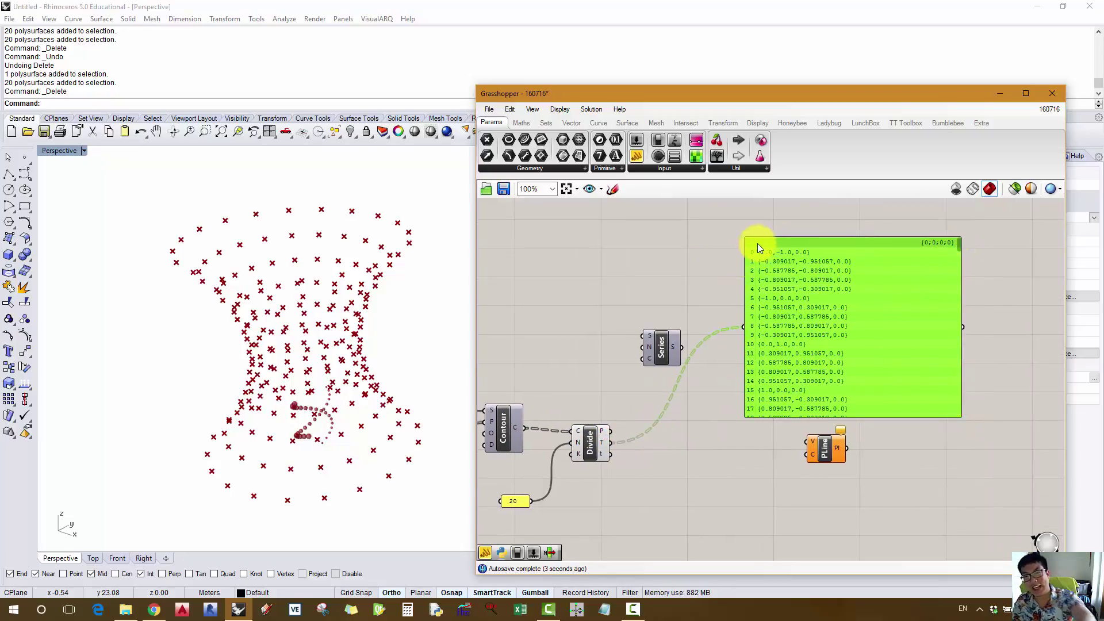
pyautogui.moveTo(902, 419); pyautogui.dragTo(904, 496)
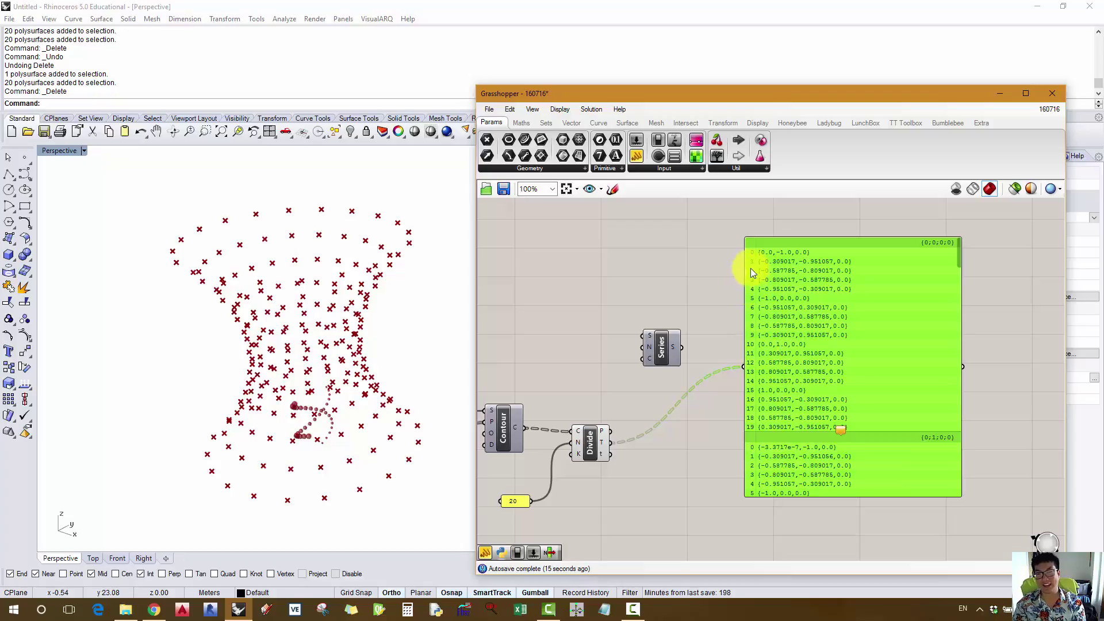
pyautogui.moveTo(619, 367); pyautogui.dragTo(683, 368, button='right')
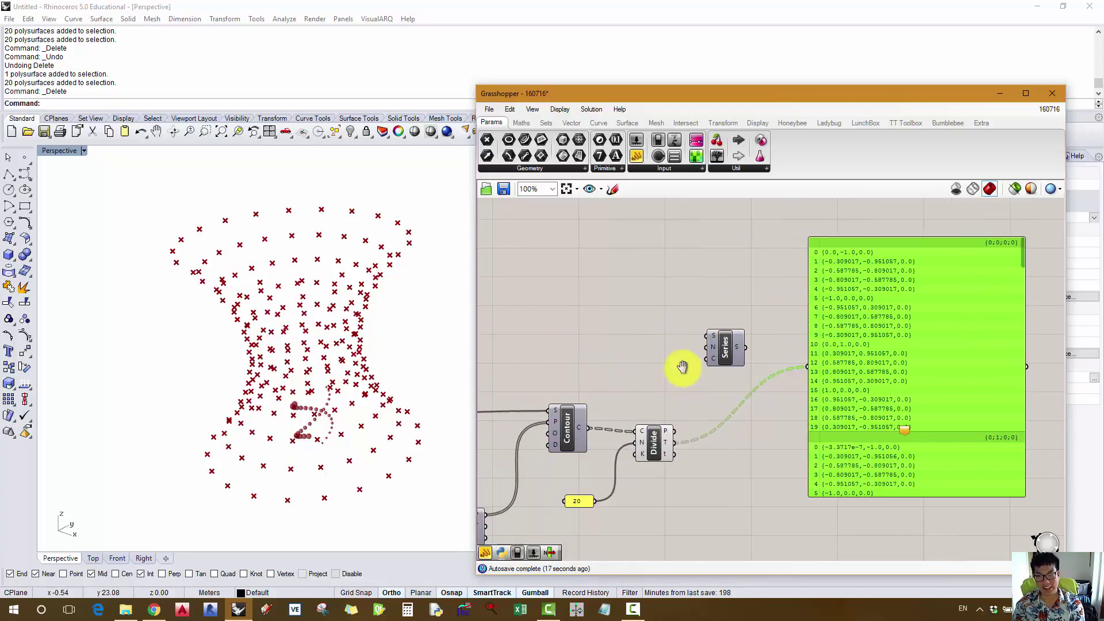
# - Reposition the Series component and connect its output to the panel in place of the tangents
pyautogui.moveTo(716, 351); pyautogui.dragTo(694, 349)
pyautogui.doubleClick(726, 386)
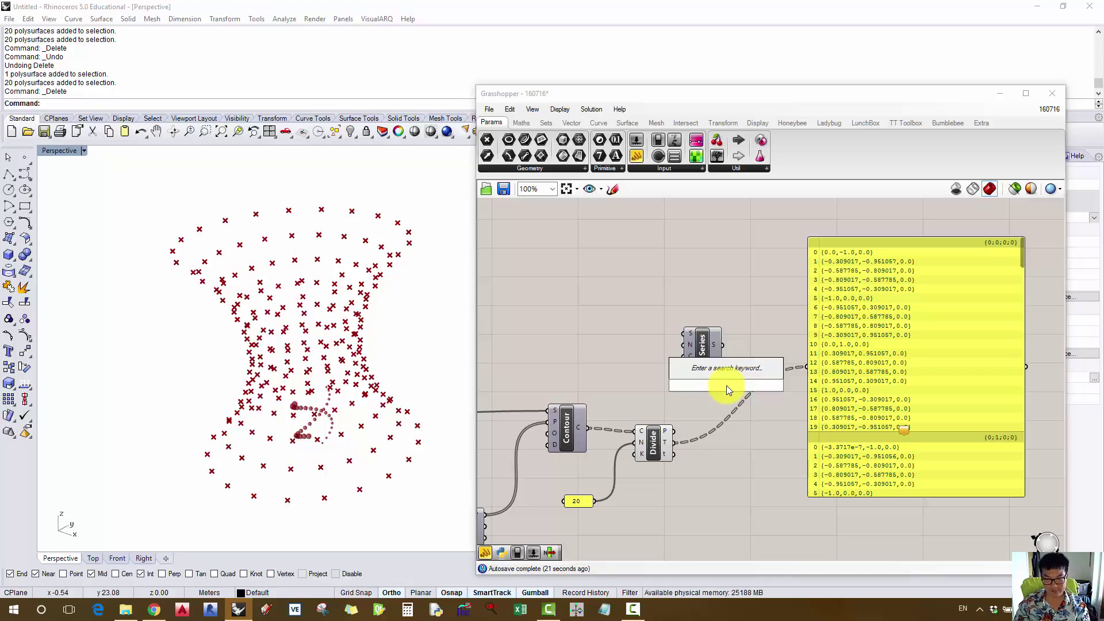
pyautogui.click(730, 399)
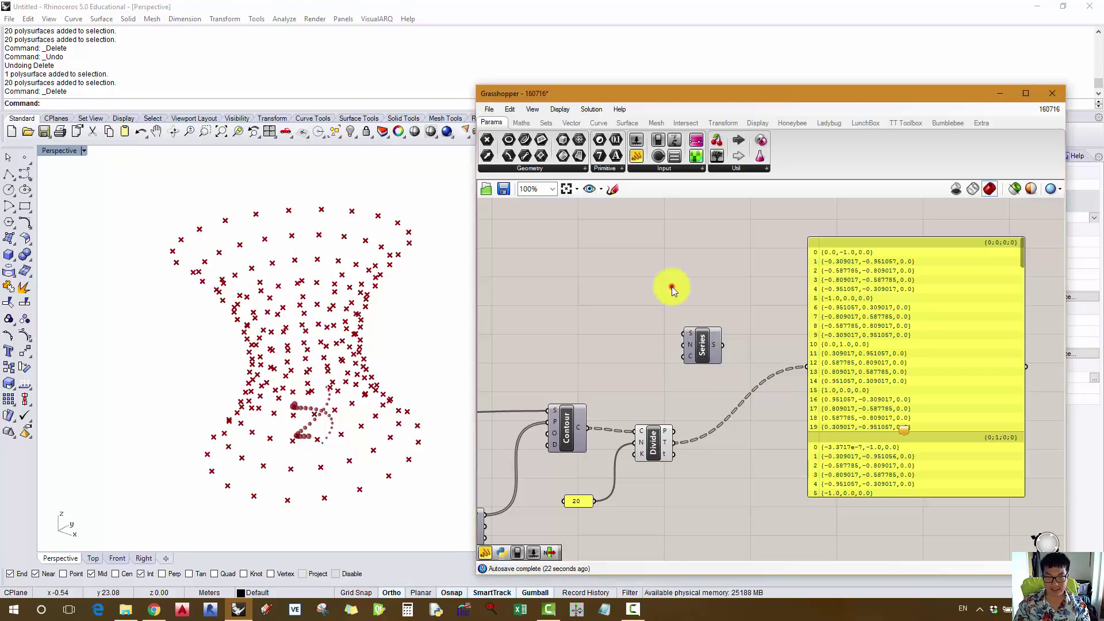
pyautogui.click(713, 342)
pyautogui.moveTo(672, 337); pyautogui.dragTo(807, 366)
pyautogui.moveTo(659, 349); pyautogui.dragTo(703, 341)
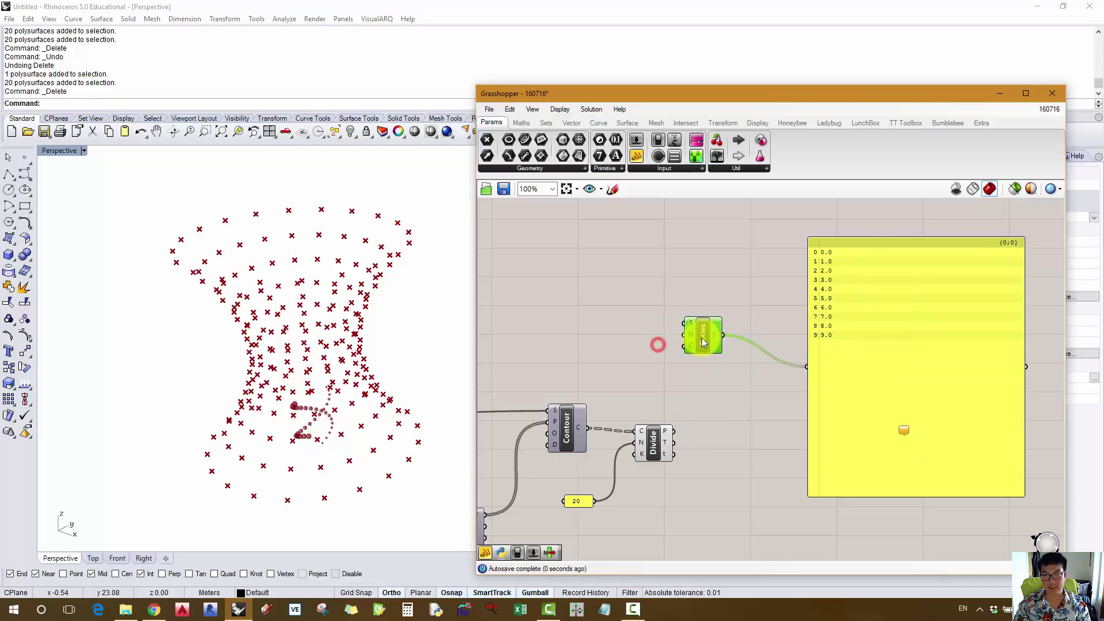
# - Set the Series component's step size to 21
pyautogui.click(690, 325)
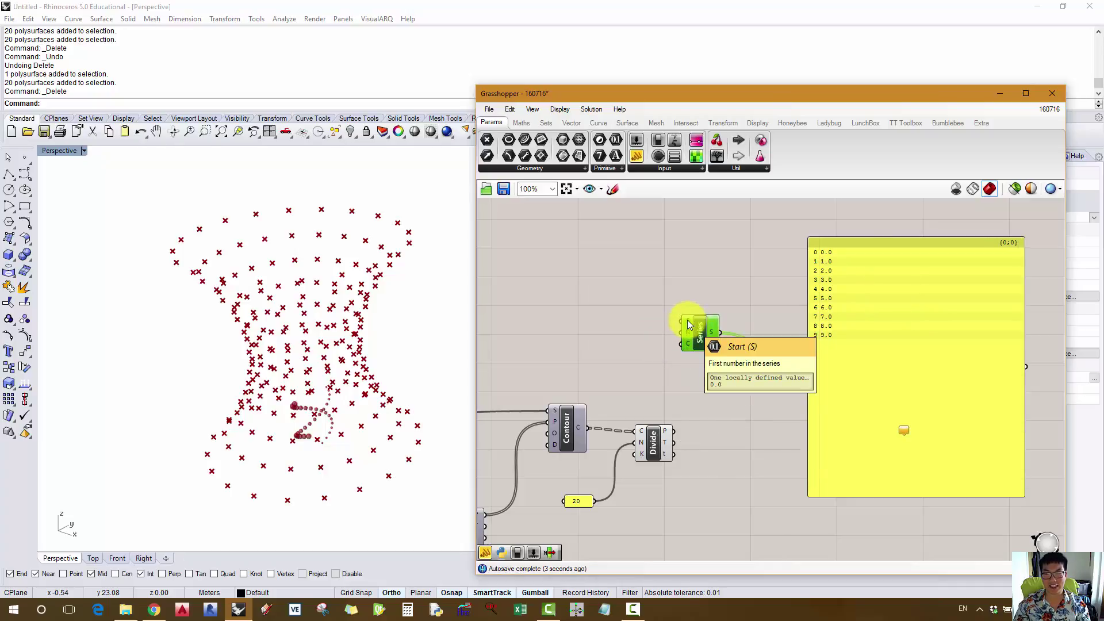
pyautogui.moveTo(686, 337)
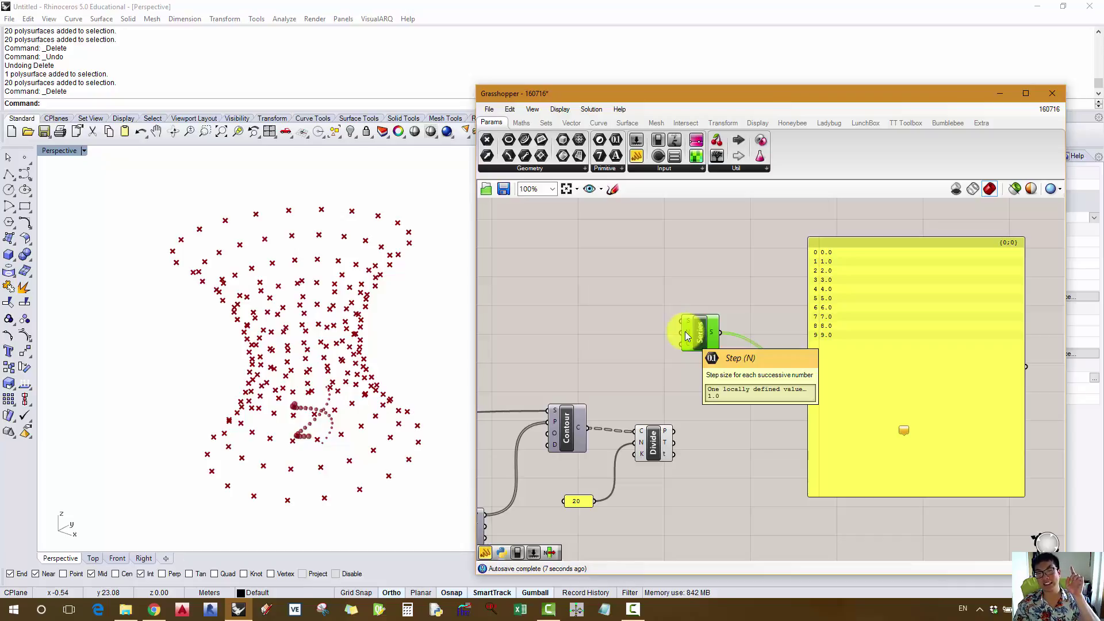
pyautogui.rightClick(686, 336)
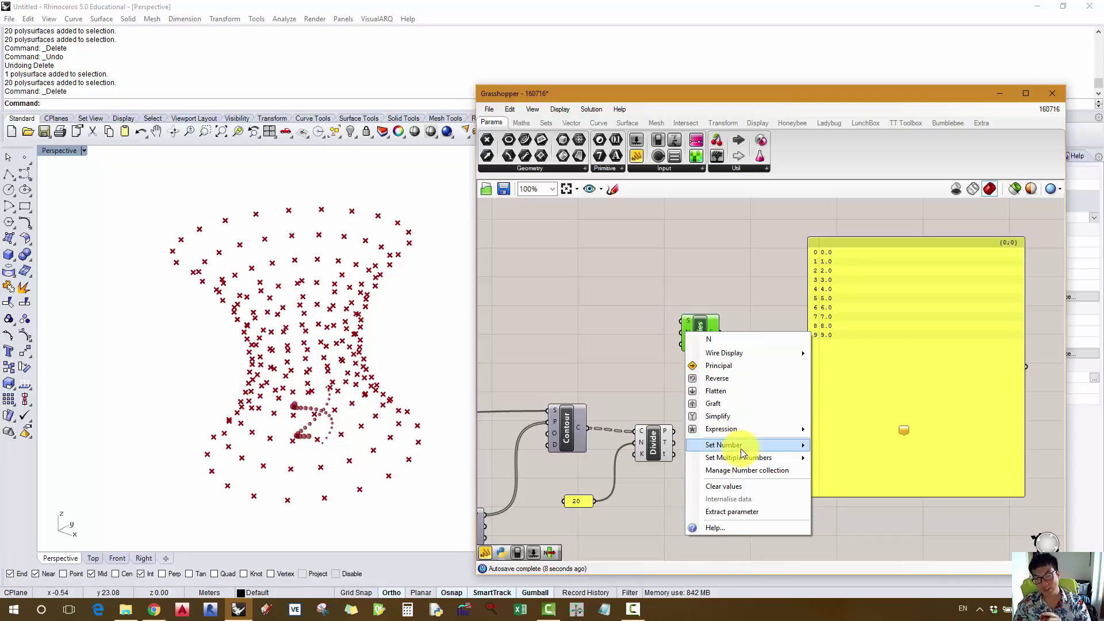
pyautogui.moveTo(806, 447)
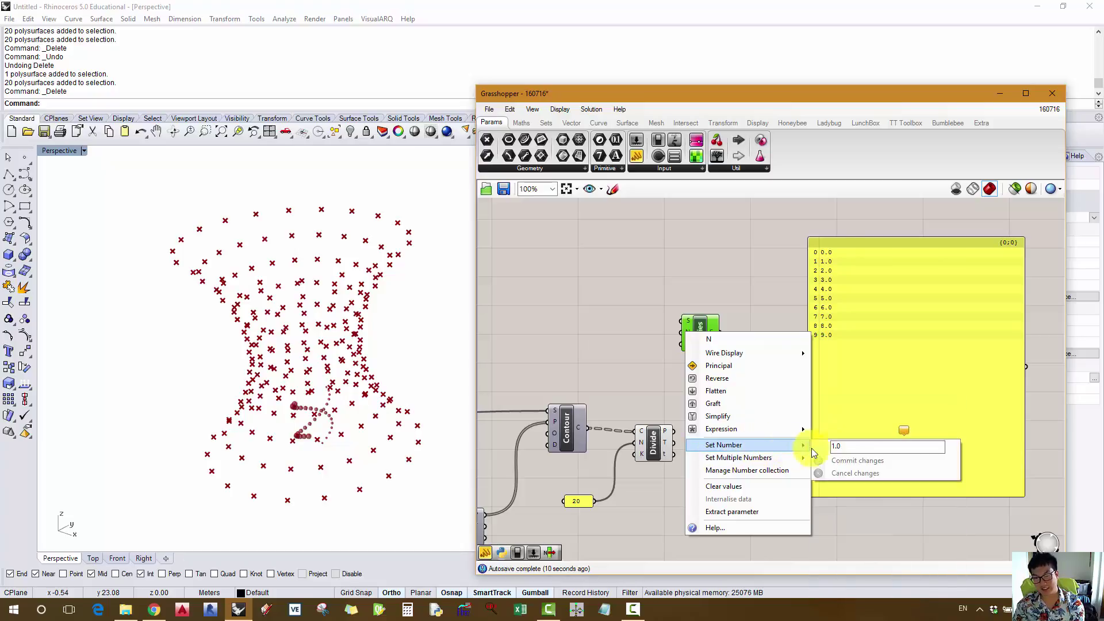
pyautogui.write('21')
pyautogui.press('Return')
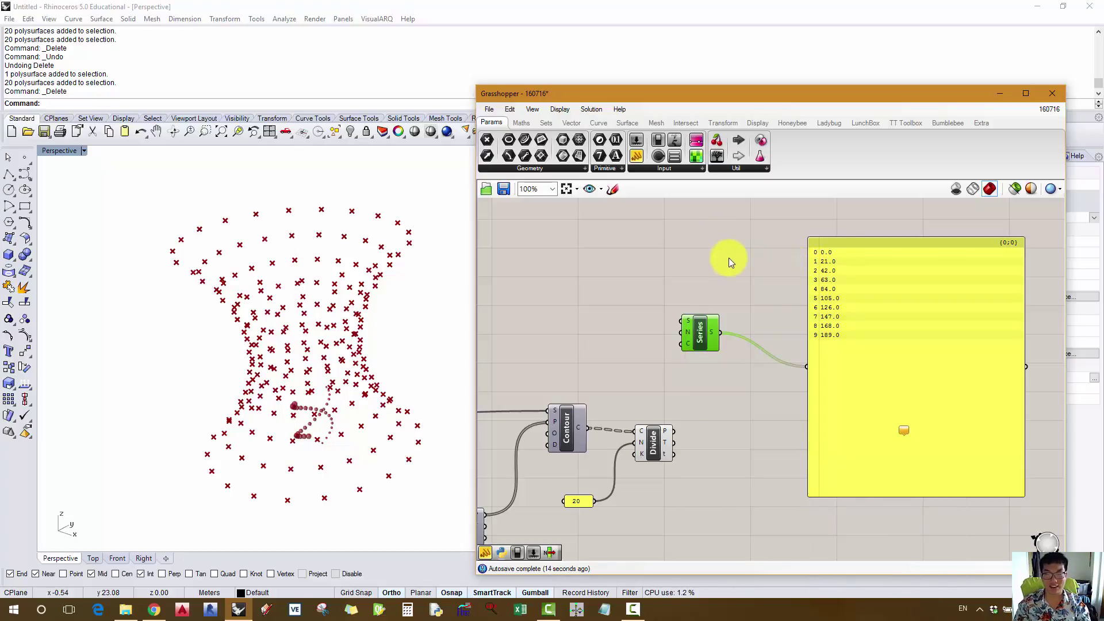
# - Duplicate the large panel, connect the contour Divide Curve's points to the copy, and place it beside the original panel
pyautogui.click(834, 383)
pyautogui.moveTo(839, 366); pyautogui.dragTo(777, 496)
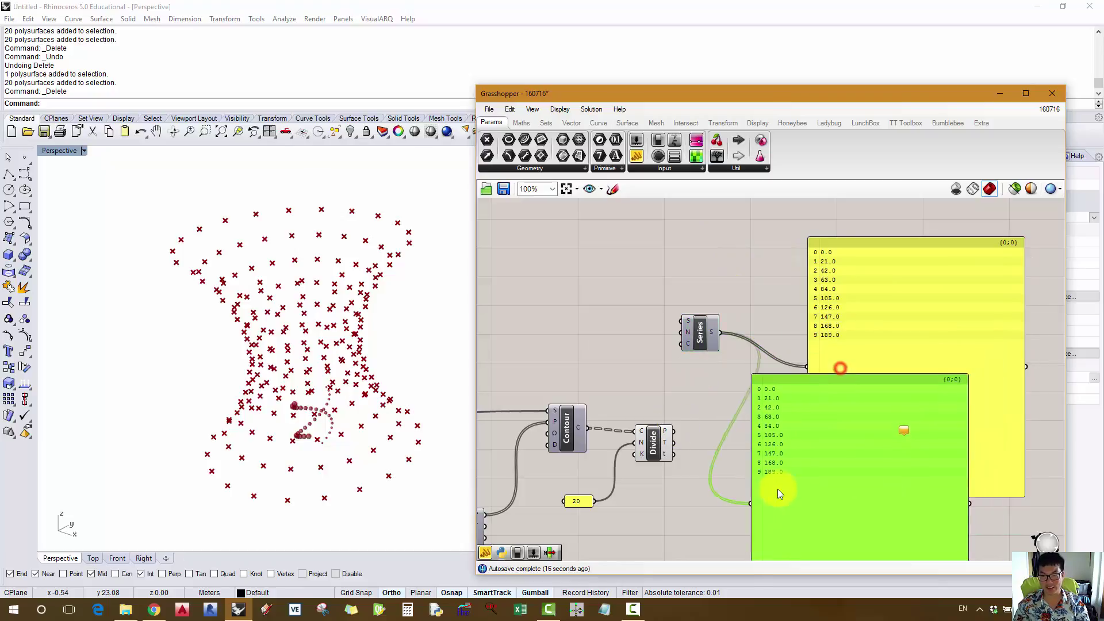
pyautogui.moveTo(672, 431); pyautogui.dragTo(789, 475)
pyautogui.moveTo(814, 459); pyautogui.dragTo(650, 323)
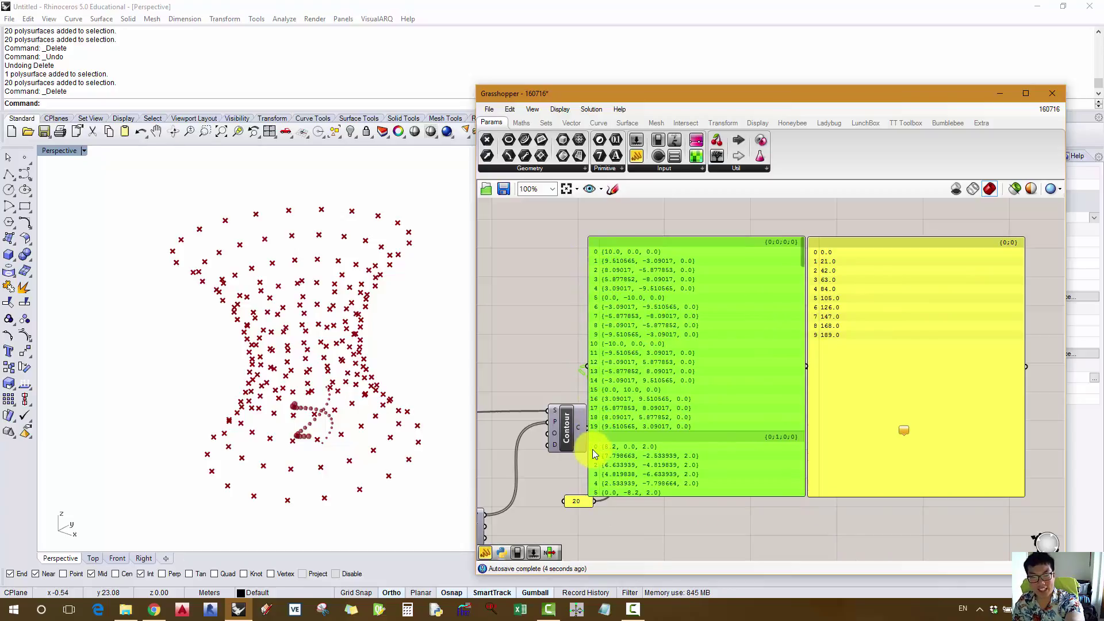
# - Move the points panel clear of the Series component and set the Series step size to 20
pyautogui.moveTo(625, 344); pyautogui.dragTo(457, 341)
pyautogui.rightClick(688, 332)
pyautogui.click(742, 446)
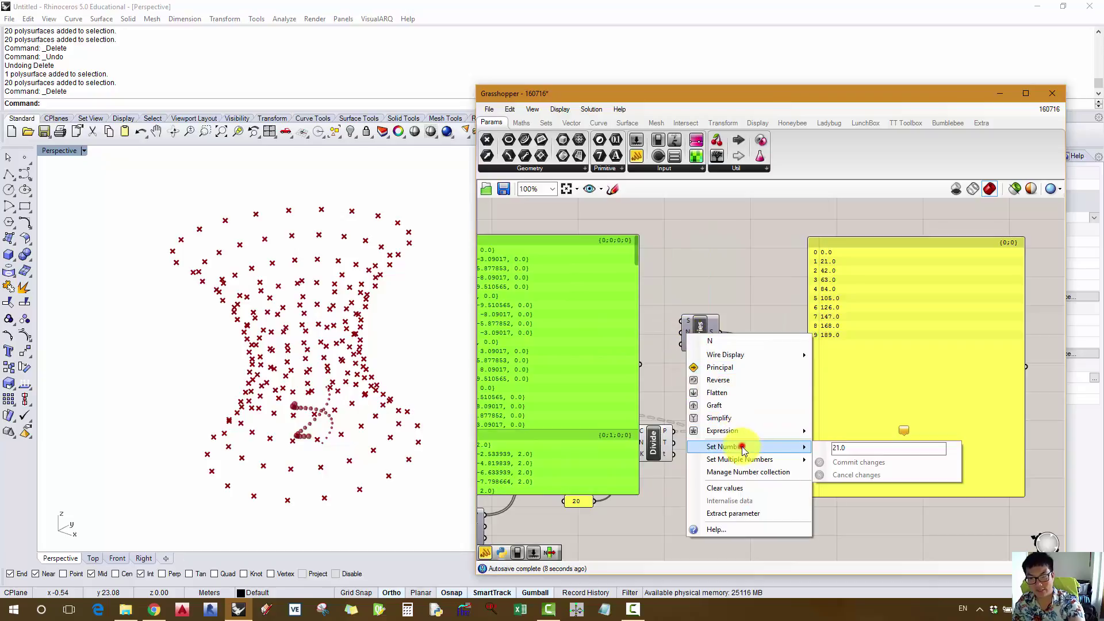
pyautogui.write('20')
pyautogui.click(833, 463)
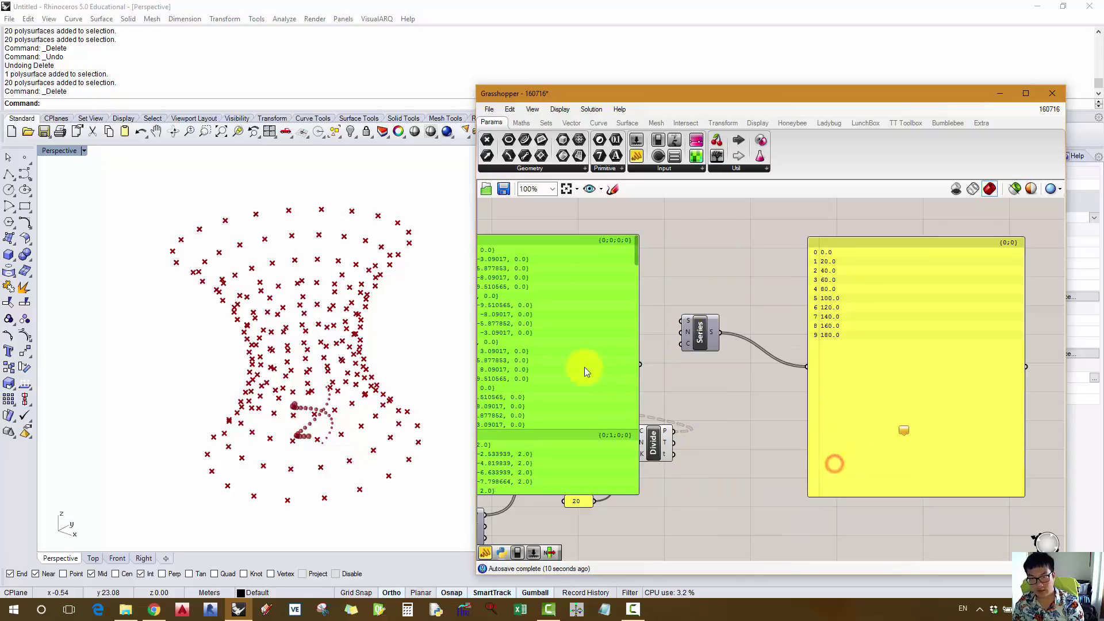
# - Compare the points panel's first branches with the Series values side by side, and delete the points panel
pyautogui.moveTo(554, 356); pyautogui.dragTo(723, 357)
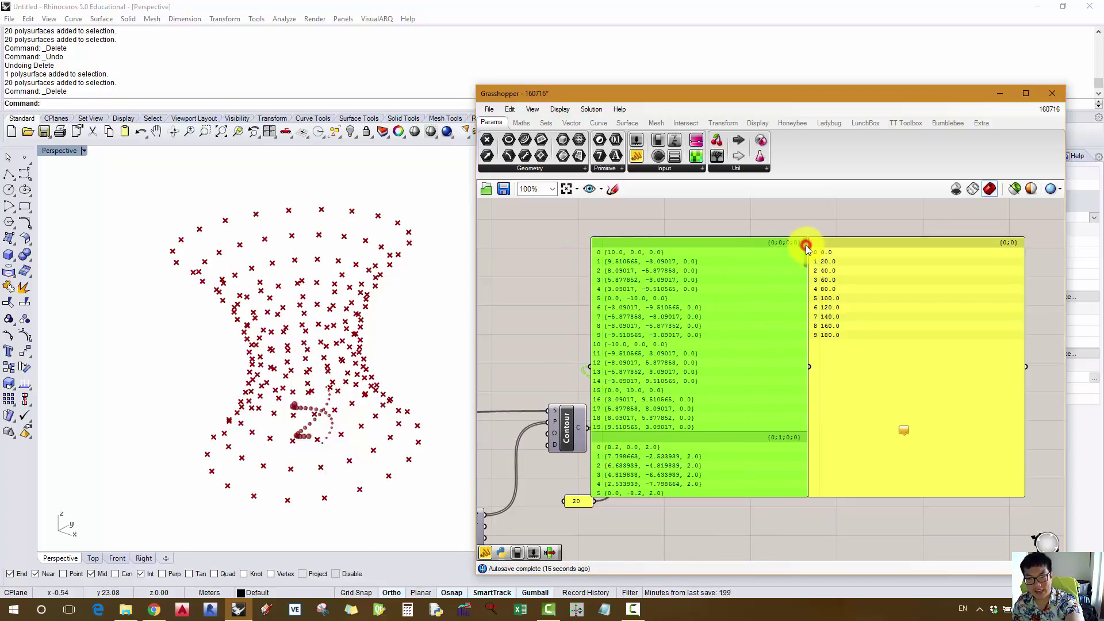
pyautogui.moveTo(806, 250); pyautogui.dragTo(806, 268)
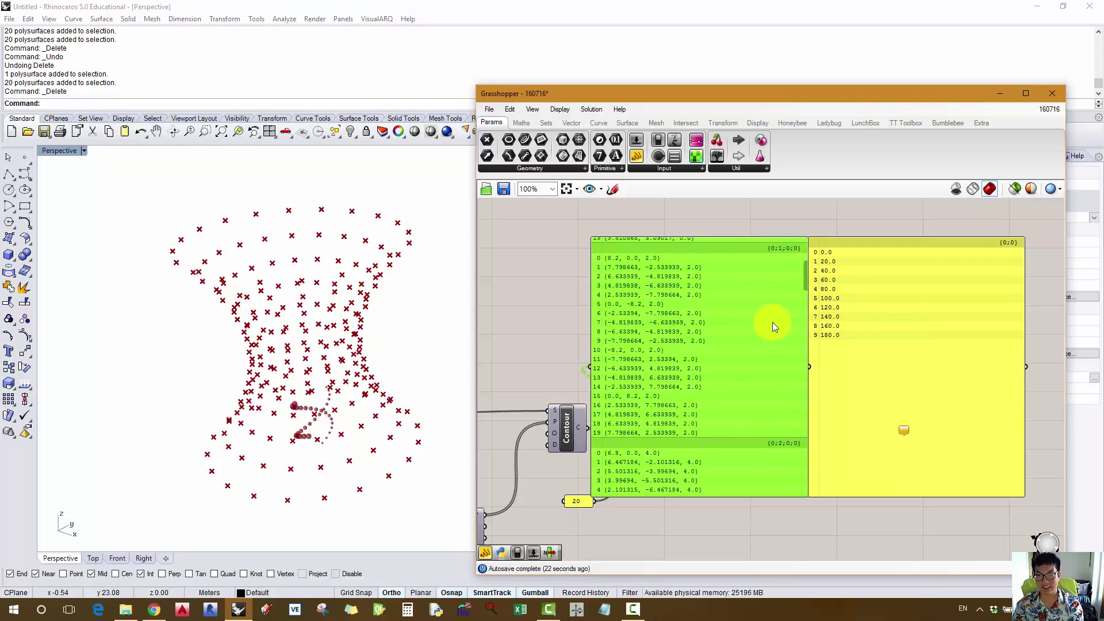
pyautogui.press('Delete')
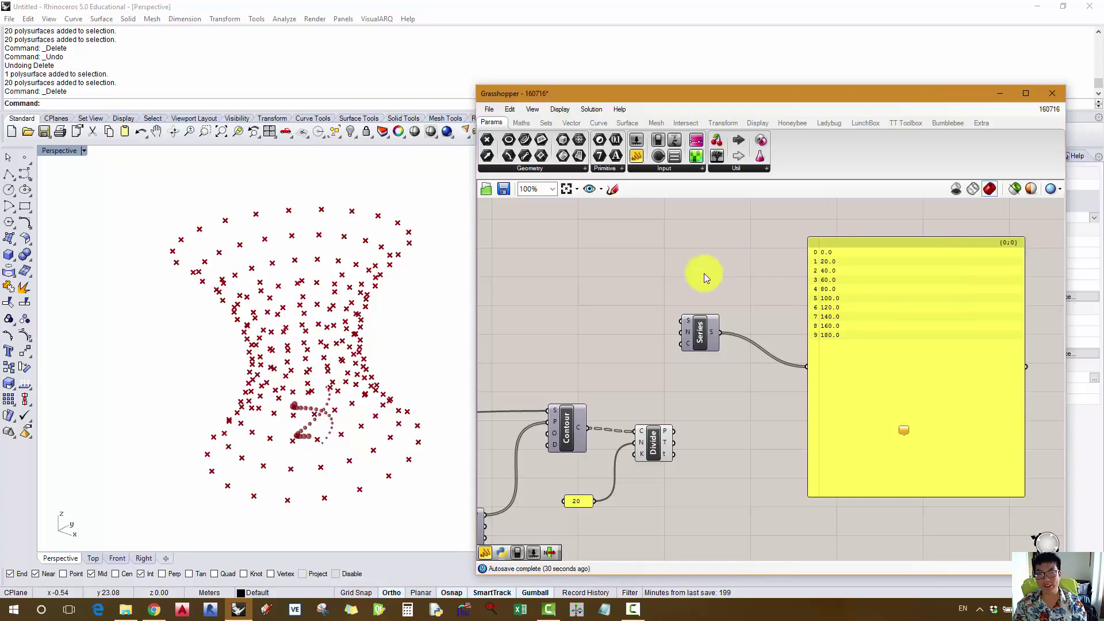
# - Duplicate the Series component and place the copy above and before the original
pyautogui.moveTo(707, 346); pyautogui.dragTo(726, 363, button='right')
pyautogui.click(722, 366)
pyautogui.hotkey('ctrl', 'c')
pyautogui.hotkey('ctrl', 'v')
pyautogui.moveTo(729, 364); pyautogui.dragTo(656, 326)
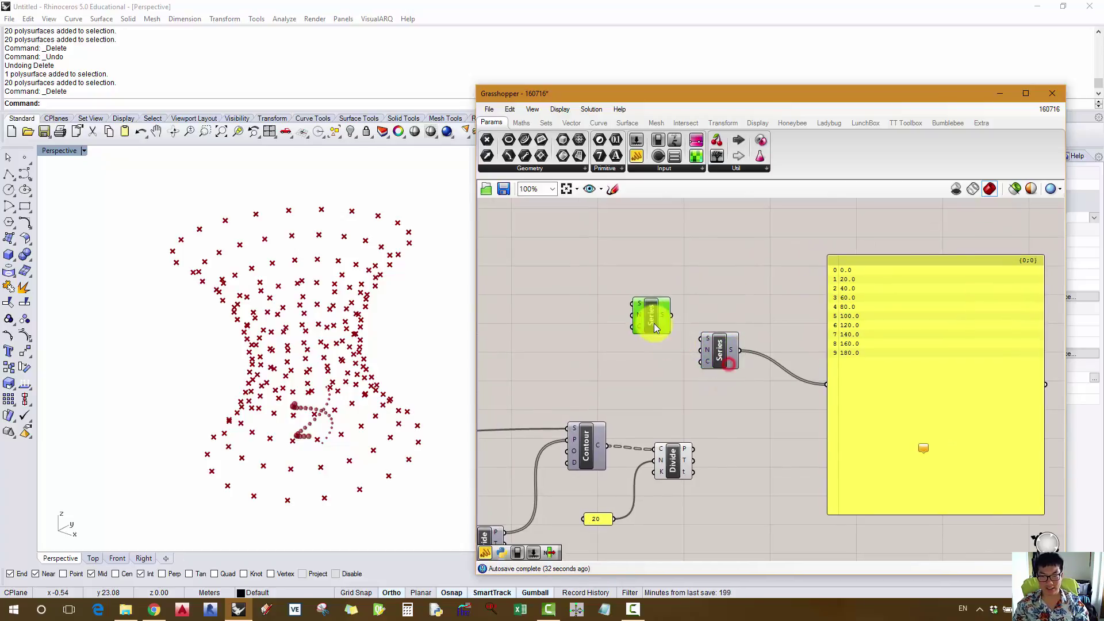
# - Set the copied Series component's step size to 1
pyautogui.rightClick(636, 314)
pyautogui.moveTo(697, 427)
pyautogui.write('4')
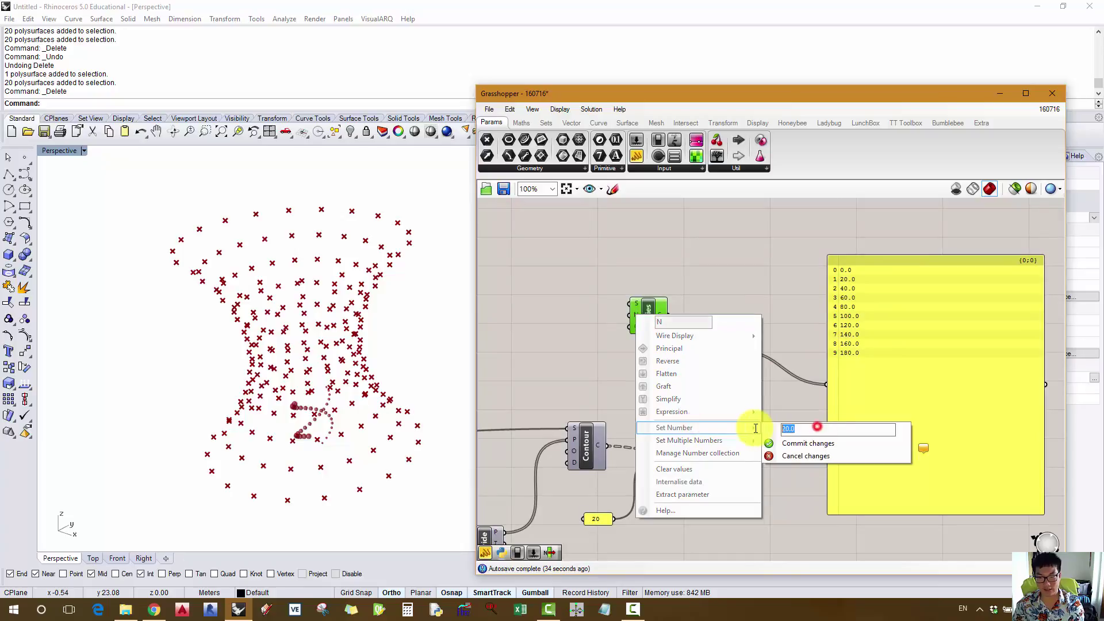
pyautogui.click(787, 448)
pyautogui.rightClick(632, 315)
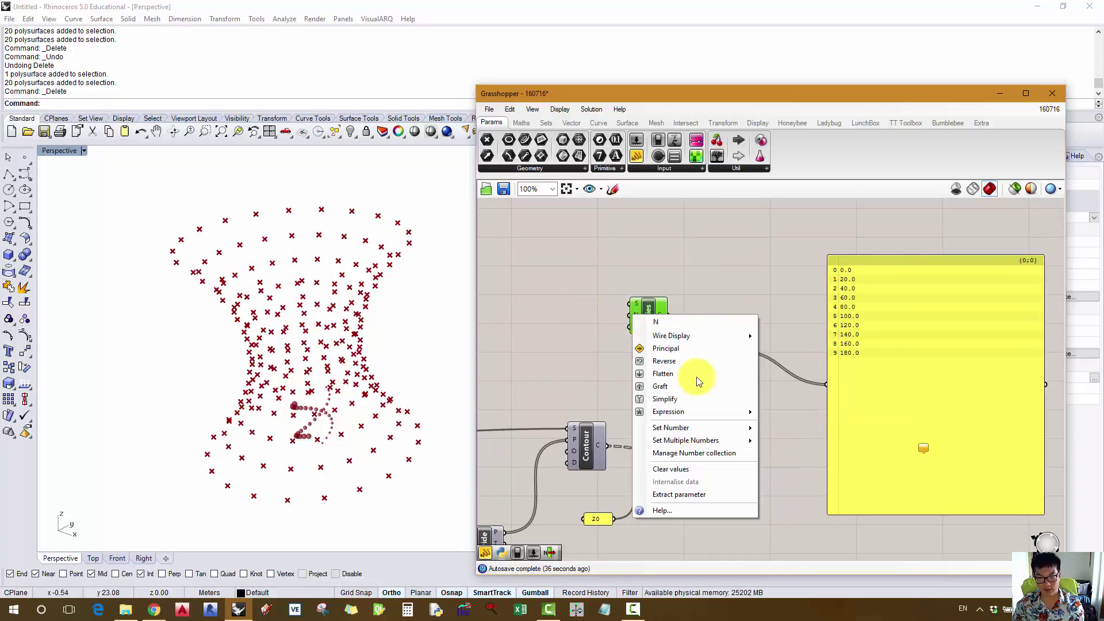
pyautogui.moveTo(713, 429)
pyautogui.click(782, 446)
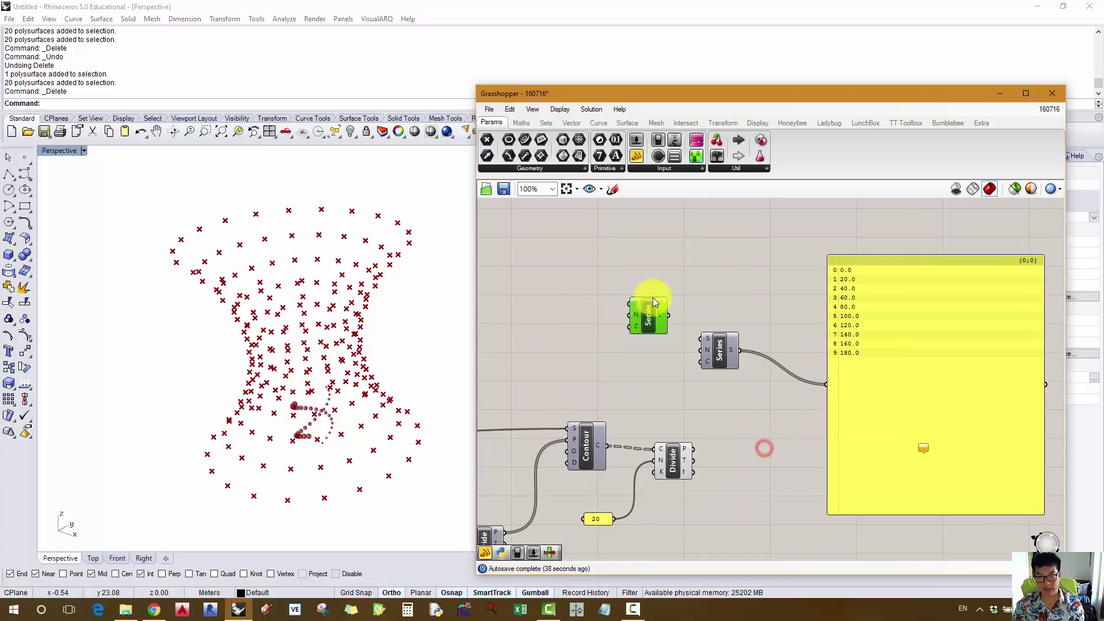
# - Connect the copied Series to the original Series' start input, and delete the values panel after reviewing its last branches
pyautogui.moveTo(669, 315); pyautogui.dragTo(697, 335)
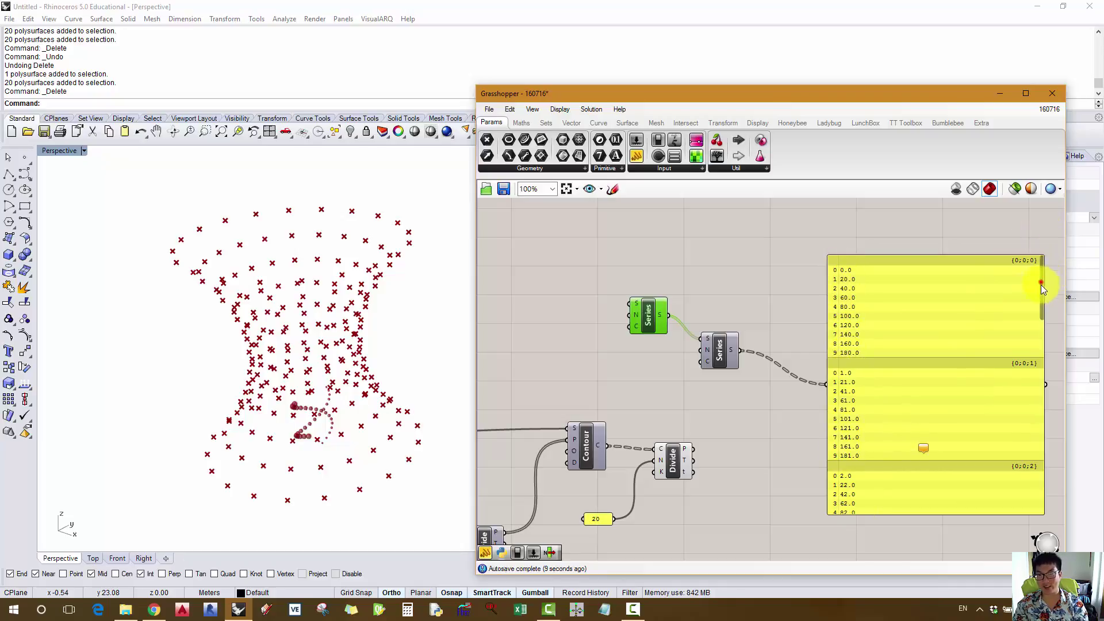
pyautogui.moveTo(1042, 283); pyautogui.dragTo(1038, 484)
pyautogui.click(857, 308)
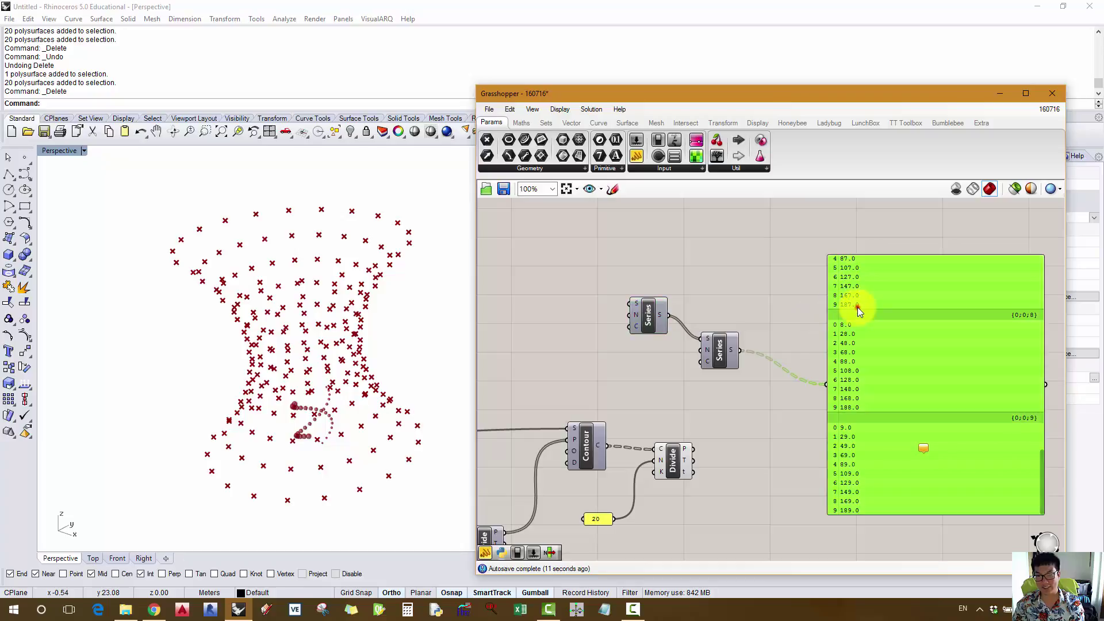
pyautogui.press('Delete')
# - Add a List Item component and place it just before the polyline component
pyautogui.doubleClick(748, 417)
pyautogui.write('item')
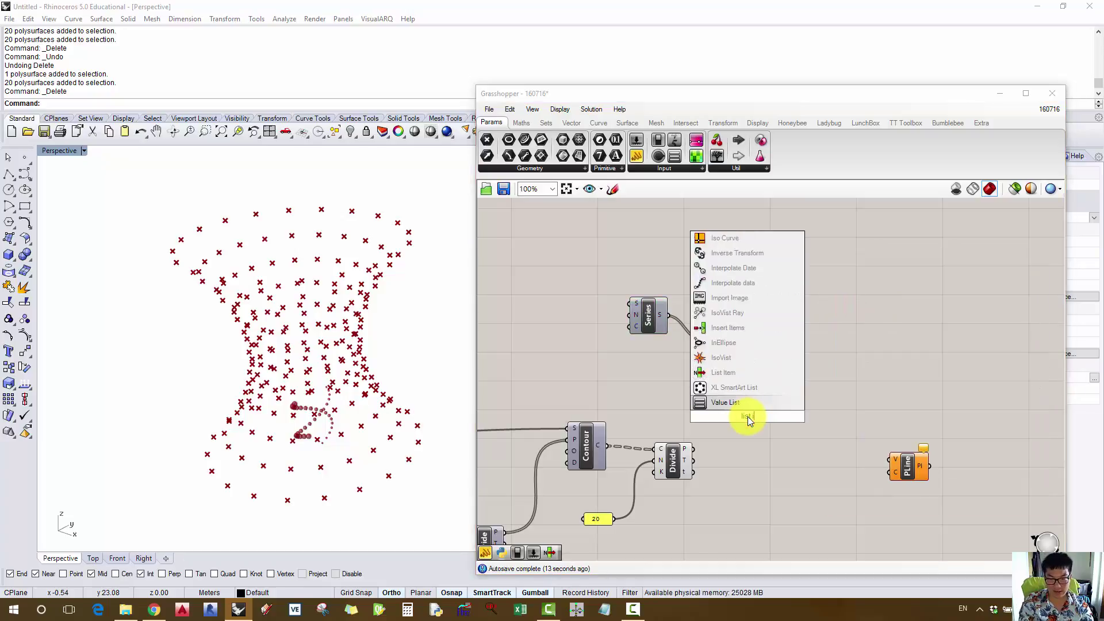
pyautogui.press('Return')
pyautogui.moveTo(748, 416); pyautogui.dragTo(818, 477)
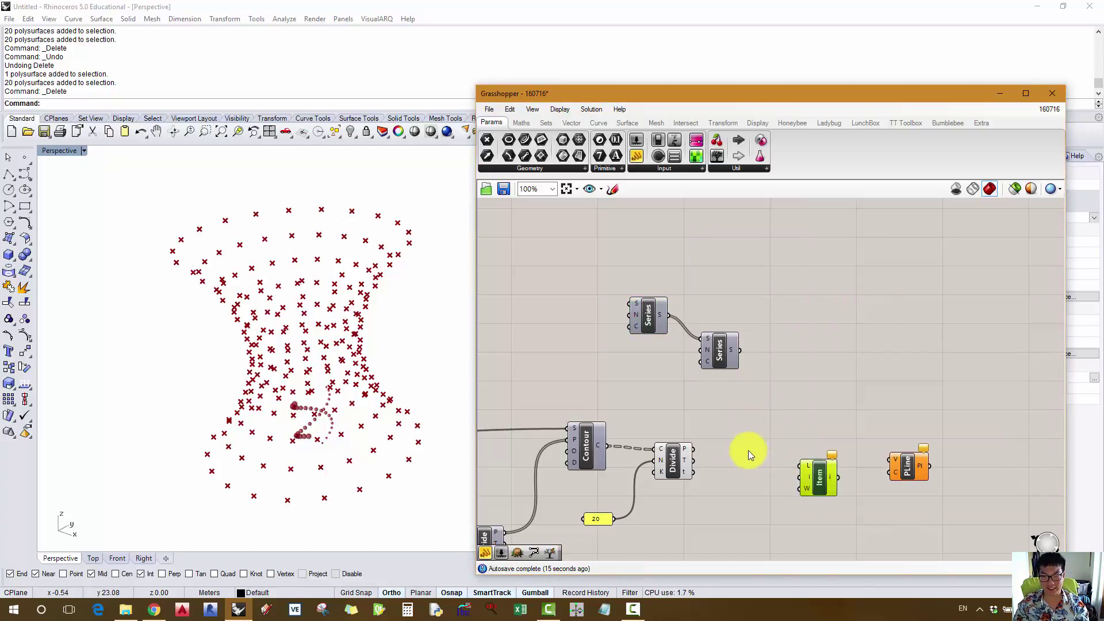
# - Wire the flattened contour points and the second Series' indices into List Item, and its output into the polyline's vertices
pyautogui.rightClick(686, 447)
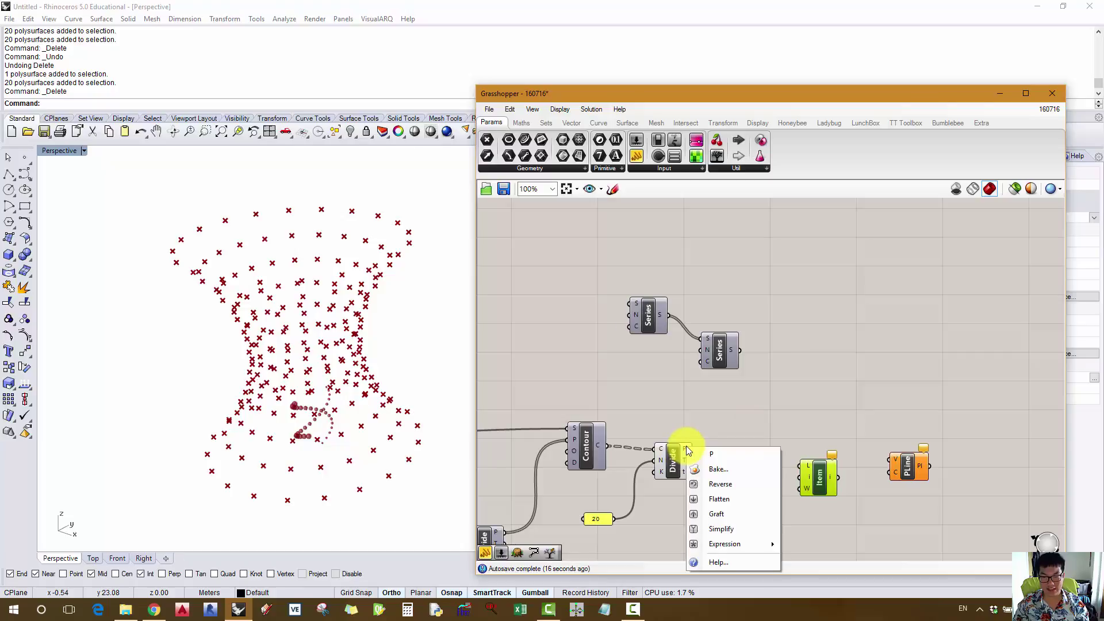
pyautogui.click(719, 499)
pyautogui.moveTo(702, 449); pyautogui.dragTo(801, 467)
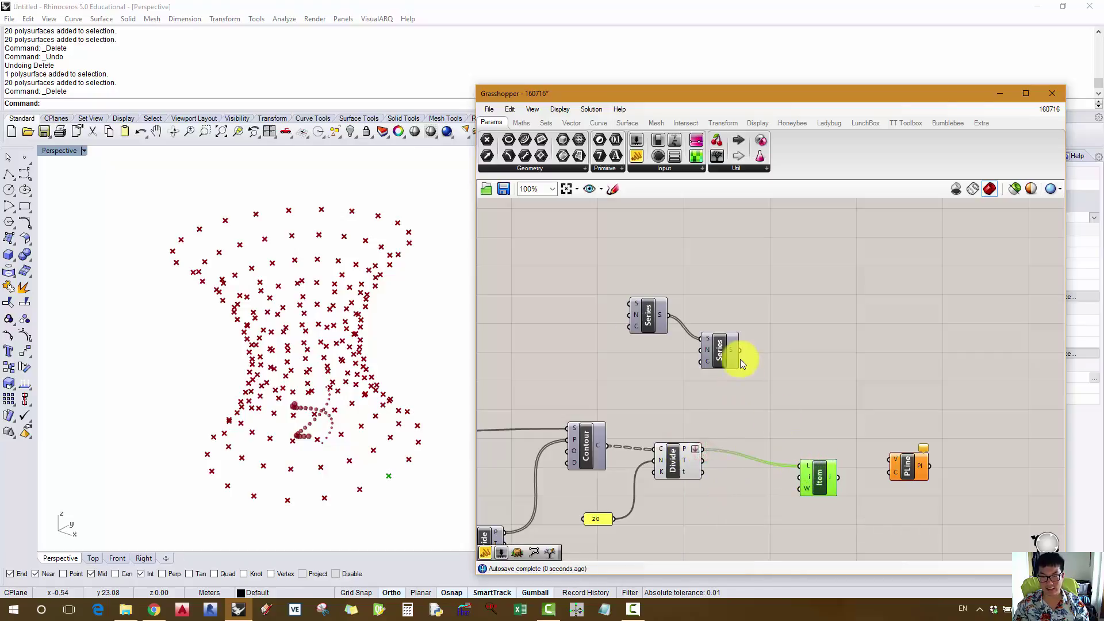
pyautogui.moveTo(740, 350)
pyautogui.mouseDown()
pyautogui.moveTo(802, 482)
pyautogui.moveTo(891, 460)
pyautogui.mouseUp()
pyautogui.moveTo(340, 365)
pyautogui.mouseDown(button='right')
pyautogui.moveTo(358, 404)
pyautogui.moveTo(360, 458)
pyautogui.moveTo(387, 377)
pyautogui.moveTo(404, 454)
pyautogui.moveTo(402, 389)
pyautogui.moveTo(409, 397)
pyautogui.moveTo(397, 436)
pyautogui.moveTo(332, 452)
pyautogui.moveTo(321, 433)
pyautogui.moveTo(336, 448)
pyautogui.mouseUp(button='right')
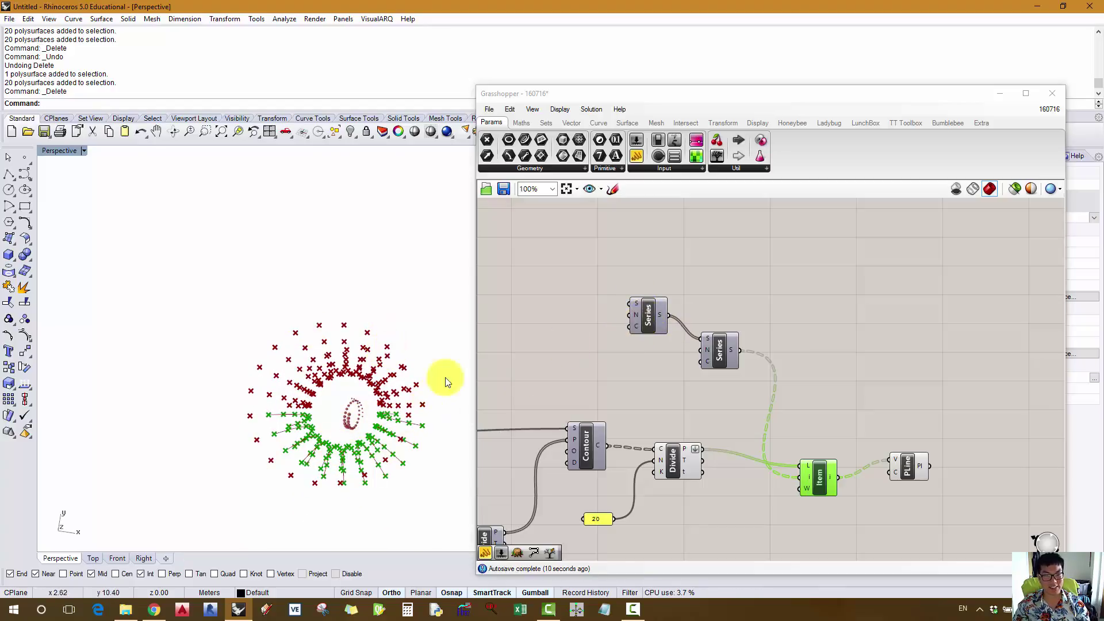
# - Connect the contour Divide Curve's count panel of 20 to the first Series component's count input
pyautogui.moveTo(624, 368); pyautogui.dragTo(705, 301, button='right')
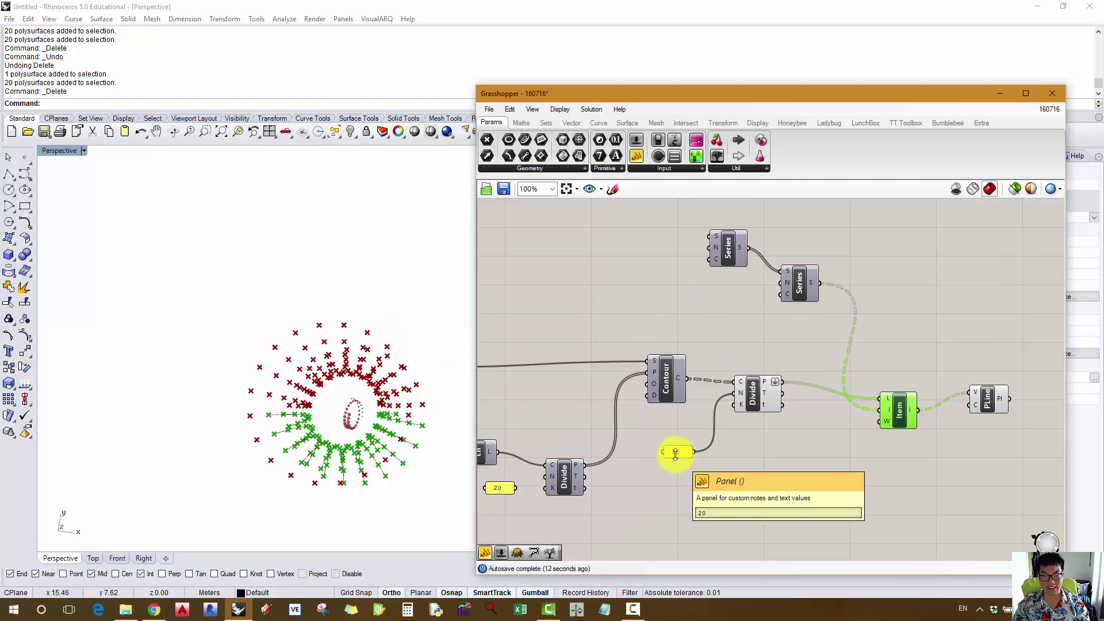
pyautogui.moveTo(706, 261); pyautogui.dragTo(697, 272, button='right')
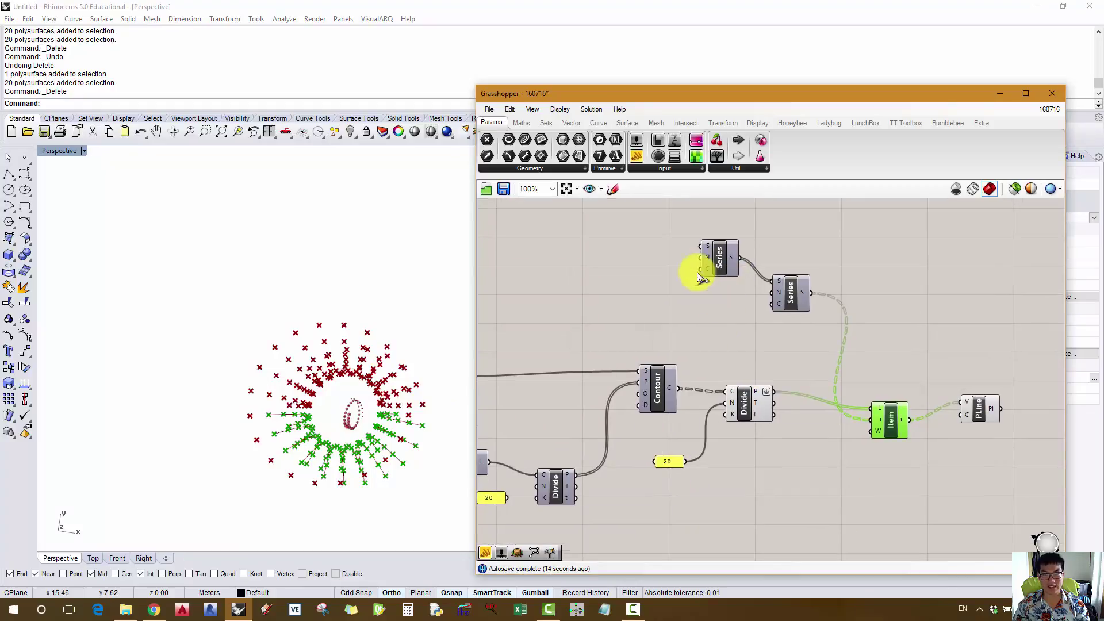
pyautogui.moveTo(686, 461); pyautogui.dragTo(701, 268)
pyautogui.moveTo(406, 394); pyautogui.dragTo(352, 345, button='right')
# - Check the flattened contour division points in a temporary panel, and delete the panel
pyautogui.moveTo(636, 158); pyautogui.dragTo(864, 277)
pyautogui.moveTo(937, 314); pyautogui.dragTo(861, 333, button='right')
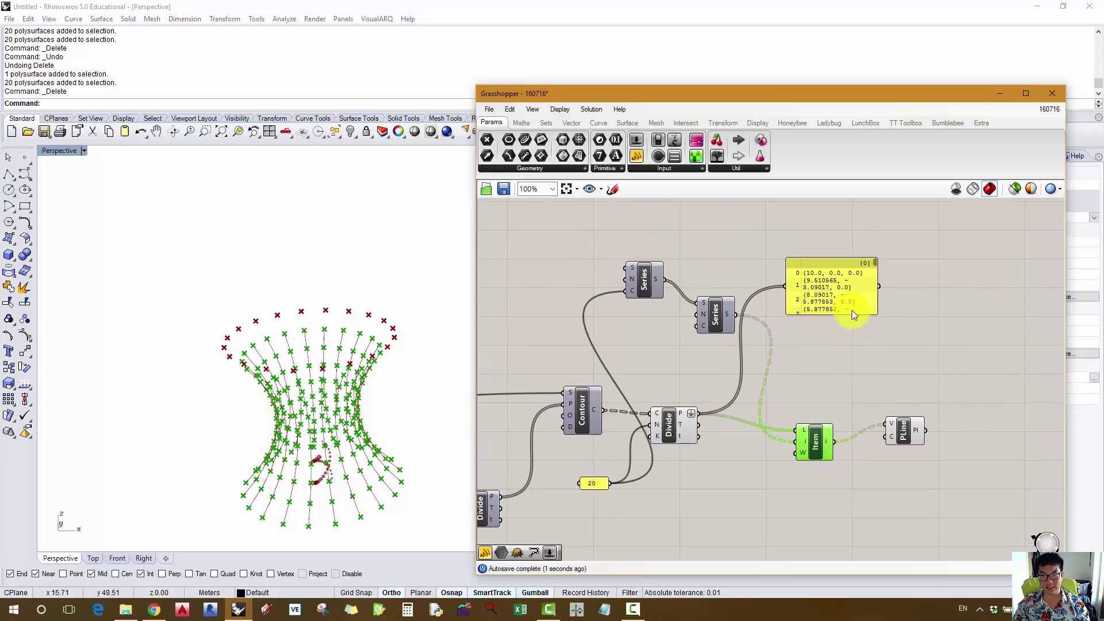
pyautogui.moveTo(819, 294); pyautogui.dragTo(874, 294)
pyautogui.press('Delete')
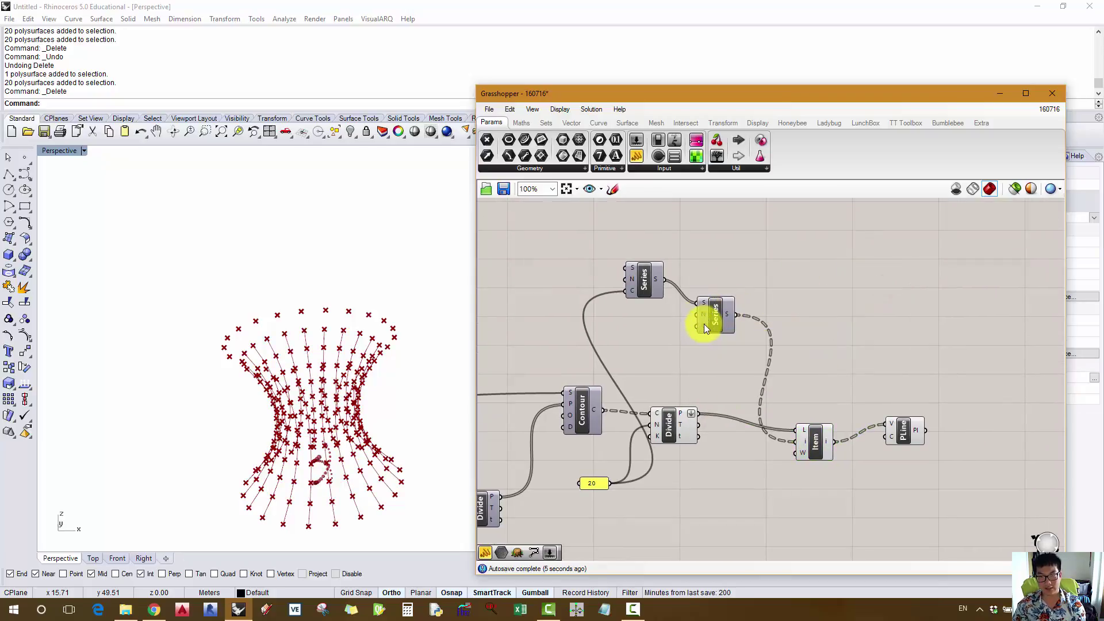
# - Examine the Contour output in a temporary panel through its last branch to count the curves, and delete the panel
pyautogui.rightClick(704, 325)
pyautogui.click(675, 346)
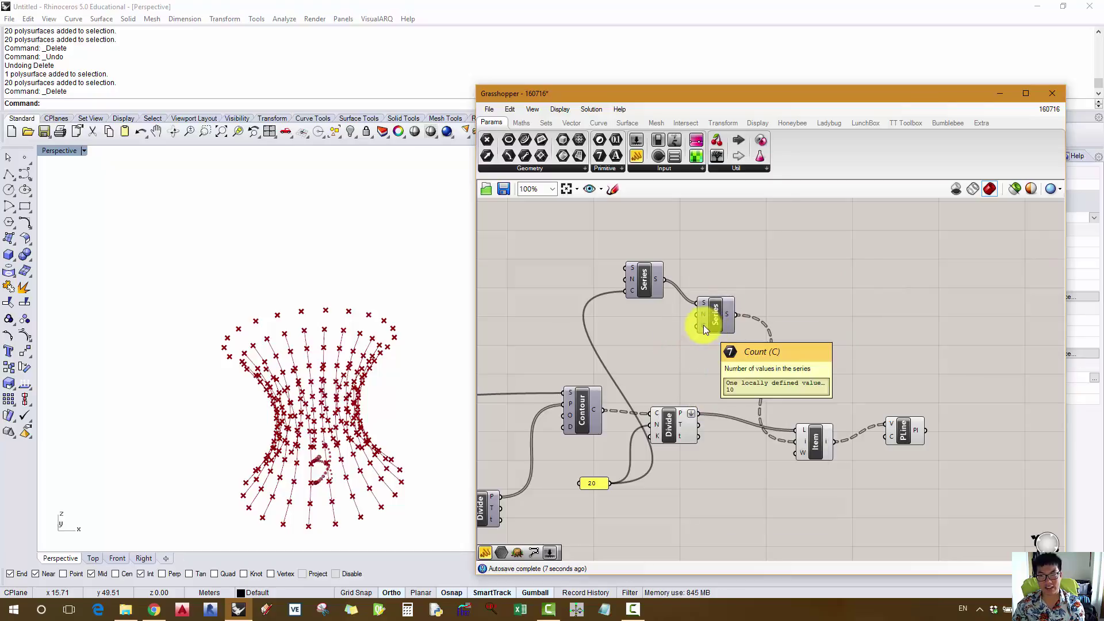
pyautogui.moveTo(653, 351); pyautogui.dragTo(734, 339, button='right')
pyautogui.moveTo(637, 155); pyautogui.dragTo(698, 373)
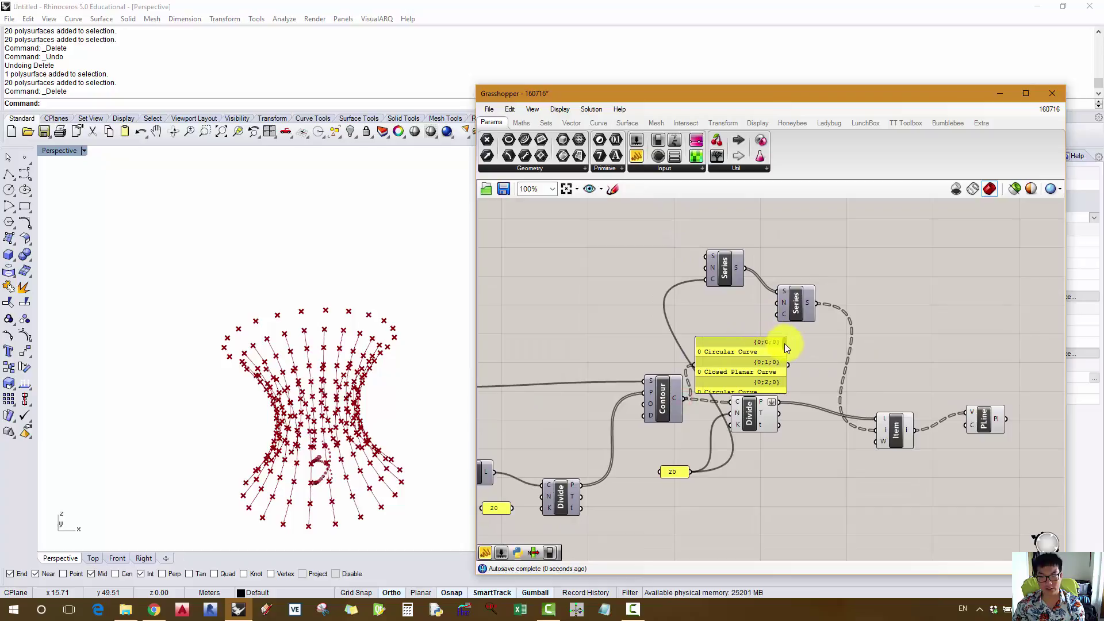
pyautogui.moveTo(785, 343); pyautogui.dragTo(788, 392)
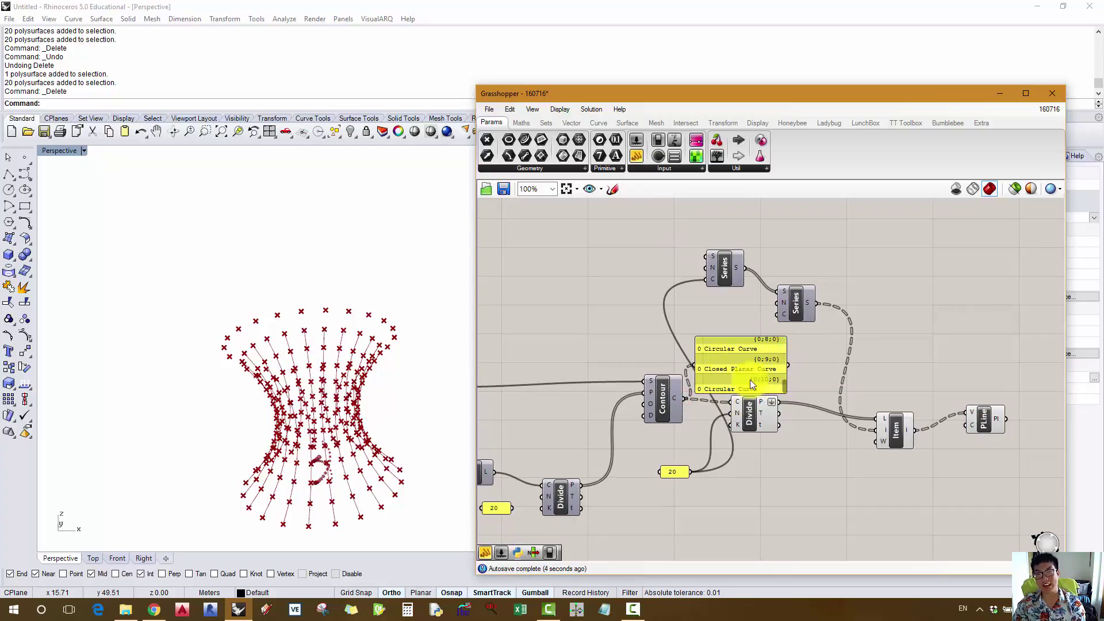
pyautogui.click(765, 381)
pyautogui.press('Delete')
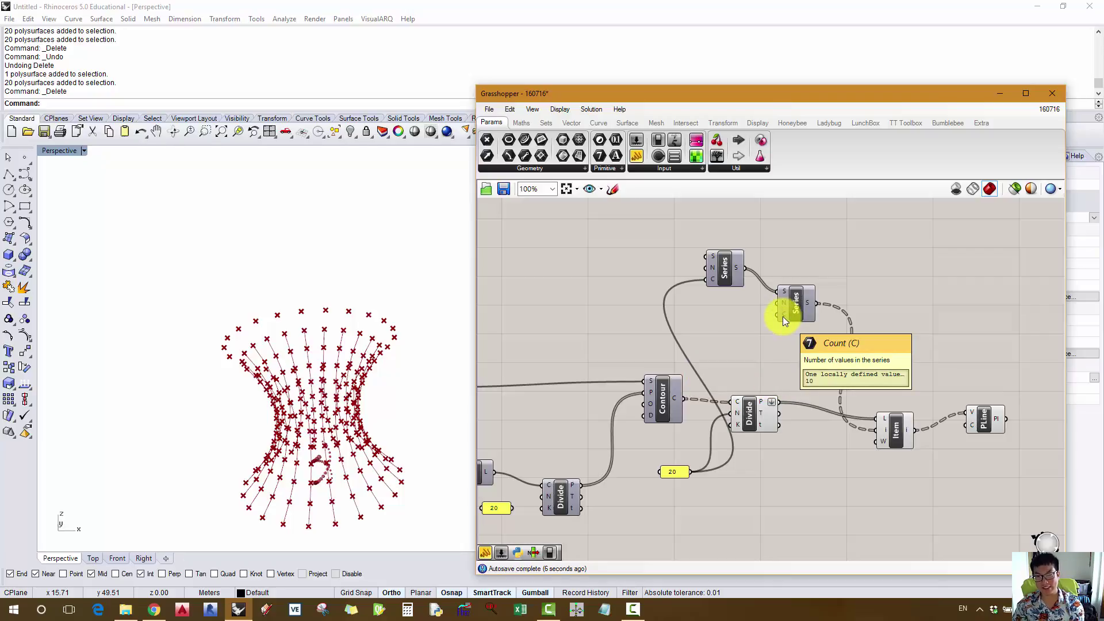
# - Set the second Series component's count to 11
pyautogui.rightClick(784, 318)
pyautogui.moveTo(845, 430)
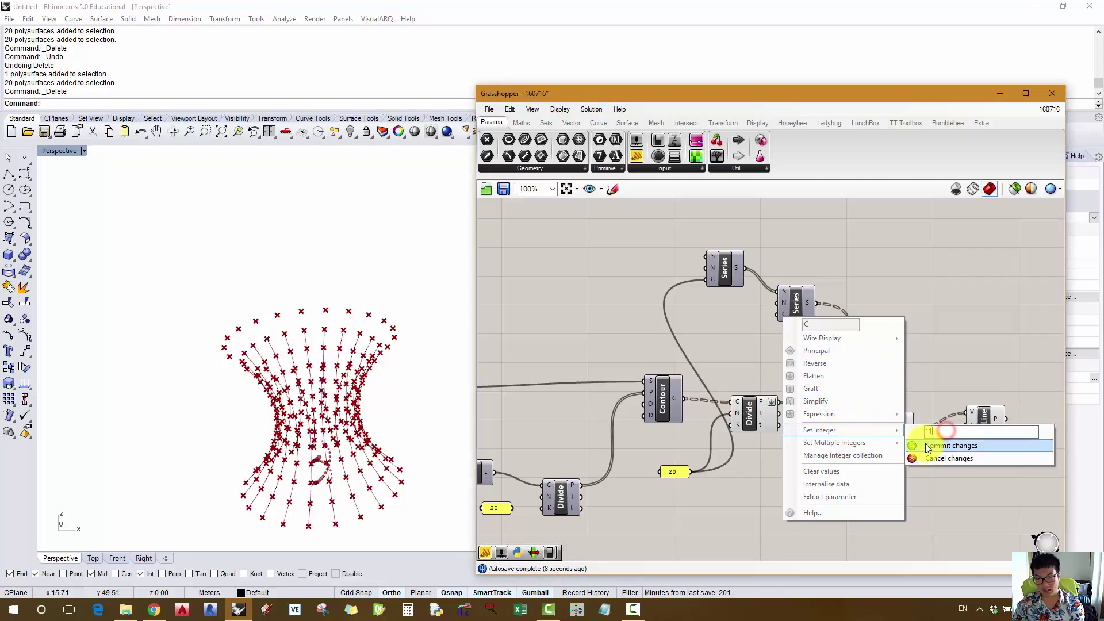
pyautogui.click(915, 446)
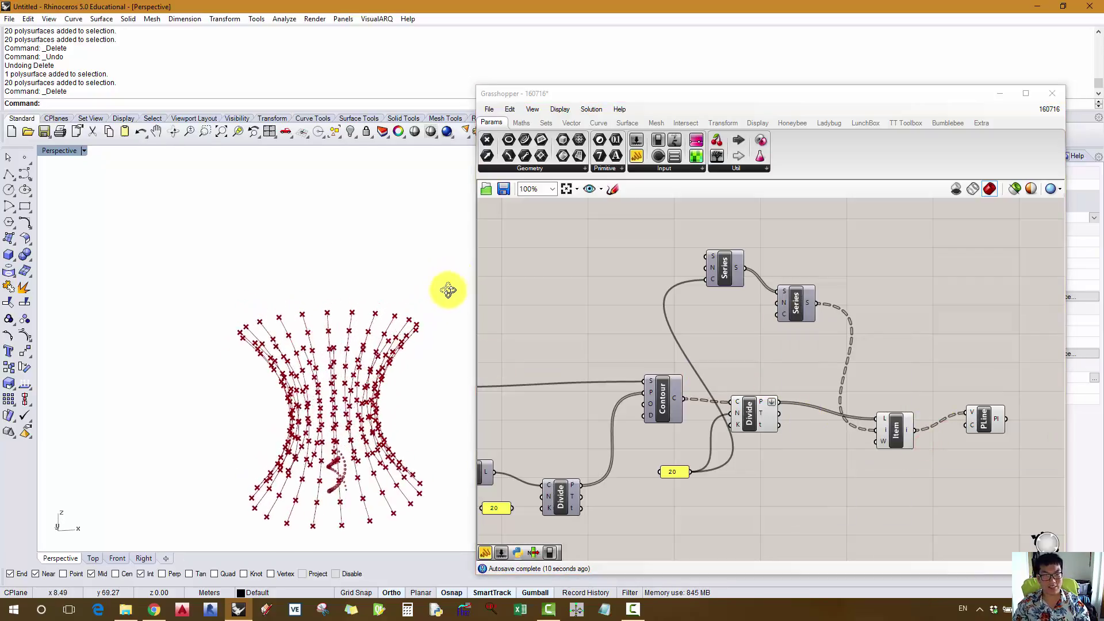
# - Add a Pipe component after the contour PLine component and connect the polyline output to its curve input
pyautogui.click(868, 338)
pyautogui.moveTo(868, 337); pyautogui.dragTo(693, 329, button='right')
pyautogui.doubleClick(868, 387)
pyautogui.write('pi')
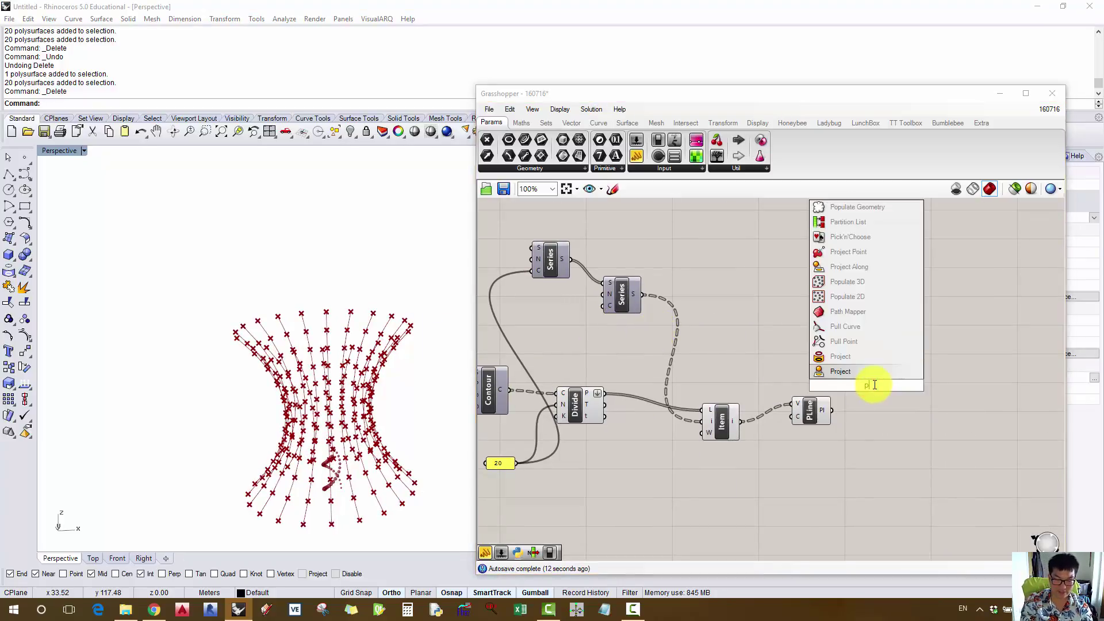
pyautogui.write('pe')
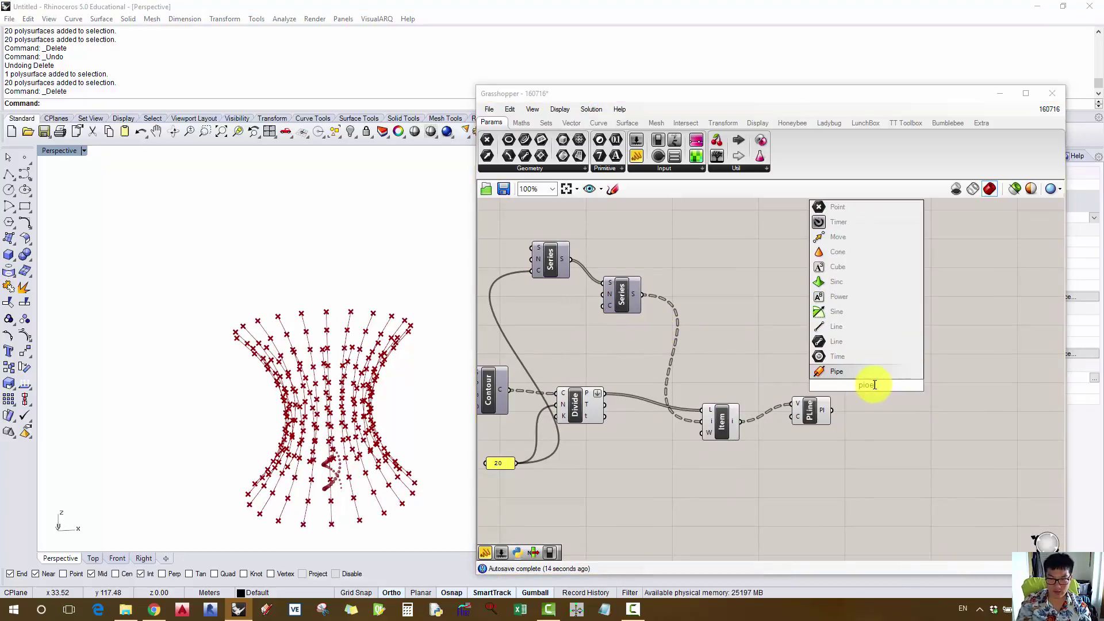
pyautogui.click(854, 366)
pyautogui.moveTo(865, 388); pyautogui.dragTo(827, 415)
pyautogui.moveTo(915, 412); pyautogui.dragTo(922, 408)
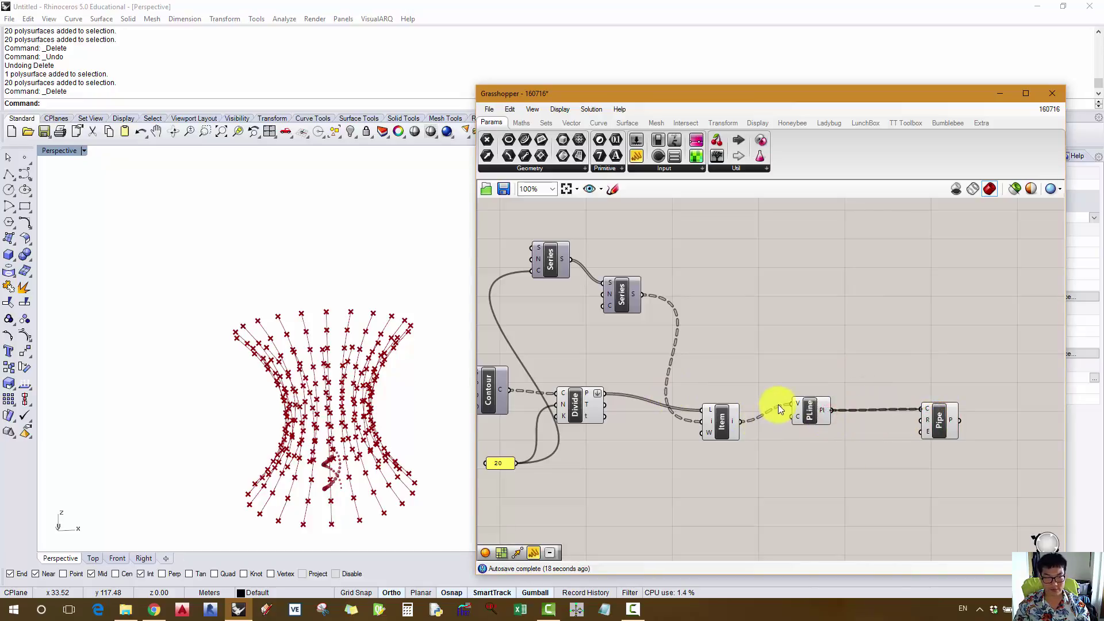
# - Set the Pipe component's radius to 0.2 and check the thinner pipes in the Perspective view
pyautogui.rightClick(926, 420)
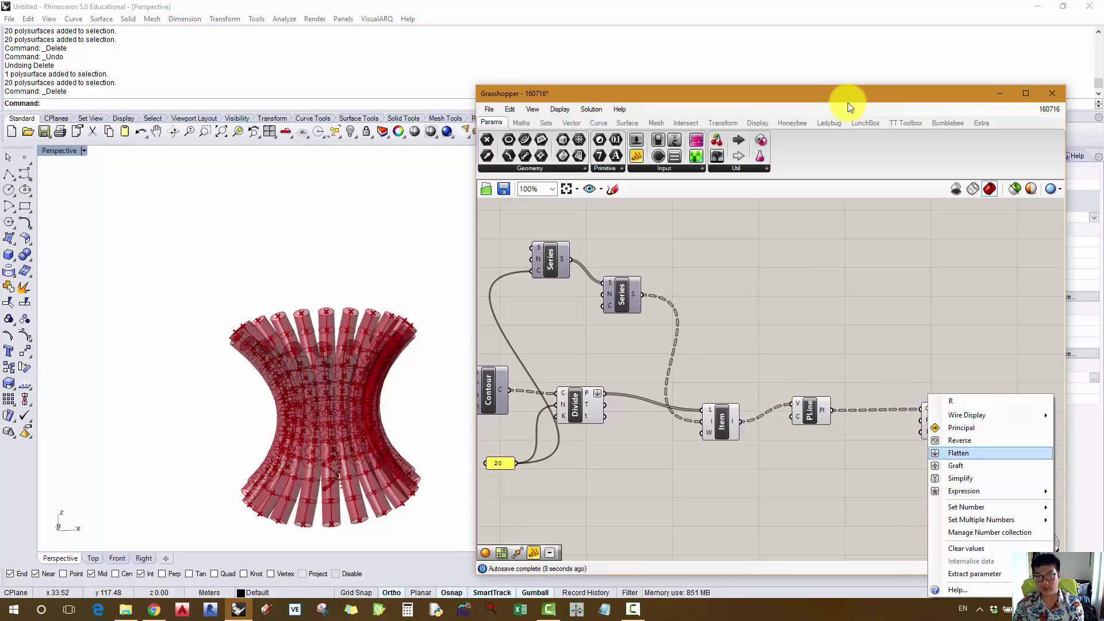
pyautogui.moveTo(848, 103); pyautogui.dragTo(536, 87)
pyautogui.rightClick(634, 404)
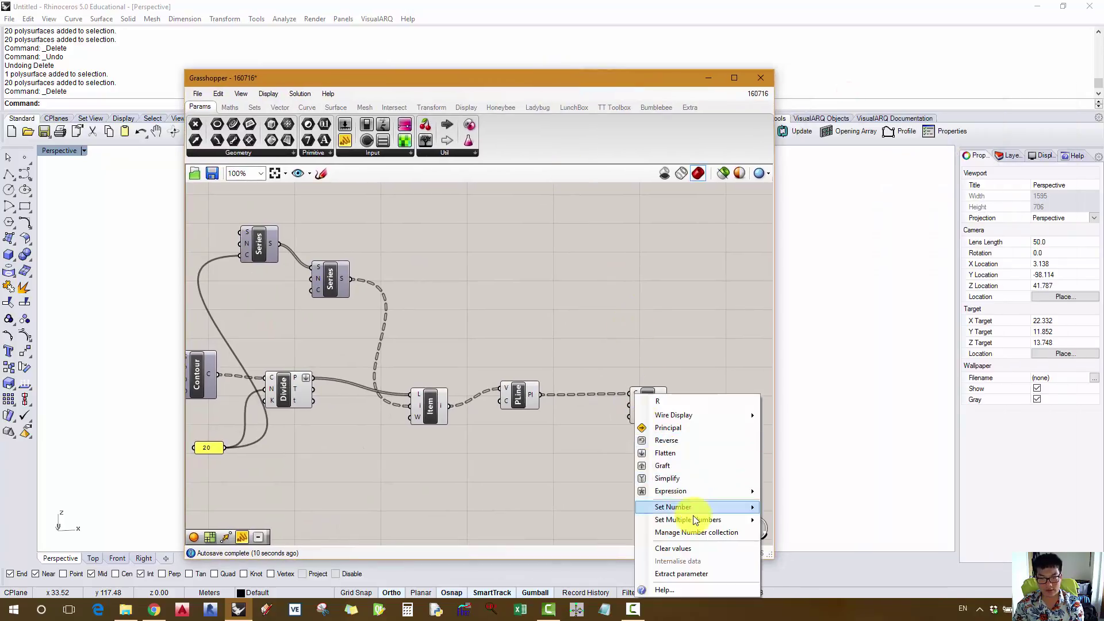
pyautogui.moveTo(697, 508)
pyautogui.write('0.2')
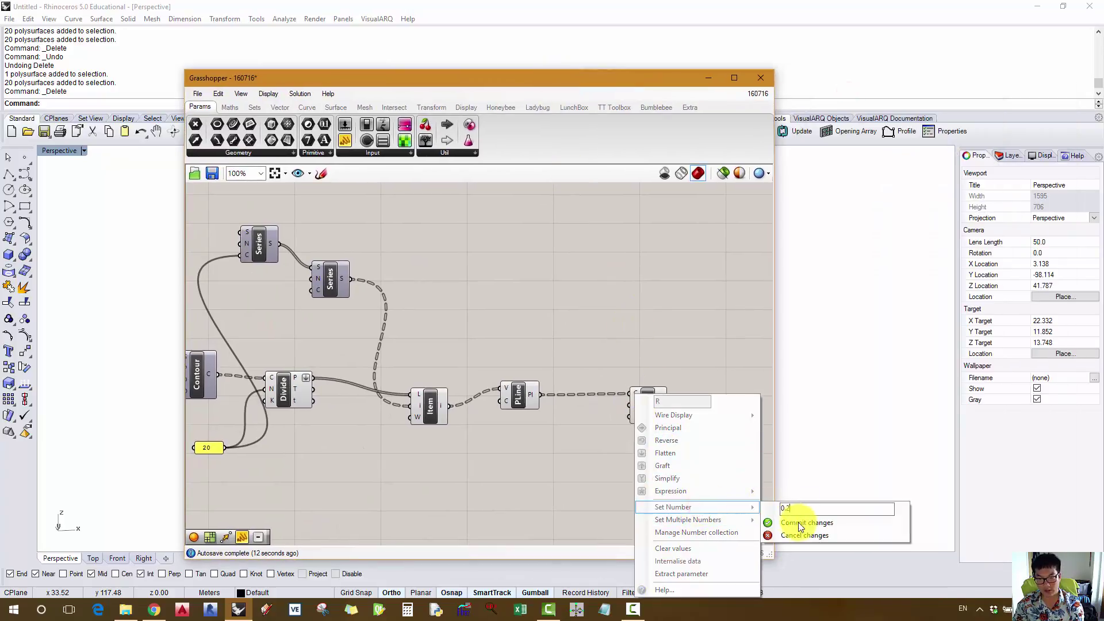
pyautogui.click(801, 523)
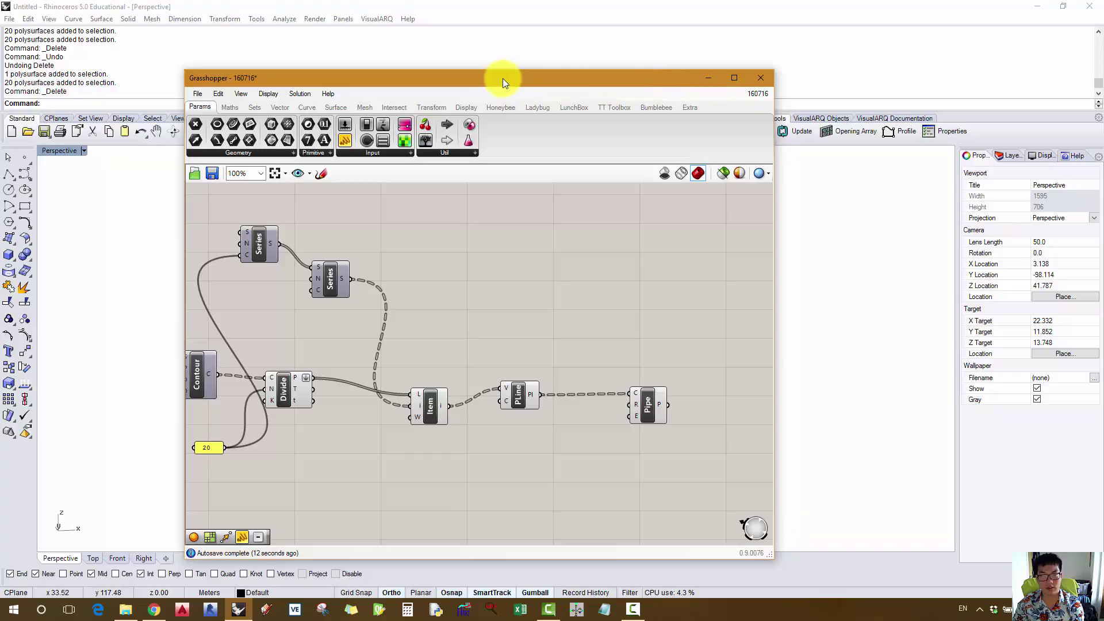
pyautogui.moveTo(486, 79); pyautogui.dragTo(721, 93)
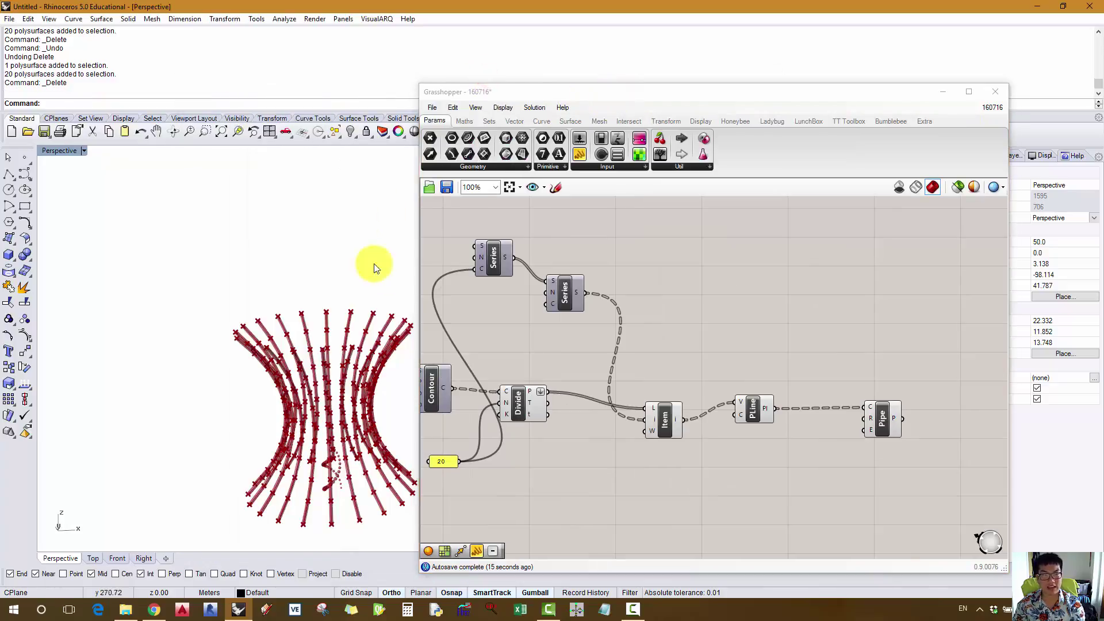
pyautogui.scroll(-1, 687, 281)
pyautogui.scroll(-1, 686, 281)
pyautogui.moveTo(315, 326)
pyautogui.mouseDown(button='right')
pyautogui.moveTo(301, 362)
pyautogui.moveTo(273, 330)
pyautogui.moveTo(305, 310)
pyautogui.mouseUp(button='right')
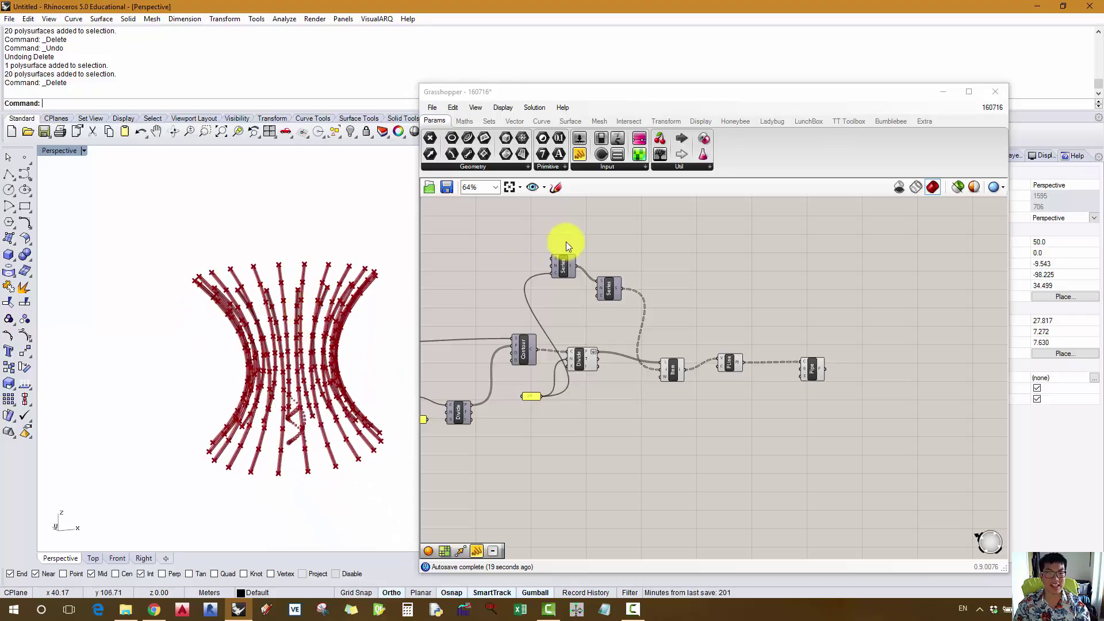
# - Duplicate the earlier Shift List component with its Shift slider and place the copy below the contour Divide and List Item components
pyautogui.moveTo(526, 222); pyautogui.dragTo(523, 218, button='right')
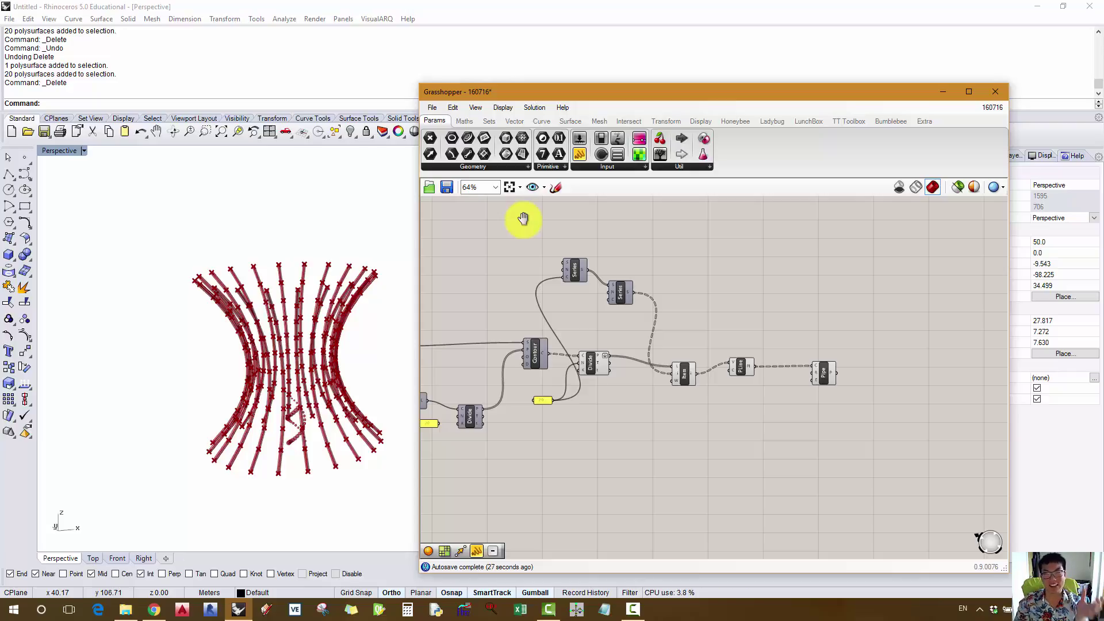
pyautogui.scroll(-6, 535, 263)
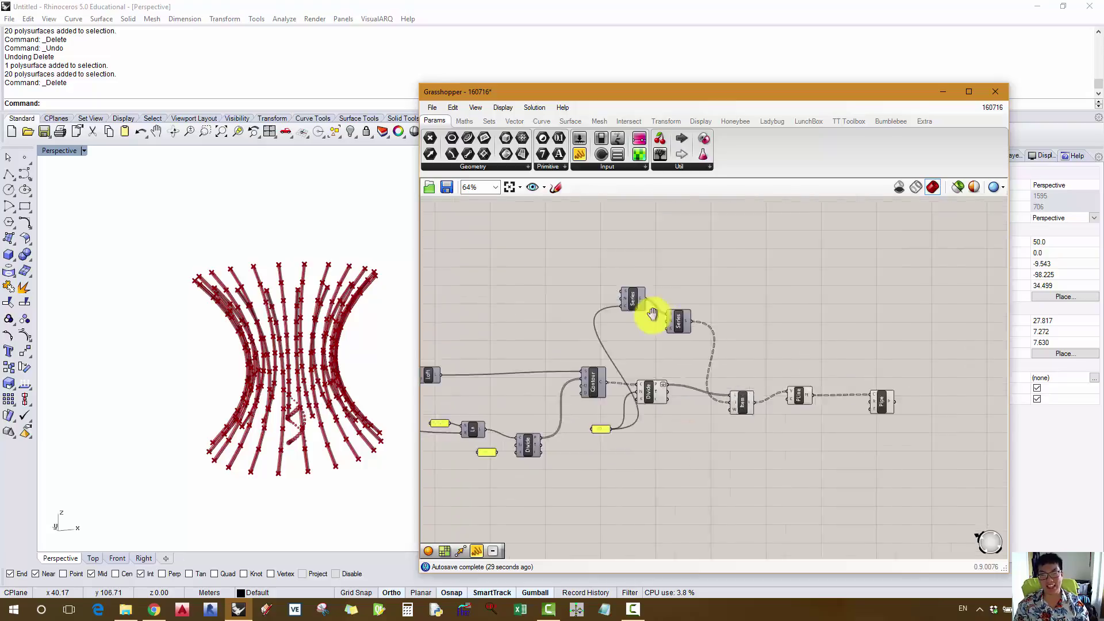
pyautogui.scroll(9, 608, 277)
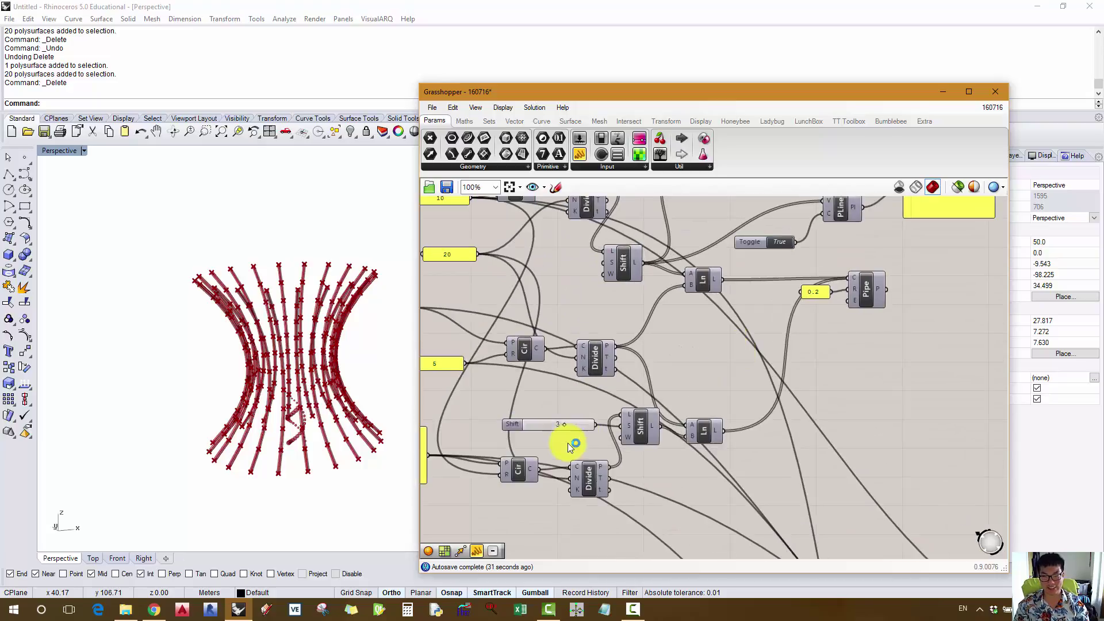
pyautogui.click(678, 424)
pyautogui.moveTo(676, 362); pyautogui.dragTo(572, 469)
pyautogui.hotkey('ctrl', 'c')
pyautogui.hotkey('ctrl', 'v')
pyautogui.scroll(-7, 651, 291)
pyautogui.moveTo(695, 434); pyautogui.dragTo(703, 509)
pyautogui.scroll(7, 927, 404)
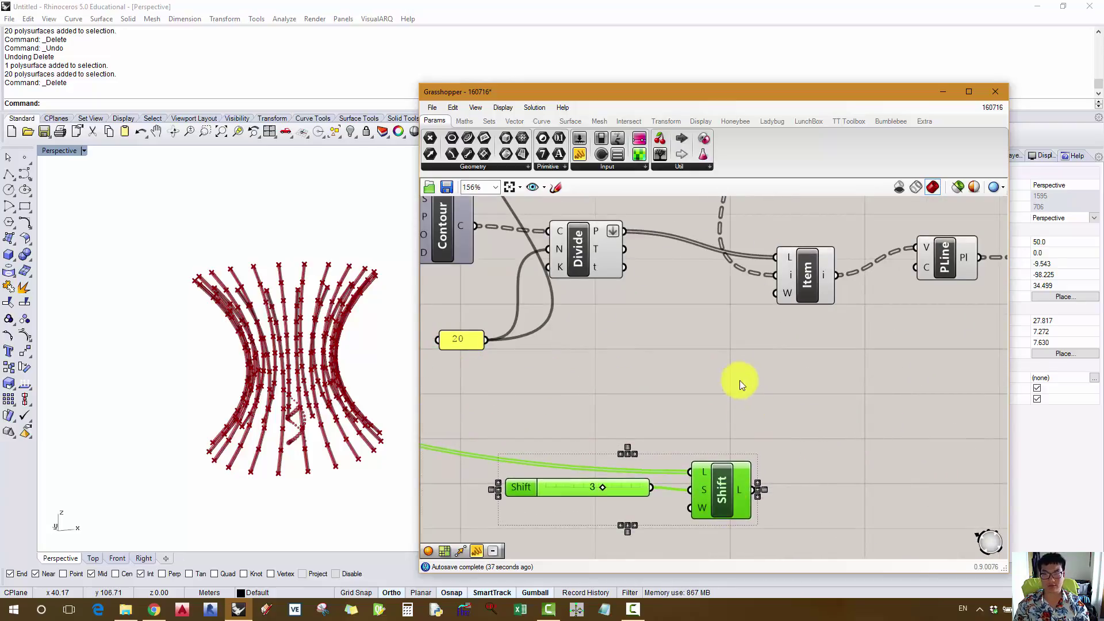
# - Reposition the contour PLine and List Item components to tidy the chain leading to the Pipe component
pyautogui.scroll(-4, 736, 385)
pyautogui.moveTo(815, 343); pyautogui.dragTo(858, 356)
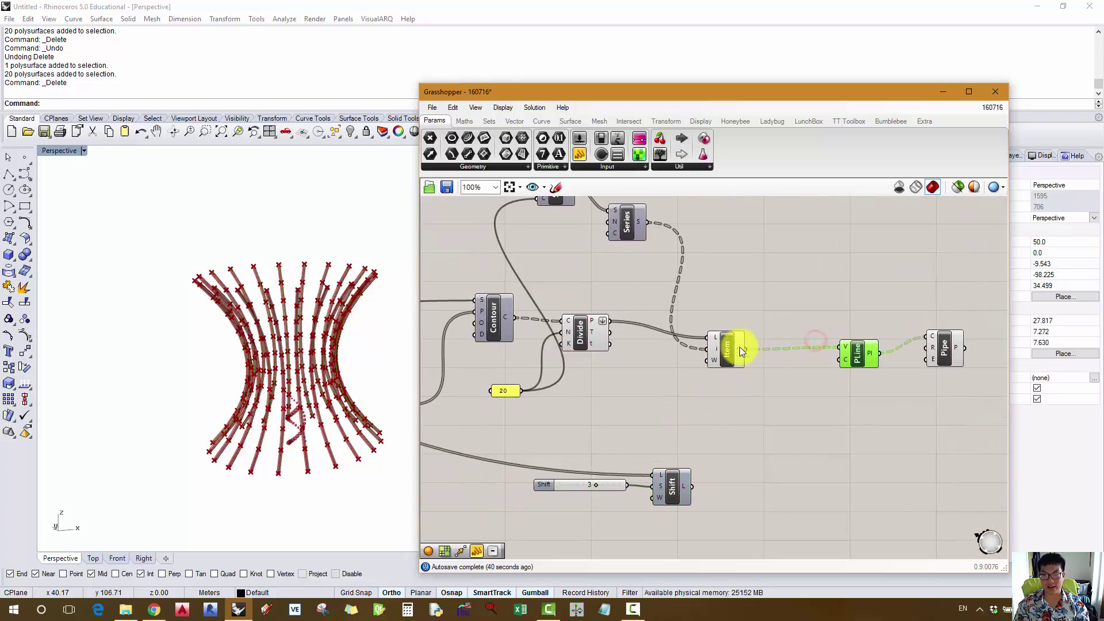
pyautogui.moveTo(733, 346); pyautogui.dragTo(775, 336)
pyautogui.click(660, 362)
# - Turn on the Contour component's preview, and move the contour Divide component and its count panel closer to List Item
pyautogui.moveTo(596, 266); pyautogui.dragTo(731, 266, button='right')
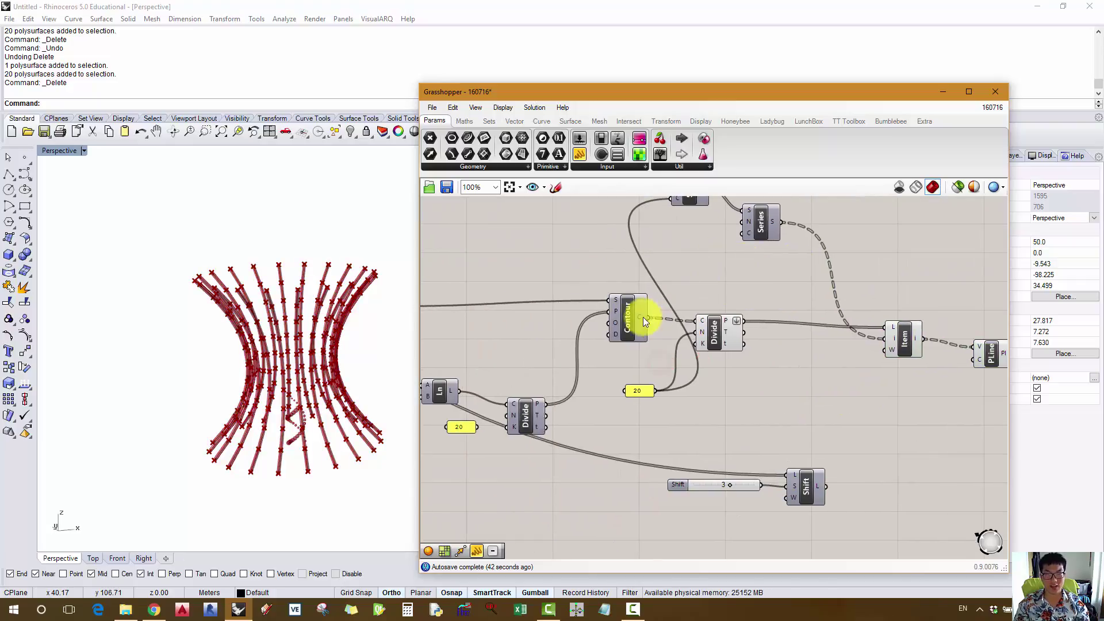
pyautogui.click(638, 340)
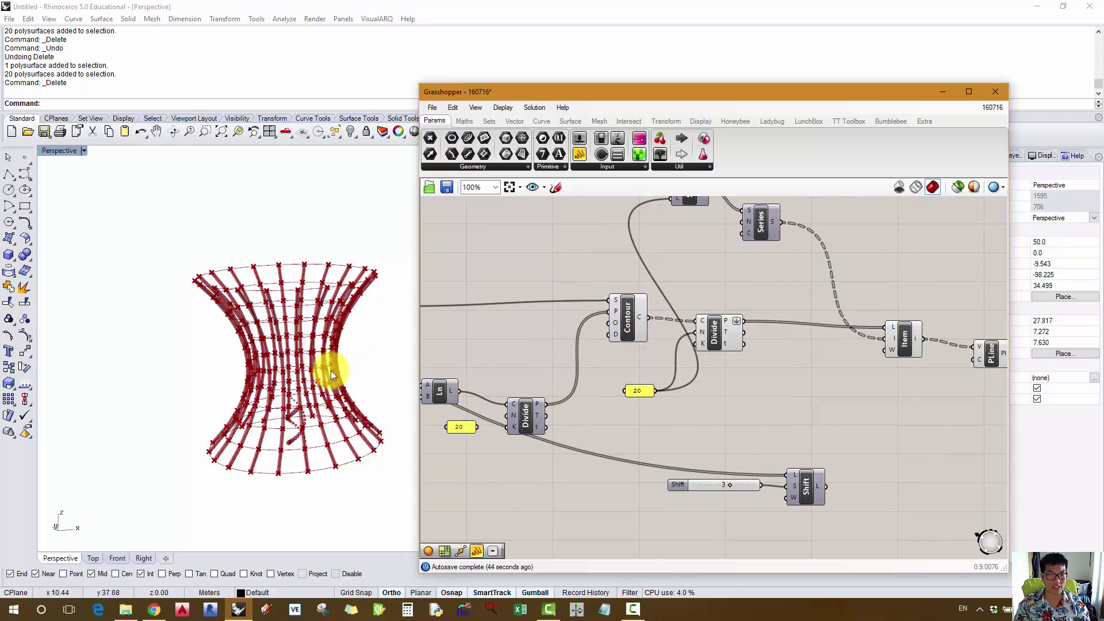
pyautogui.moveTo(641, 318)
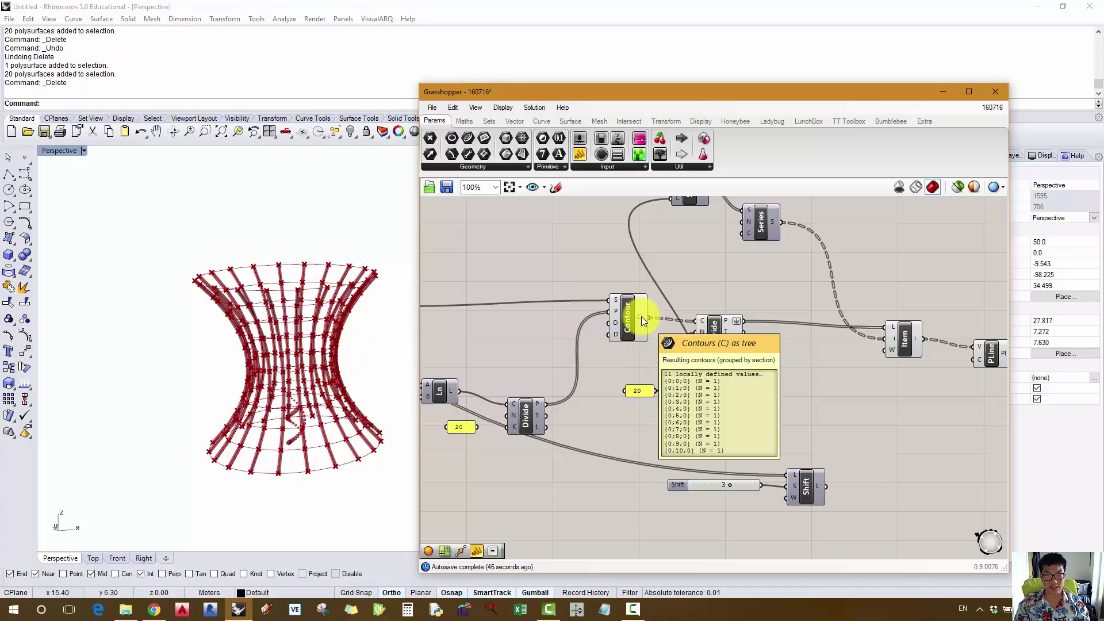
pyautogui.moveTo(700, 332); pyautogui.dragTo(668, 332)
pyautogui.moveTo(743, 362); pyautogui.dragTo(779, 311)
pyautogui.click(650, 274)
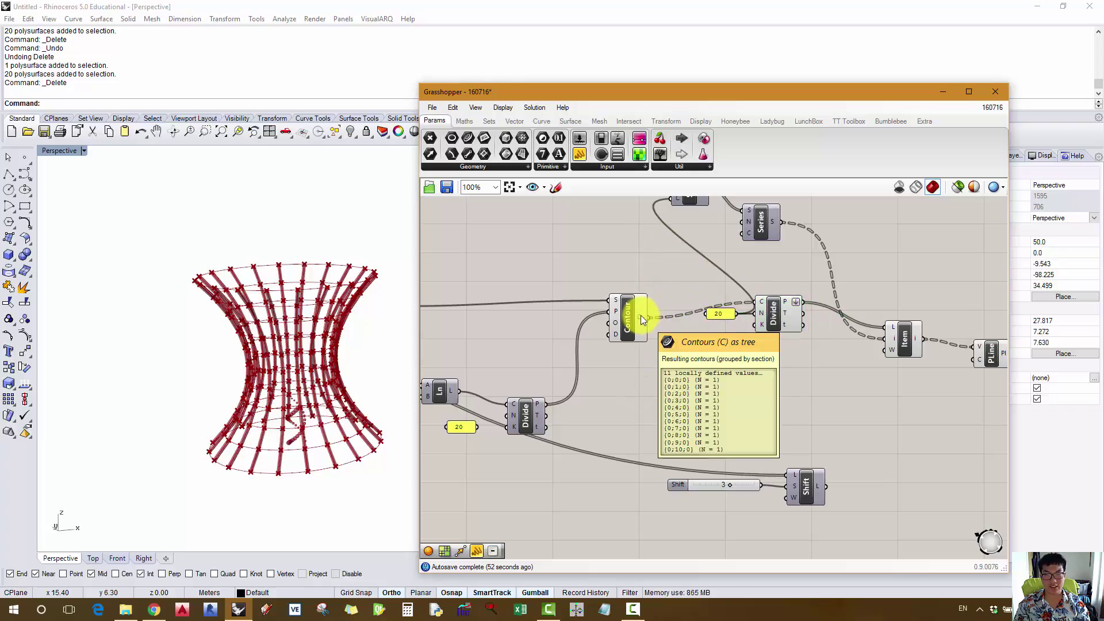
# - Inspect the Contour curves in a temporary panel, and switch the panel to the contour Divide's points output
pyautogui.moveTo(580, 156); pyautogui.dragTo(747, 354)
pyautogui.moveTo(649, 317); pyautogui.dragTo(825, 394)
pyautogui.moveTo(730, 339); pyautogui.dragTo(628, 333, button='right')
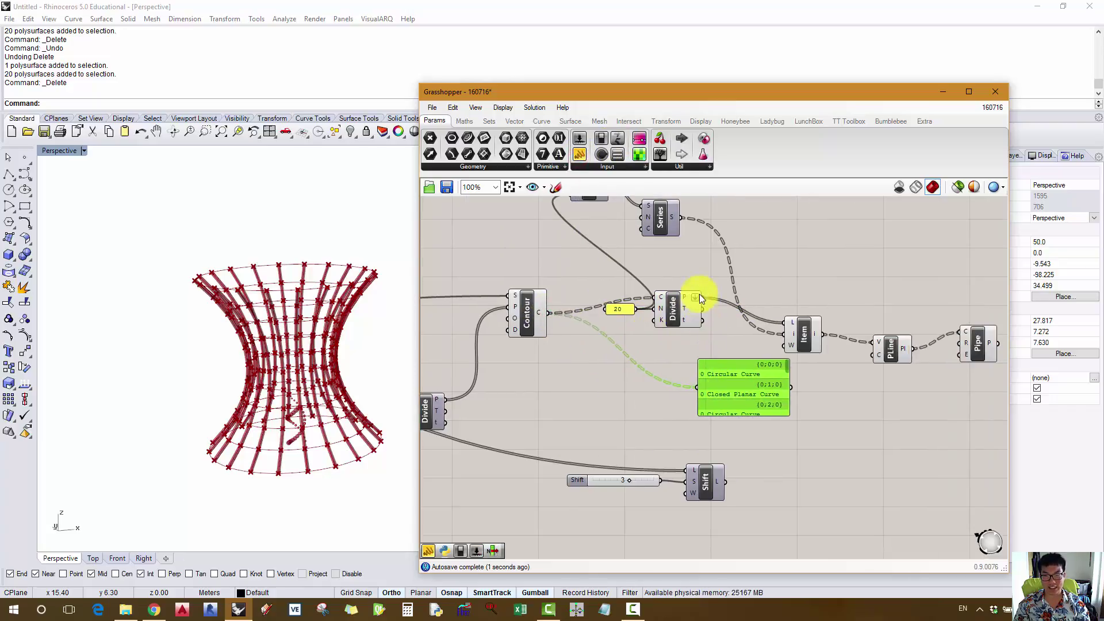
pyautogui.moveTo(702, 297); pyautogui.dragTo(709, 360)
pyautogui.moveTo(719, 266); pyautogui.dragTo(640, 315)
pyautogui.moveTo(671, 264); pyautogui.dragTo(616, 320, button='right')
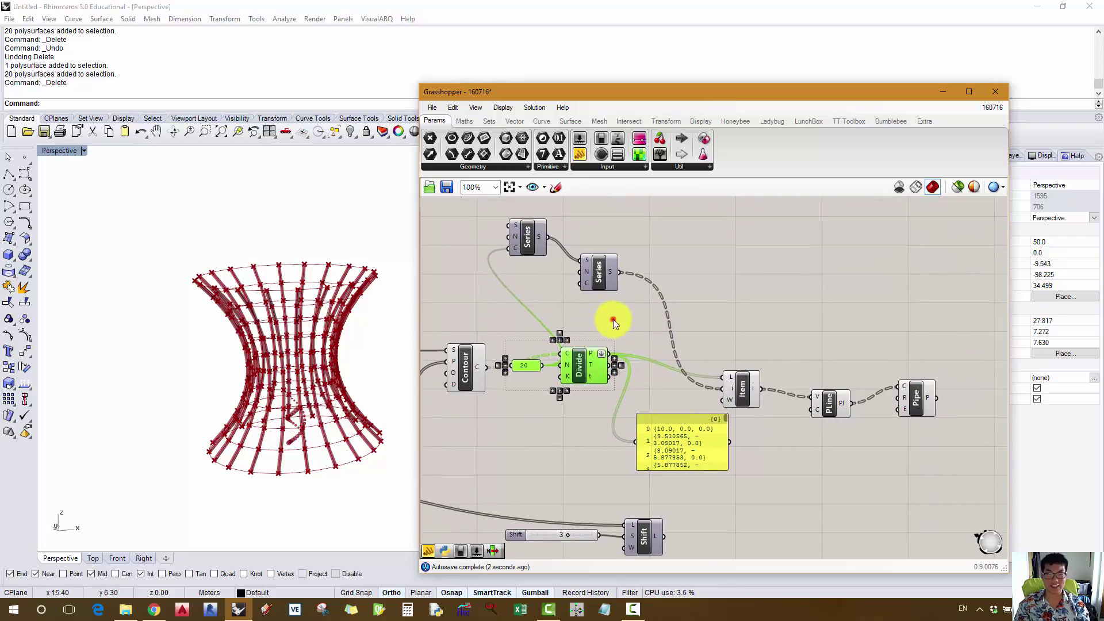
# - Remove Flatten from the contour Divide's points output and flatten the List Item's list input instead
pyautogui.click(614, 319)
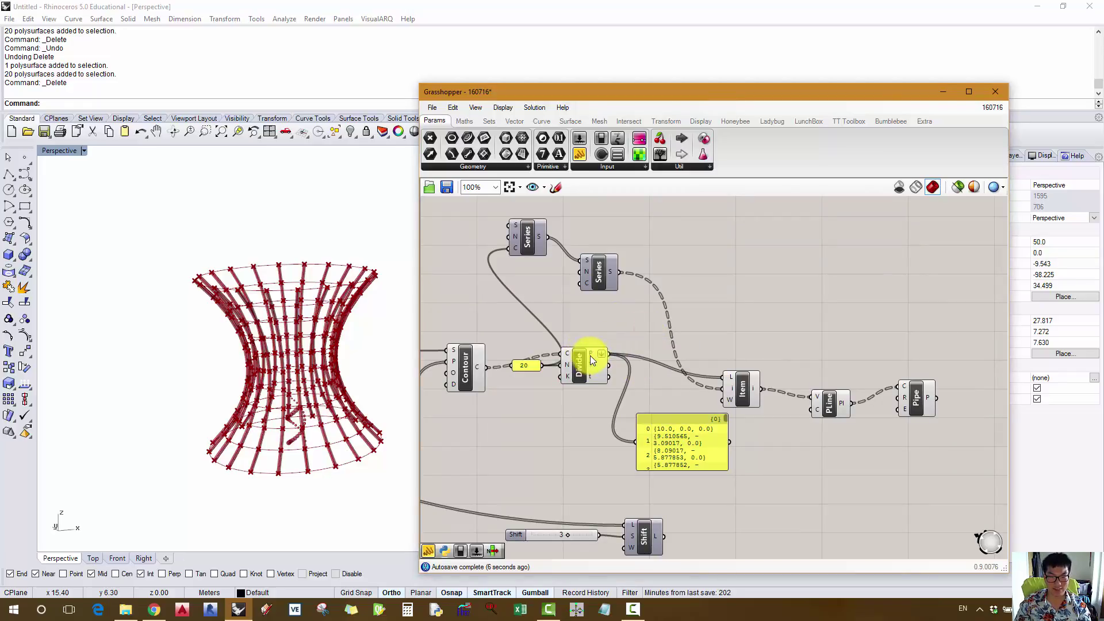
pyautogui.rightClick(592, 359)
pyautogui.click(617, 420)
pyautogui.click(629, 312)
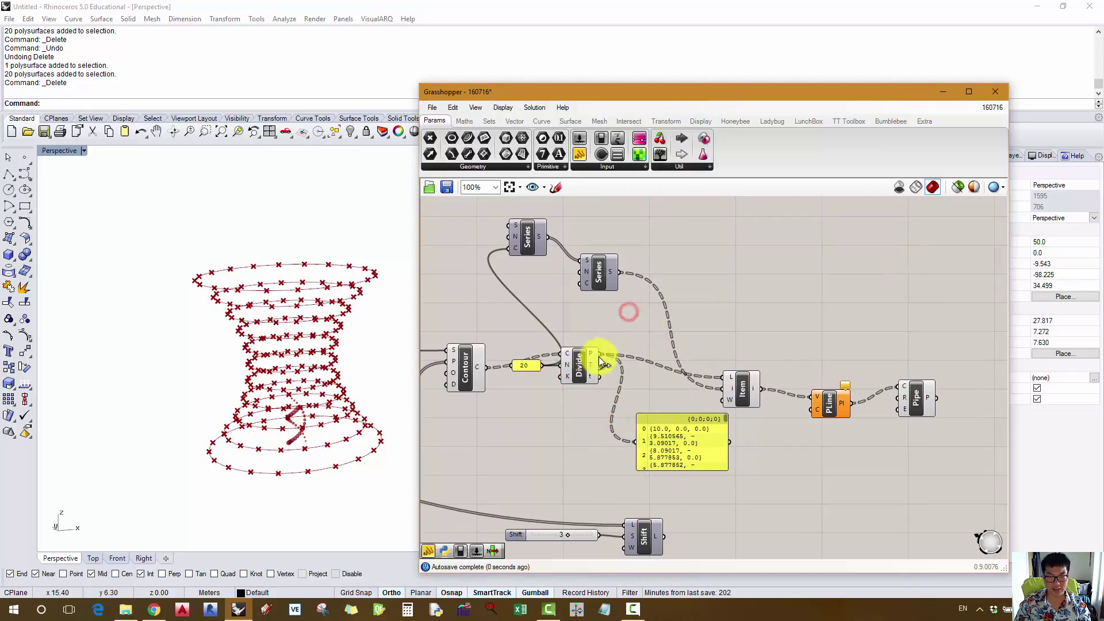
pyautogui.rightClick(728, 376)
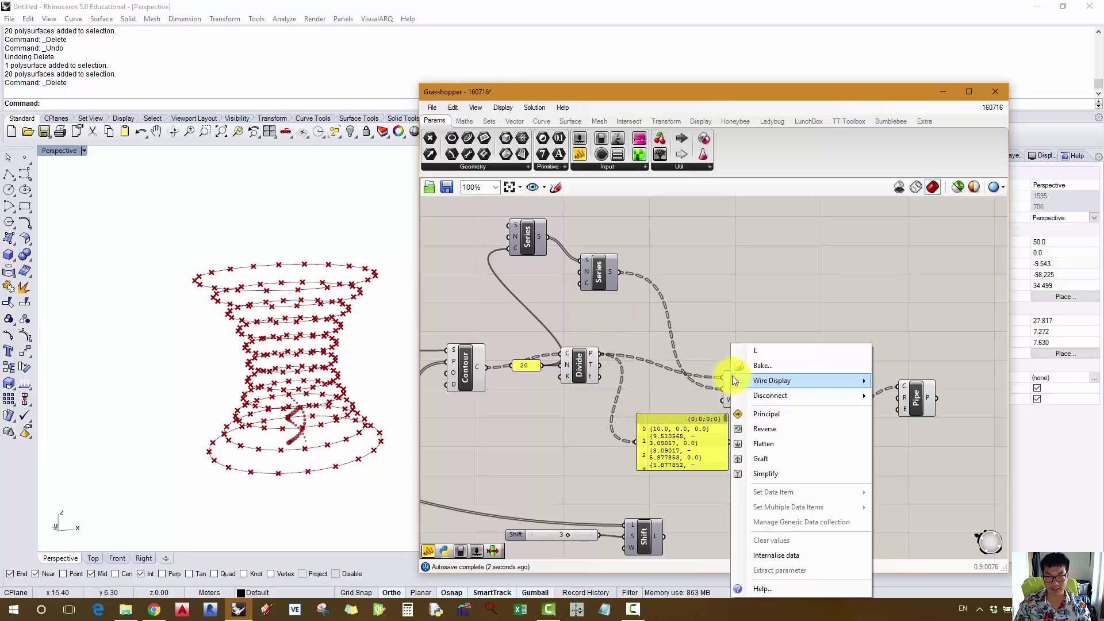
pyautogui.click(780, 442)
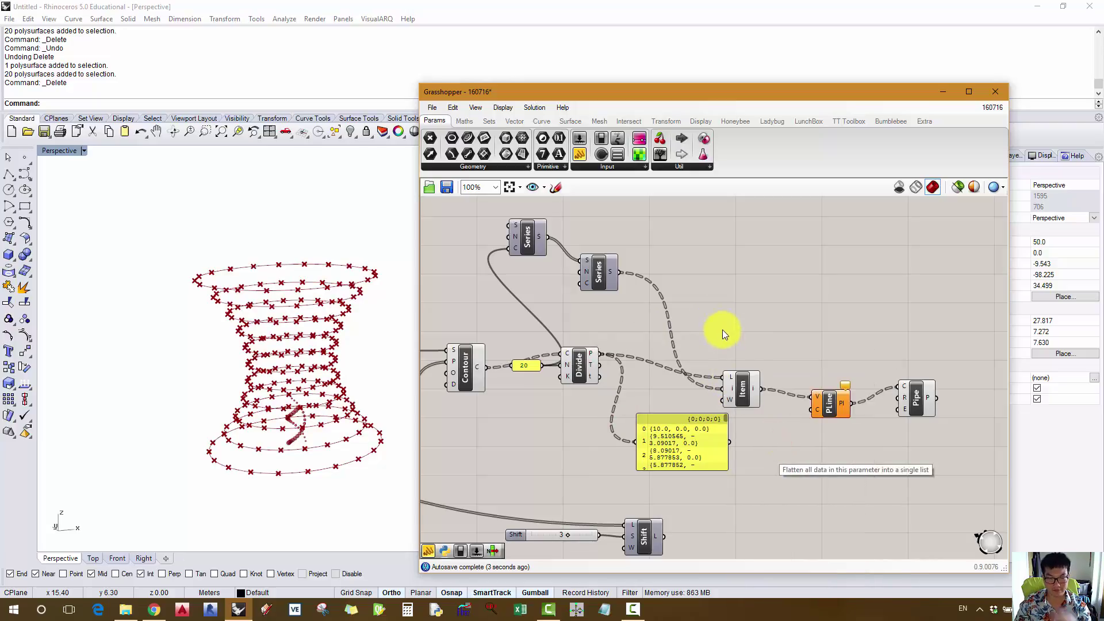
# - Enlarge the panel to examine how the contour division points are grouped into branches, and delete the panel
pyautogui.moveTo(694, 422)
pyautogui.mouseDown()
pyautogui.moveTo(723, 260)
pyautogui.moveTo(823, 278)
pyautogui.mouseUp()
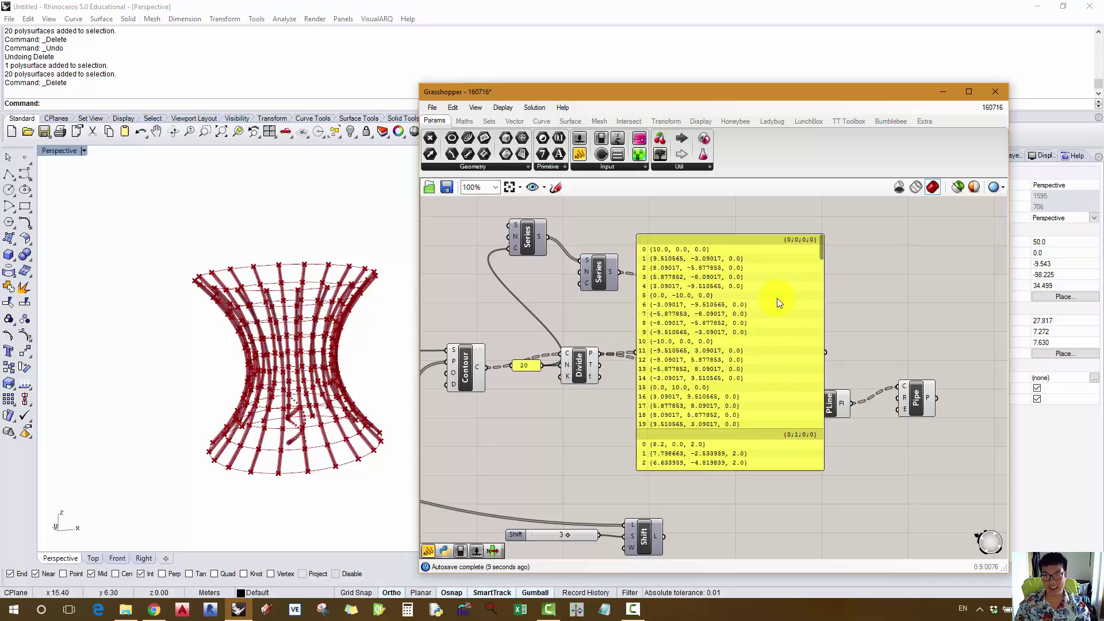
pyautogui.moveTo(595, 337); pyautogui.dragTo(619, 306, button='right')
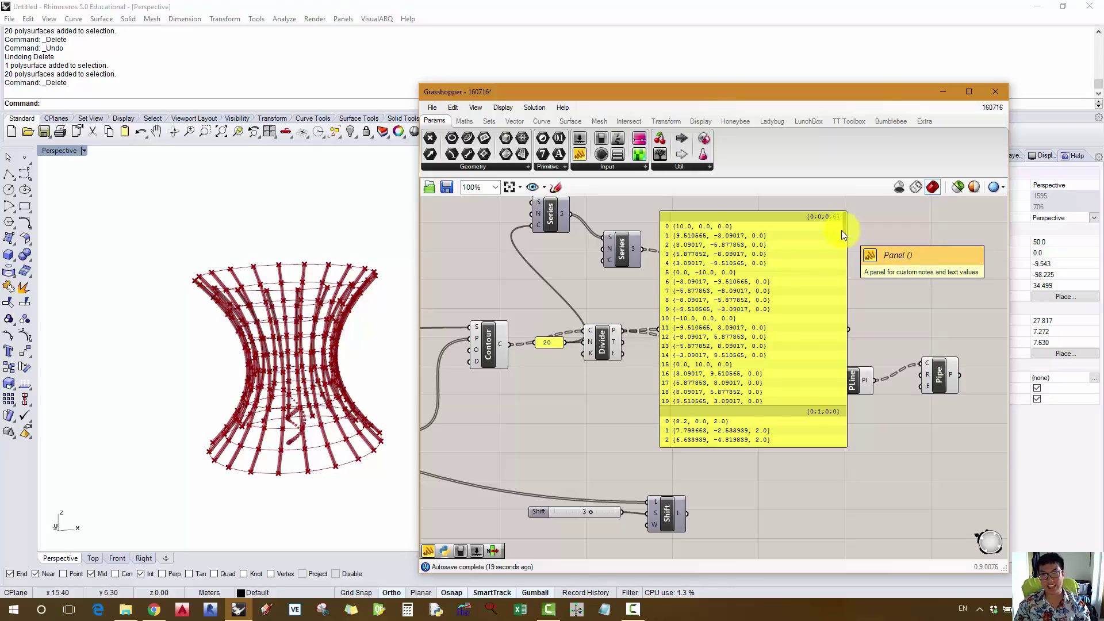
pyautogui.click(826, 251)
pyautogui.press('Delete')
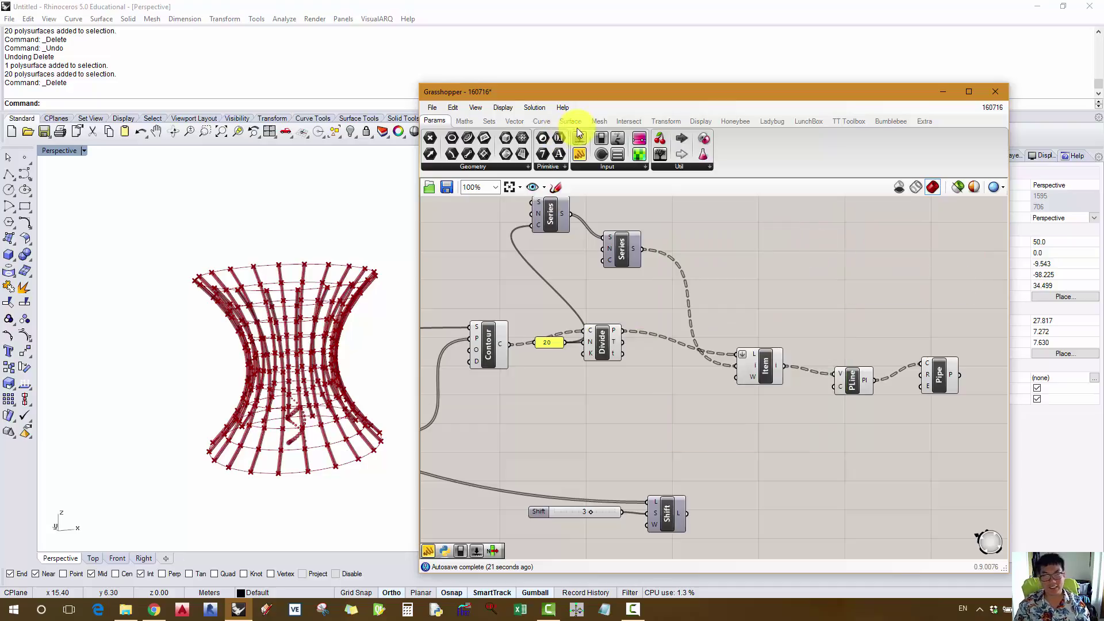
# - Add a Tree Branch component below List Item and connect the contour Divide's points output to its tree input
pyautogui.click(489, 121)
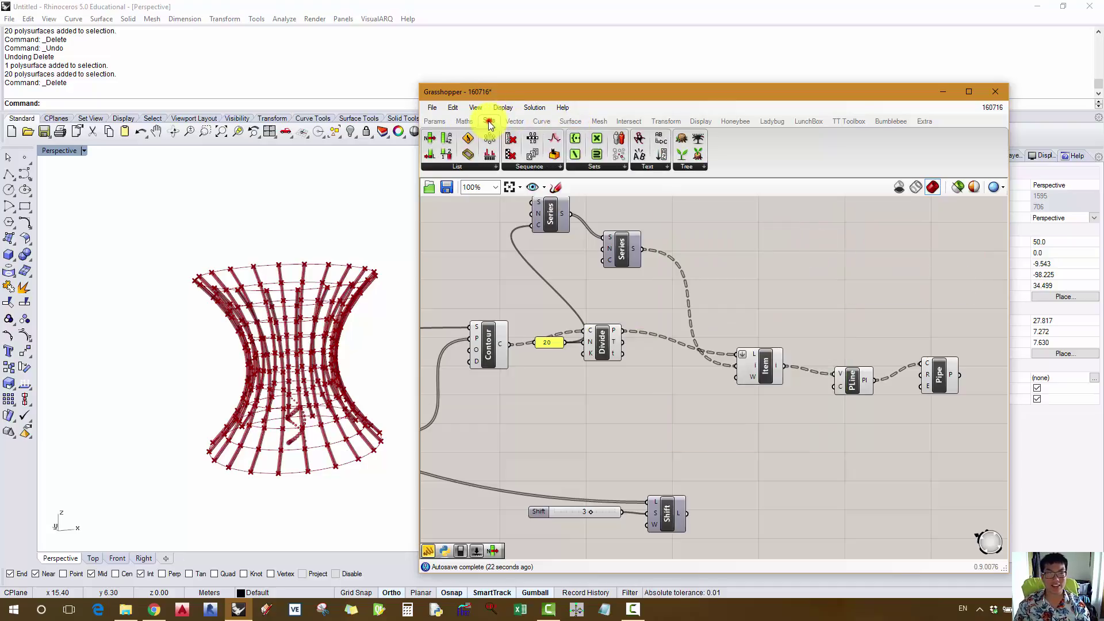
pyautogui.click(684, 168)
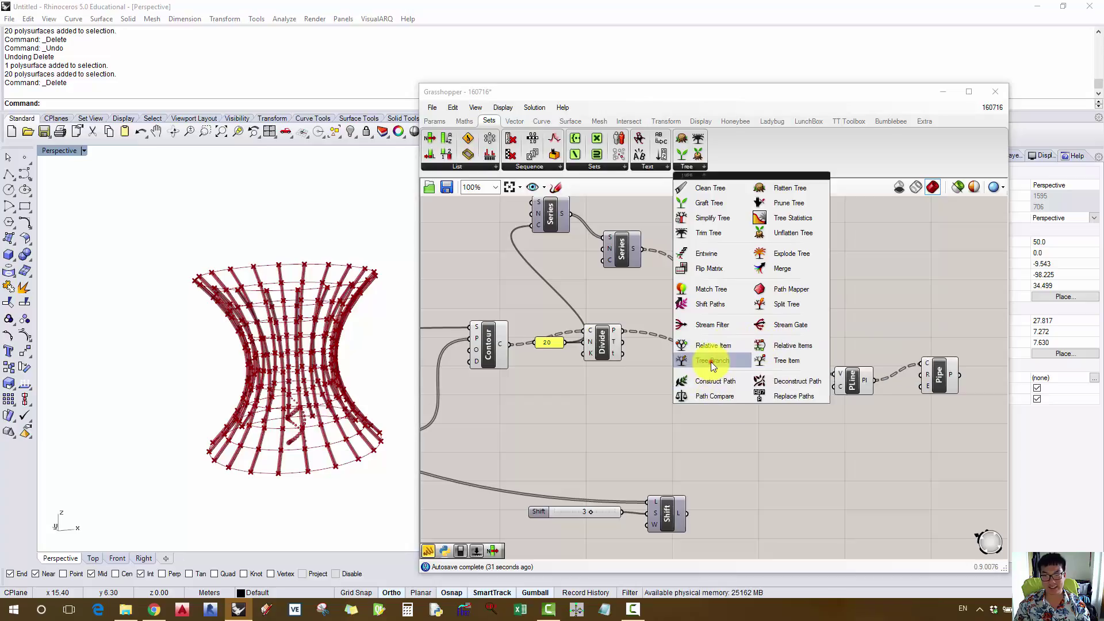
pyautogui.moveTo(711, 361); pyautogui.dragTo(647, 391)
pyautogui.click(692, 166)
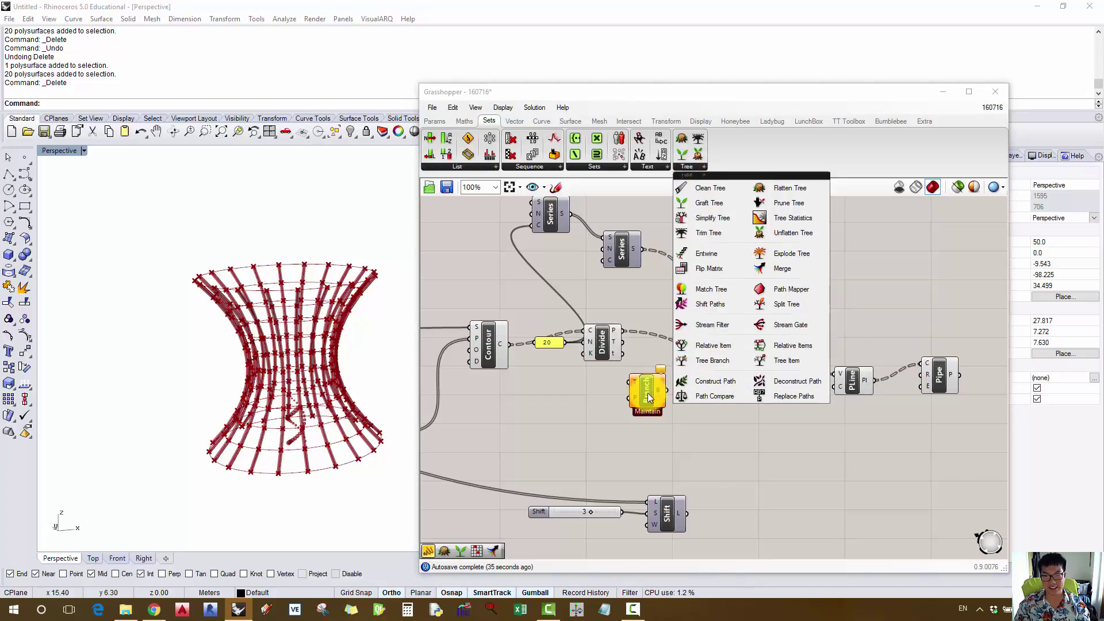
pyautogui.moveTo(649, 393); pyautogui.dragTo(670, 418)
pyautogui.moveTo(623, 331); pyautogui.dragTo(702, 433)
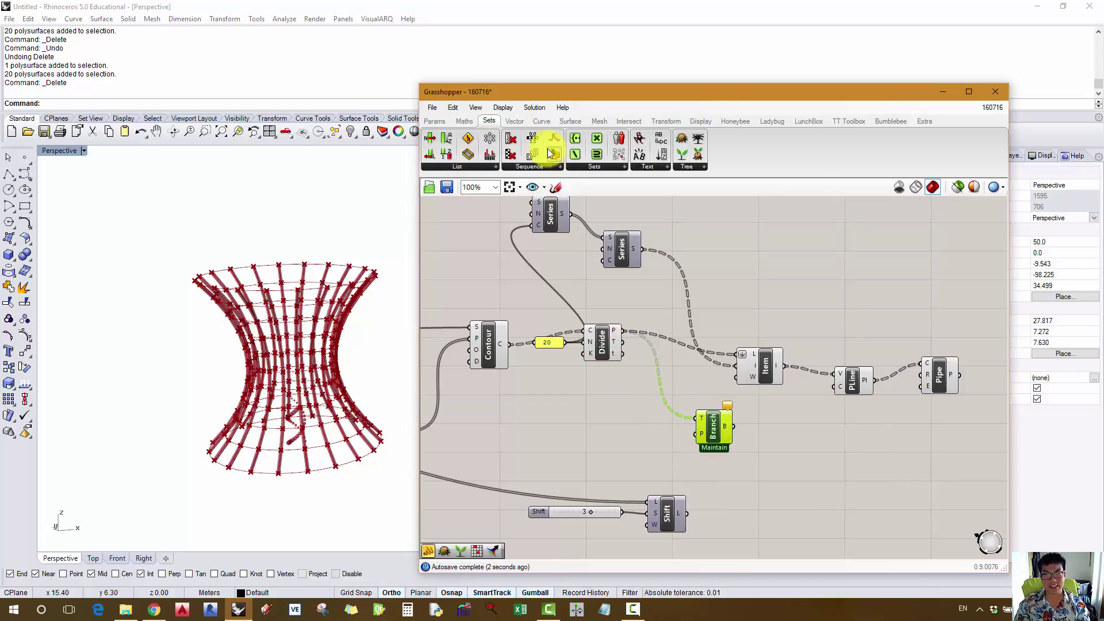
# - Create a number slider at 1 with a maximum of 10 and connect it to the Tree Branch's path input
pyautogui.click(594, 424)
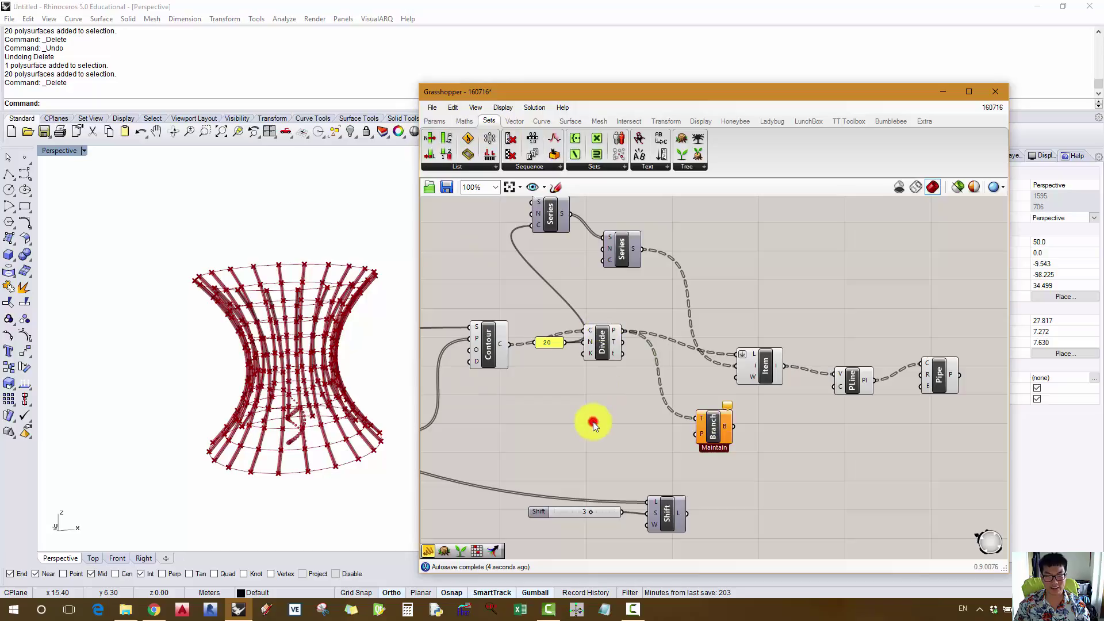
pyautogui.click(593, 425)
pyautogui.write('1')
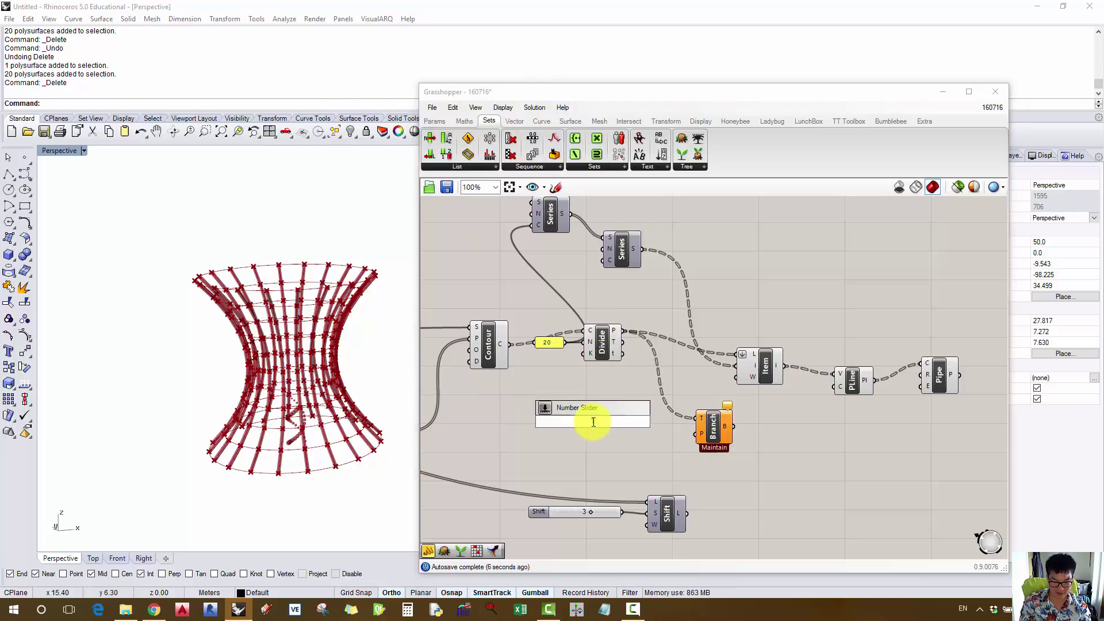
pyautogui.write('<10')
pyautogui.press('Return')
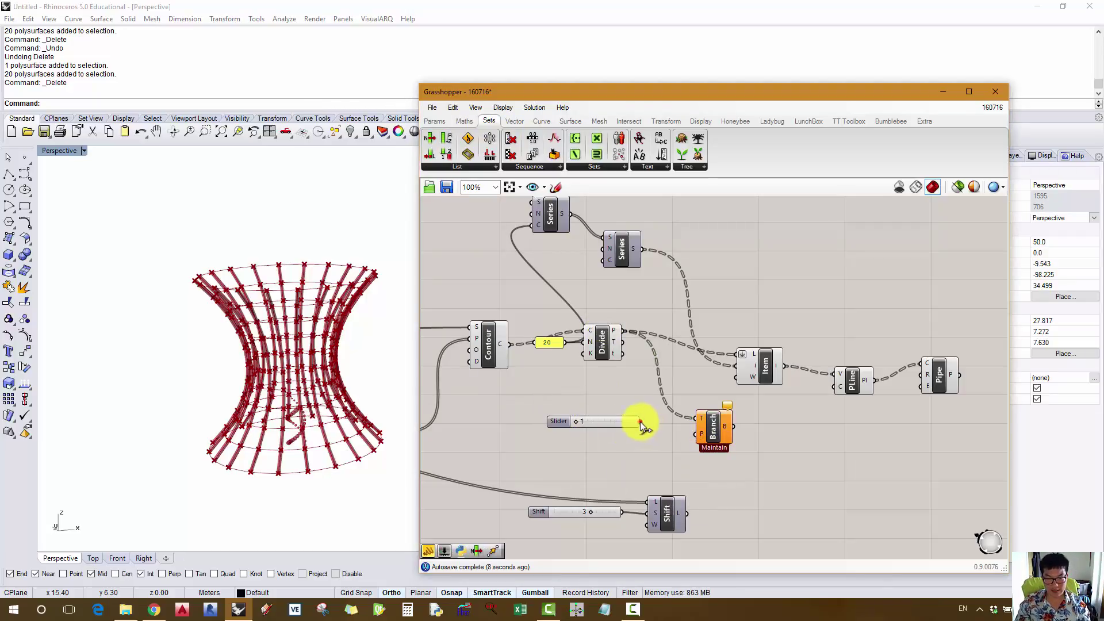
pyautogui.moveTo(640, 422); pyautogui.dragTo(698, 434)
pyautogui.moveTo(726, 405)
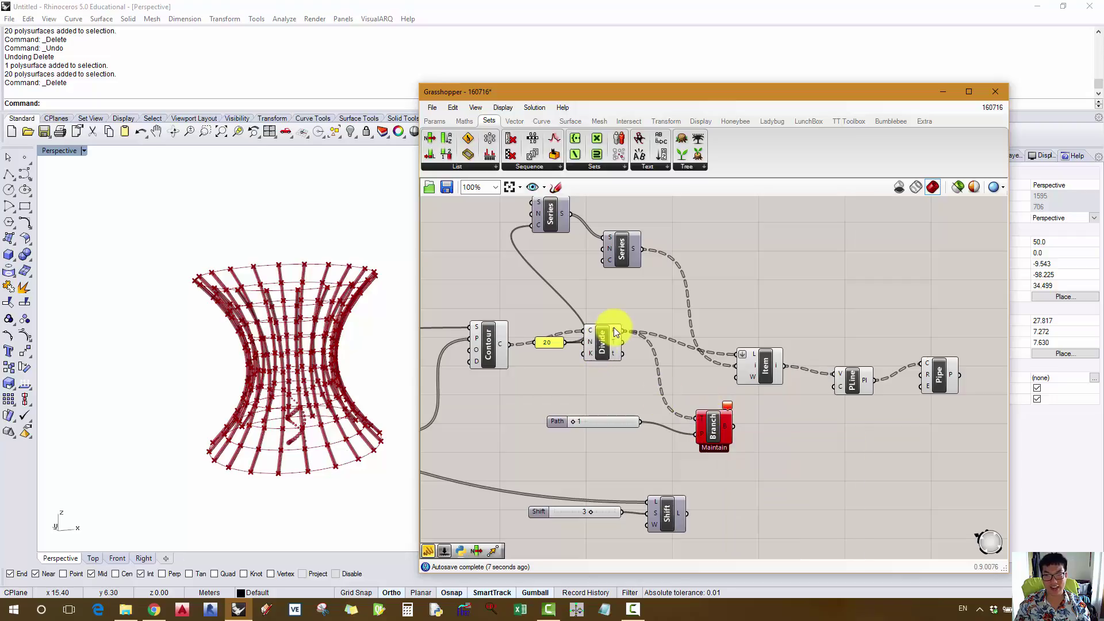
# - Add a panel wired to the contour Divide's points output and apply Simplify to that output
pyautogui.click(626, 311)
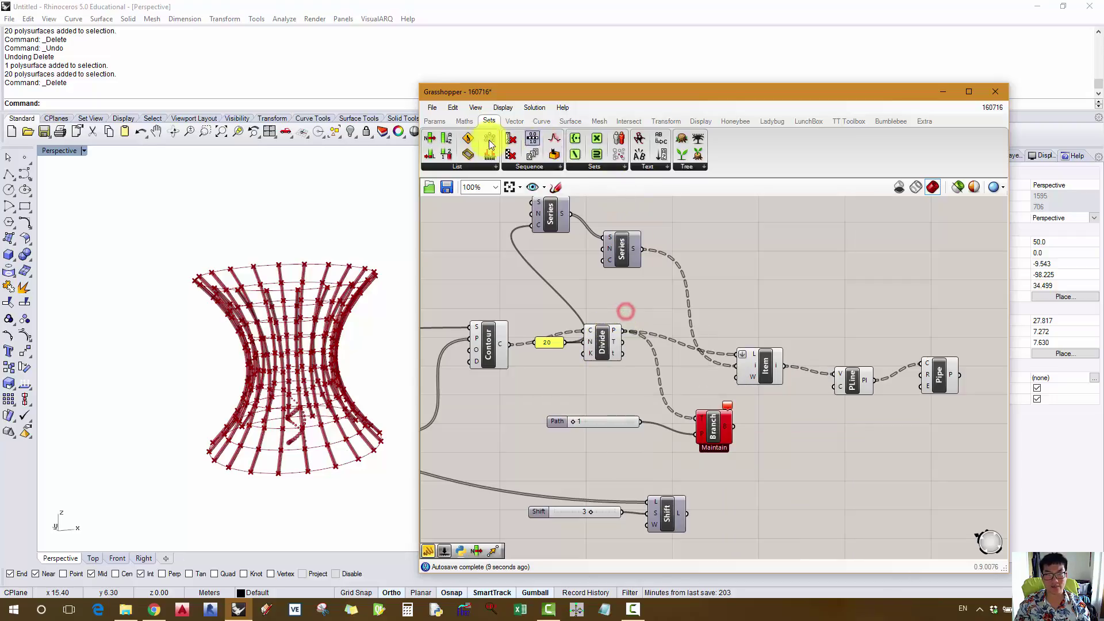
pyautogui.scroll(2, 490, 143)
pyautogui.moveTo(579, 154); pyautogui.dragTo(776, 259)
pyautogui.moveTo(615, 331); pyautogui.dragTo(794, 237)
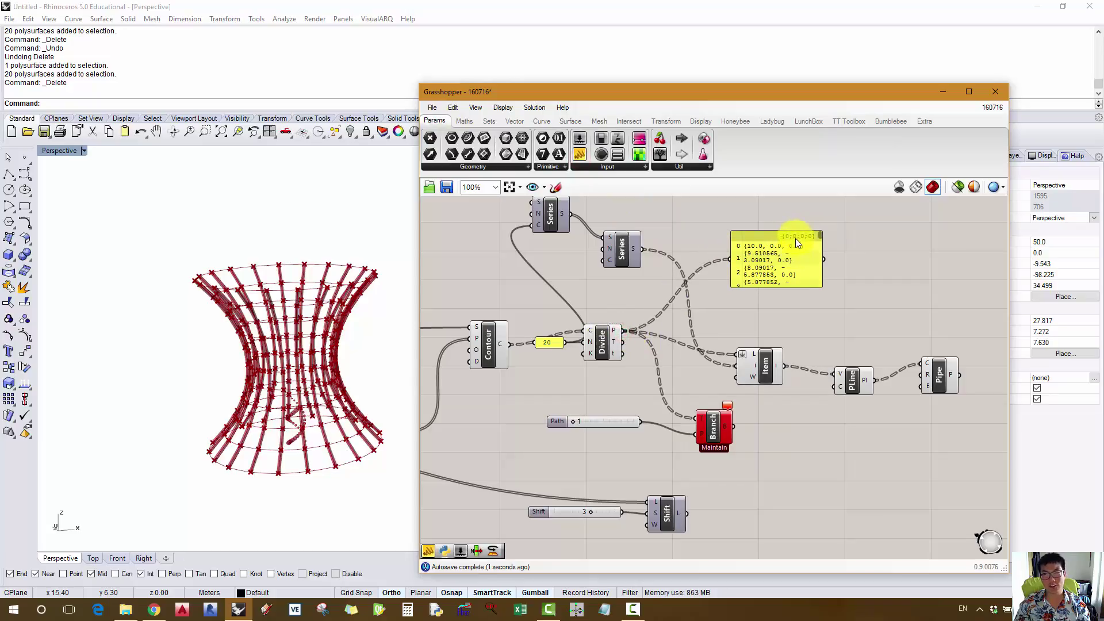
pyautogui.rightClick(613, 331)
pyautogui.click(660, 430)
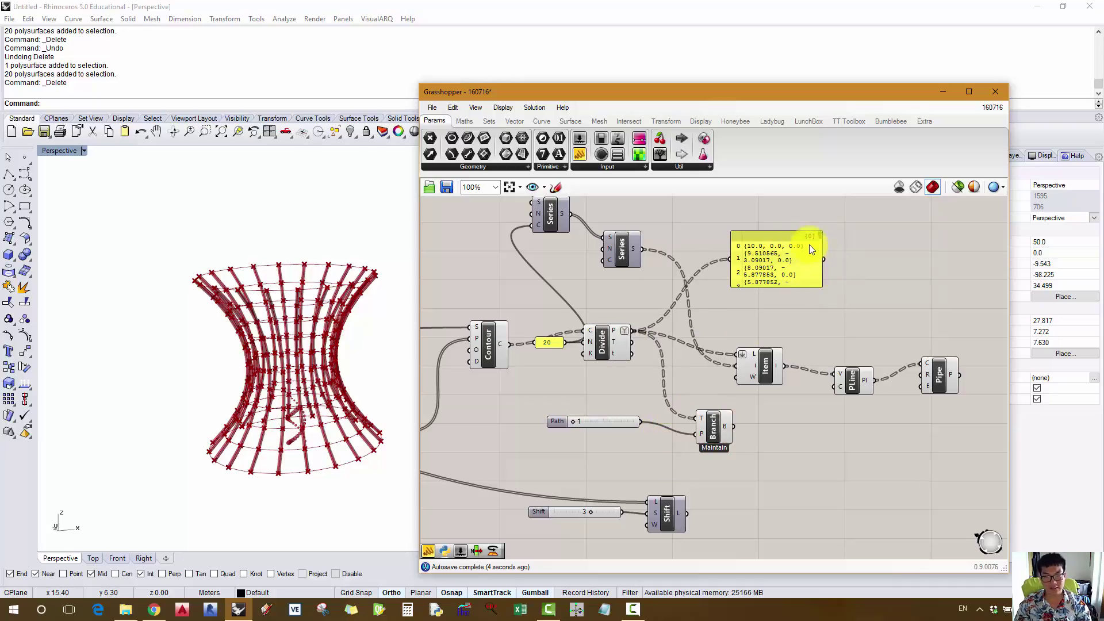
# - Enlarge the panel to examine the simplified branch paths of the contour division points, and delete the panel
pyautogui.moveTo(815, 284); pyautogui.dragTo(811, 490)
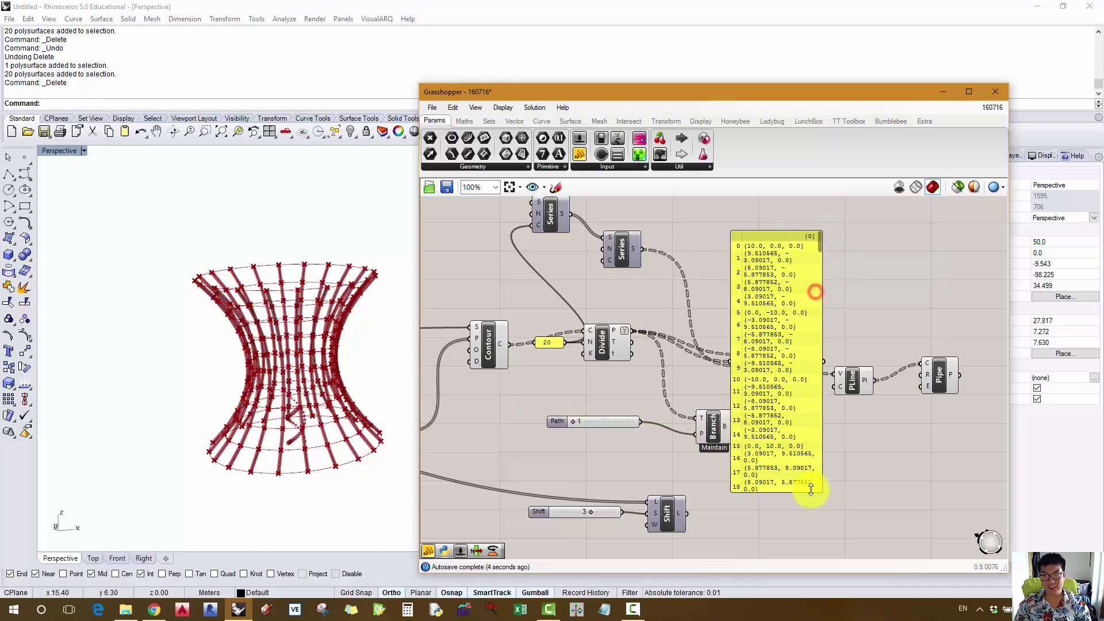
pyautogui.moveTo(822, 253); pyautogui.dragTo(961, 425)
pyautogui.press('Delete')
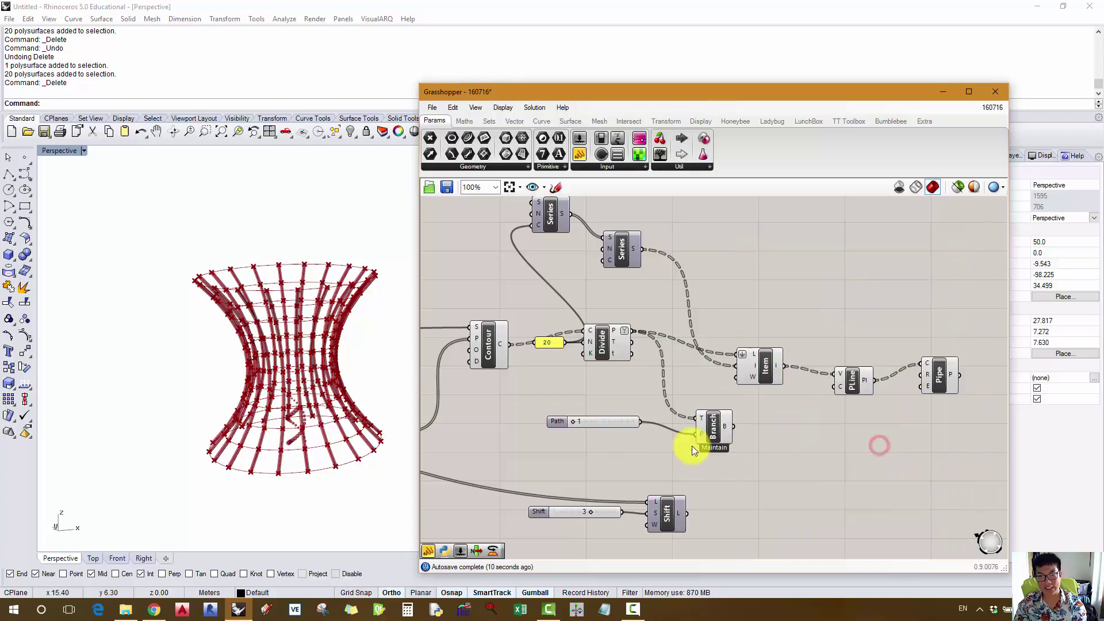
# - Turn off the preview of the contour Divide, List Item, PolyLine and Pipe components, and highlight the Tree Branch points in the viewport
pyautogui.click(710, 431)
pyautogui.scroll(5, 273, 459)
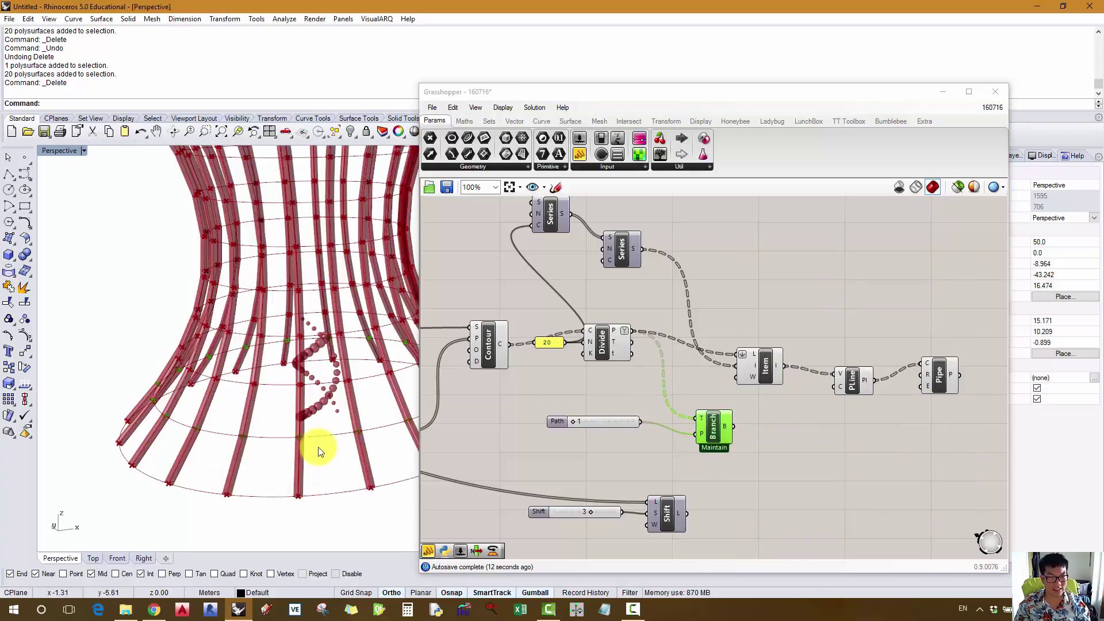
pyautogui.scroll(-1, 781, 289)
pyautogui.moveTo(931, 272); pyautogui.dragTo(651, 360)
pyautogui.middleClick(783, 257)
pyautogui.click(820, 220)
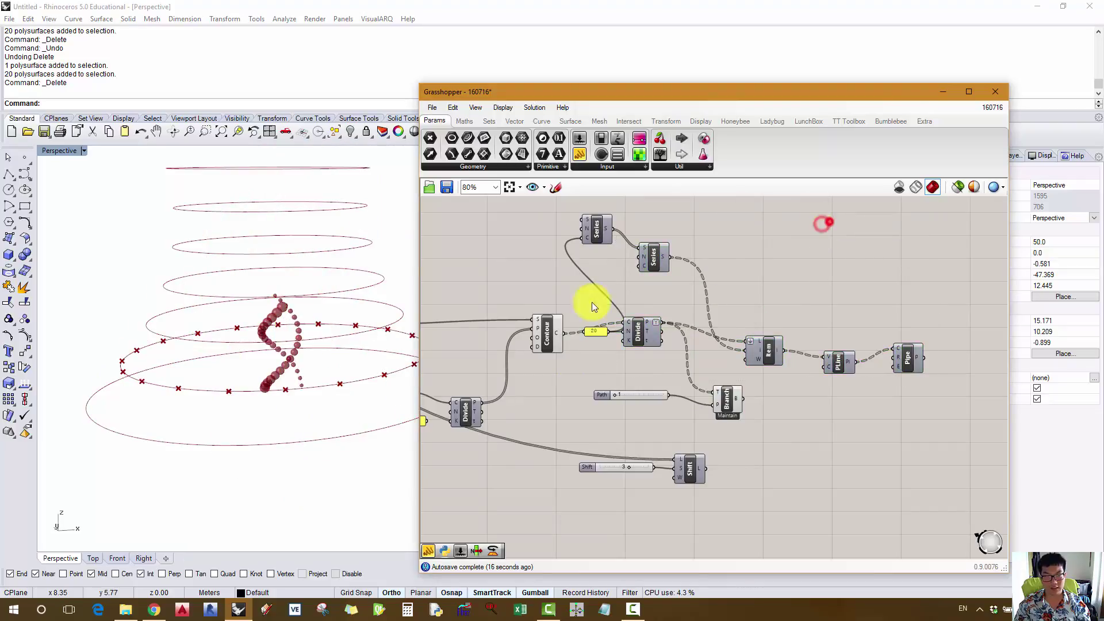
pyautogui.scroll(-3, 190, 338)
pyautogui.click(729, 401)
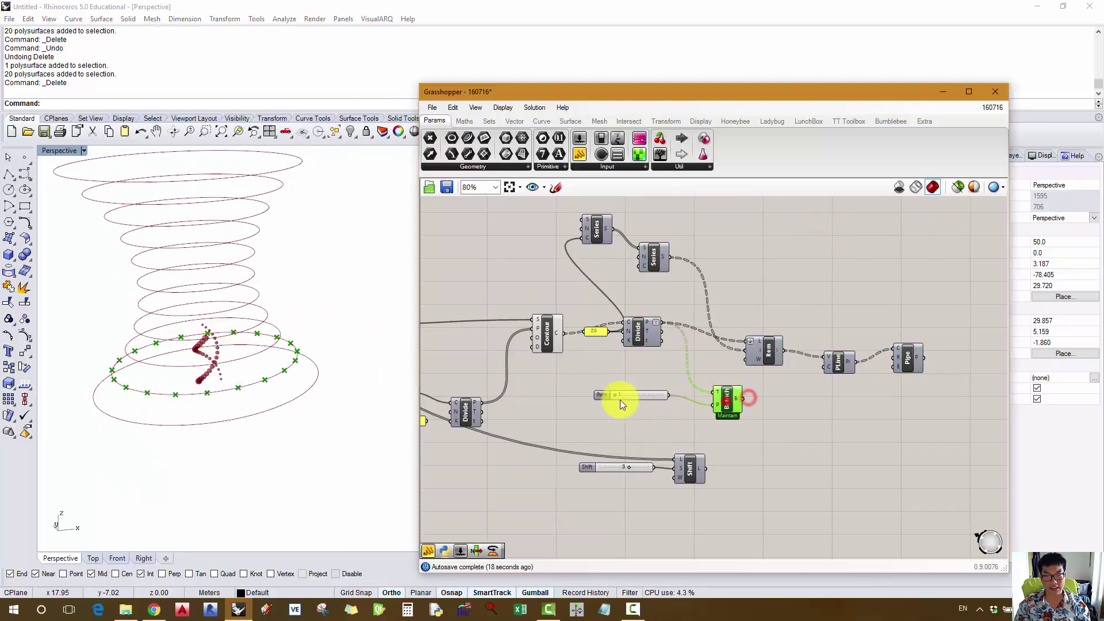
# - Connect the Tree Branch output to Shift List's list input and place Shift List with its slider beside Tree Branch
pyautogui.moveTo(615, 395); pyautogui.dragTo(594, 410)
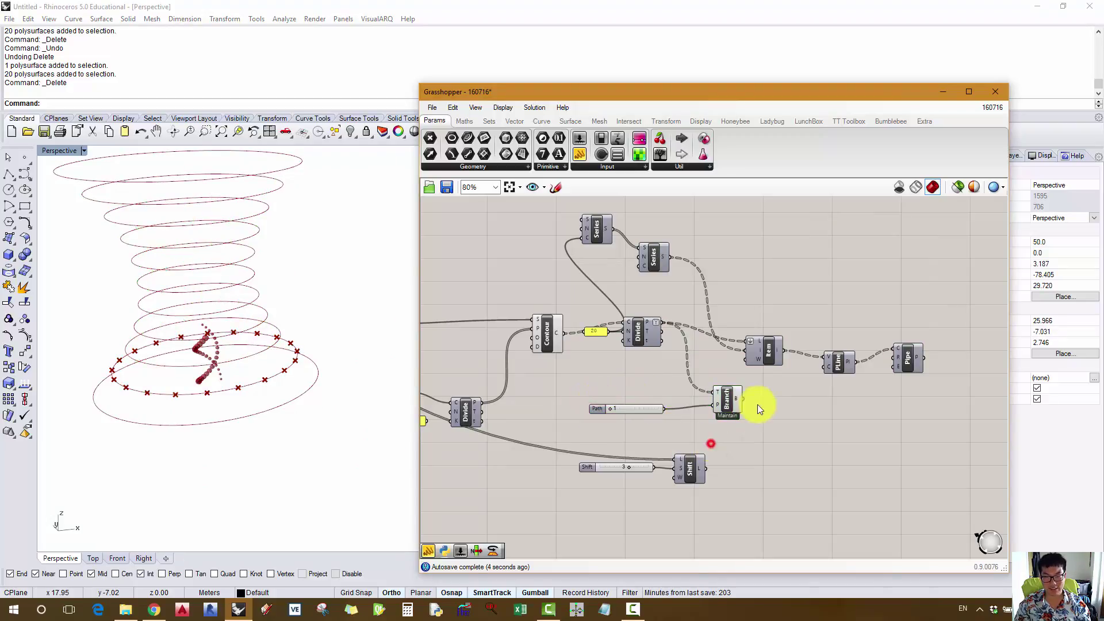
pyautogui.moveTo(744, 399); pyautogui.dragTo(679, 460)
pyautogui.moveTo(748, 449); pyautogui.dragTo(609, 502)
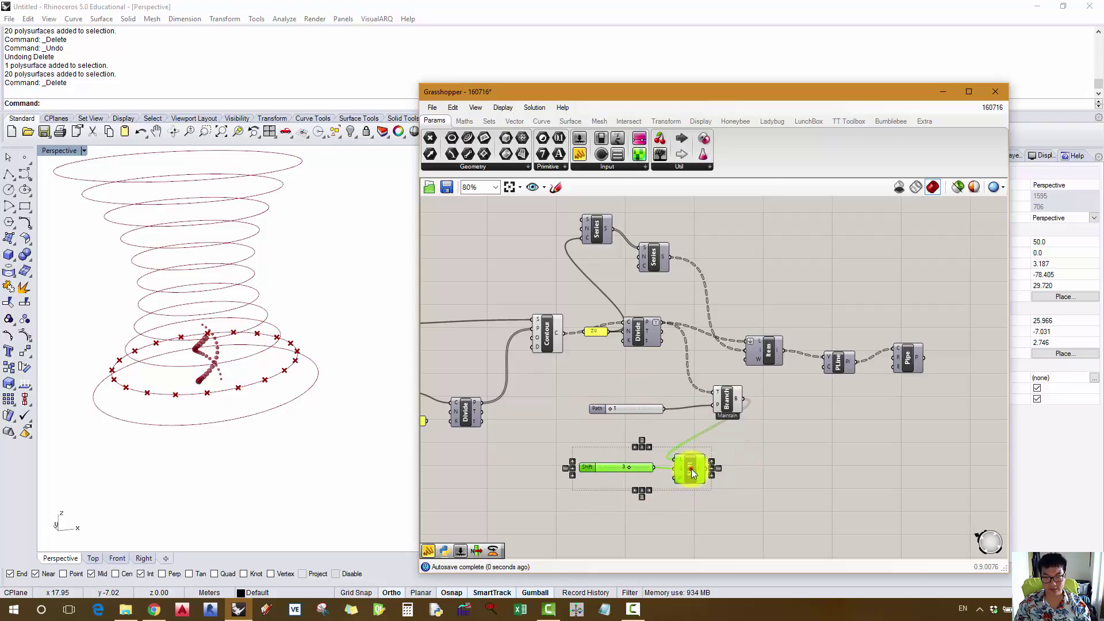
pyautogui.moveTo(690, 468); pyautogui.dragTo(789, 456)
# - Rearrange the Tree Branch, Shift List, List Item and PolyLine components to make room for further components
pyautogui.moveTo(760, 383); pyautogui.dragTo(616, 434)
pyautogui.moveTo(730, 394); pyautogui.dragTo(706, 415)
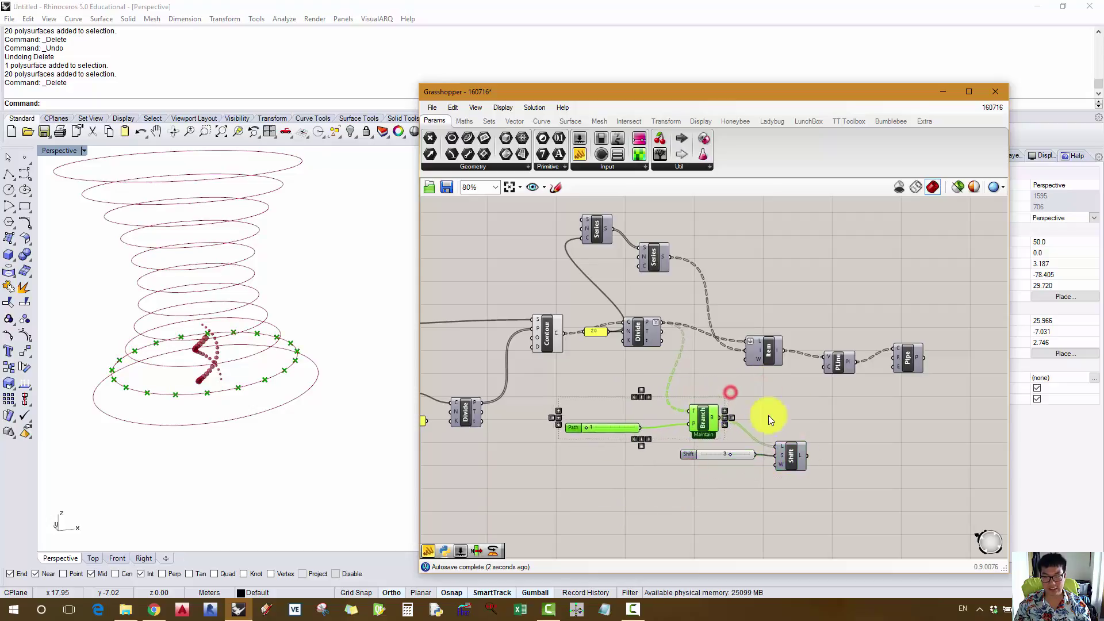
pyautogui.click(795, 412)
pyautogui.moveTo(830, 456); pyautogui.dragTo(726, 478)
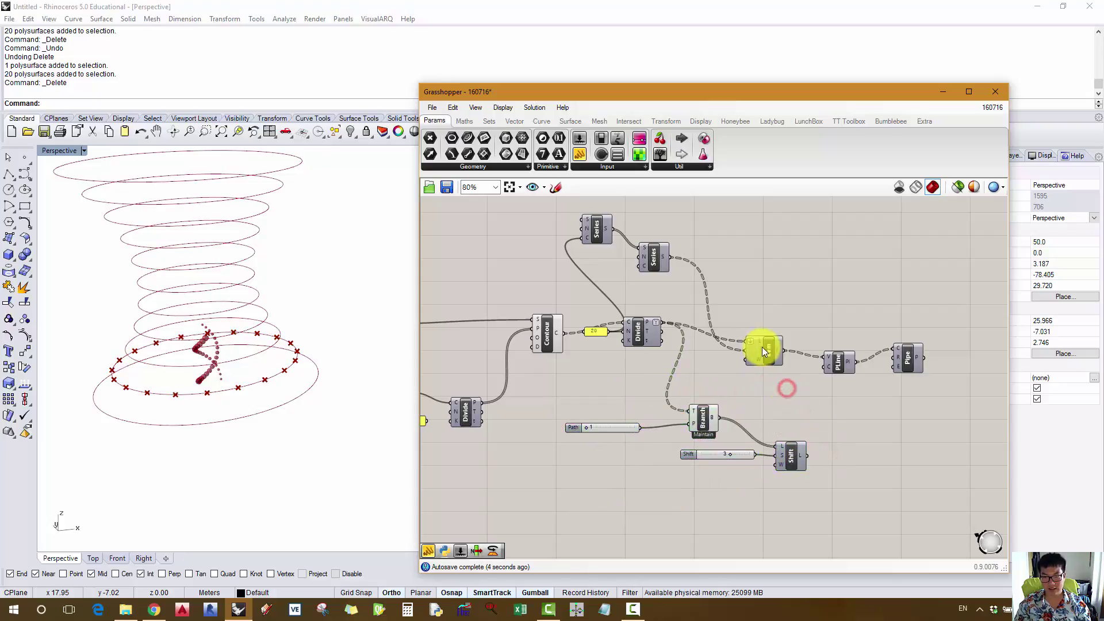
pyautogui.moveTo(763, 351); pyautogui.dragTo(848, 341)
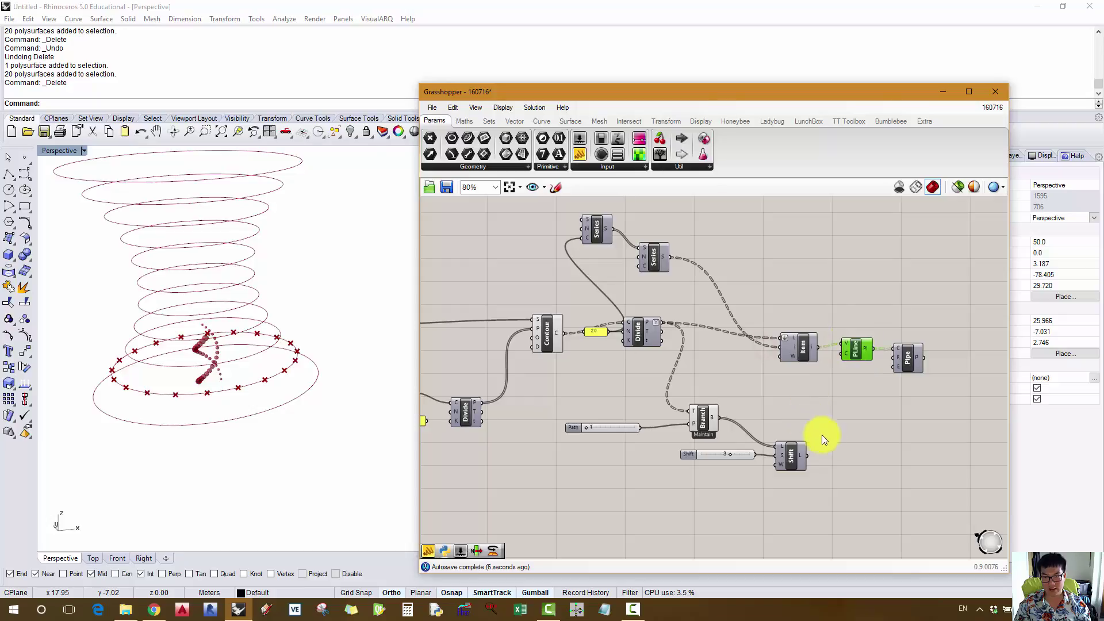
pyautogui.moveTo(822, 434); pyautogui.dragTo(726, 469)
pyautogui.moveTo(789, 456); pyautogui.dragTo(780, 463)
pyautogui.click(781, 401)
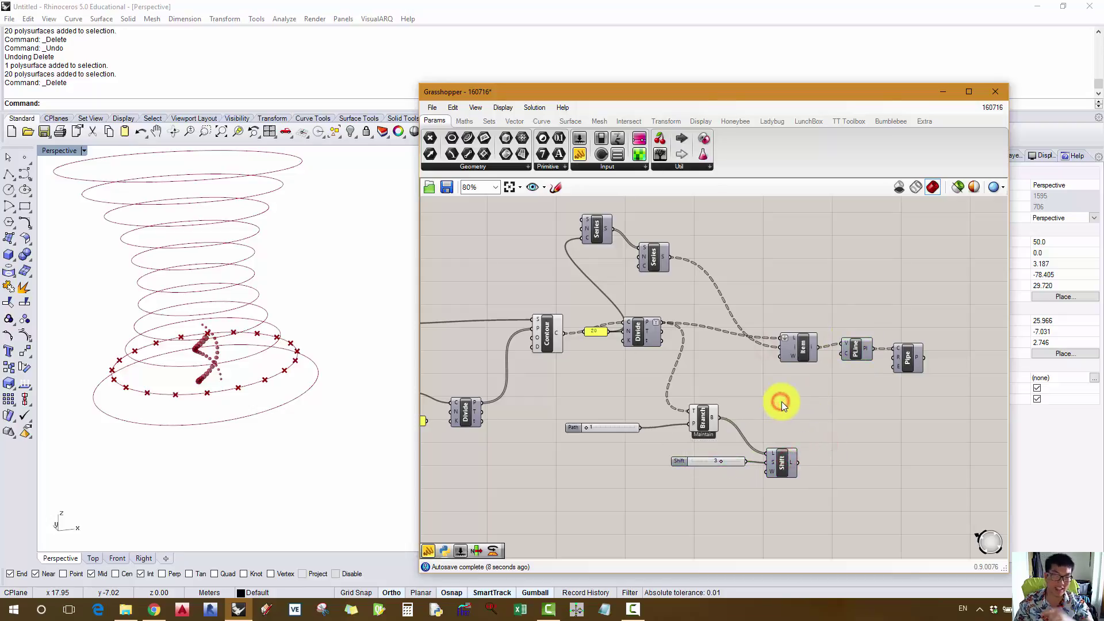
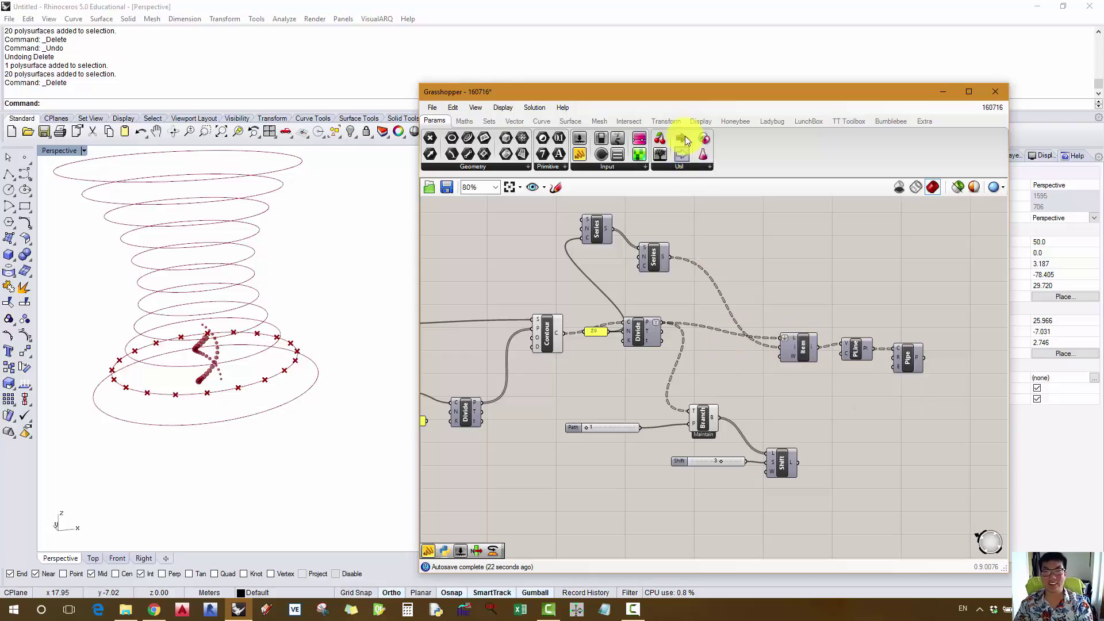
# - Add a Merge component above the Pipe component
pyautogui.click(513, 121)
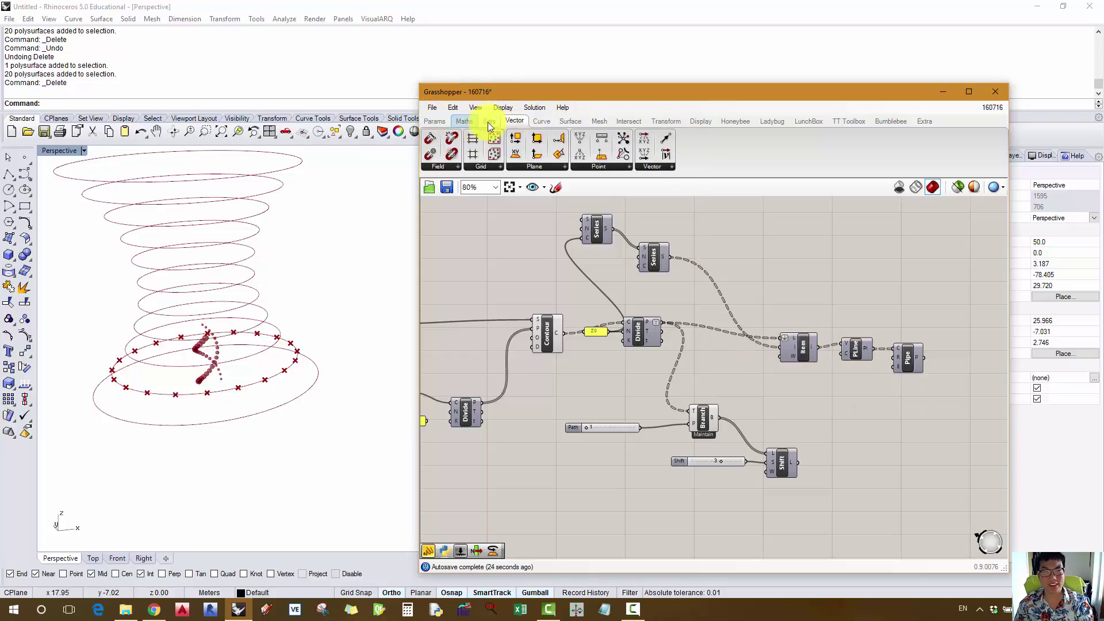
pyautogui.click(490, 122)
pyautogui.click(688, 168)
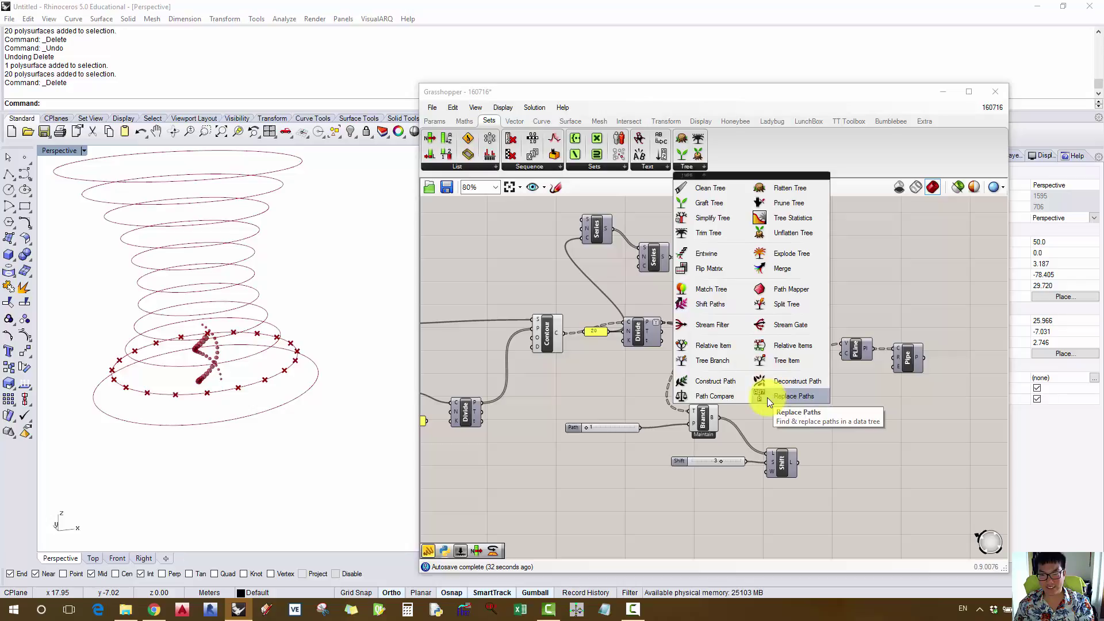
pyautogui.click(781, 269)
pyautogui.click(904, 286)
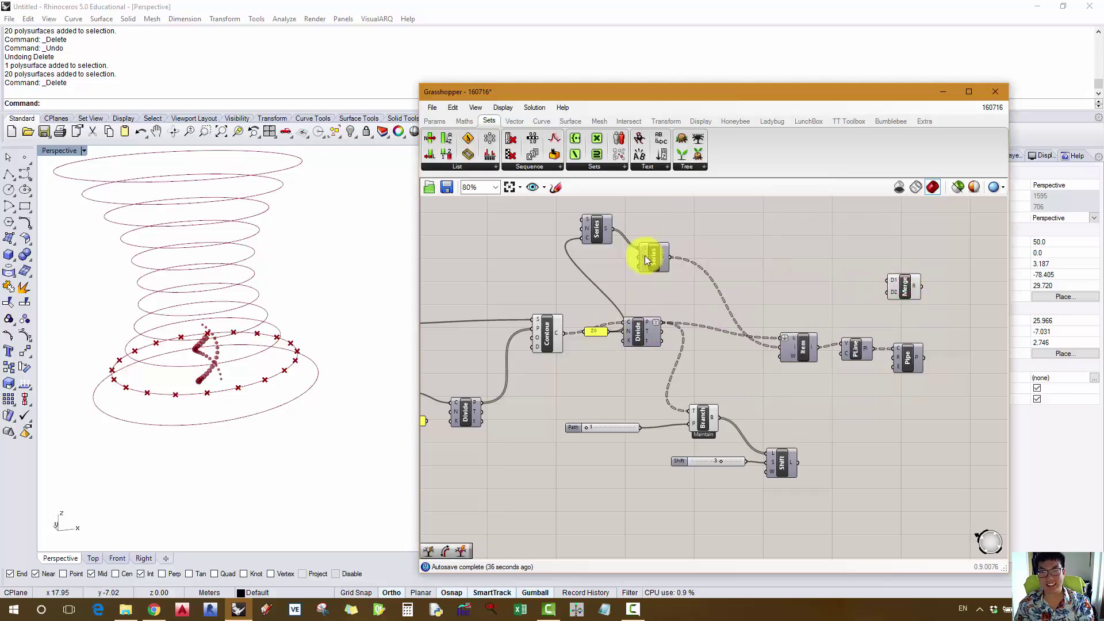
# - Add a Split Tree component, connect the contour Divide's points to its data input and the Path slider to its mask input
pyautogui.click(688, 166)
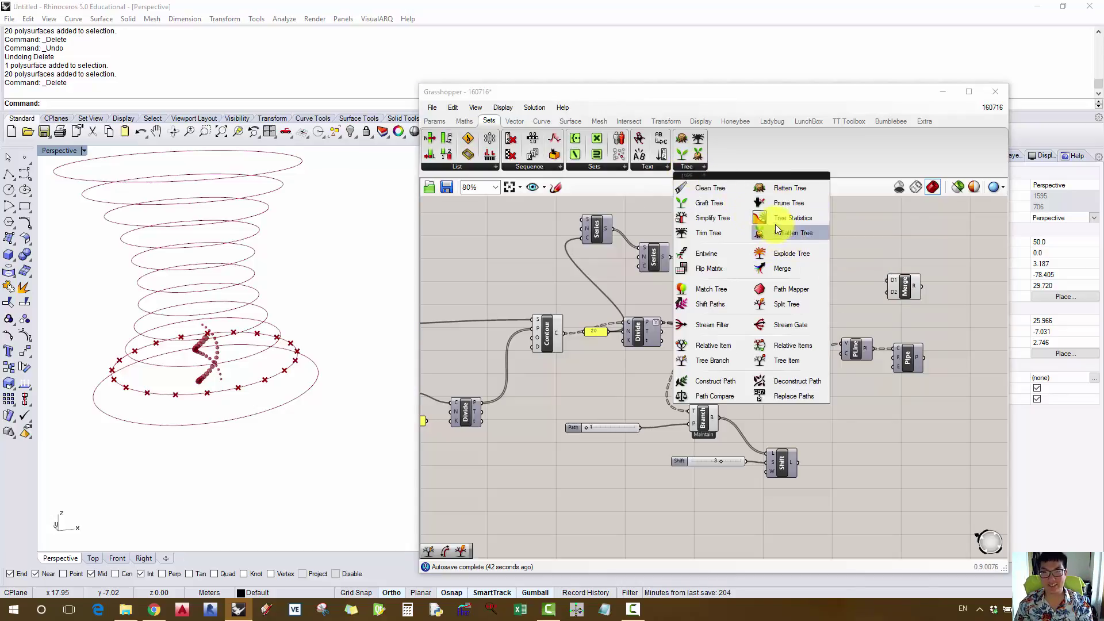
pyautogui.click(774, 304)
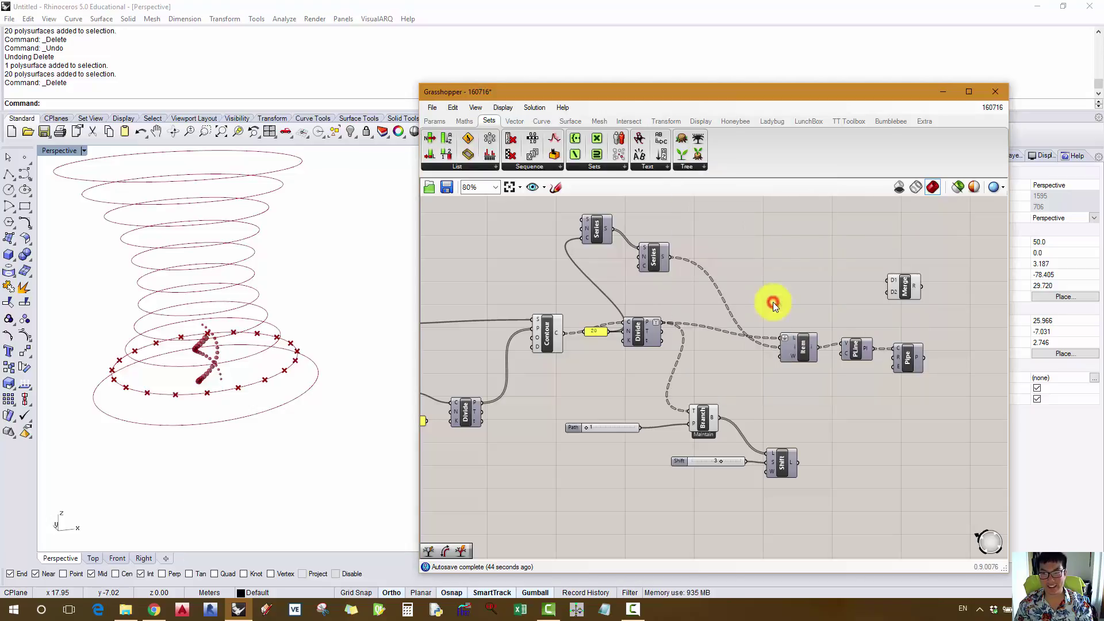
pyautogui.scroll(2, 747, 295)
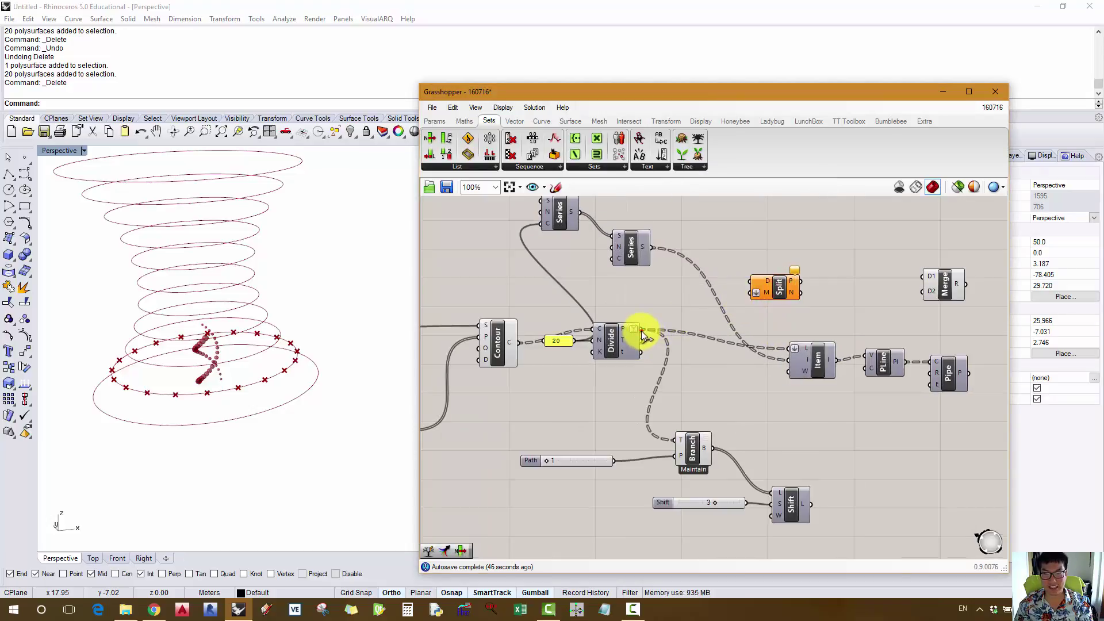
pyautogui.moveTo(642, 331); pyautogui.dragTo(752, 280)
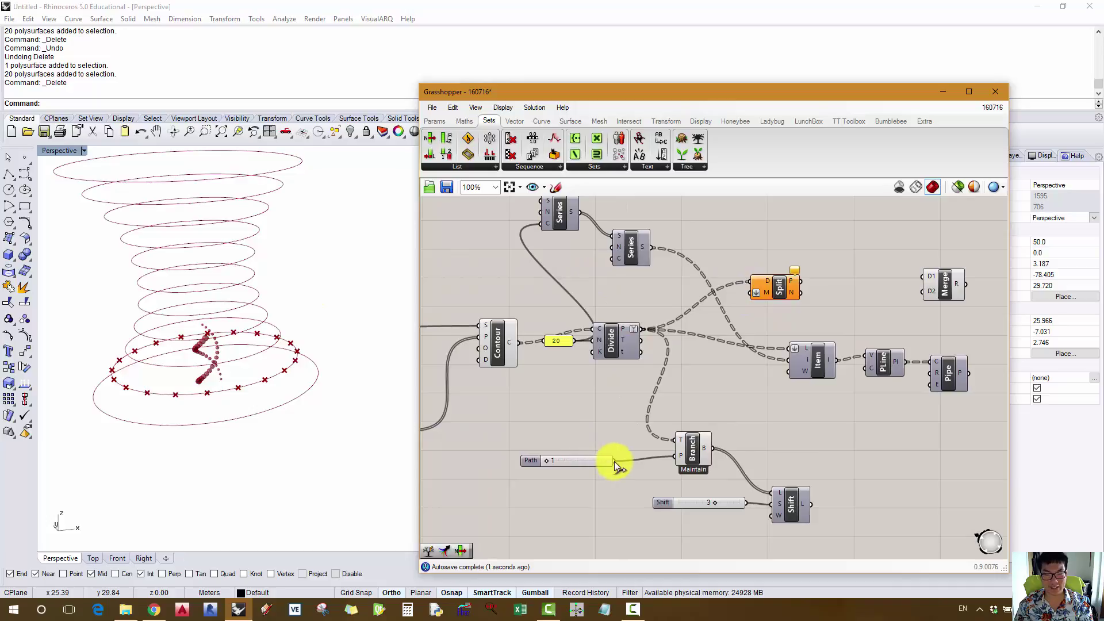
pyautogui.moveTo(614, 461); pyautogui.dragTo(756, 292)
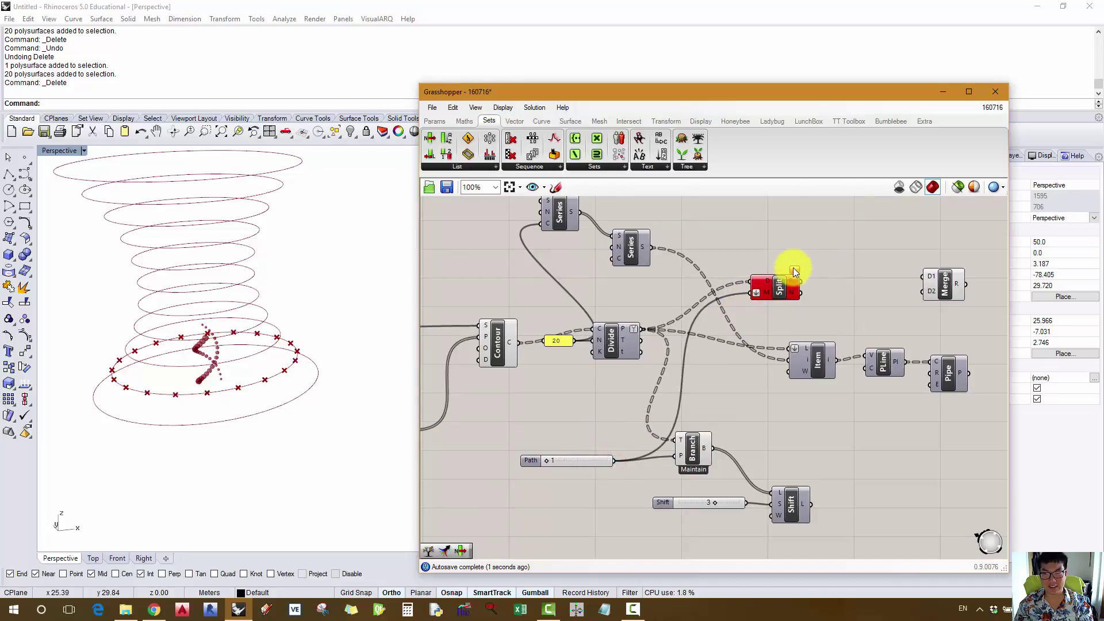
pyautogui.moveTo(795, 272)
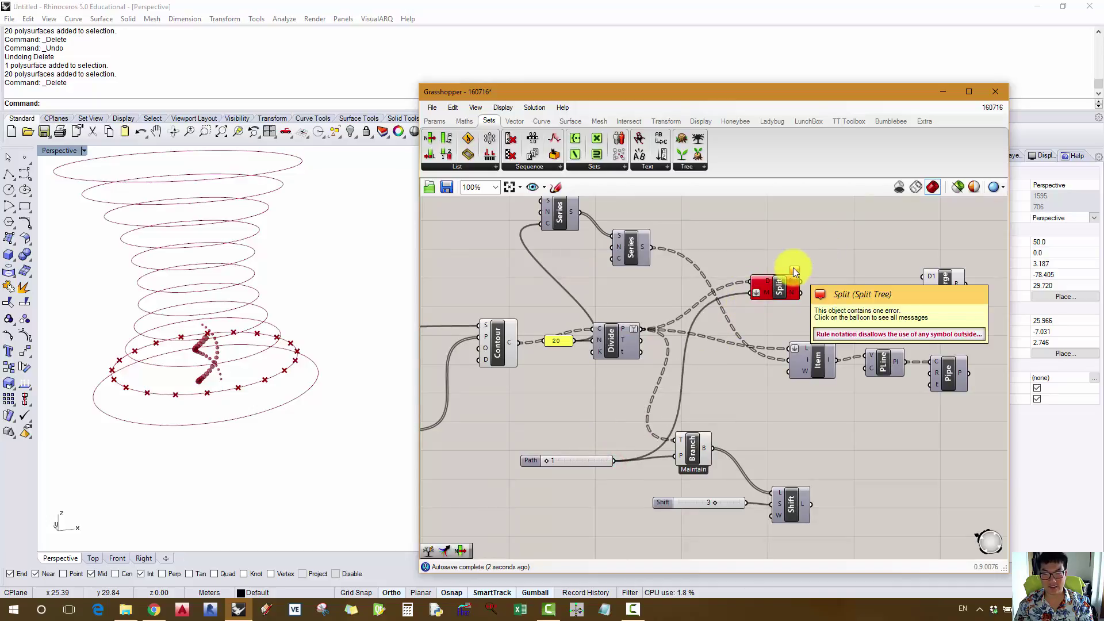
pyautogui.click(794, 271)
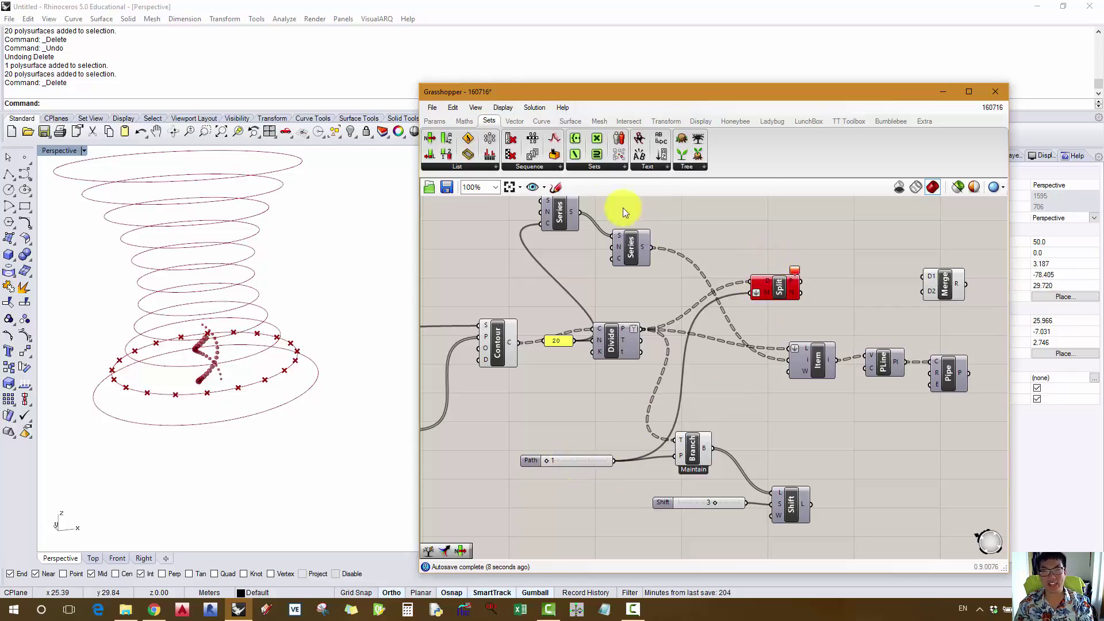
# - Add a Tree Statistics component above Tree Branch and connect the contour Divide's points output to it
pyautogui.click(696, 168)
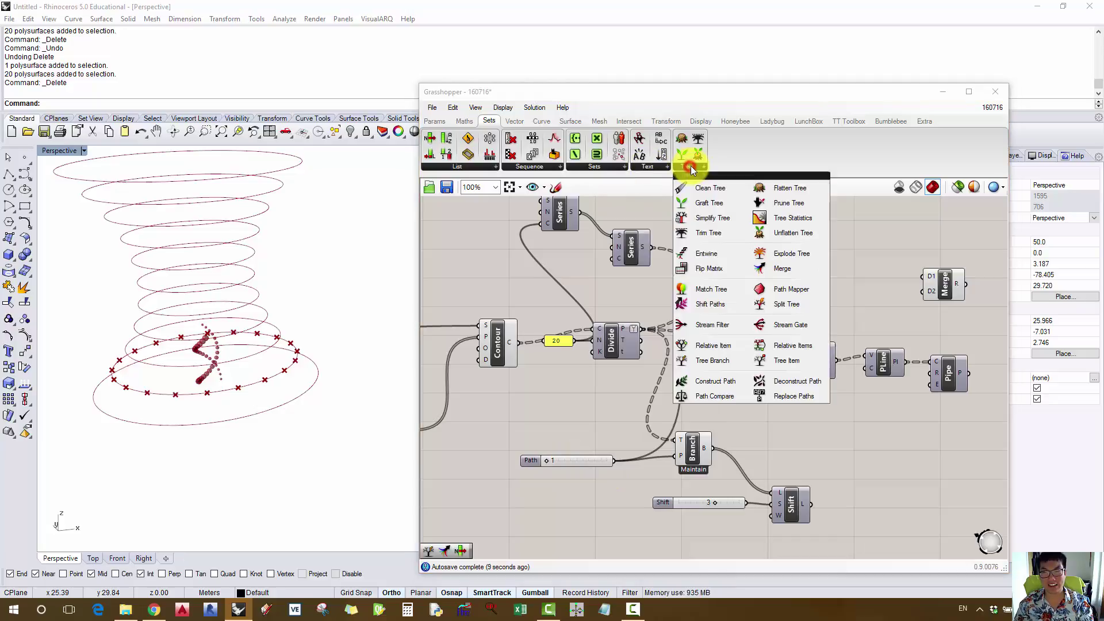
pyautogui.click(775, 219)
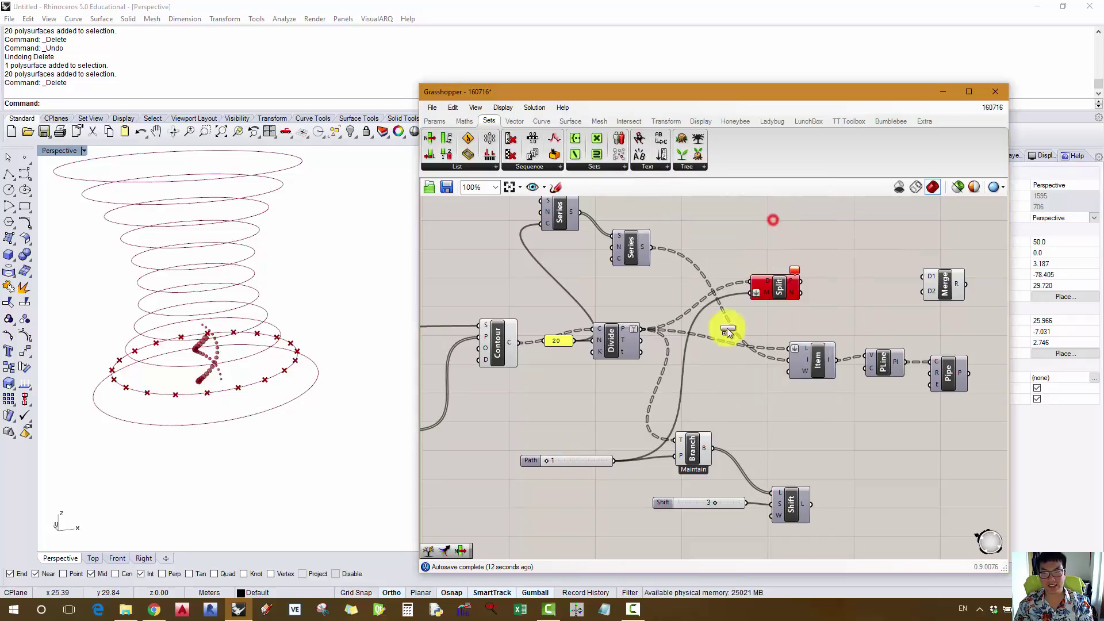
pyautogui.click(699, 378)
pyautogui.moveTo(641, 327); pyautogui.dragTo(674, 371)
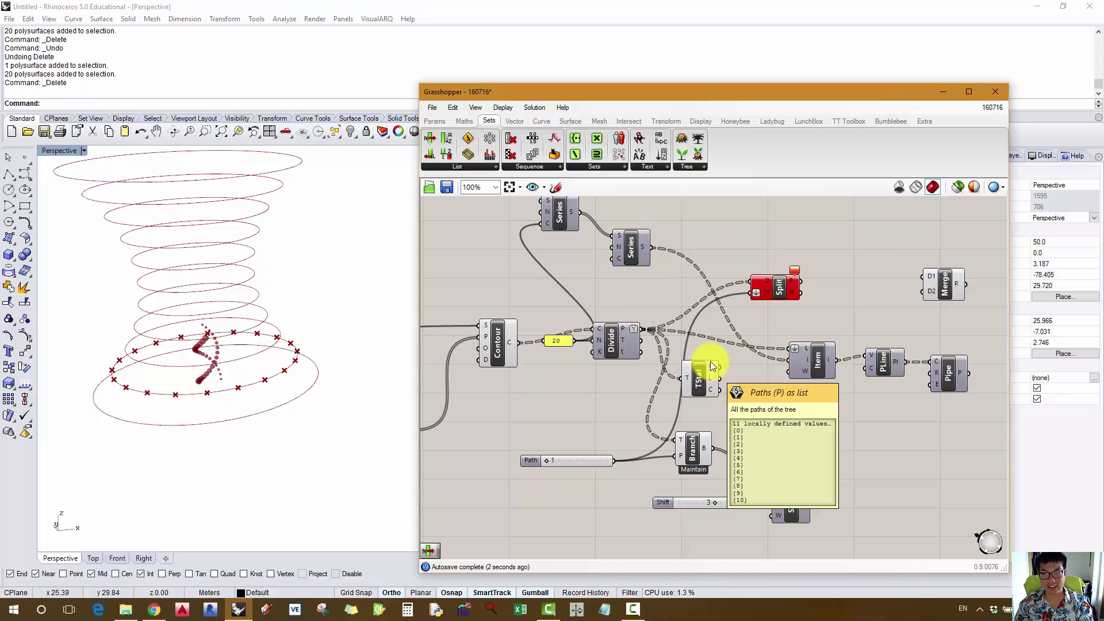
pyautogui.click(433, 122)
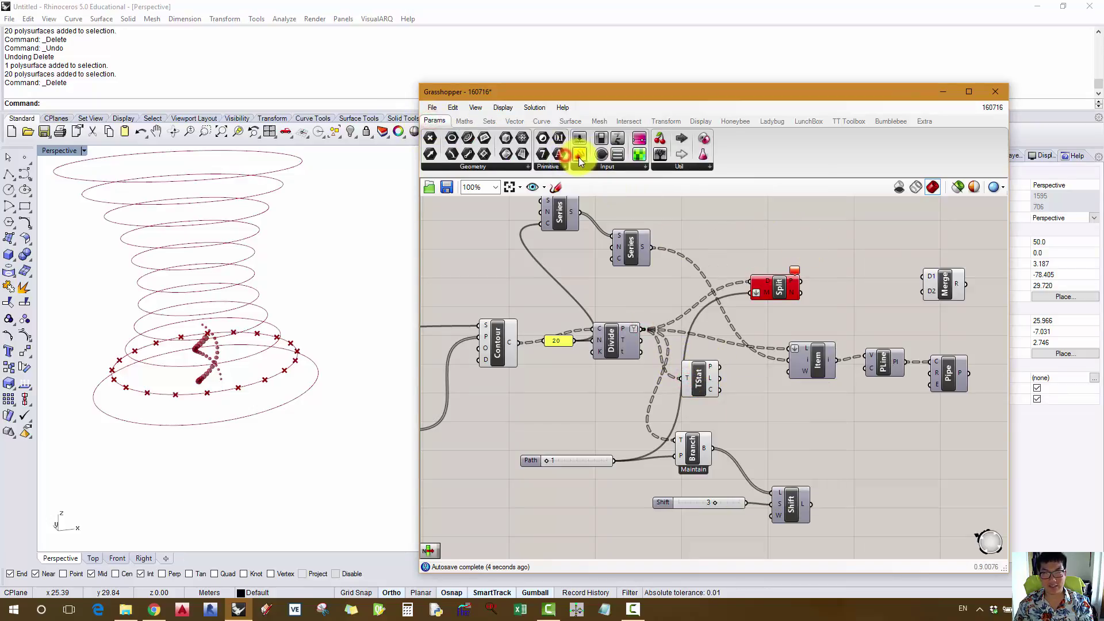
pyautogui.moveTo(574, 155); pyautogui.dragTo(777, 329)
pyautogui.click(775, 368)
pyautogui.press('Delete')
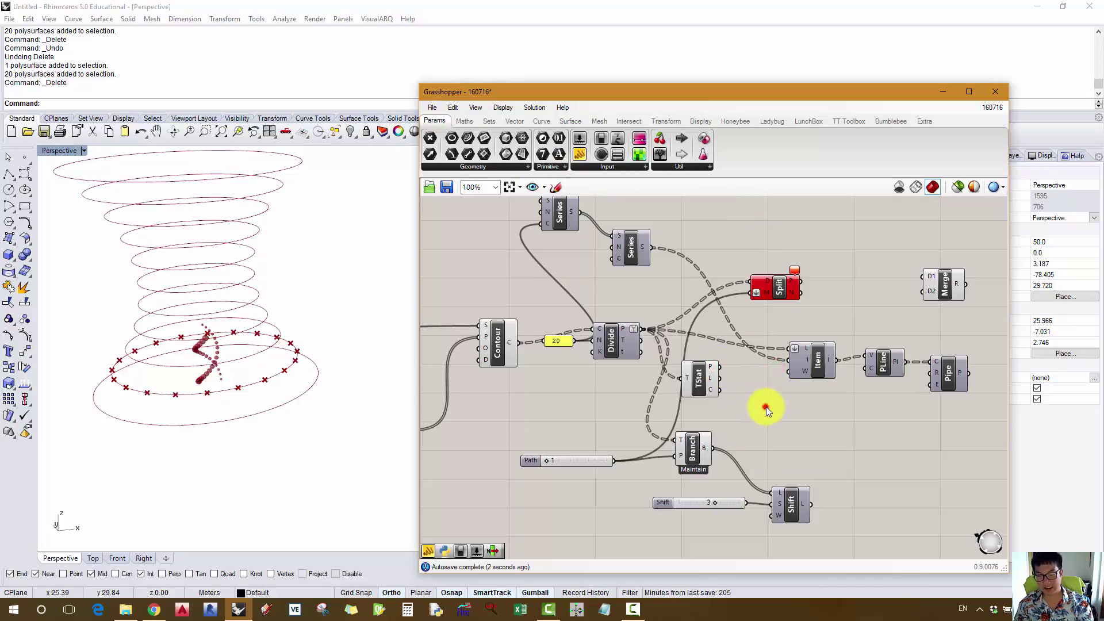
# - Add a List Item that picks from Tree Statistics' paths by the Path slider's index, and connect its output to Split Tree's mask
pyautogui.doubleClick(766, 406)
pyautogui.write('list item')
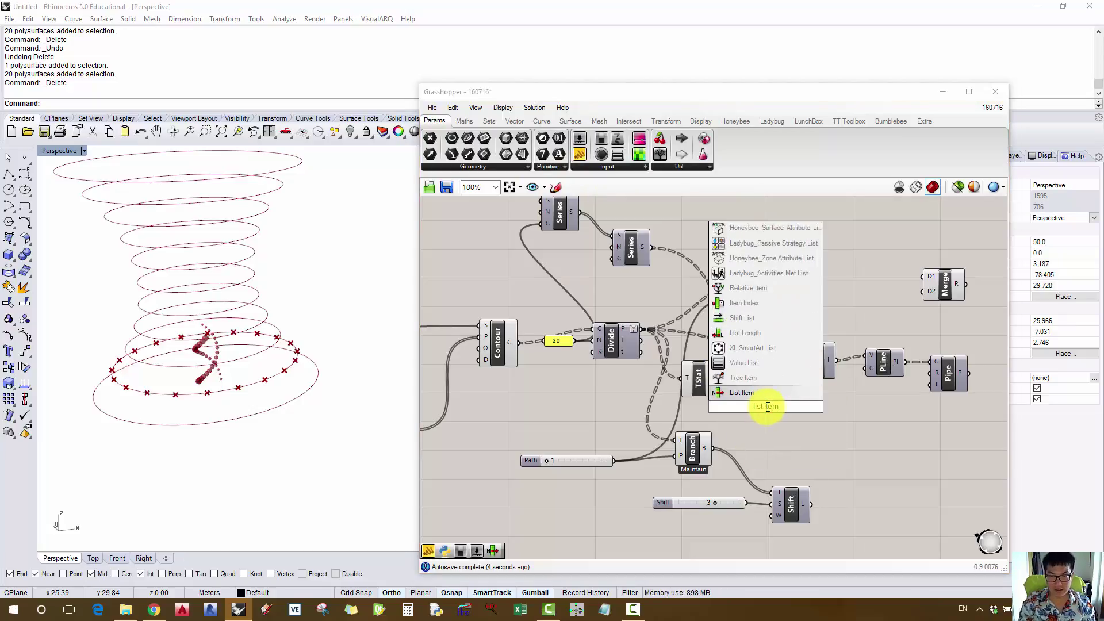
pyautogui.click(750, 396)
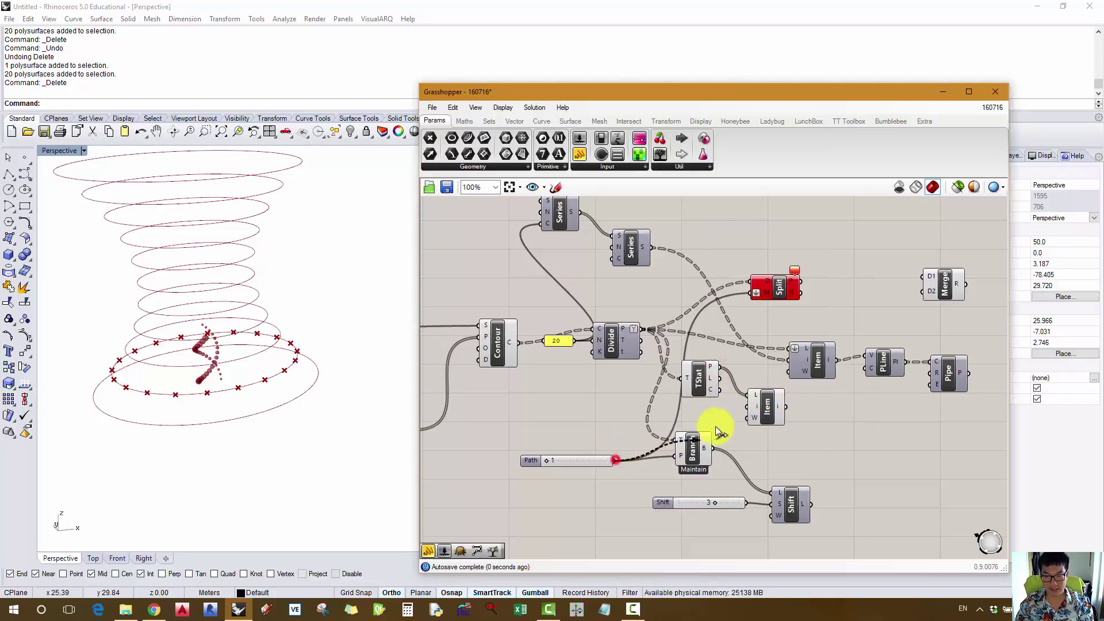
pyautogui.moveTo(786, 407); pyautogui.dragTo(755, 292)
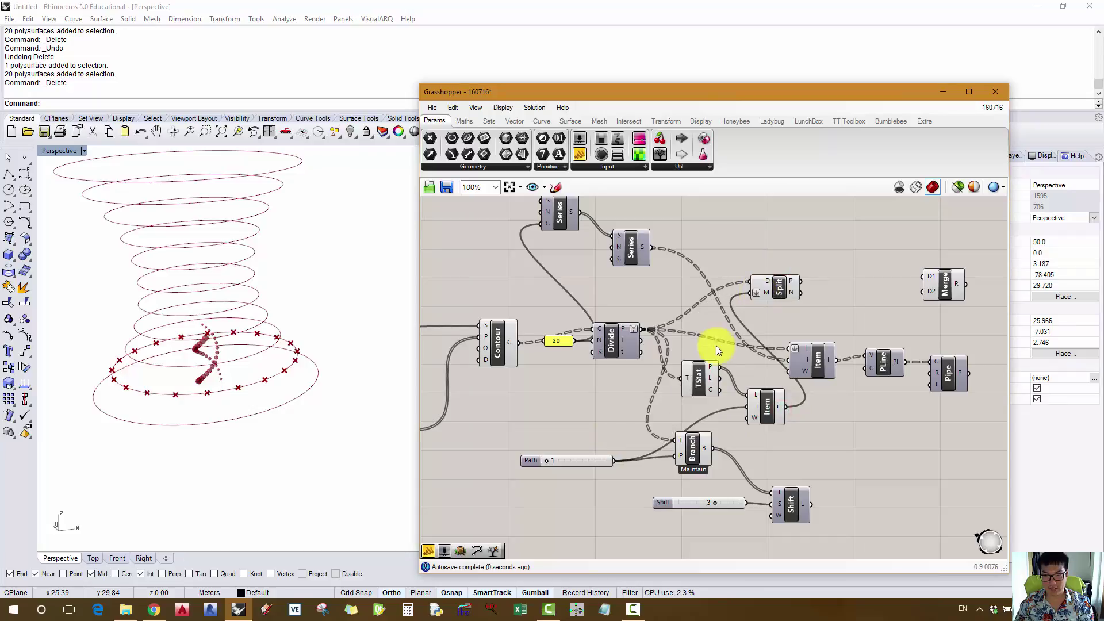
pyautogui.moveTo(688, 386); pyautogui.dragTo(677, 385)
pyautogui.moveTo(763, 407); pyautogui.dragTo(732, 390)
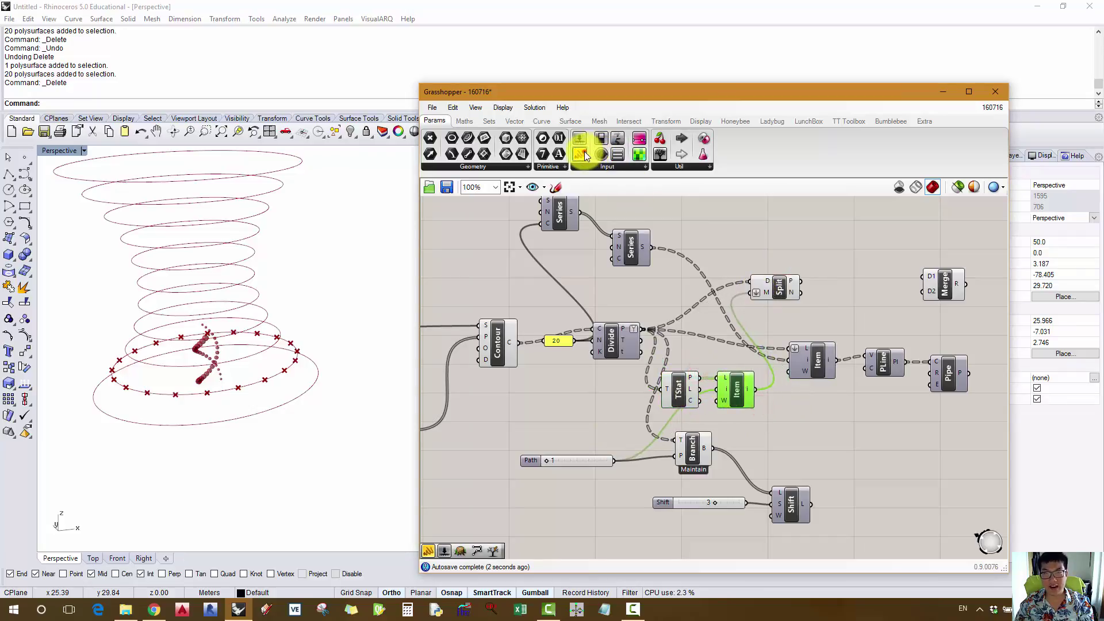
# - Add a panel to Split Tree's positive output and enlarge it to examine the points of the selected branch
pyautogui.moveTo(582, 152); pyautogui.dragTo(861, 241)
pyautogui.click(861, 242)
pyautogui.moveTo(800, 281); pyautogui.dragTo(813, 241)
pyautogui.moveTo(761, 223); pyautogui.dragTo(668, 254, button='right')
pyautogui.moveTo(805, 295); pyautogui.dragTo(933, 476)
pyautogui.moveTo(631, 456); pyautogui.dragTo(659, 439, button='right')
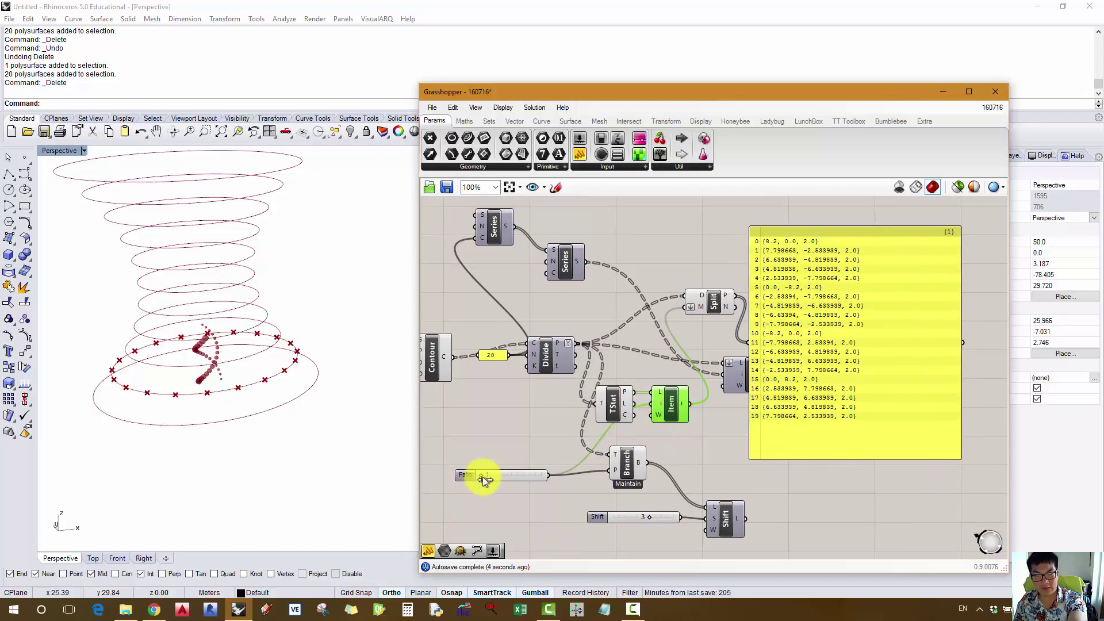
# - Switch the panel to Split Tree's negative output to examine the remaining branches, and delete the panel
pyautogui.moveTo(482, 475)
pyautogui.mouseDown()
pyautogui.moveTo(500, 475)
pyautogui.moveTo(470, 482)
pyautogui.mouseUp()
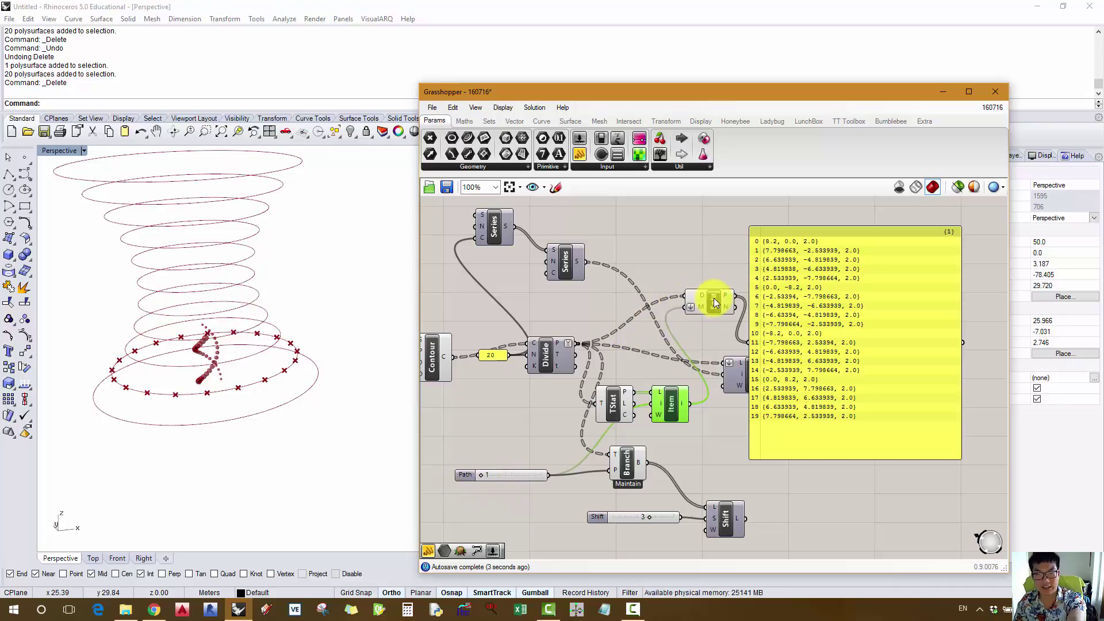
pyautogui.moveTo(754, 339); pyautogui.dragTo(755, 339)
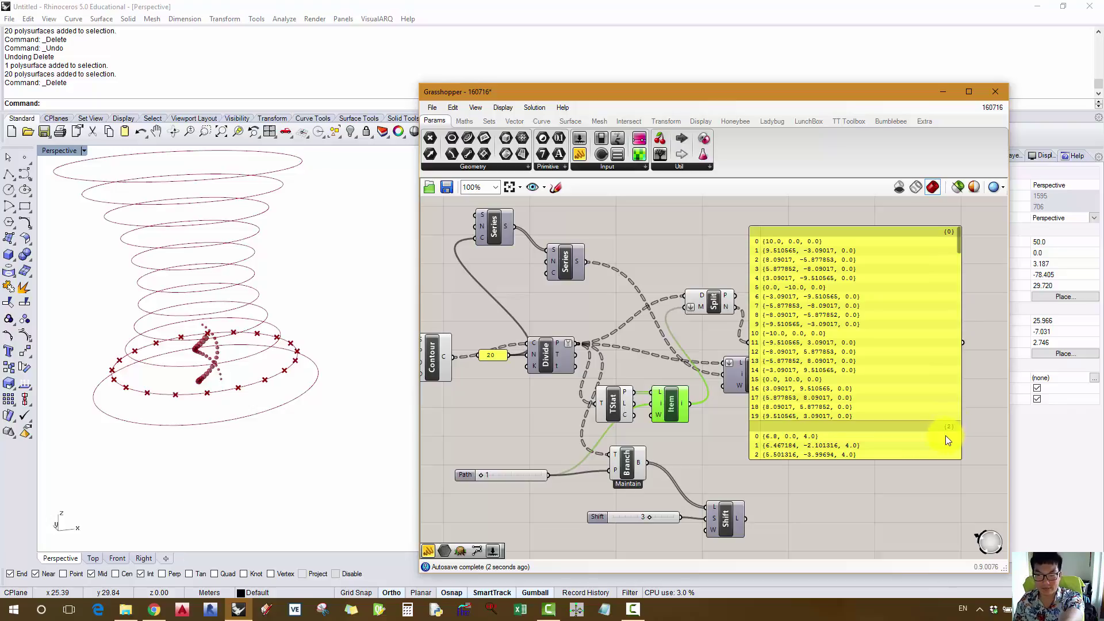
pyautogui.click(798, 289)
pyautogui.press('Delete')
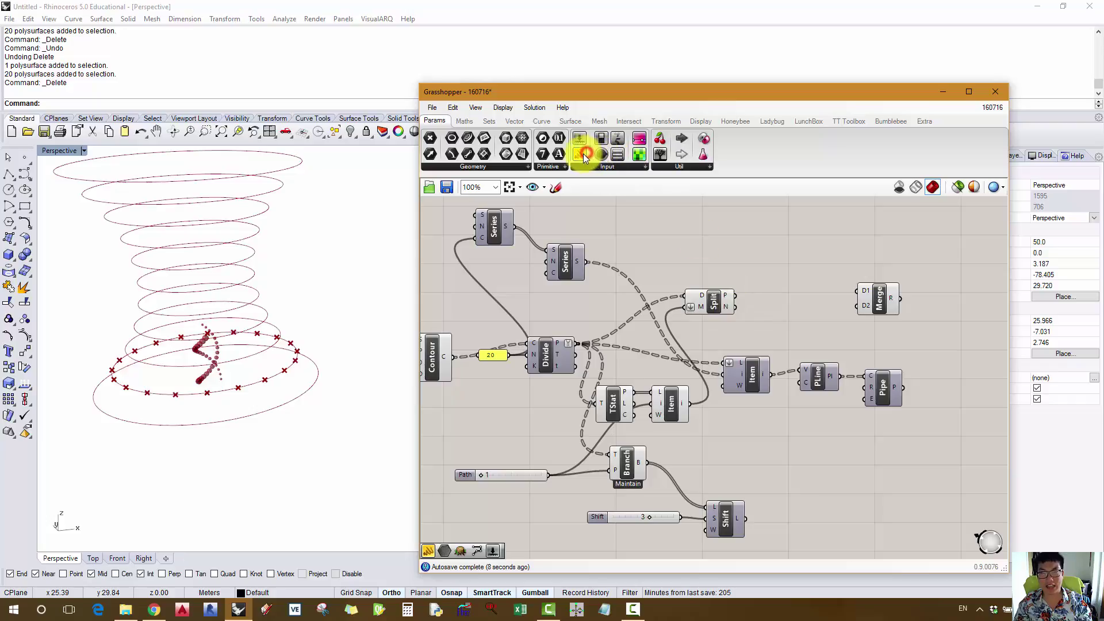
# - Add an enlarged panel to read Split Tree's negative output and the Shift List output, and delete the panel
pyautogui.moveTo(585, 158); pyautogui.dragTo(746, 257)
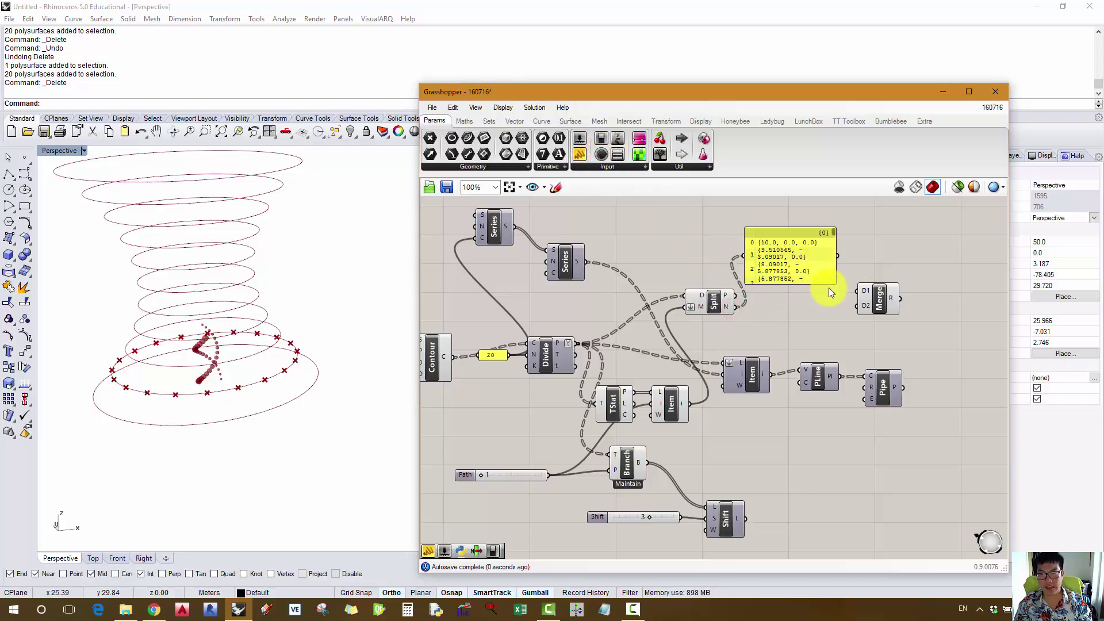
pyautogui.moveTo(832, 283); pyautogui.dragTo(970, 497)
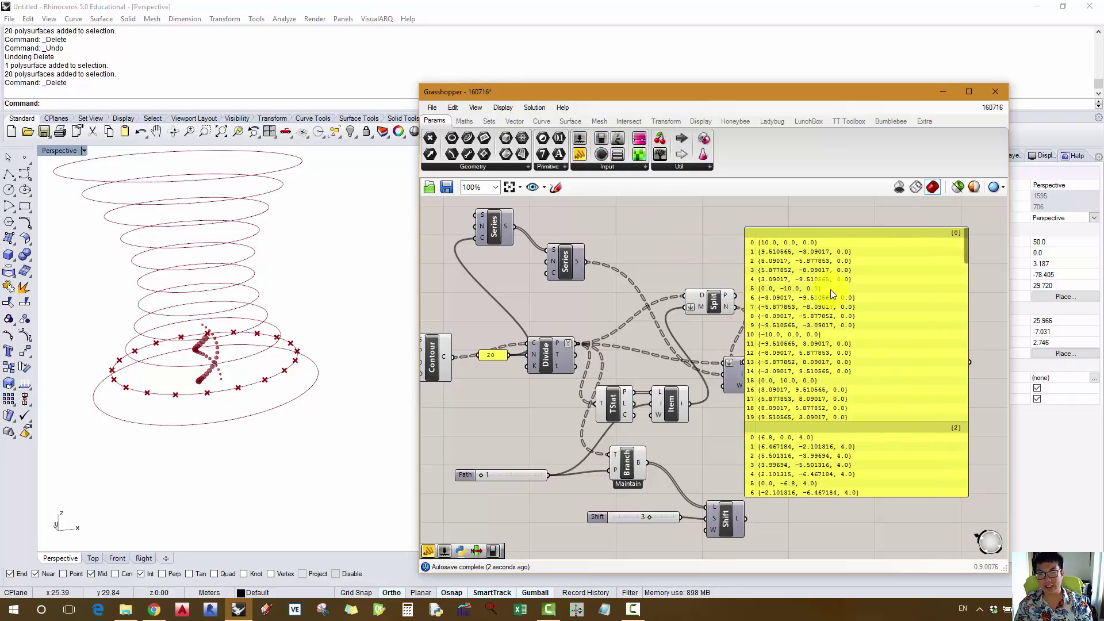
pyautogui.moveTo(746, 518); pyautogui.dragTo(745, 361)
pyautogui.click(759, 449)
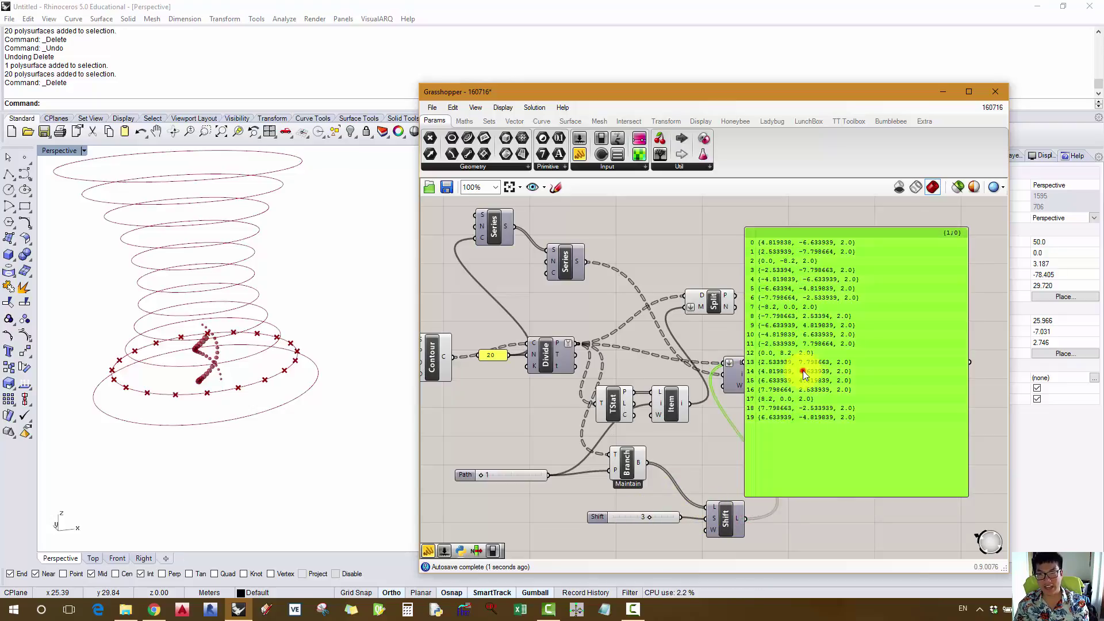
pyautogui.press('Delete')
# - Connect Split Tree's negative output to Merge's D1 input and the Shift List output to its D2 input
pyautogui.moveTo(736, 306); pyautogui.dragTo(856, 291)
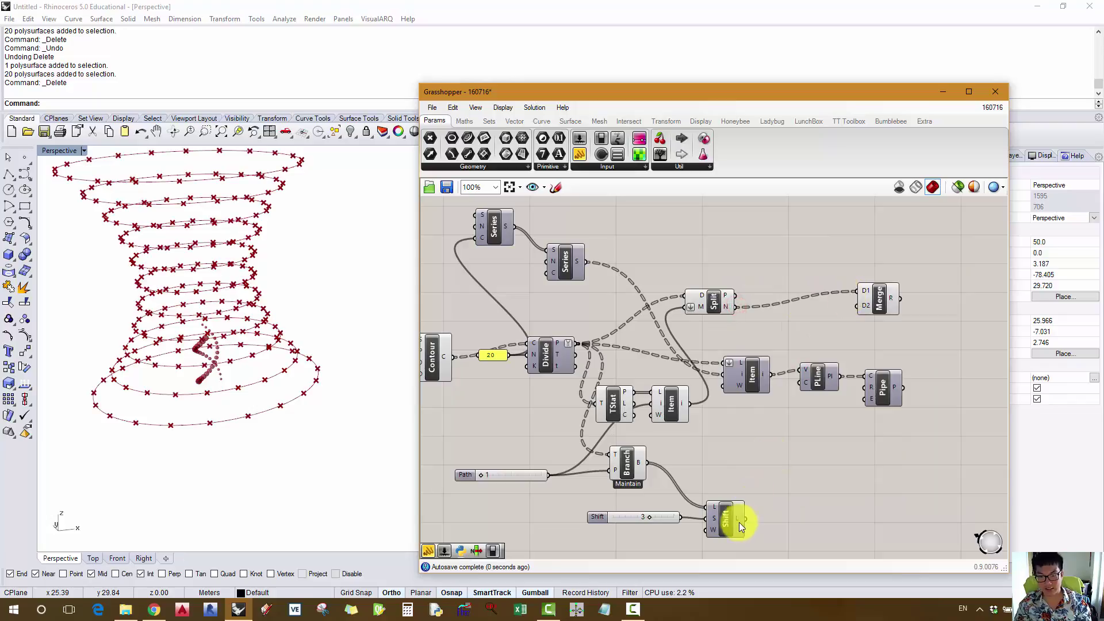
pyautogui.moveTo(744, 519); pyautogui.dragTo(860, 306)
# - Turn off the preview of Split Tree, Merge, Tree Statistics with its List Item, and Tree Branch
pyautogui.moveTo(926, 237); pyautogui.dragTo(570, 504)
pyautogui.middleClick(727, 253)
pyautogui.click(762, 219)
pyautogui.click(692, 457)
pyautogui.middleClick(651, 312)
pyautogui.click(685, 276)
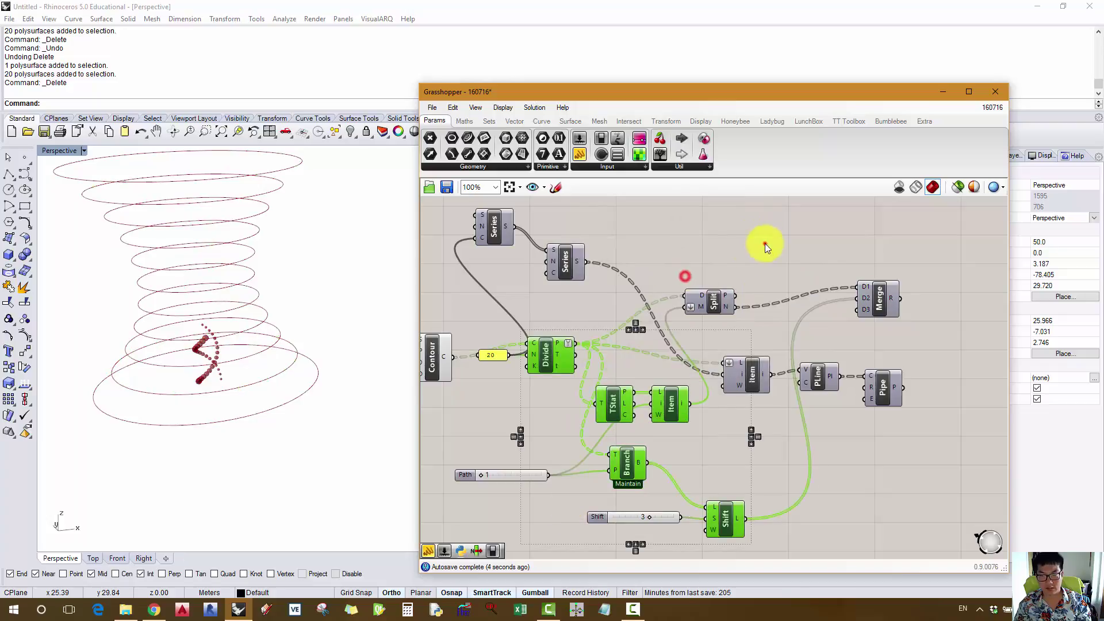
pyautogui.click(765, 243)
# - Place Merge ahead of the relocated List Item, PolyLine and Pipe, and feed Merge's result into that List Item's list input
pyautogui.moveTo(931, 348); pyautogui.dragTo(706, 423)
pyautogui.moveTo(744, 377); pyautogui.dragTo(852, 378)
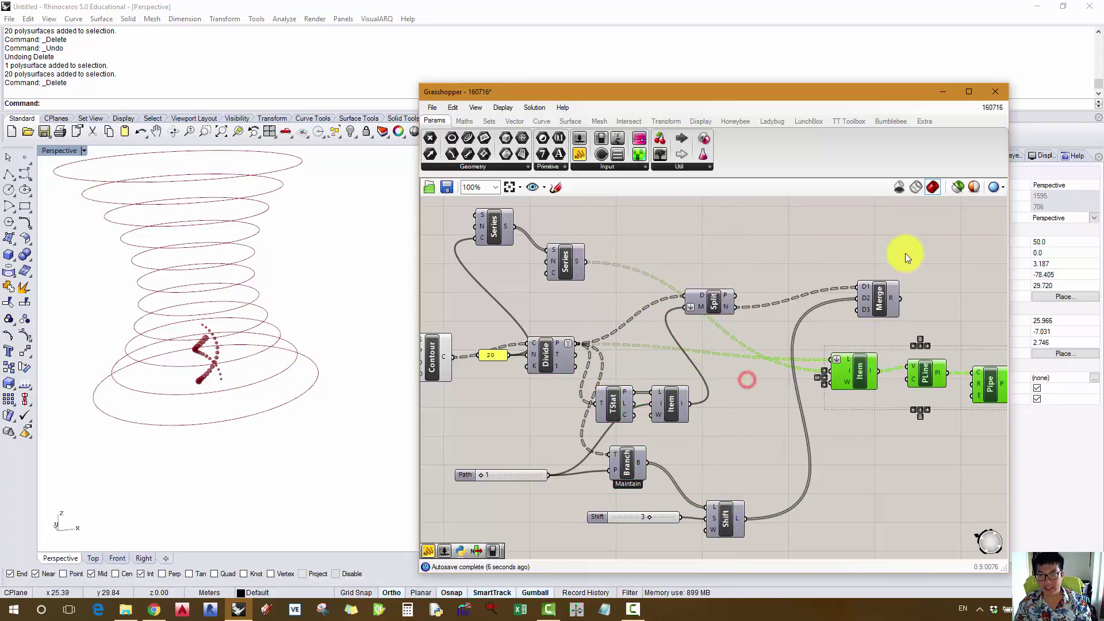
pyautogui.click(906, 253)
pyautogui.moveTo(881, 295); pyautogui.dragTo(771, 346)
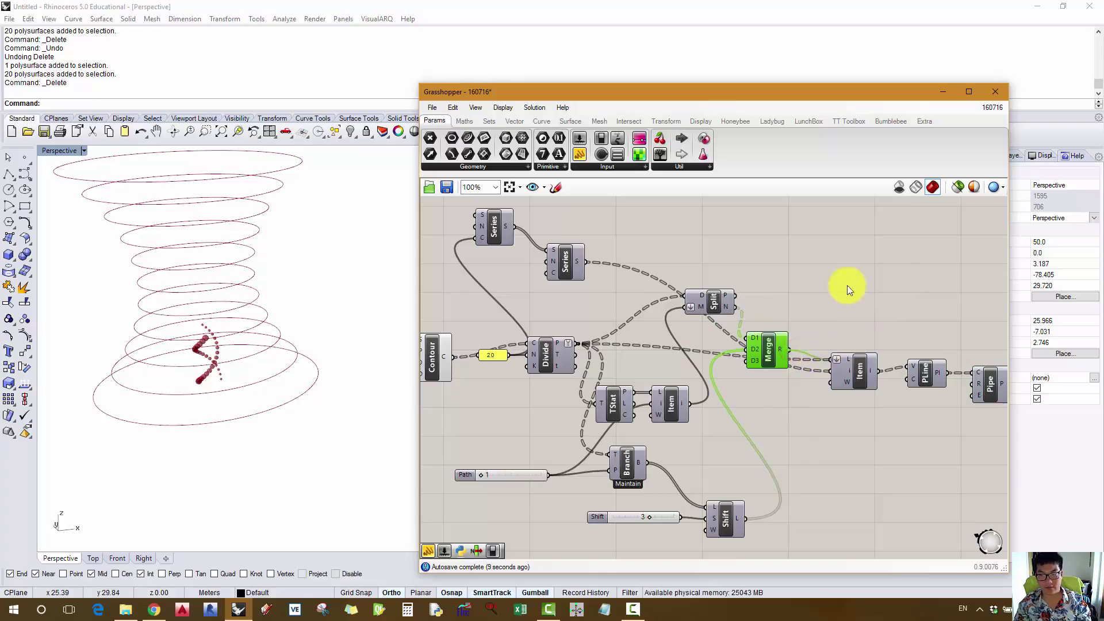
# - Turn on the Pipe component's preview to inspect the piped tower from the merged points
pyautogui.moveTo(737, 281); pyautogui.dragTo(576, 272, button='right')
pyautogui.rightClick(837, 368)
pyautogui.click(857, 389)
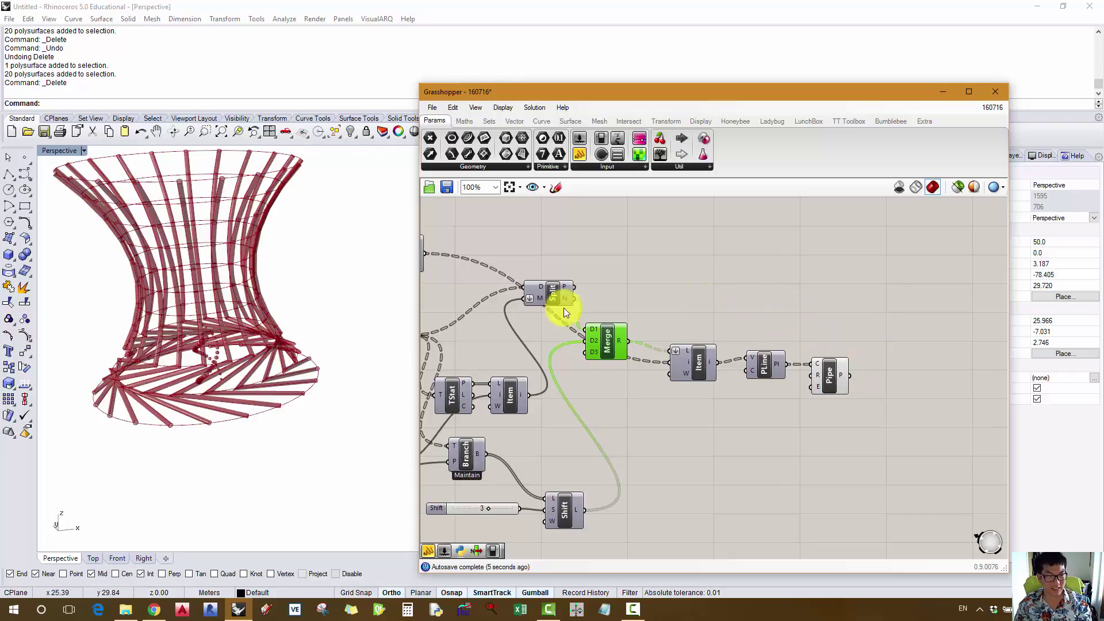
pyautogui.moveTo(317, 357); pyautogui.dragTo(332, 358, button='right')
pyautogui.scroll(-2, 331, 358)
# - Set the Shift slider to 1
pyautogui.moveTo(534, 449); pyautogui.dragTo(622, 436, button='right')
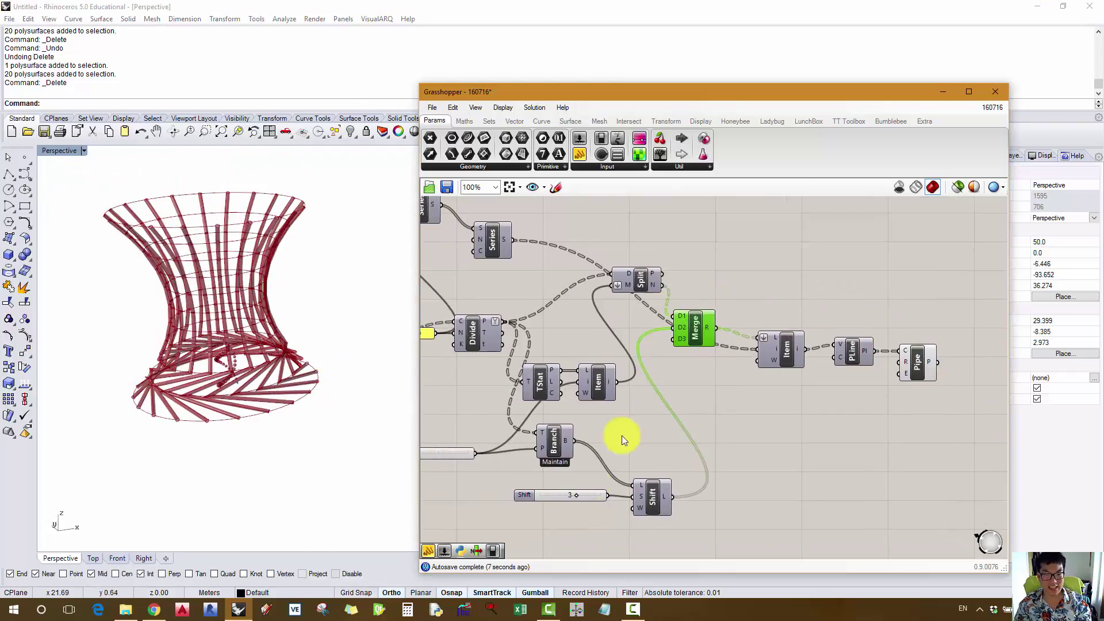
pyautogui.click(551, 494)
pyautogui.write('1')
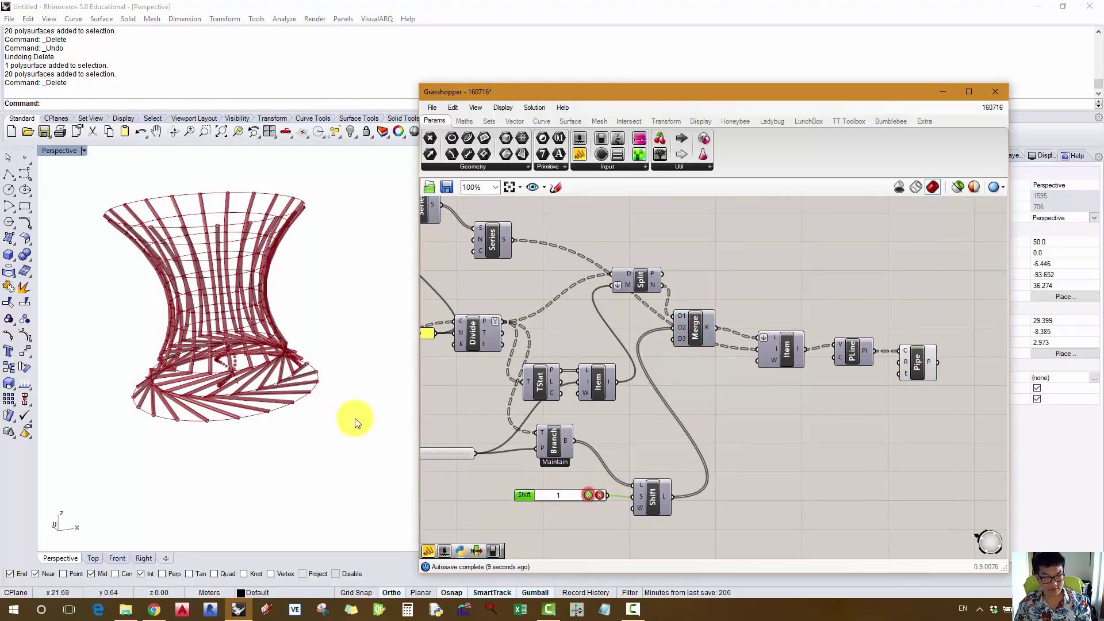
pyautogui.press('Return')
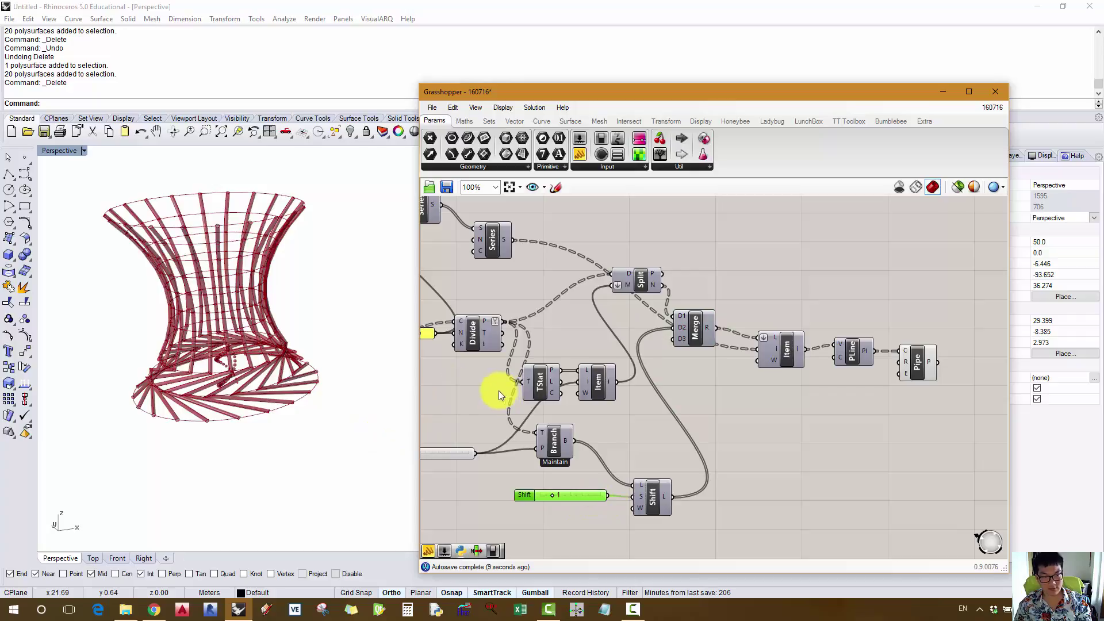
# - Inspect the shifted ring of the tower and set the Path slider to 3
pyautogui.moveTo(302, 381)
pyautogui.mouseDown(button='right')
pyautogui.moveTo(310, 382)
pyautogui.moveTo(287, 381)
pyautogui.mouseUp(button='right')
pyautogui.moveTo(562, 312); pyautogui.dragTo(600, 320, button='right')
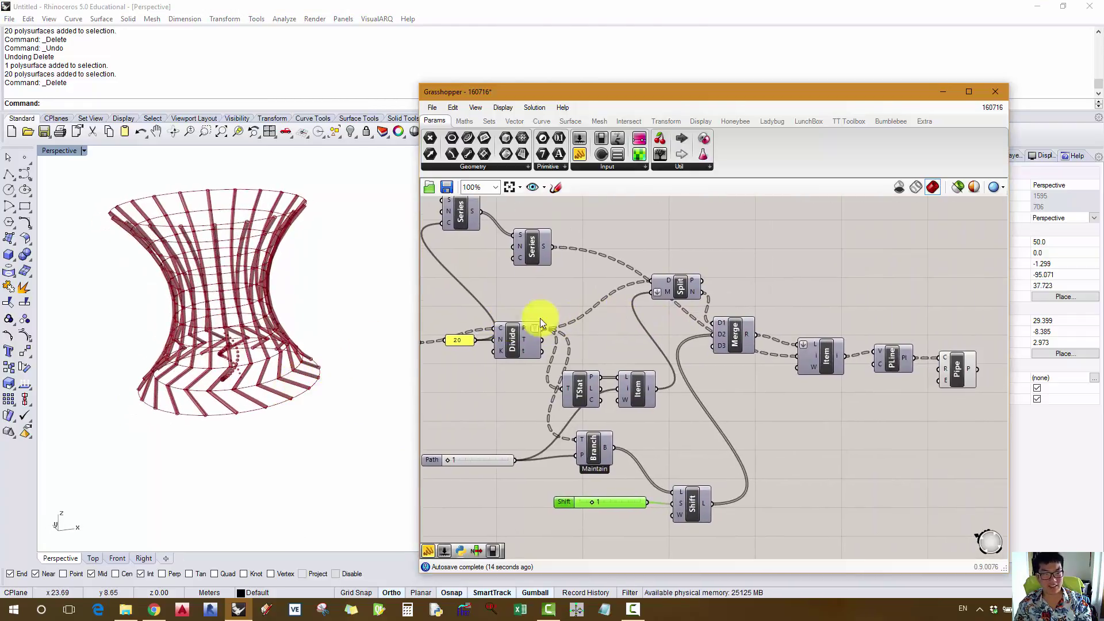
pyautogui.moveTo(249, 327); pyautogui.dragTo(247, 346, button='right')
pyautogui.moveTo(438, 456); pyautogui.dragTo(488, 437, button='right')
pyautogui.moveTo(497, 442); pyautogui.dragTo(507, 444)
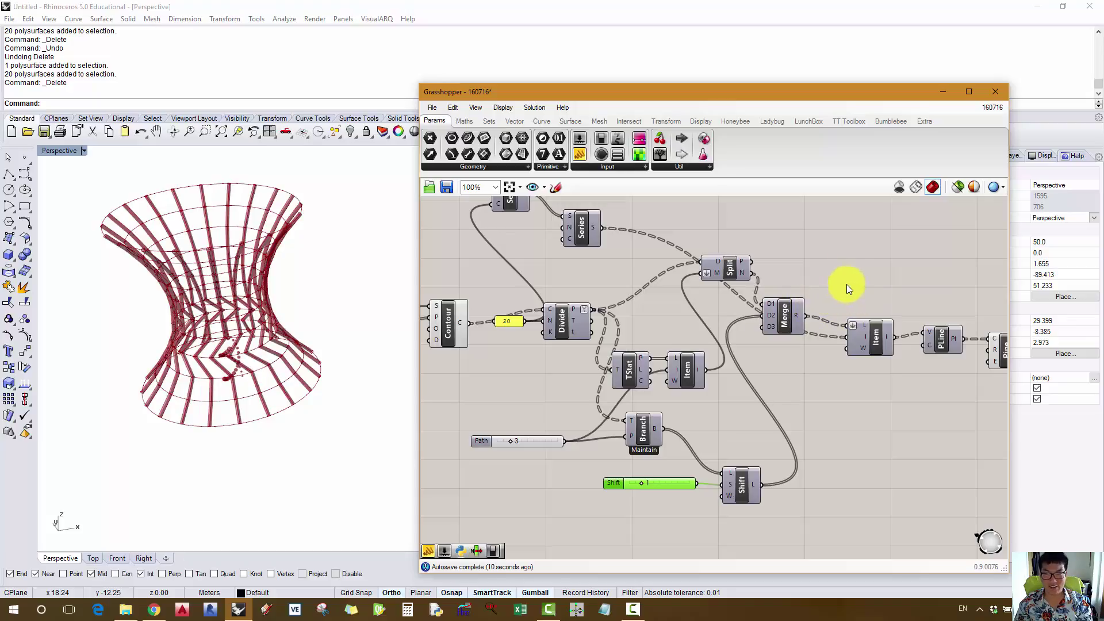
# - Turn off the Pipe component's preview and turn on the PolyLine component's preview
pyautogui.moveTo(847, 284); pyautogui.dragTo(730, 294, button='right')
pyautogui.rightClick(891, 361)
pyautogui.click(905, 374)
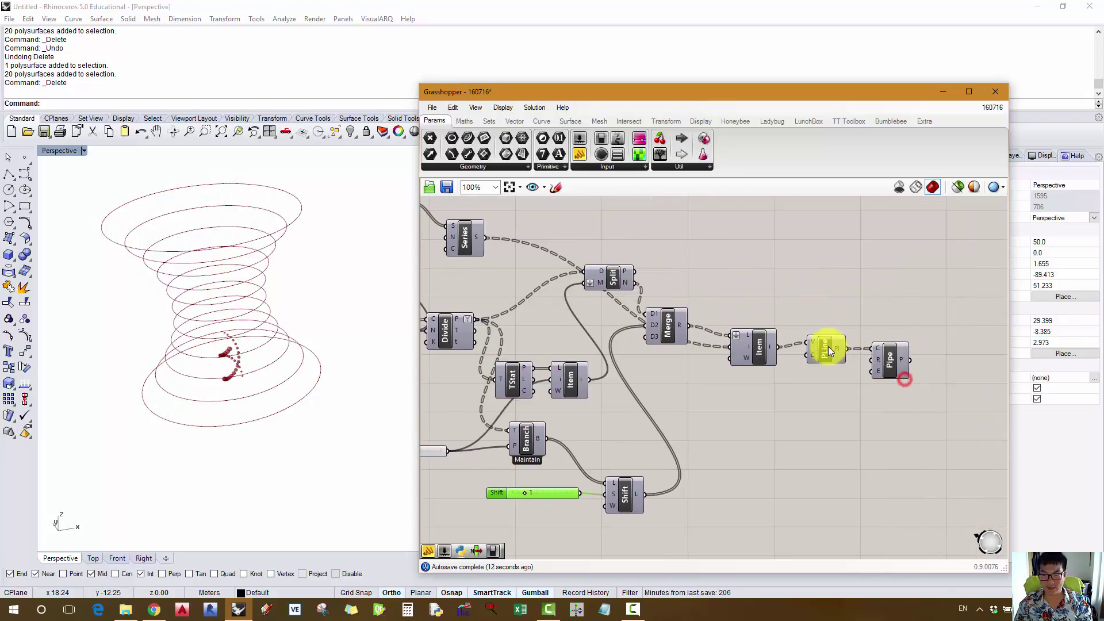
pyautogui.rightClick(826, 348)
pyautogui.click(852, 367)
# - Turn off the Contour component's preview so only the polylines are displayed on the tower
pyautogui.moveTo(412, 291); pyautogui.dragTo(316, 261, button='right')
pyautogui.moveTo(573, 276); pyautogui.dragTo(668, 280, button='right')
pyautogui.scroll(-1, 517, 312)
pyautogui.moveTo(517, 312); pyautogui.dragTo(625, 311, button='right')
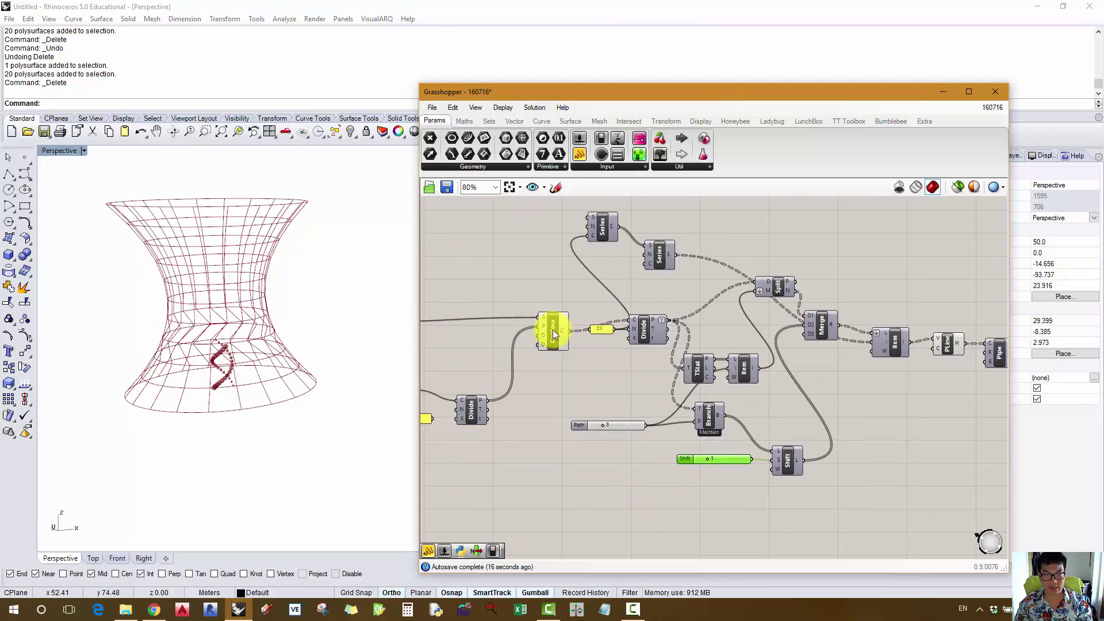
pyautogui.rightClick(549, 331)
pyautogui.click(573, 353)
# - Try the Path slider at 4 and at 2 to shift other contour branches
pyautogui.moveTo(301, 326)
pyautogui.mouseDown(button='right')
pyautogui.moveTo(264, 353)
pyautogui.moveTo(288, 296)
pyautogui.moveTo(296, 327)
pyautogui.moveTo(313, 325)
pyautogui.mouseUp(button='right')
pyautogui.scroll(3, 603, 424)
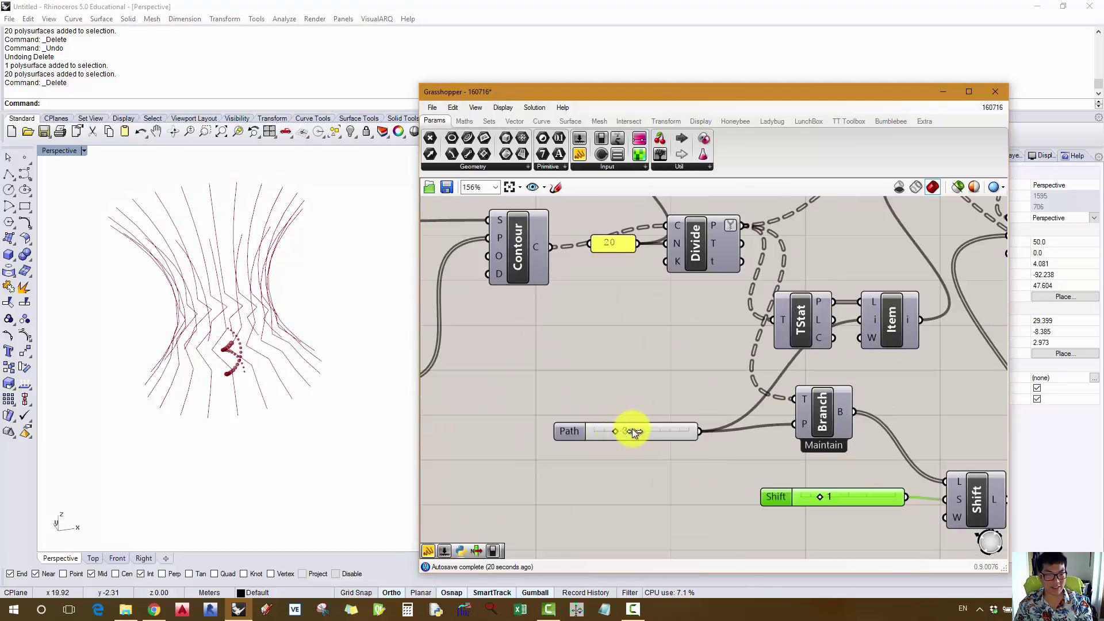
pyautogui.moveTo(626, 430); pyautogui.dragTo(603, 423)
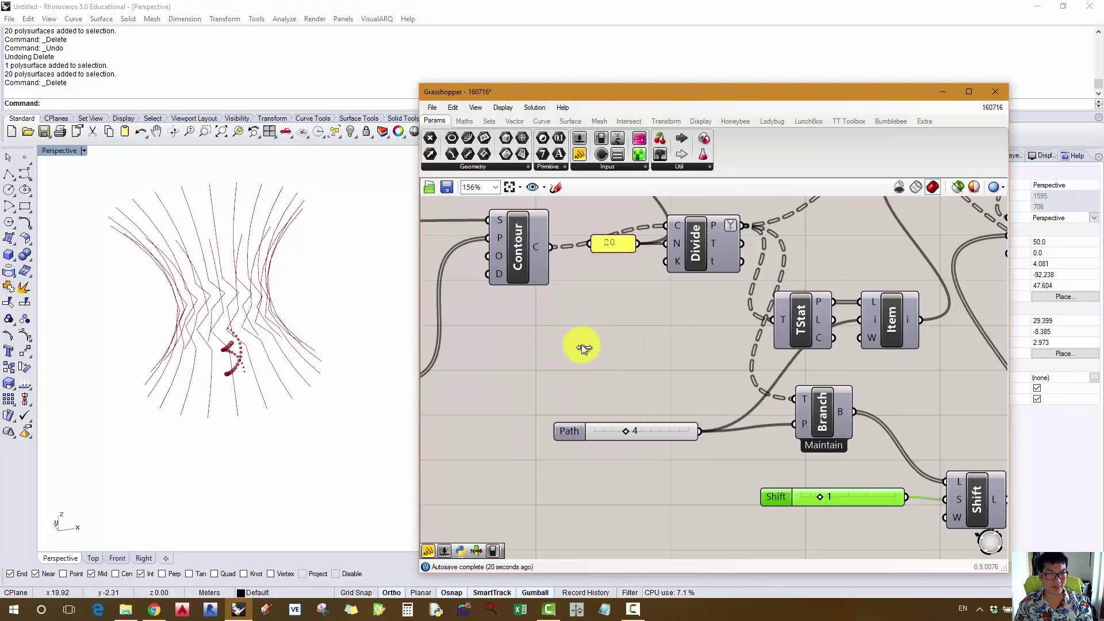
pyautogui.moveTo(581, 344); pyautogui.dragTo(604, 358)
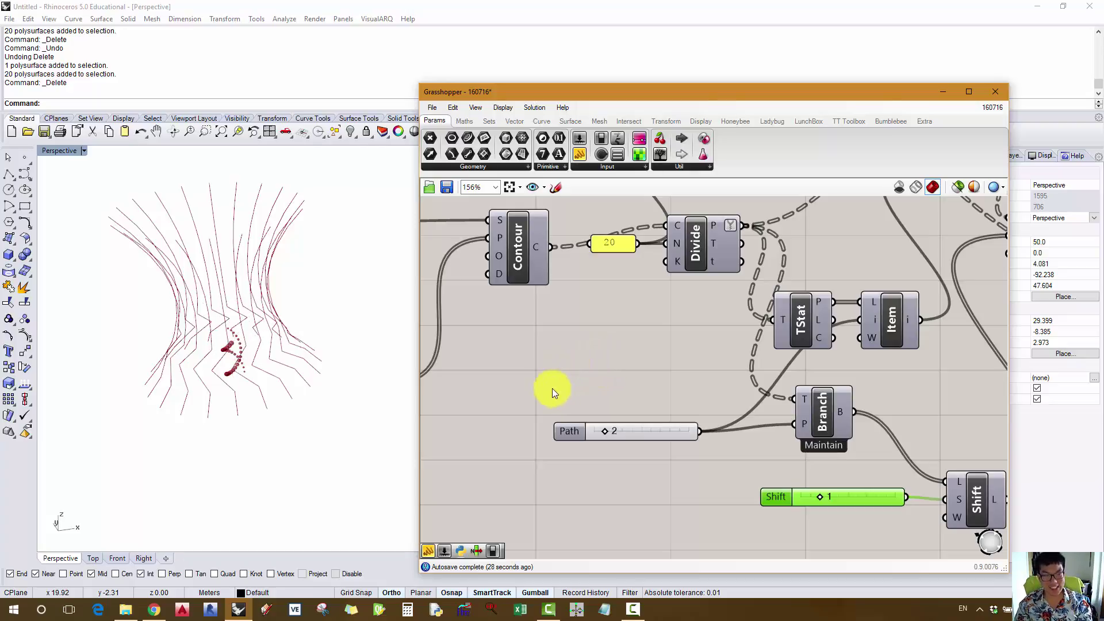
# - Disable the Pipe component
pyautogui.scroll(-2, 549, 383)
pyautogui.scroll(-3, 545, 378)
pyautogui.scroll(5, 815, 344)
pyautogui.rightClick(950, 351)
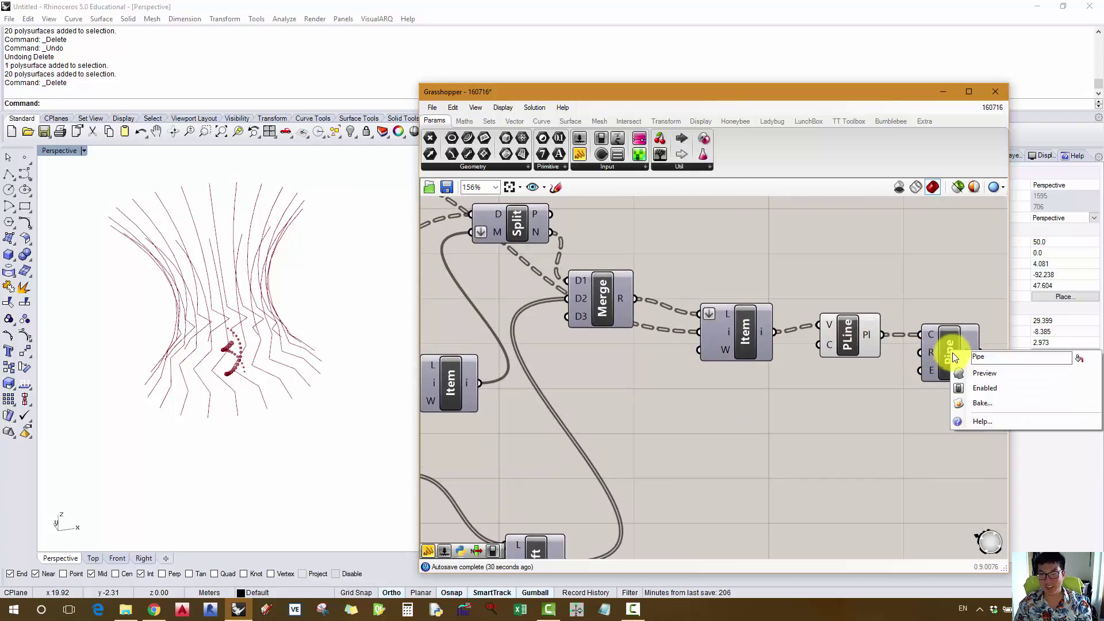
pyautogui.click(978, 386)
# - Set the Path slider to 3 and move it farther away from the Tree Branch component
pyautogui.scroll(-3, 680, 382)
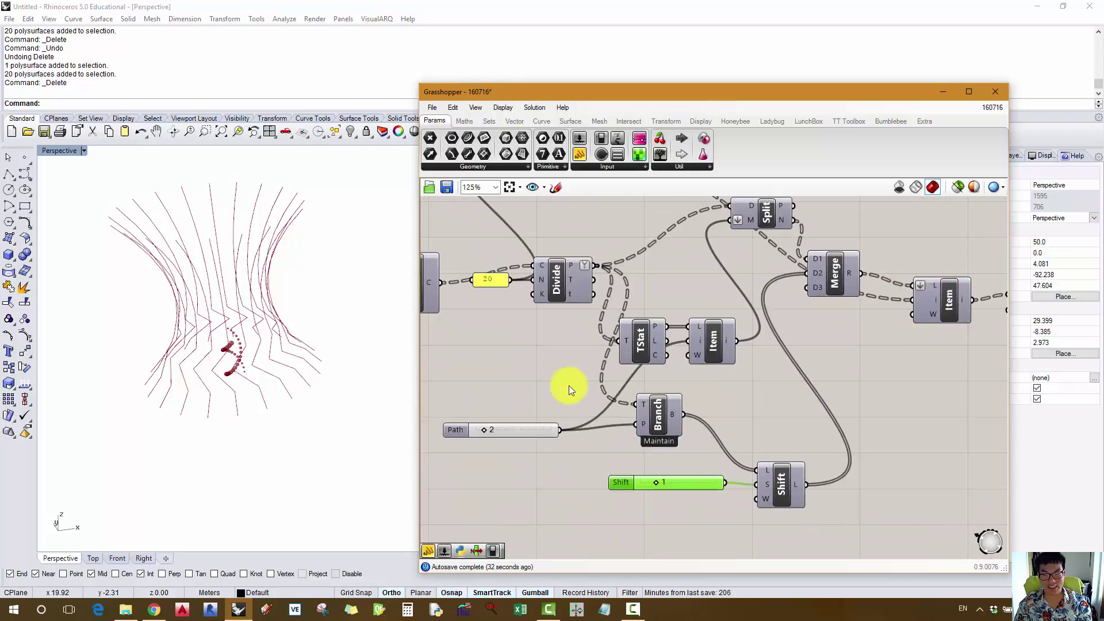
pyautogui.scroll(3, 489, 430)
pyautogui.moveTo(487, 435)
pyautogui.mouseDown()
pyautogui.moveTo(529, 435)
pyautogui.moveTo(493, 441)
pyautogui.moveTo(432, 426)
pyautogui.moveTo(554, 433)
pyautogui.moveTo(488, 436)
pyautogui.mouseUp()
pyautogui.moveTo(551, 373); pyautogui.dragTo(597, 352, button='right')
pyautogui.scroll(-2, 597, 352)
pyautogui.moveTo(533, 390); pyautogui.dragTo(464, 413)
# - Add a panel below the contour Divide and enter 3, 5, 7 and 9 on separate lines
pyautogui.click(561, 326)
pyautogui.doubleClick(561, 326)
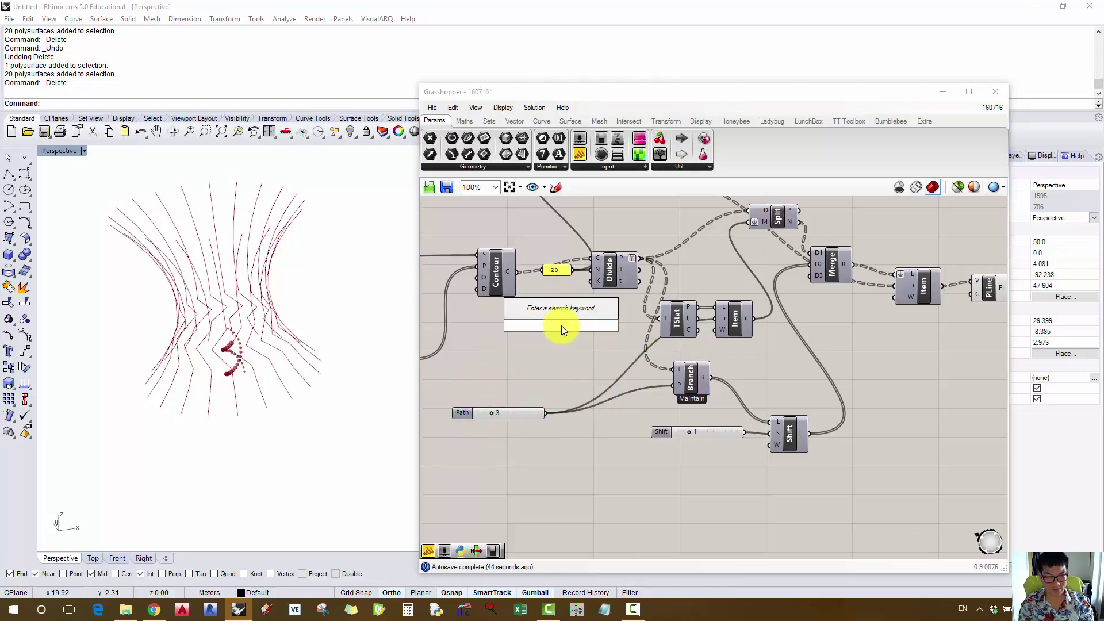
pyautogui.write('panel')
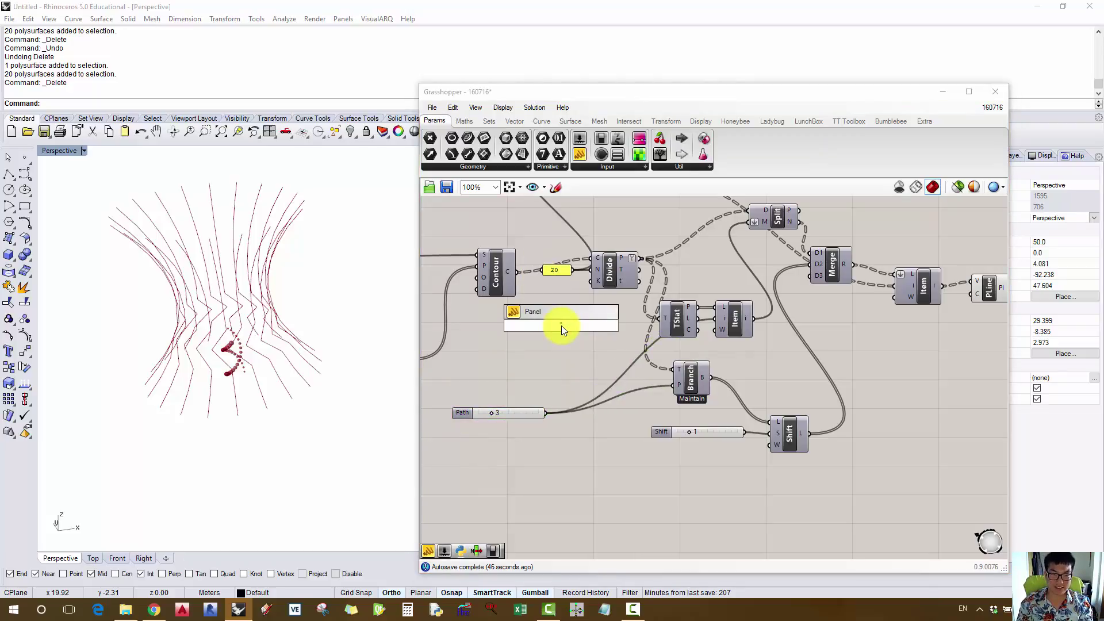
pyautogui.press('Return')
pyautogui.doubleClick(562, 325)
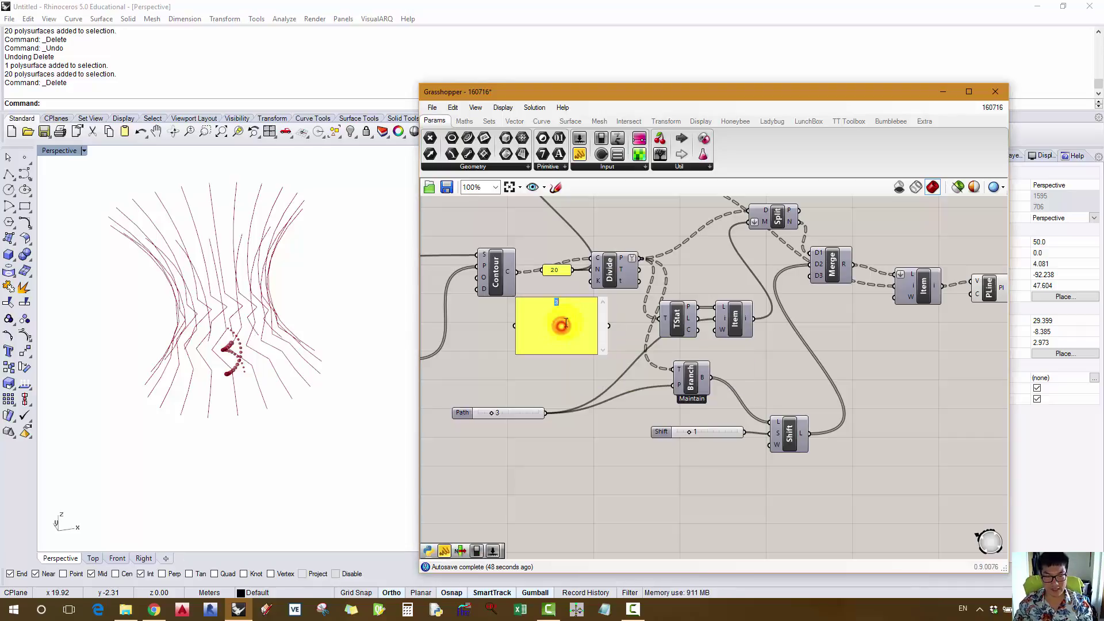
pyautogui.press('Return')
pyautogui.write('5')
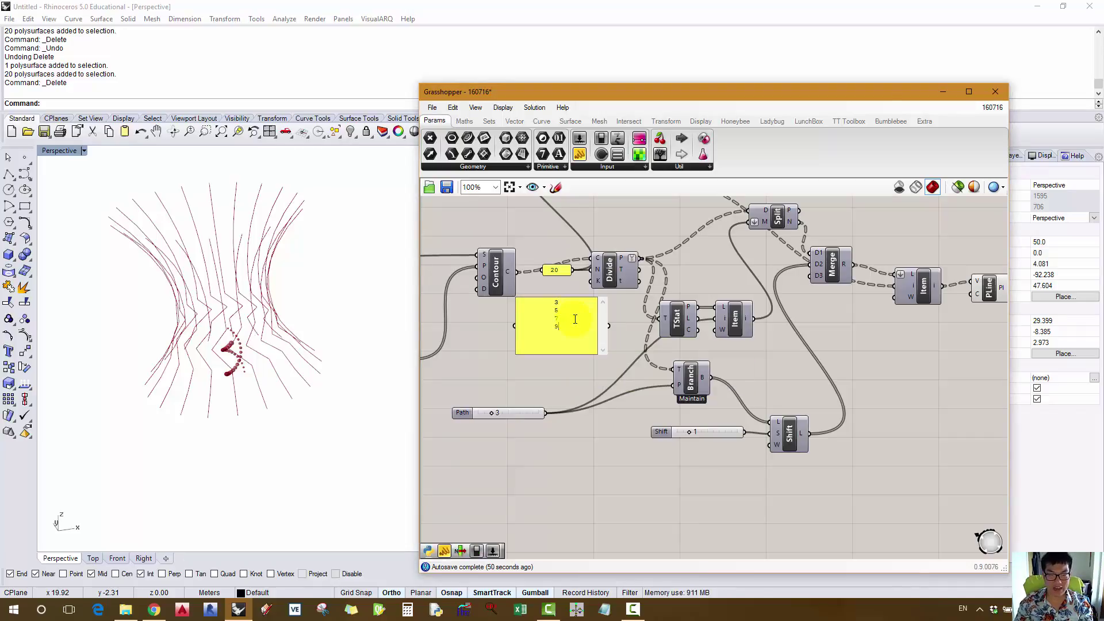
pyautogui.press('Return')
pyautogui.write('7')
pyautogui.press('Return')
pyautogui.write('9')
pyautogui.click(623, 316)
# - Turn off the panel's multiline data and connect it to Tree Branch's path and List Item's index in place of the Path slider
pyautogui.rightClick(554, 332)
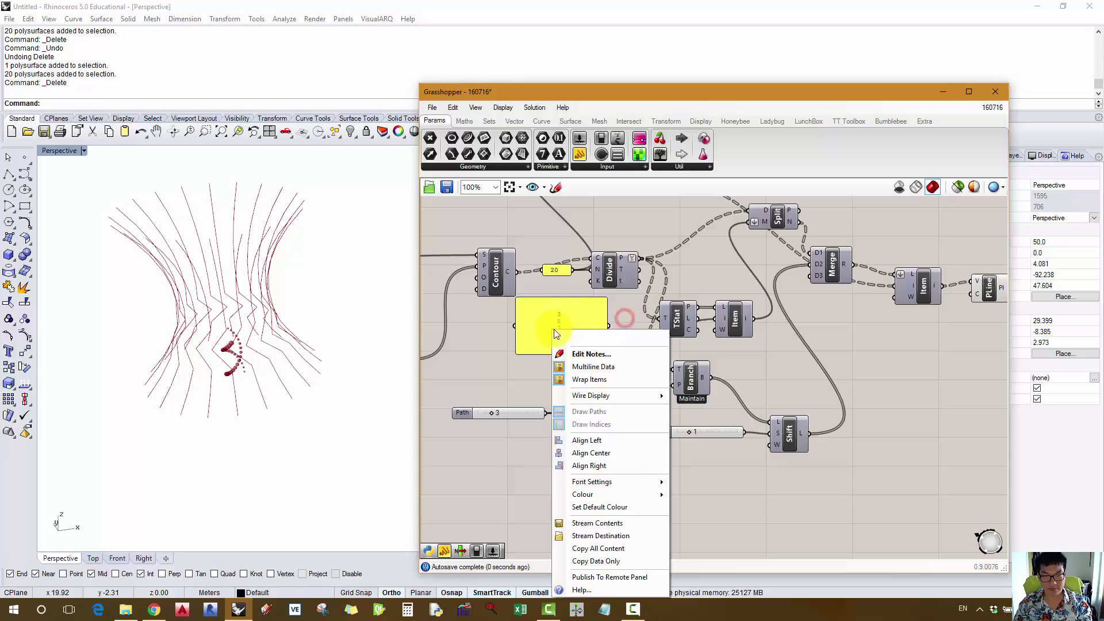
pyautogui.click(577, 366)
pyautogui.moveTo(571, 340); pyautogui.dragTo(677, 385)
pyautogui.moveTo(617, 360); pyautogui.dragTo(715, 319)
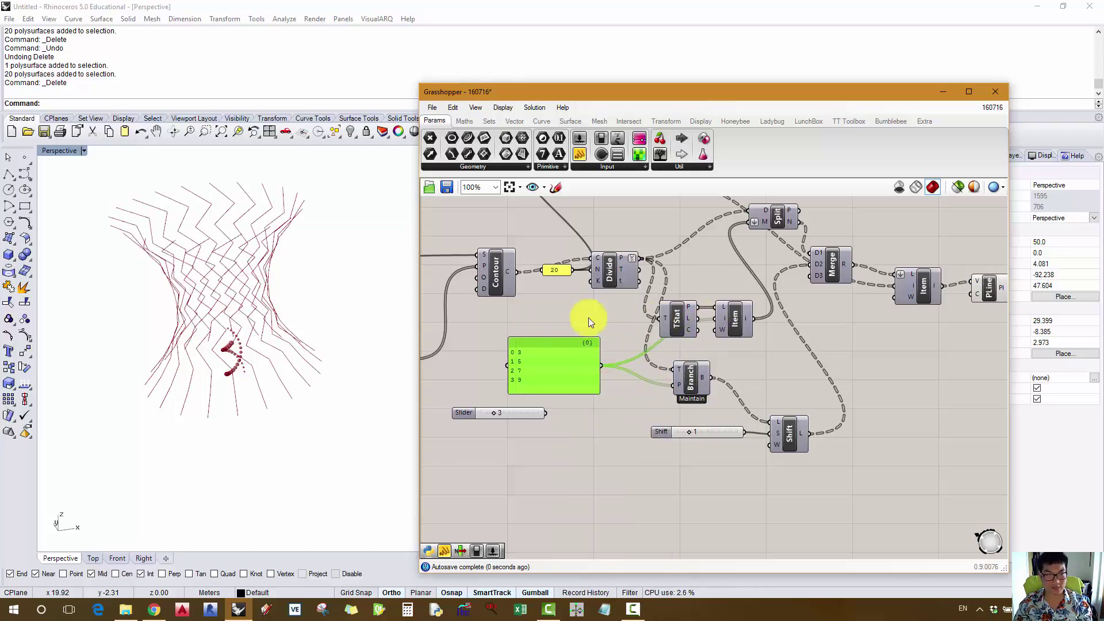
# - Replace the panel's branch indices with a new list starting at 2 and inspect the zigzag polylines
pyautogui.moveTo(288, 315)
pyautogui.mouseDown(button='right')
pyautogui.moveTo(337, 260)
pyautogui.moveTo(320, 310)
pyautogui.moveTo(296, 300)
pyautogui.moveTo(320, 253)
pyautogui.moveTo(337, 272)
pyautogui.moveTo(298, 314)
pyautogui.mouseUp(button='right')
pyautogui.doubleClick(551, 381)
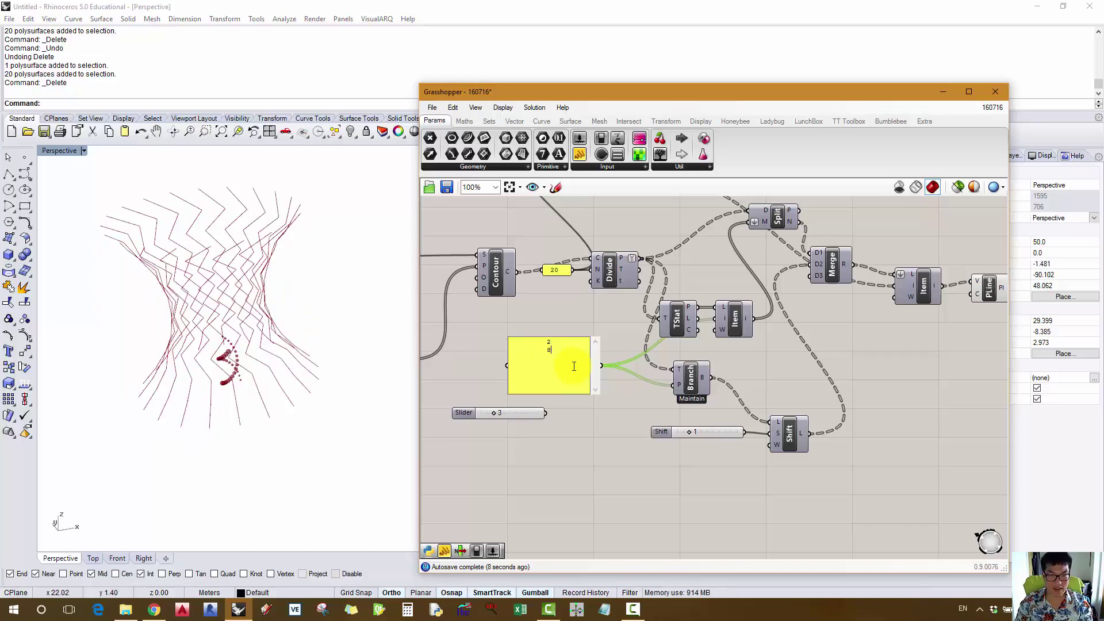
pyautogui.click(537, 296)
pyautogui.moveTo(299, 242)
pyautogui.mouseDown(button='right')
pyautogui.moveTo(264, 229)
pyautogui.moveTo(269, 250)
pyautogui.moveTo(236, 295)
pyautogui.moveTo(234, 328)
pyautogui.moveTo(300, 259)
pyautogui.moveTo(275, 284)
pyautogui.mouseUp(button='right')
# - Enable the Pipe component again with its preview on
pyautogui.moveTo(930, 330); pyautogui.dragTo(775, 349, button='right')
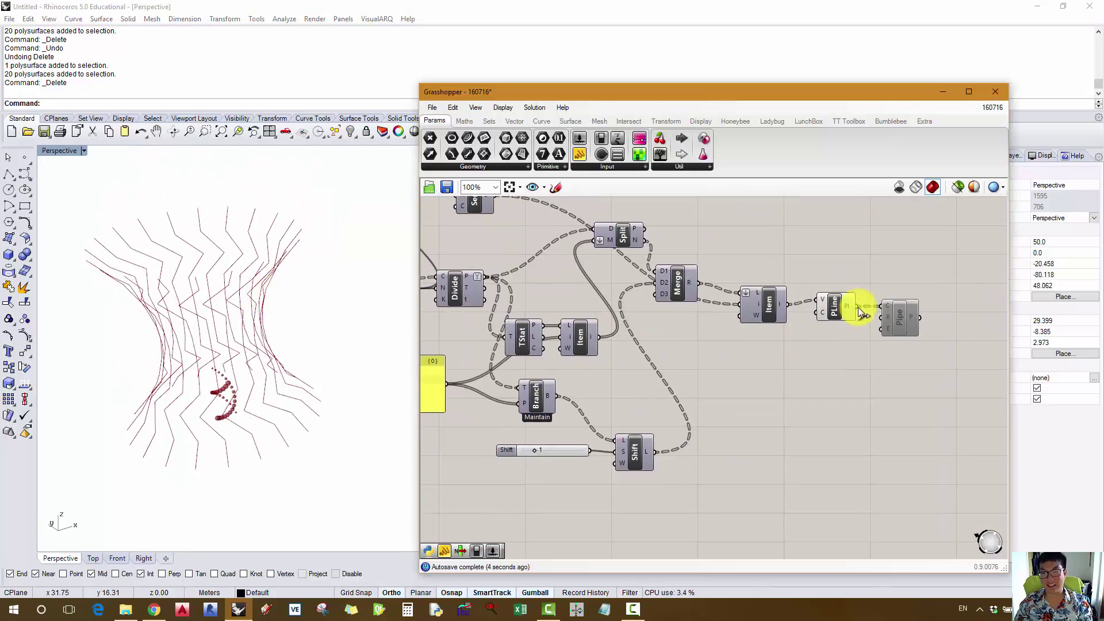
pyautogui.rightClick(900, 319)
pyautogui.click(911, 348)
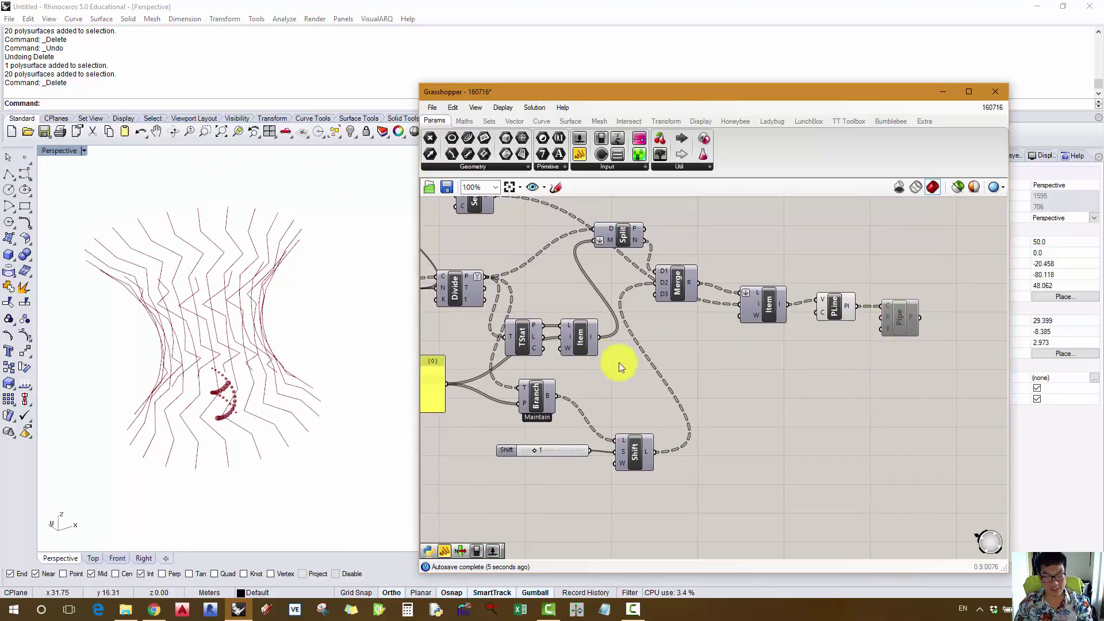
pyautogui.rightClick(907, 325)
pyautogui.click(918, 340)
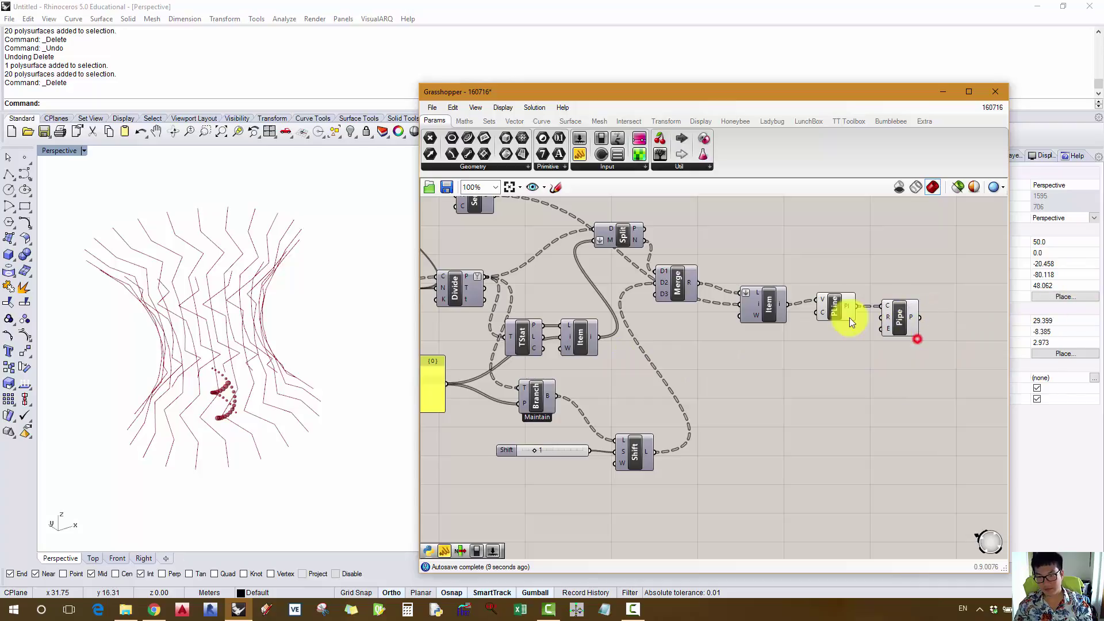
# - Turn off the PLine component's preview
pyautogui.rightClick(823, 306)
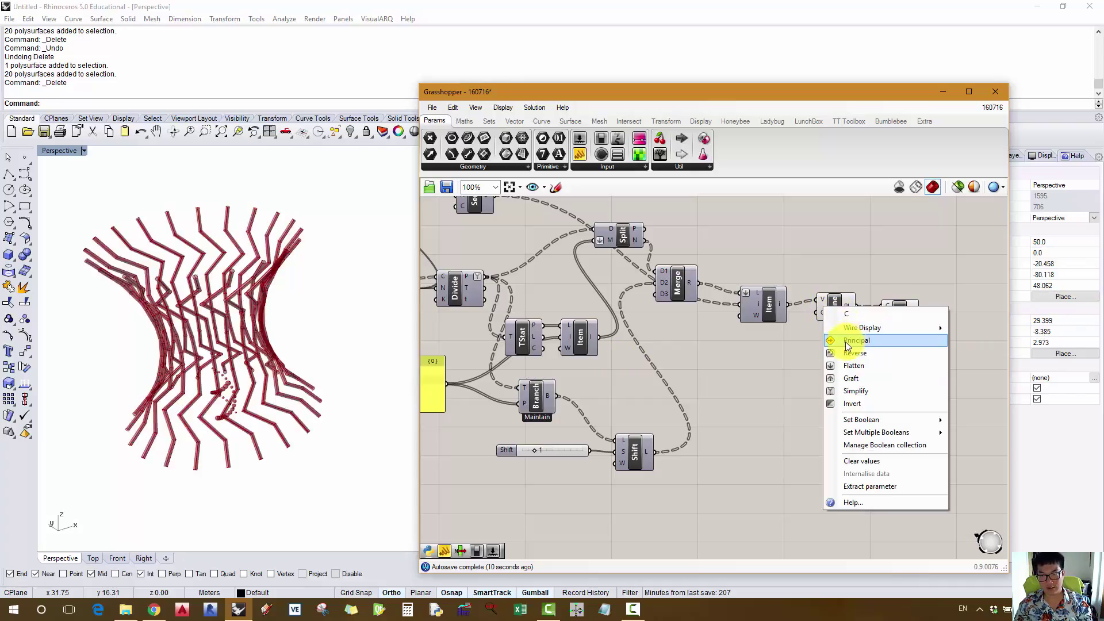
pyautogui.rightClick(832, 286)
pyautogui.click(834, 264)
pyautogui.rightClick(837, 295)
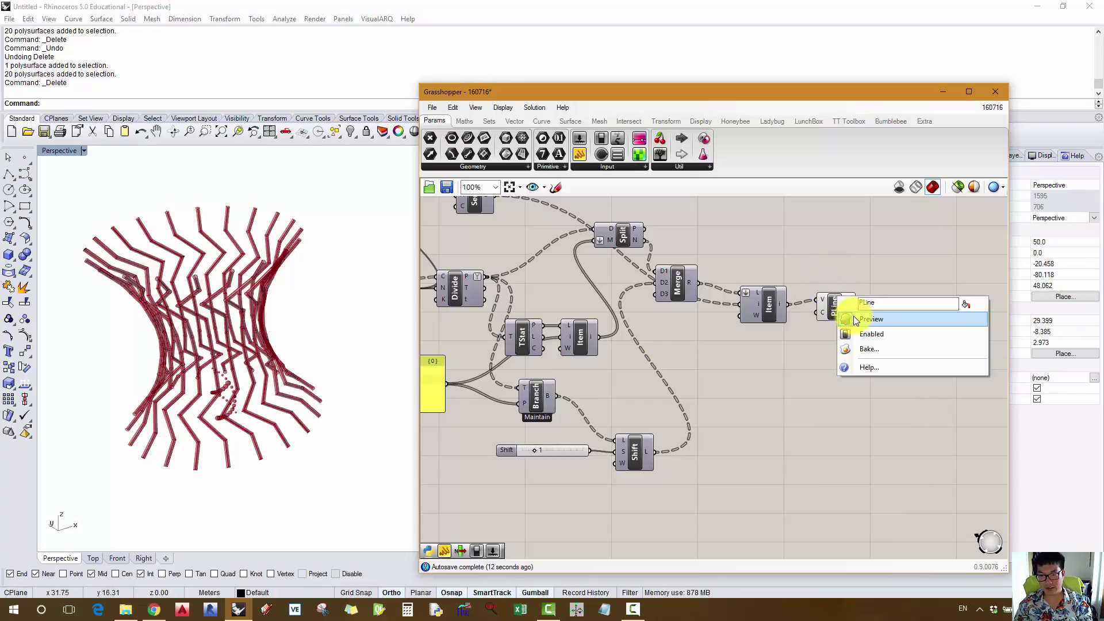
pyautogui.click(853, 316)
# - Bake the Pipe component's zigzag pipes into the Rhino document and hide the component's preview
pyautogui.rightClick(902, 321)
pyautogui.rightClick(902, 324)
pyautogui.click(925, 371)
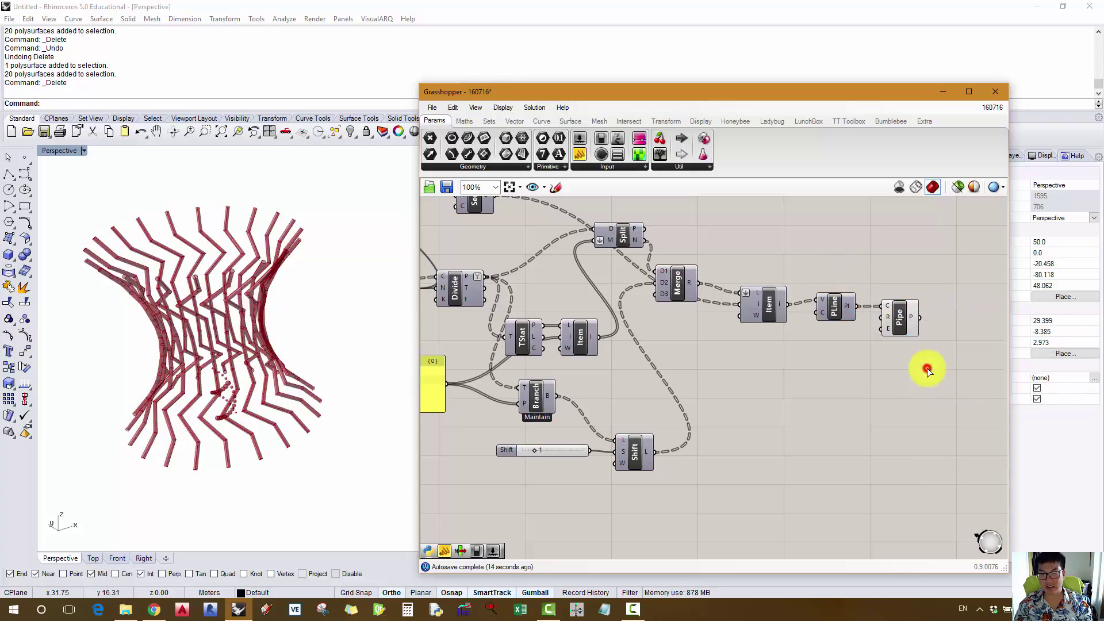
pyautogui.click(943, 476)
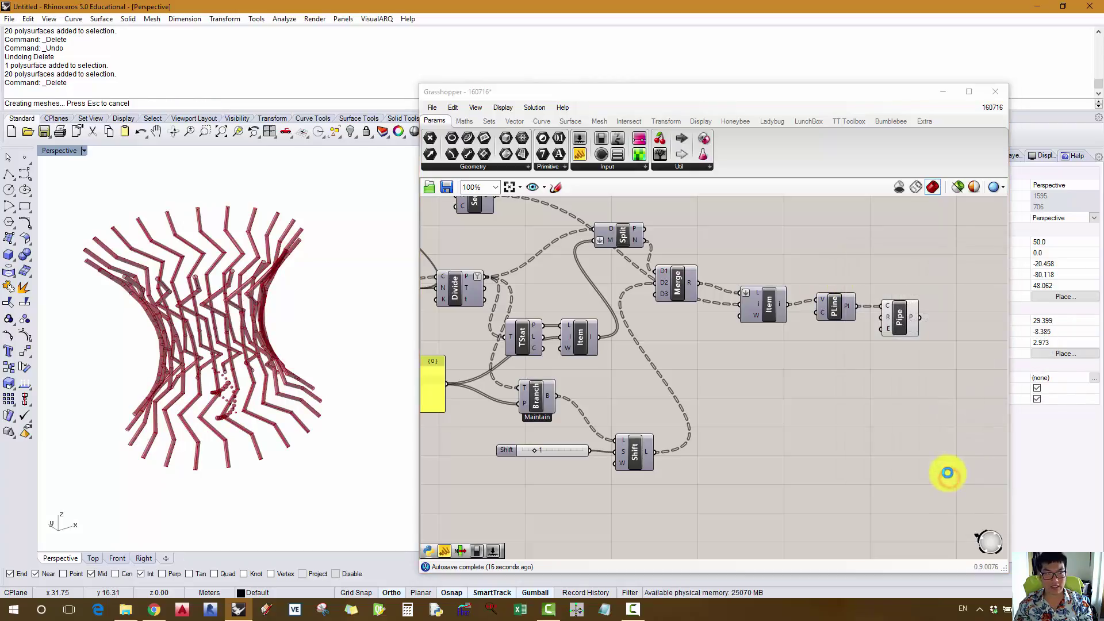
pyautogui.click(902, 322)
pyautogui.moveTo(114, 241); pyautogui.dragTo(192, 271, button='right')
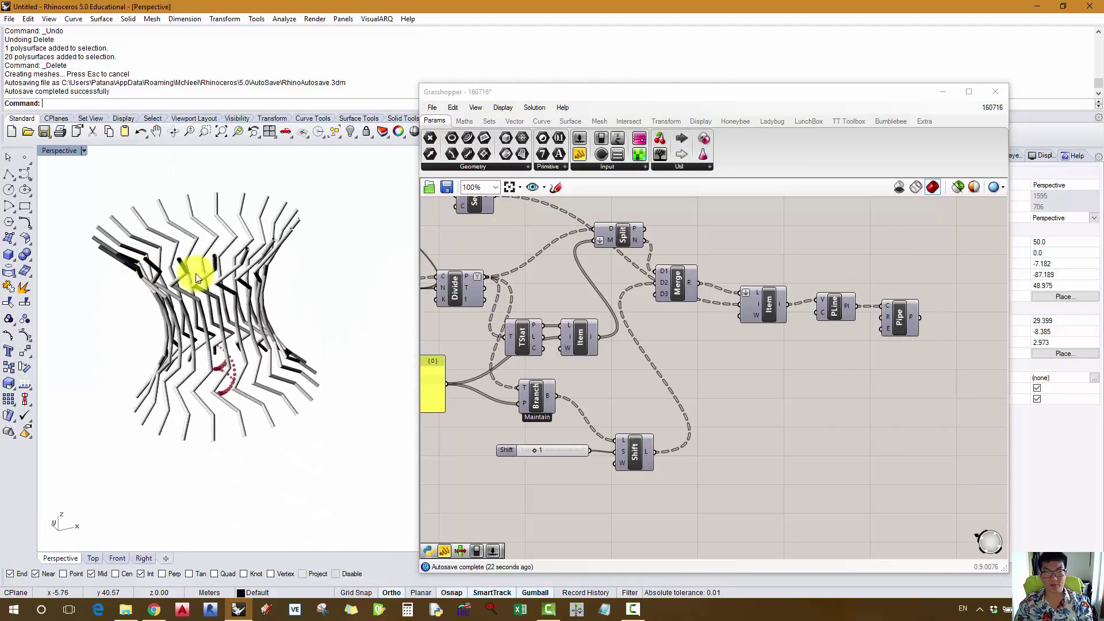
# - Review the component chain from Contour and Divide through Split Tree, Tree Branch and Shift to Pipe
pyautogui.scroll(-1, 845, 291)
pyautogui.scroll(-3, 847, 299)
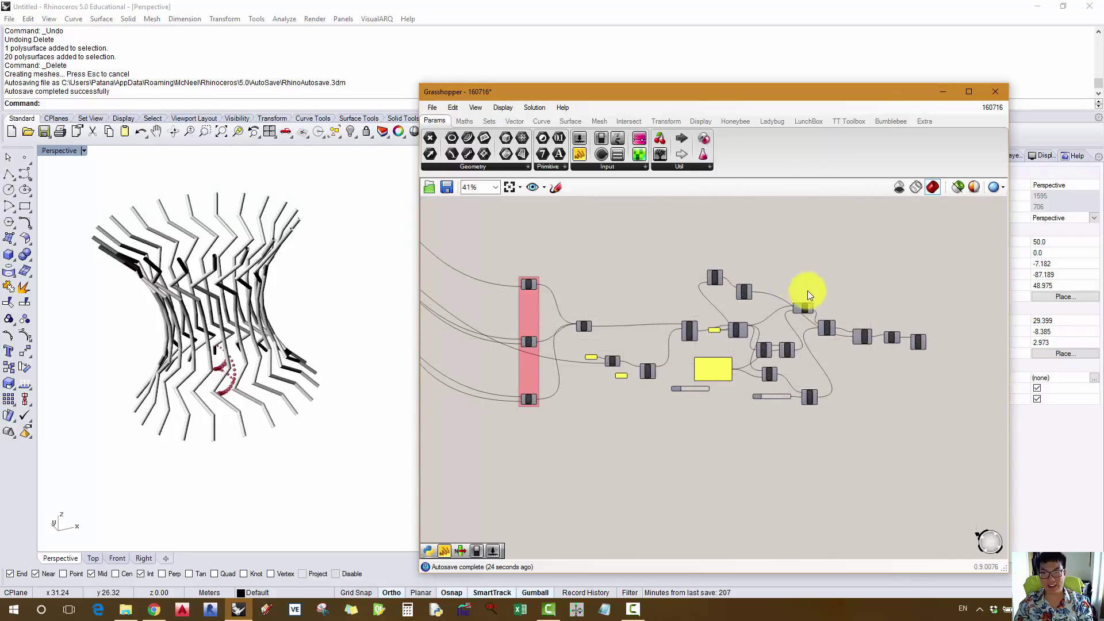
pyautogui.moveTo(488, 251)
pyautogui.mouseDown()
pyautogui.moveTo(584, 320)
pyautogui.moveTo(941, 449)
pyautogui.mouseUp()
pyautogui.click(625, 246)
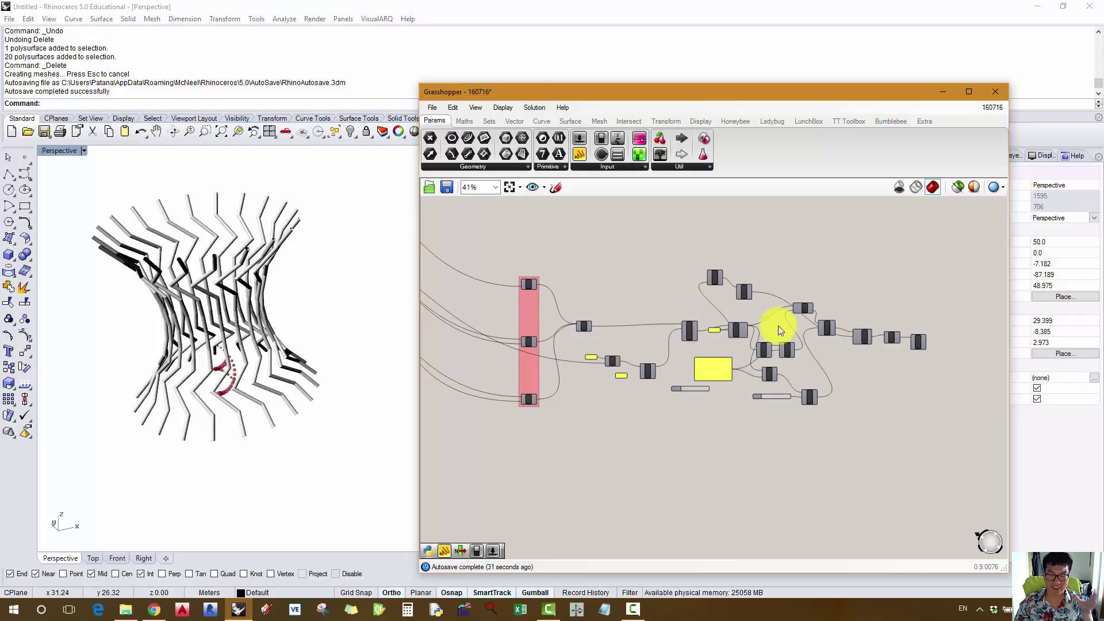
pyautogui.scroll(4, 778, 326)
pyautogui.moveTo(653, 253); pyautogui.dragTo(666, 274, button='right')
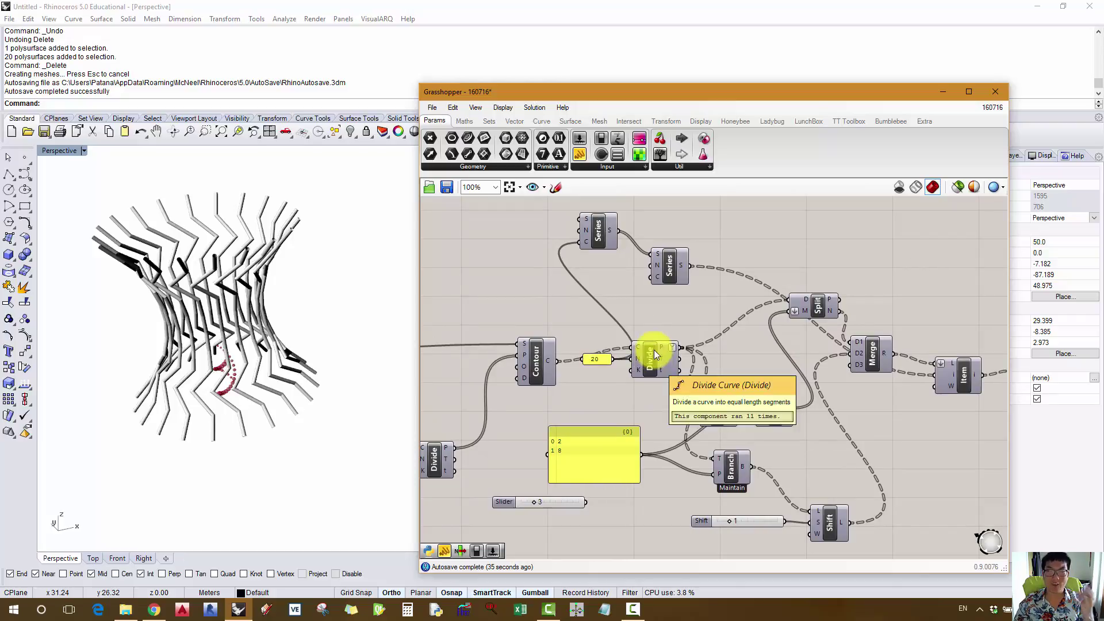
pyautogui.scroll(-1, 678, 330)
pyautogui.moveTo(718, 297); pyautogui.dragTo(668, 316, button='right')
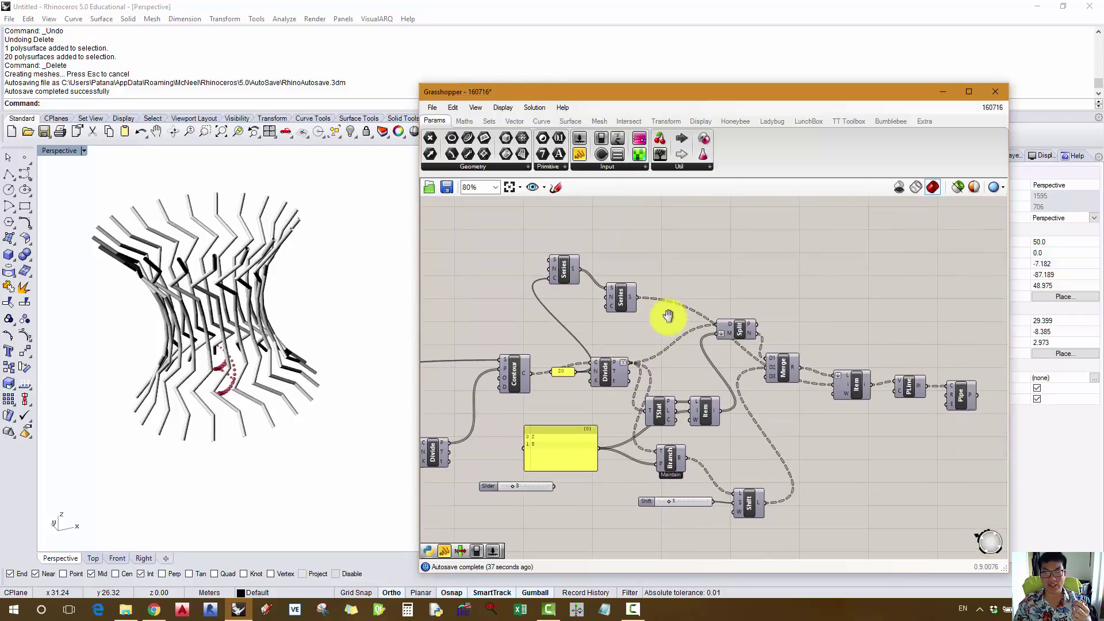
pyautogui.scroll(1, 764, 360)
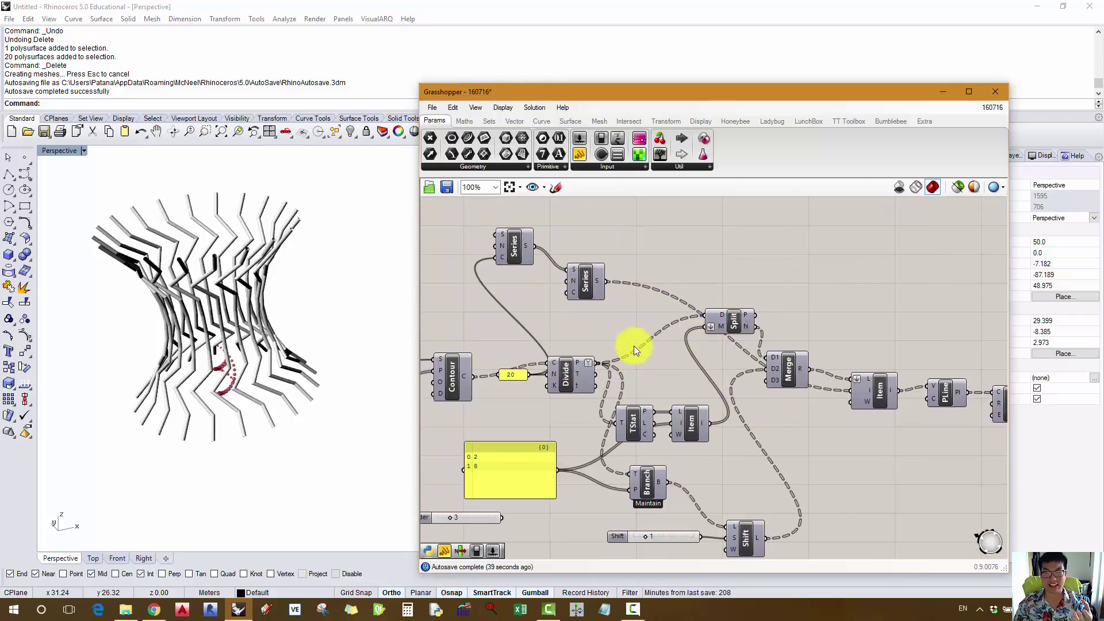
pyautogui.scroll(-1, 634, 346)
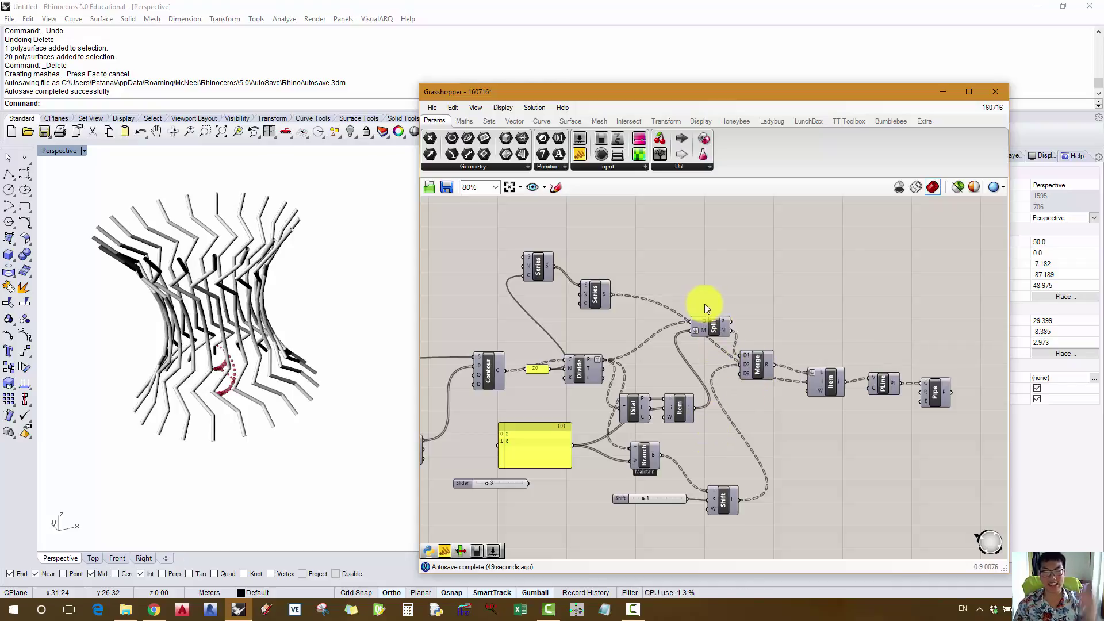
# - Add a temporary panel beside the Merge component, connect Tree Branch's output and enlarge it to read the branch points
pyautogui.moveTo(705, 334); pyautogui.dragTo(696, 337)
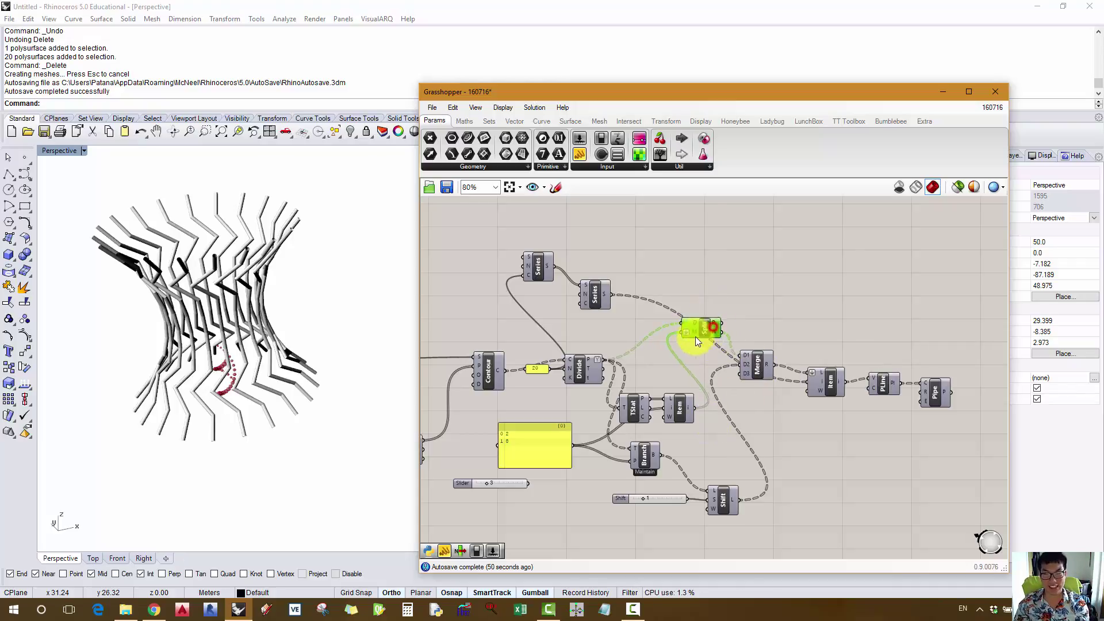
pyautogui.click(643, 453)
pyautogui.moveTo(641, 452); pyautogui.dragTo(652, 432, button='right')
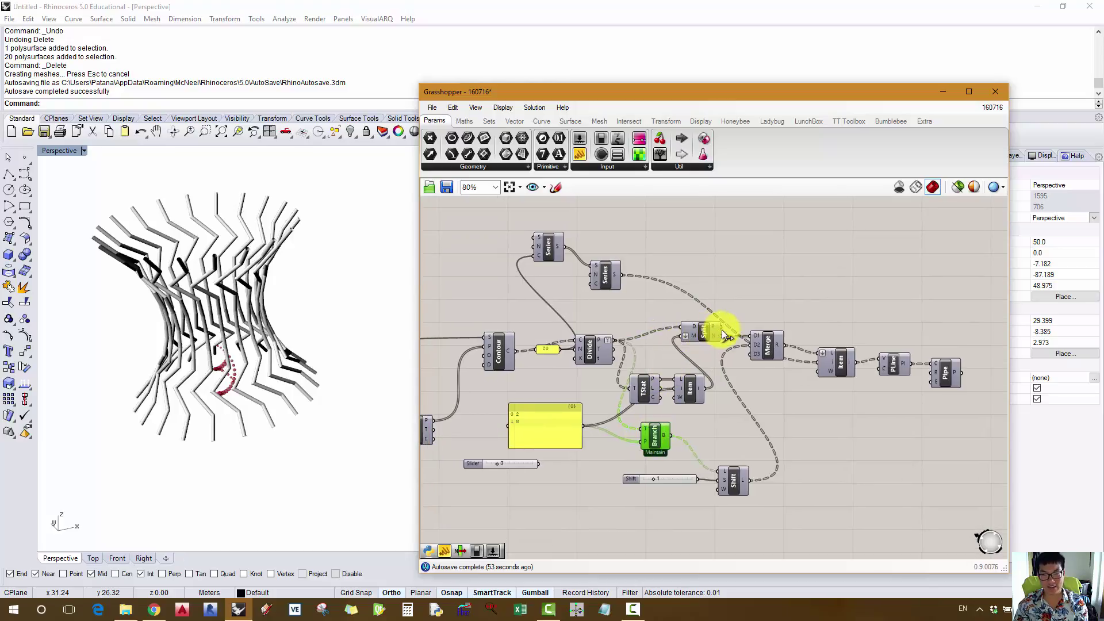
pyautogui.moveTo(714, 328)
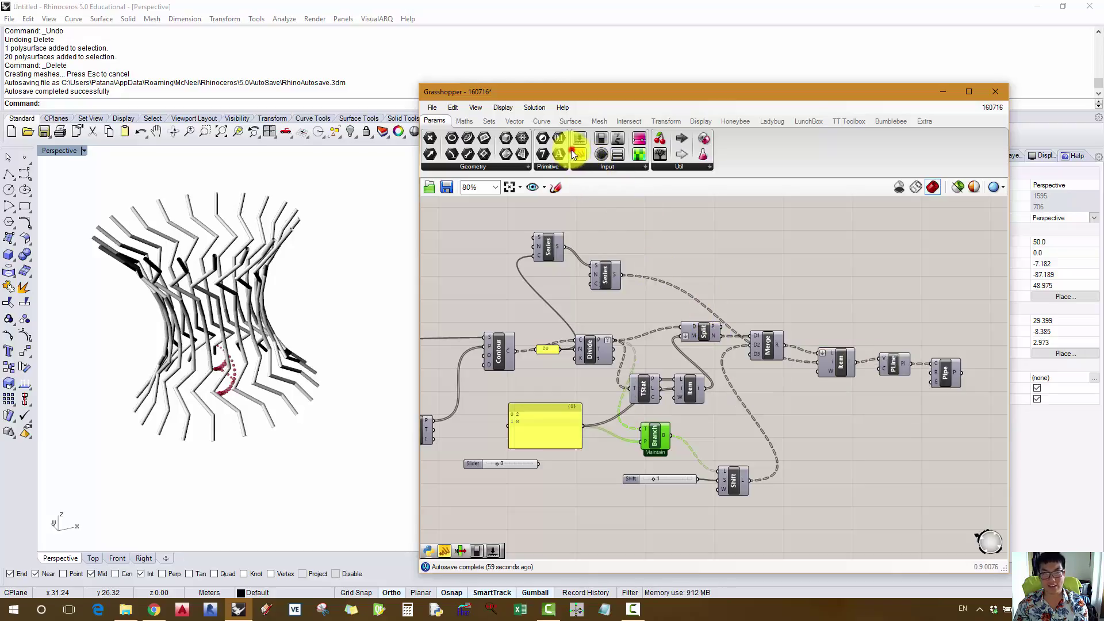
pyautogui.moveTo(581, 153); pyautogui.dragTo(794, 280)
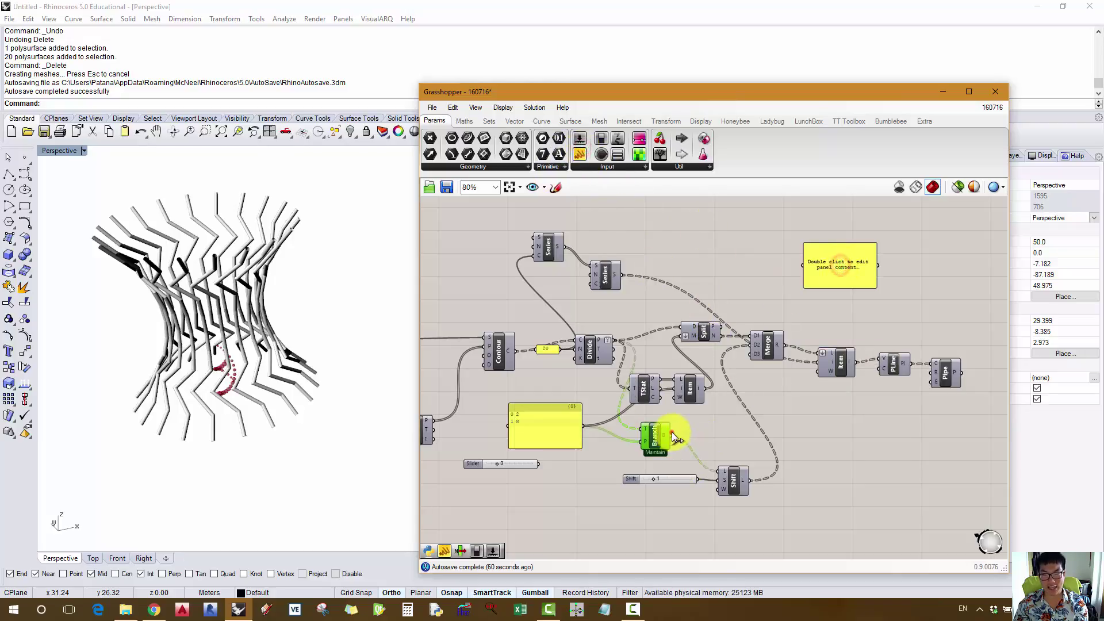
pyautogui.moveTo(671, 435); pyautogui.dragTo(803, 265)
pyautogui.moveTo(866, 286); pyautogui.dragTo(985, 477)
# - Compare Split Tree's positive output in the temporary panel and delete the panel
pyautogui.moveTo(753, 342); pyautogui.dragTo(715, 325)
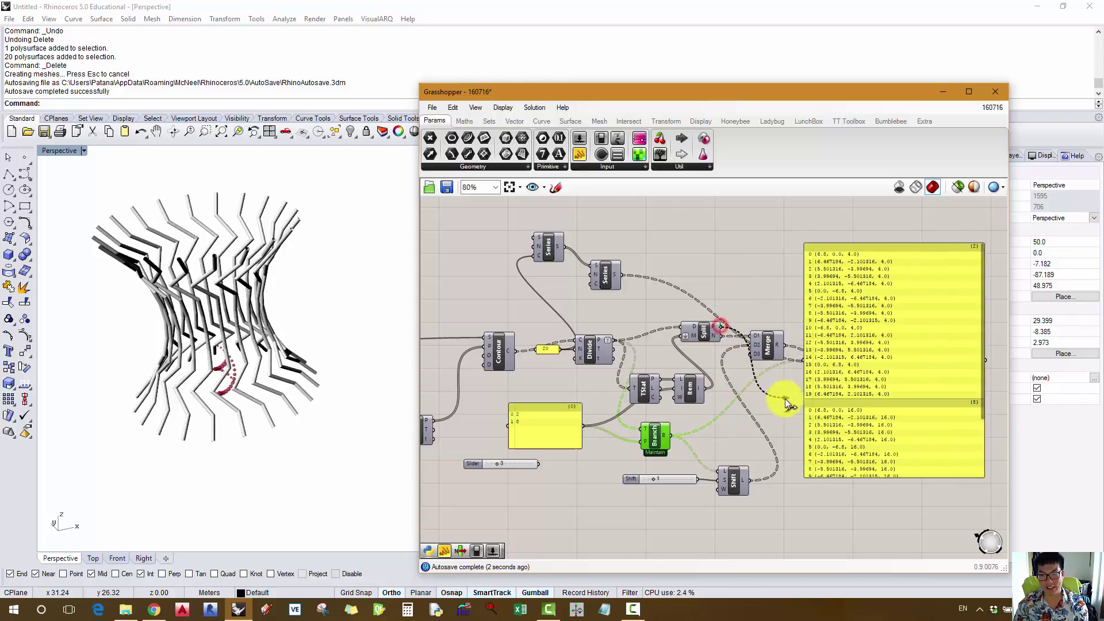
pyautogui.click(846, 312)
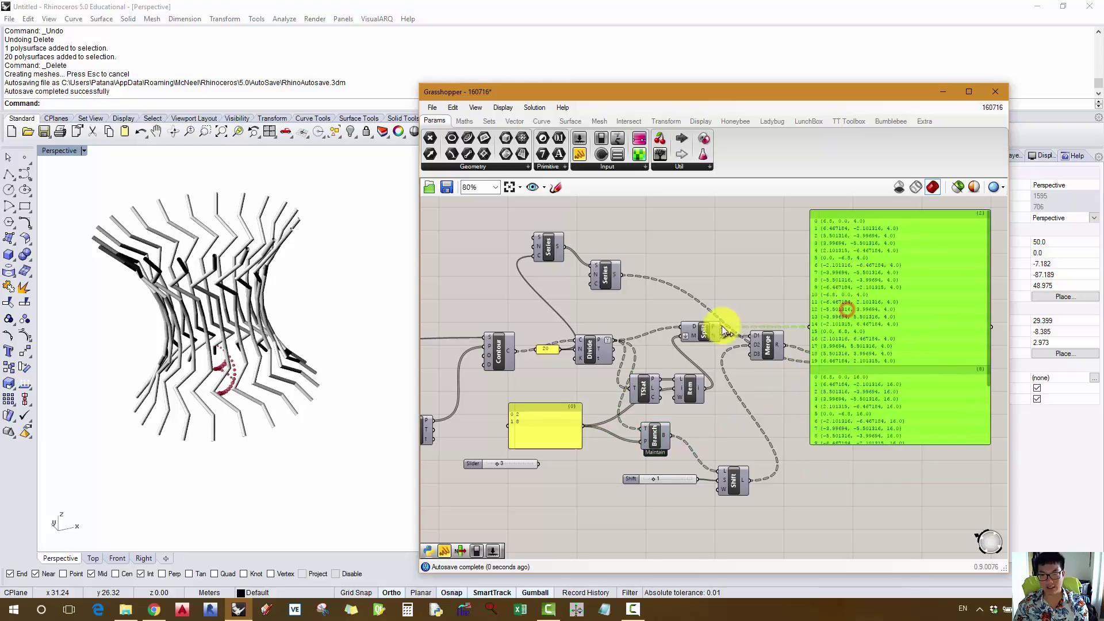
pyautogui.press('Delete')
# - Connect Split Tree's positive output to Shift List's list input in place of Tree Branch
pyautogui.moveTo(729, 345); pyautogui.dragTo(719, 463)
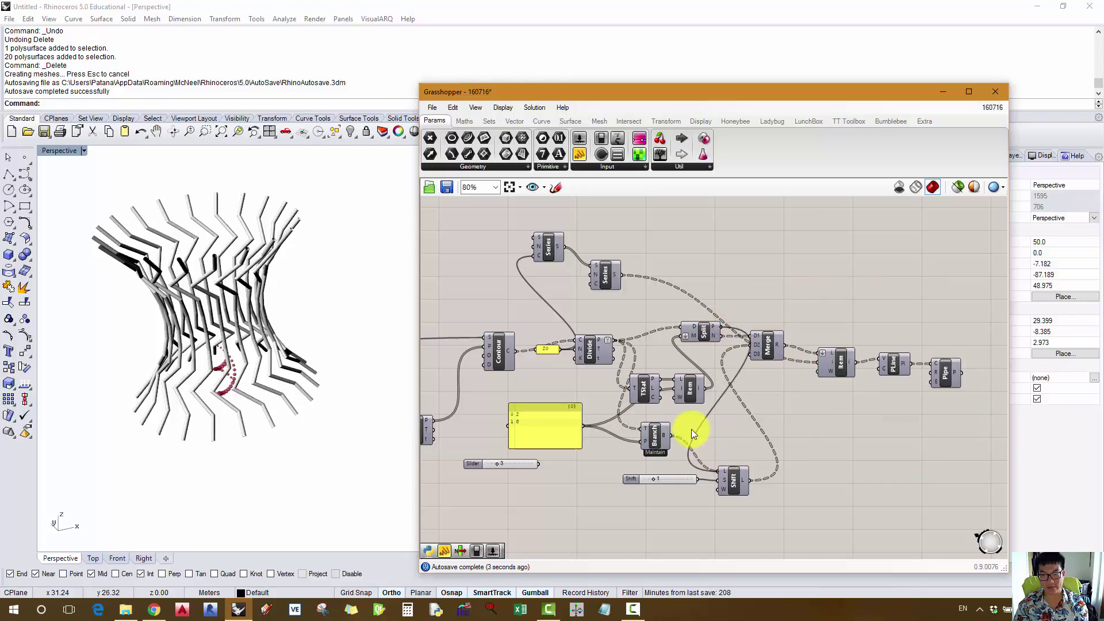
pyautogui.moveTo(691, 429); pyautogui.dragTo(676, 432)
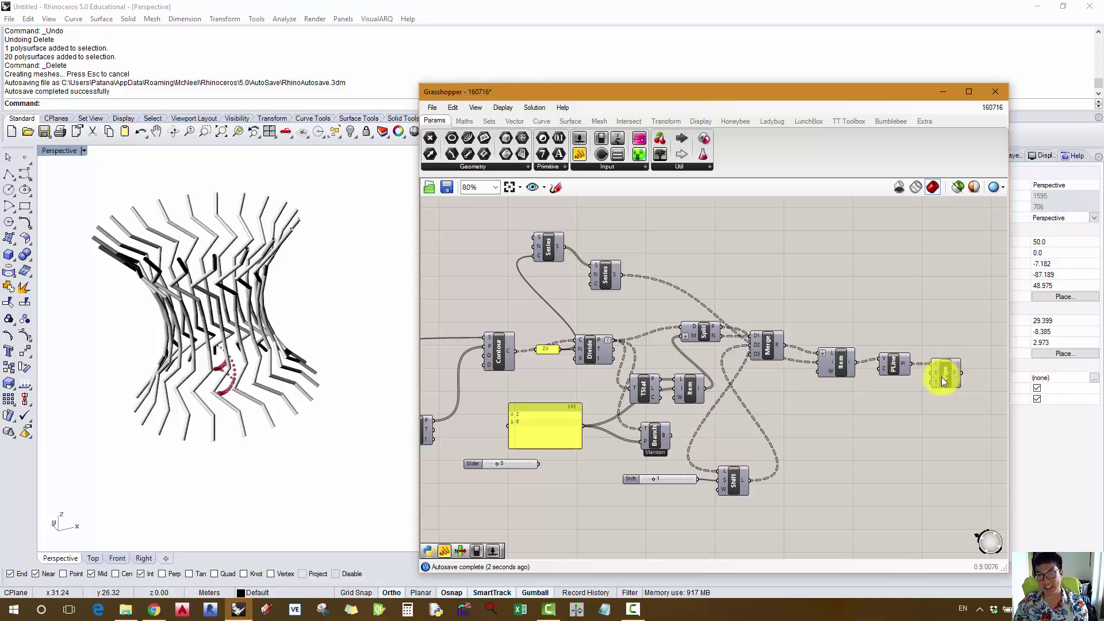
# - Delete the baked zigzag pipes from the Rhino viewport
pyautogui.moveTo(381, 214); pyautogui.dragTo(109, 439)
pyautogui.press('Delete')
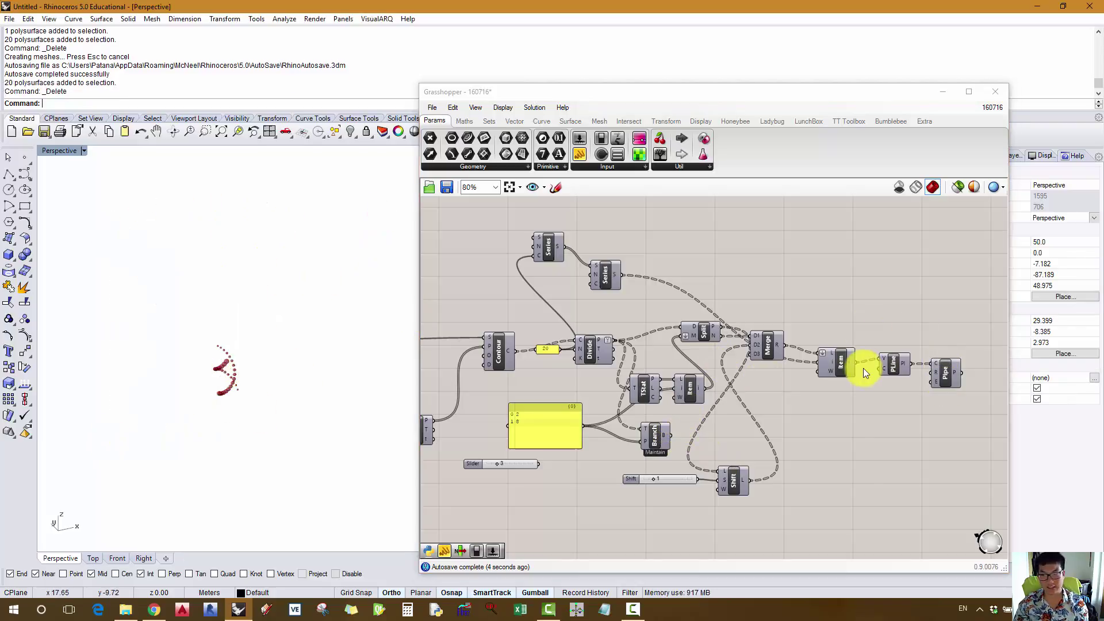
# - Disable the Pipe component and turn on the PLine component's preview
pyautogui.rightClick(940, 375)
pyautogui.click(892, 290)
pyautogui.rightClick(939, 370)
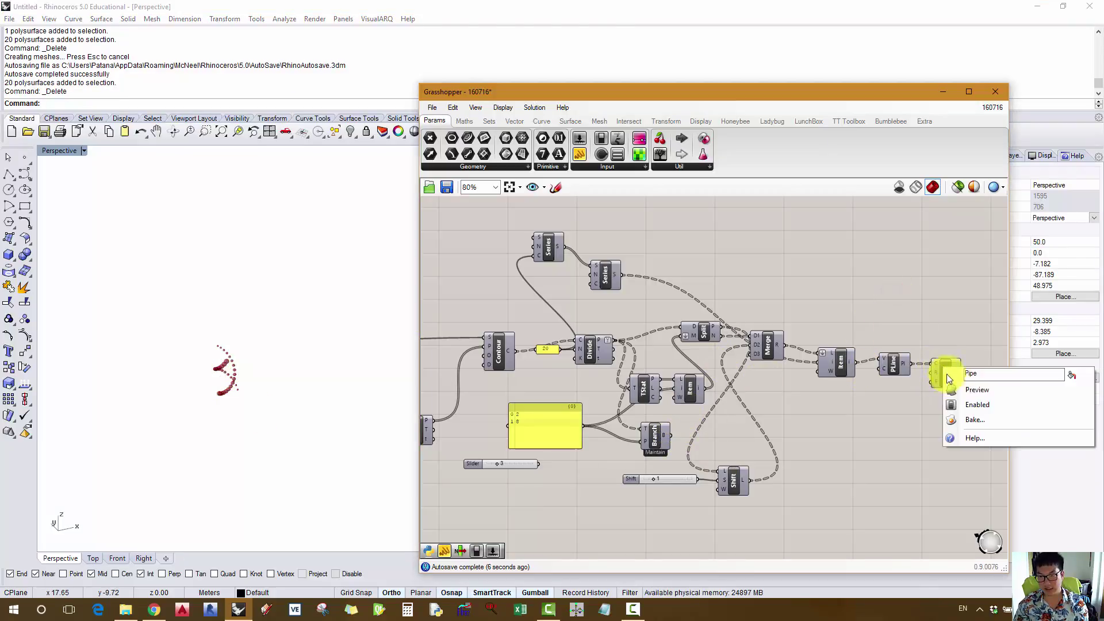
pyautogui.click(962, 404)
pyautogui.rightClick(893, 361)
pyautogui.click(912, 382)
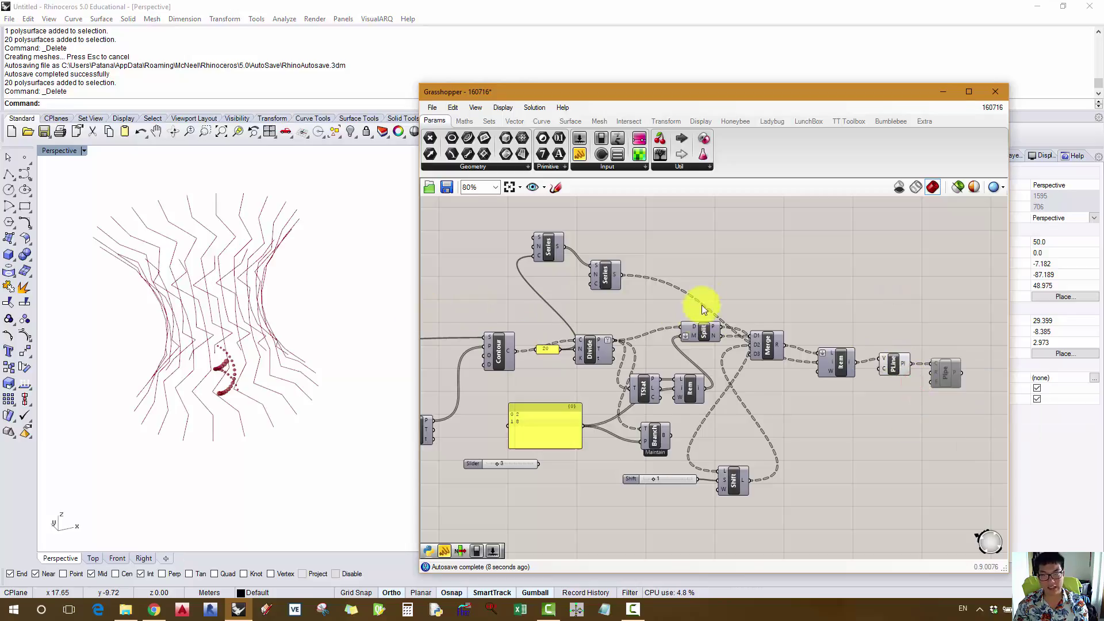
# - Move Split Tree beside the List Item that feeds its mask and delete the redundant Tree Branch component
pyautogui.moveTo(702, 305); pyautogui.dragTo(712, 294, button='right')
pyautogui.moveTo(712, 318); pyautogui.dragTo(743, 386)
pyautogui.click(668, 428)
pyautogui.press('Delete')
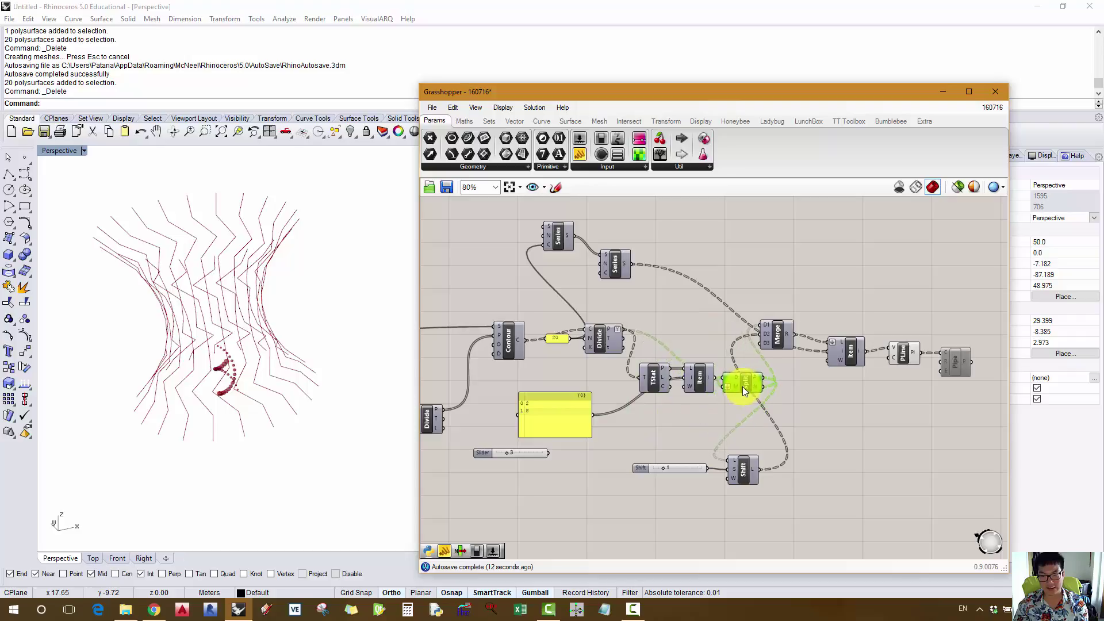
# - Space out the Merge, Item, PLine and Pipe components further along and place Shift List with its slider just after Split Tree
pyautogui.moveTo(925, 278); pyautogui.dragTo(753, 371)
pyautogui.moveTo(791, 331); pyautogui.dragTo(661, 344, button='right')
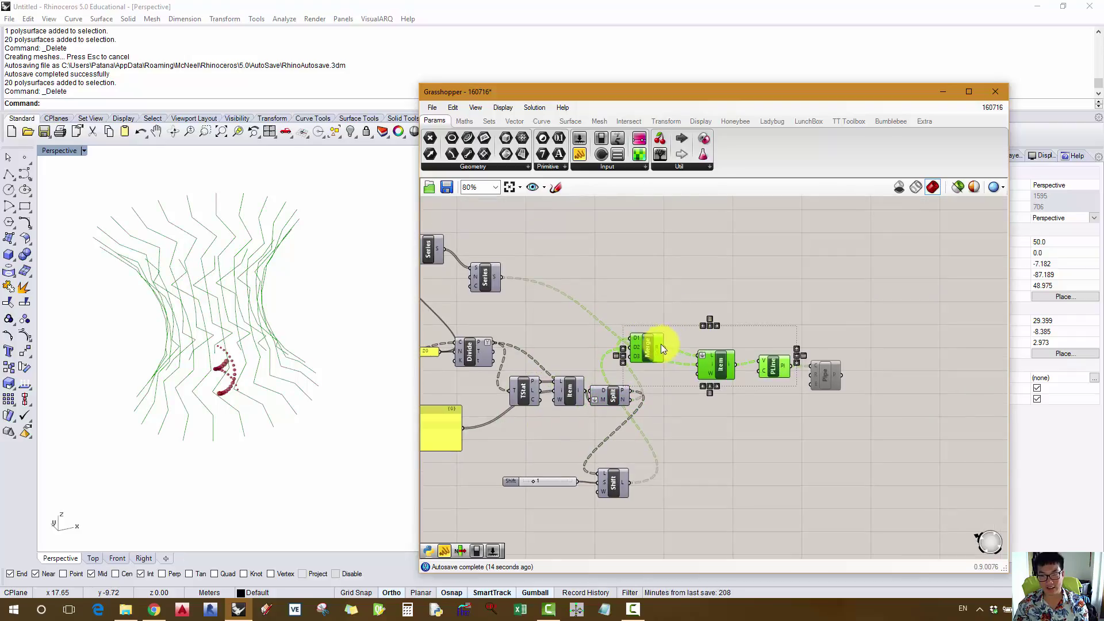
pyautogui.click(890, 323)
pyautogui.moveTo(887, 299); pyautogui.dragTo(639, 400)
pyautogui.moveTo(646, 339); pyautogui.dragTo(776, 357)
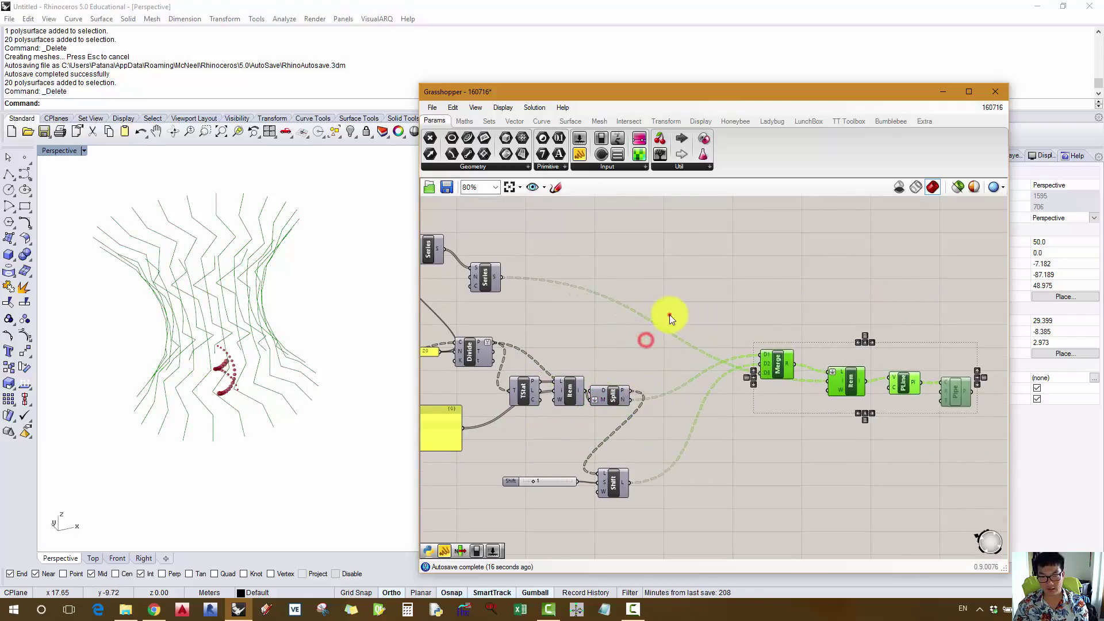
pyautogui.click(669, 315)
pyautogui.moveTo(627, 457); pyautogui.dragTo(528, 497)
pyautogui.moveTo(613, 492); pyautogui.dragTo(705, 437)
pyautogui.click(654, 328)
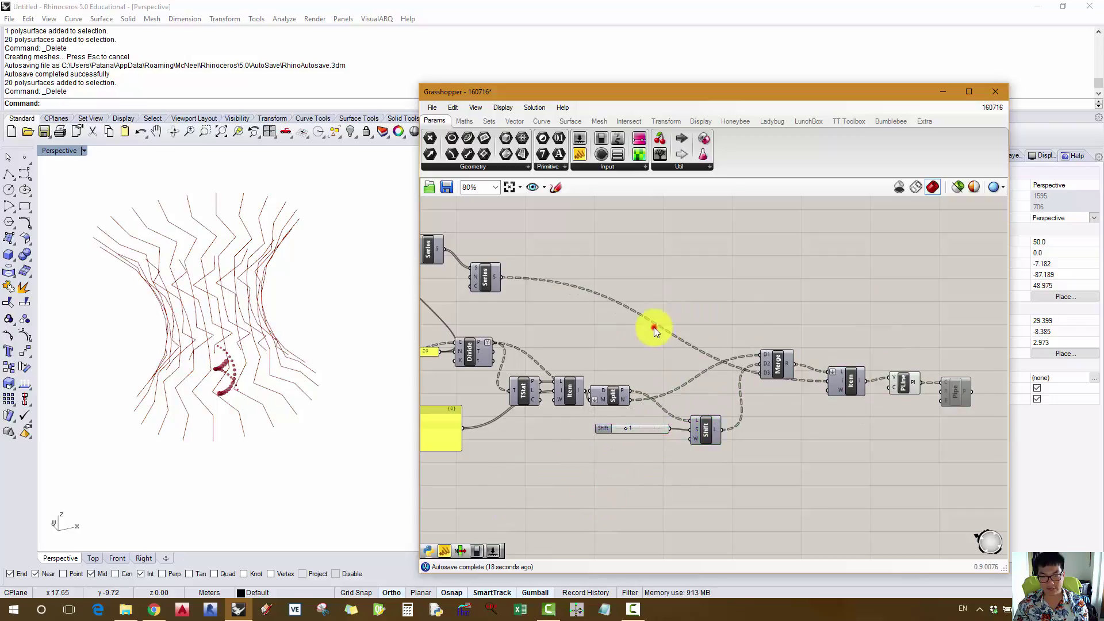
# - Shrink the branch-index panel and move it lower, beside the unused slider
pyautogui.moveTo(472, 403); pyautogui.dragTo(655, 407, button='right')
pyautogui.moveTo(597, 435); pyautogui.dragTo(641, 416)
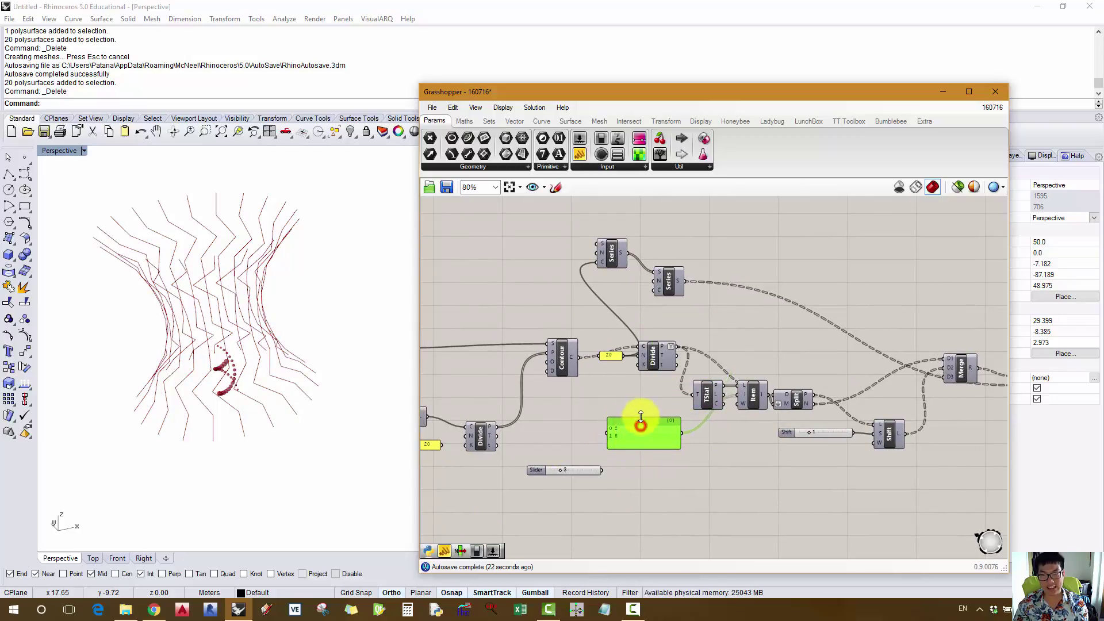
pyautogui.scroll(2, 630, 433)
pyautogui.rightClick(634, 365)
pyautogui.click(570, 371)
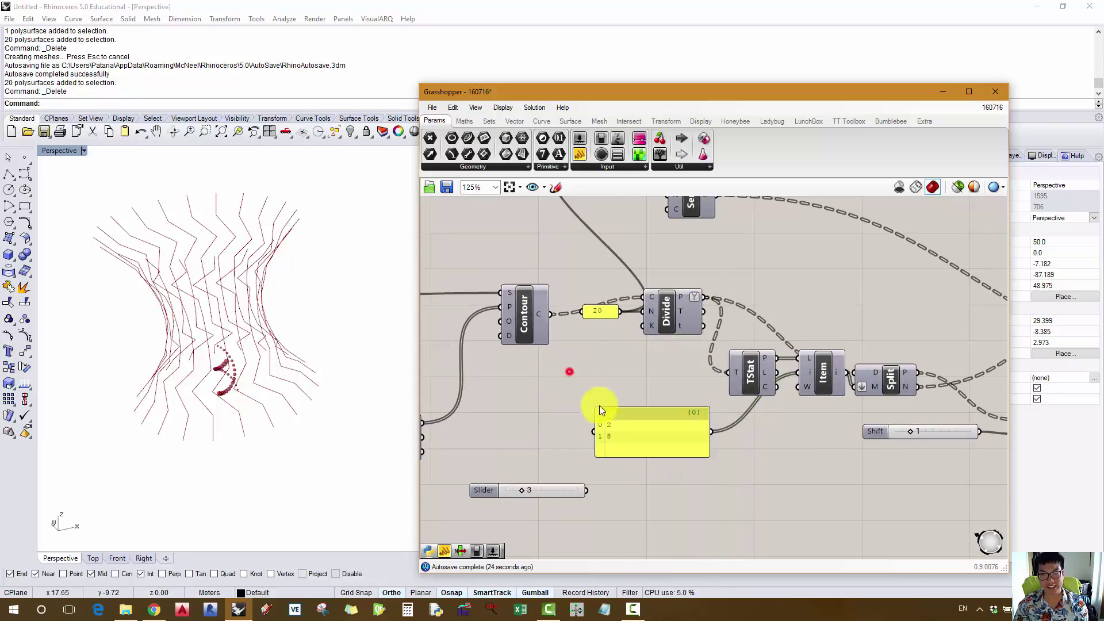
pyautogui.click(636, 367)
pyautogui.moveTo(636, 421); pyautogui.dragTo(642, 478)
pyautogui.moveTo(625, 368); pyautogui.dragTo(605, 350, button='right')
# - Add a Series component above the branch-index panel
pyautogui.click(560, 397)
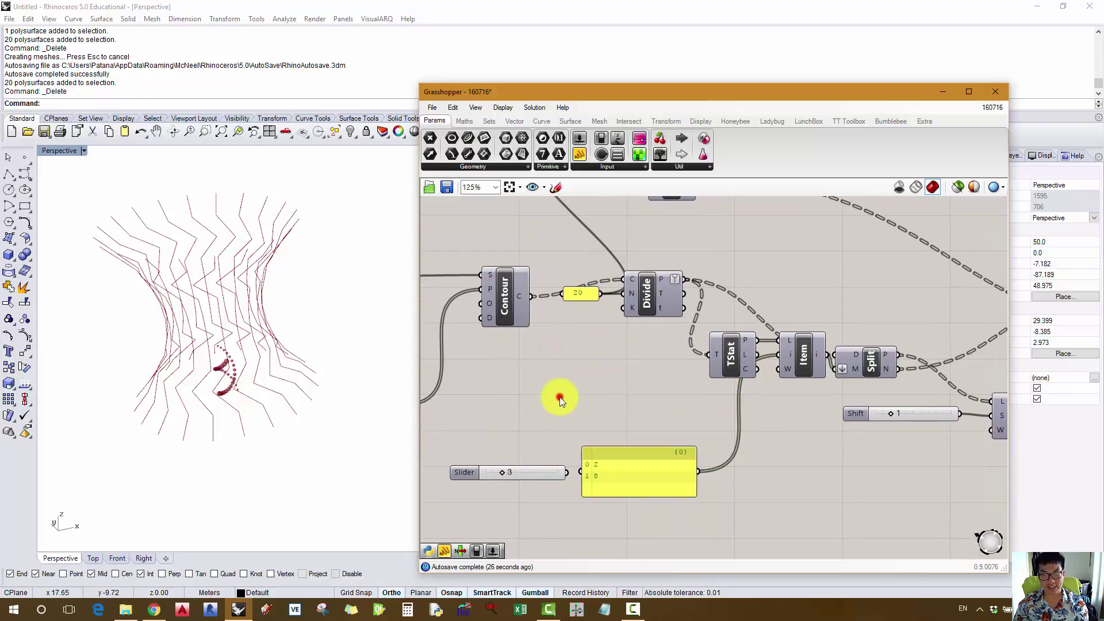
pyautogui.doubleClick(560, 397)
pyautogui.write('ser')
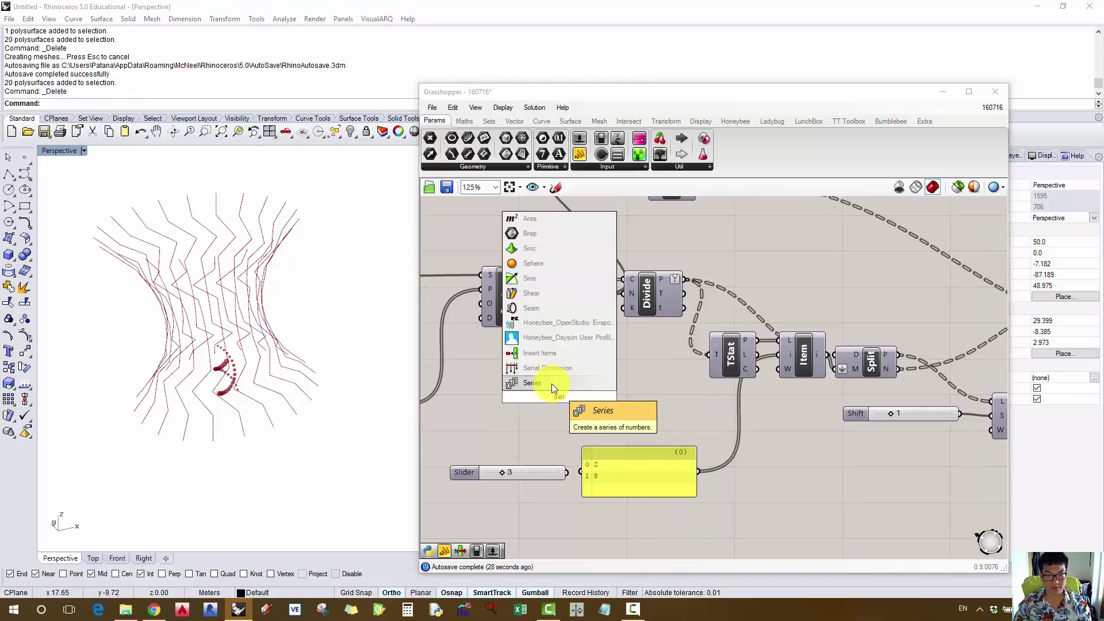
pyautogui.click(551, 384)
pyautogui.rightClick(543, 382)
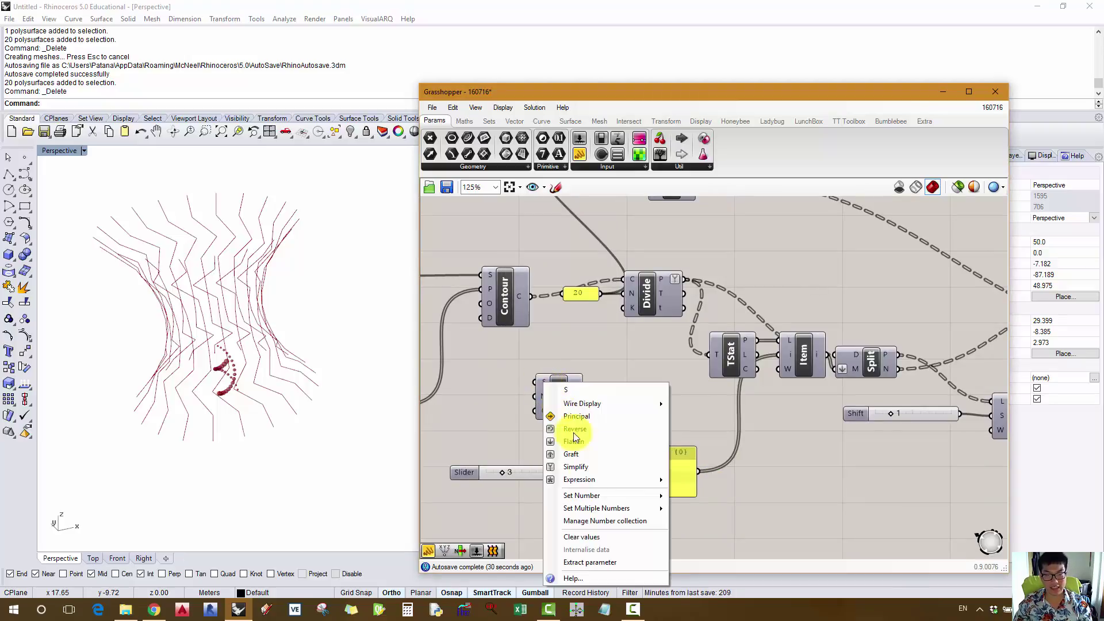
pyautogui.moveTo(594, 495)
pyautogui.write('2')
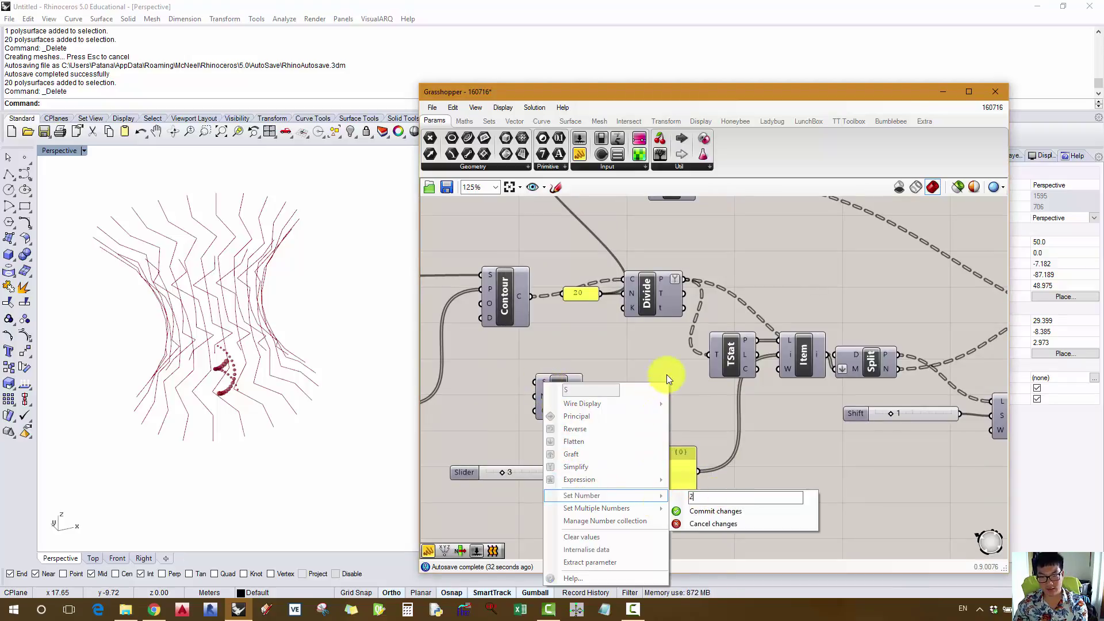
pyautogui.click(667, 374)
# - Set the new Series component's step to 2 and connect its output to the branch-index panel
pyautogui.rightClick(543, 397)
pyautogui.click(612, 505)
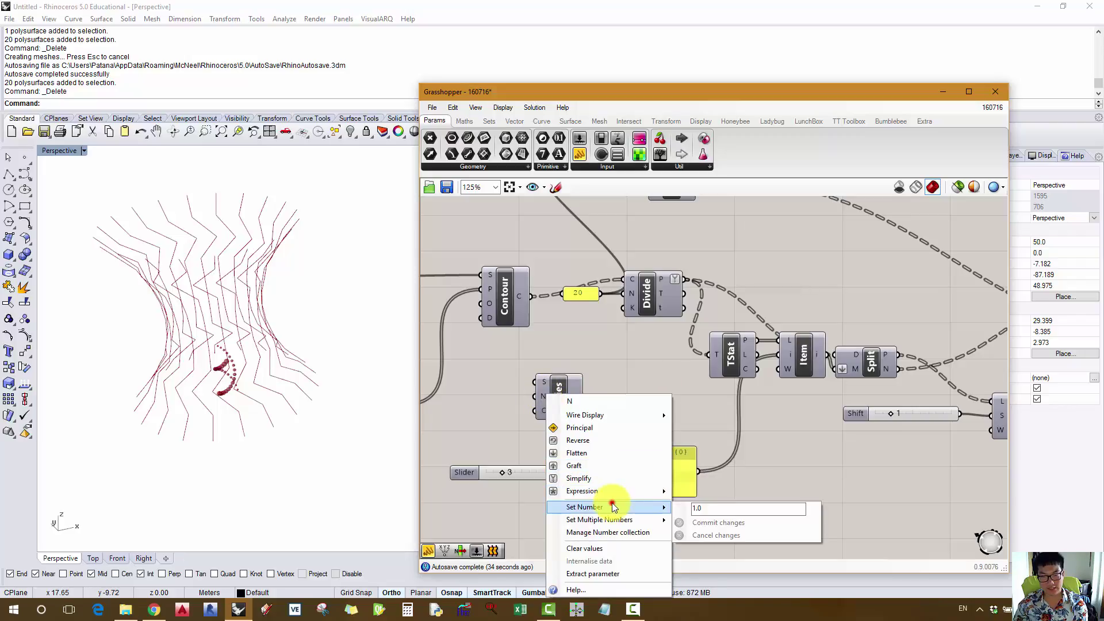
pyautogui.doubleClick(704, 508)
pyautogui.write('6')
pyautogui.click(699, 518)
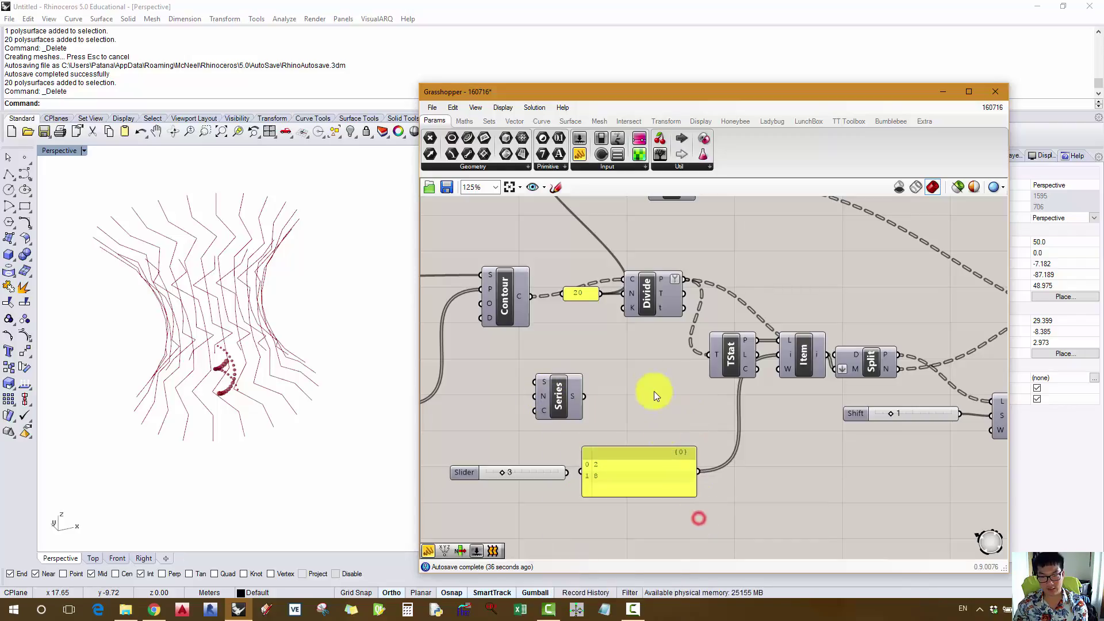
pyautogui.moveTo(585, 397); pyautogui.dragTo(579, 473)
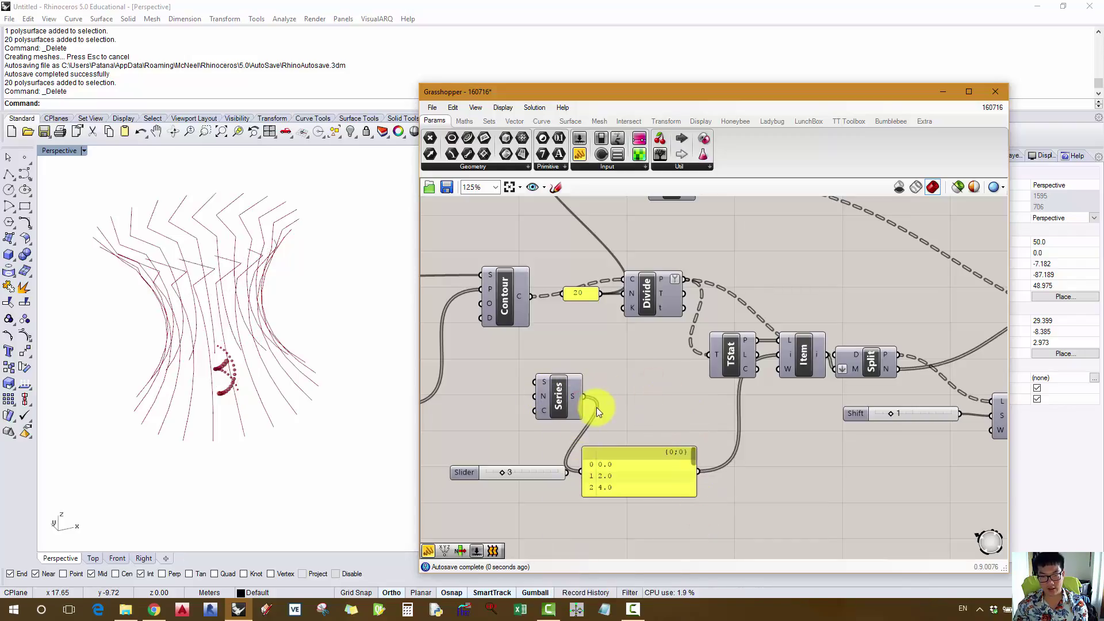
# - Enlarge the branch-index panel to show all its entries and space the Series component further away from it
pyautogui.moveTo(633, 447); pyautogui.dragTo(633, 363)
pyautogui.rightClick(542, 412)
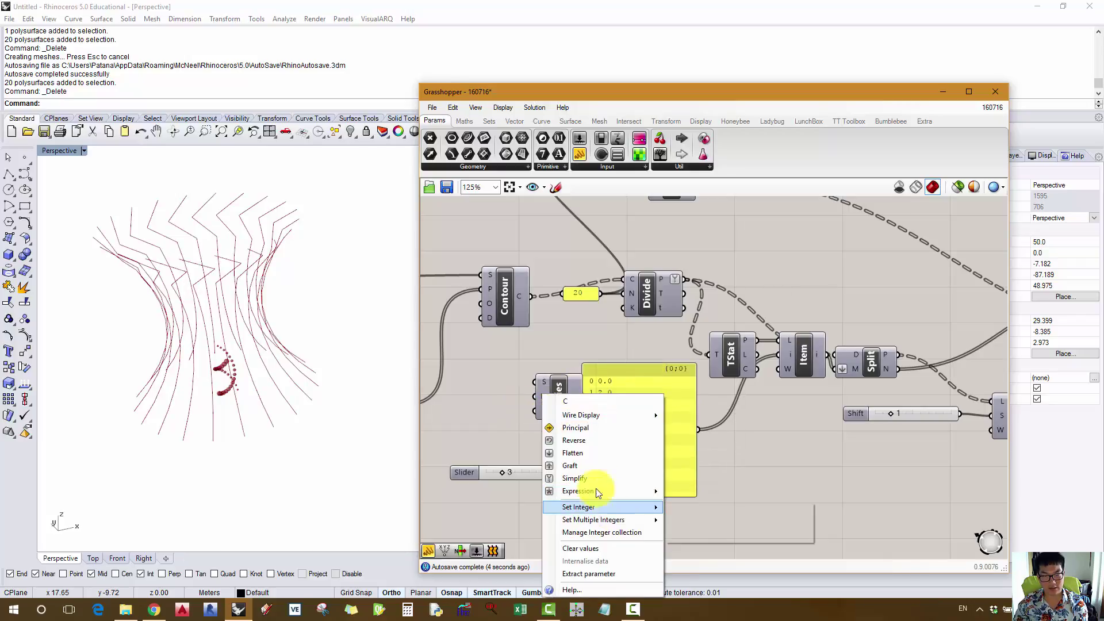
pyautogui.click(500, 387)
pyautogui.moveTo(555, 394); pyautogui.dragTo(516, 404)
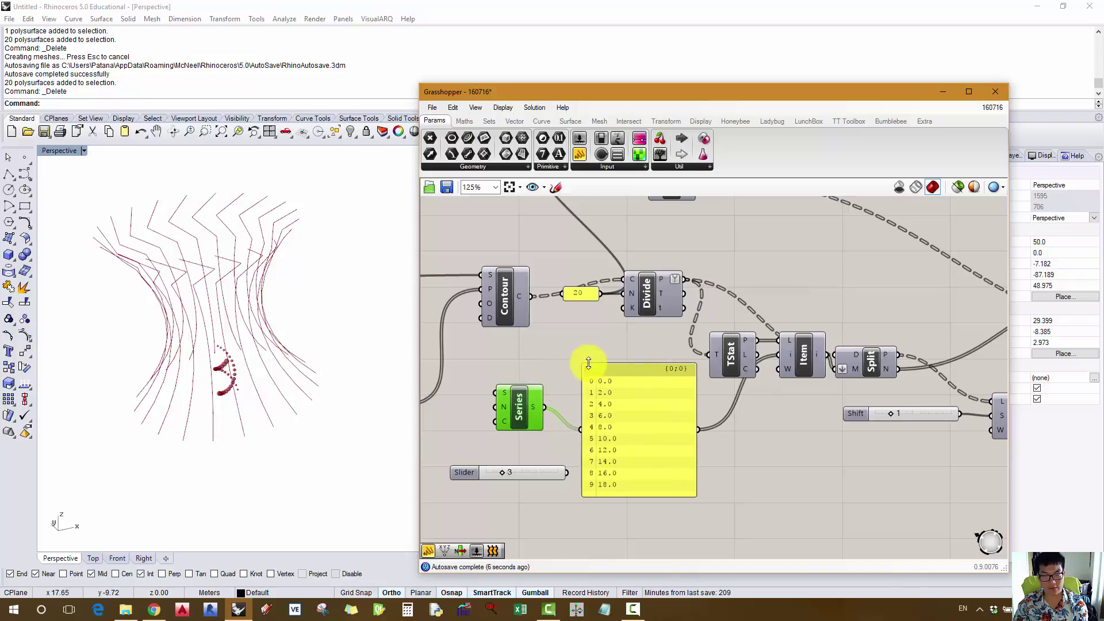
pyautogui.moveTo(628, 397); pyautogui.dragTo(628, 409)
# - Connect the panel holding 20 to the count input of the Divide component that follows the Line
pyautogui.scroll(-1, 626, 408)
pyautogui.moveTo(619, 339); pyautogui.dragTo(701, 345, button='right')
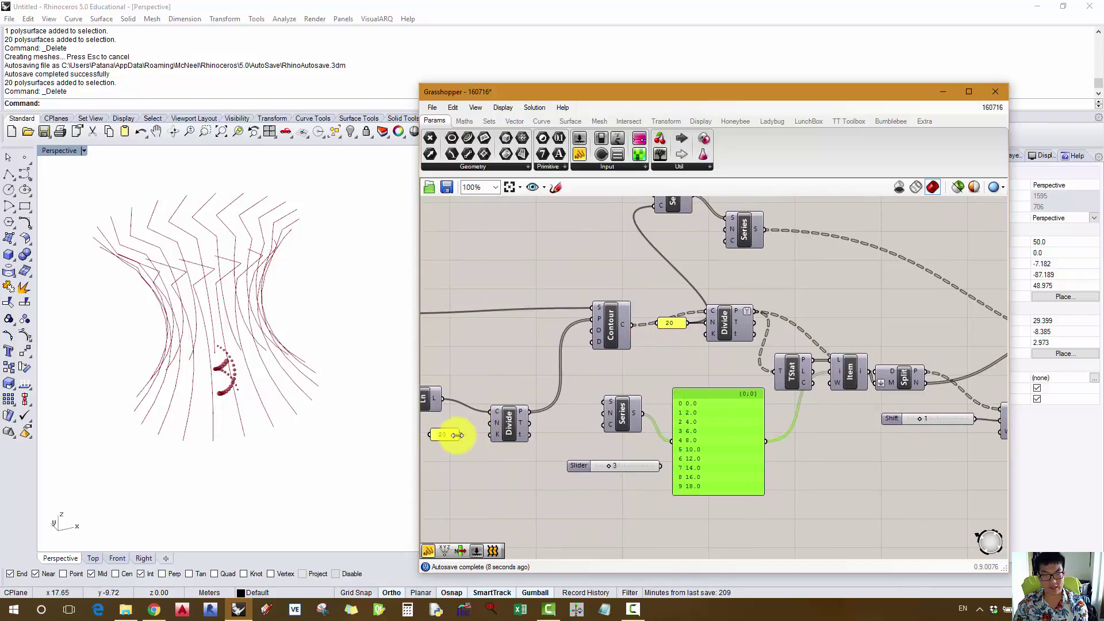
pyautogui.moveTo(457, 435); pyautogui.dragTo(496, 423)
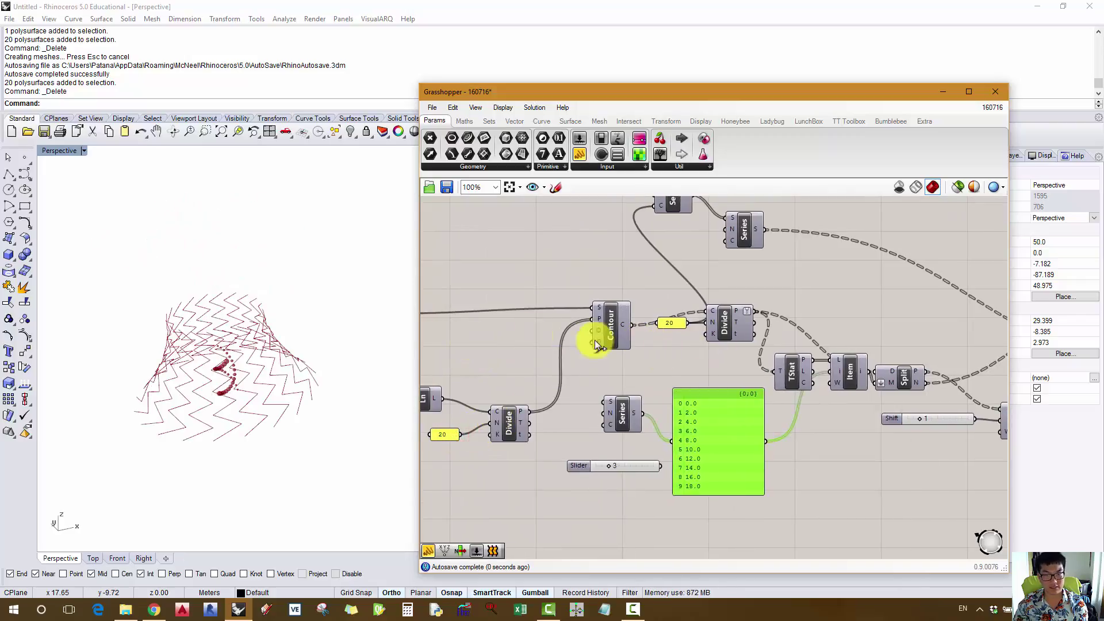
# - Examine the component chain from Contour and Divide through Split Tree and Shift List to Merge, Item and PLine
pyautogui.moveTo(673, 368); pyautogui.dragTo(553, 373, button='right')
pyautogui.scroll(-1, 596, 365)
pyautogui.moveTo(829, 352); pyautogui.dragTo(742, 347, button='right')
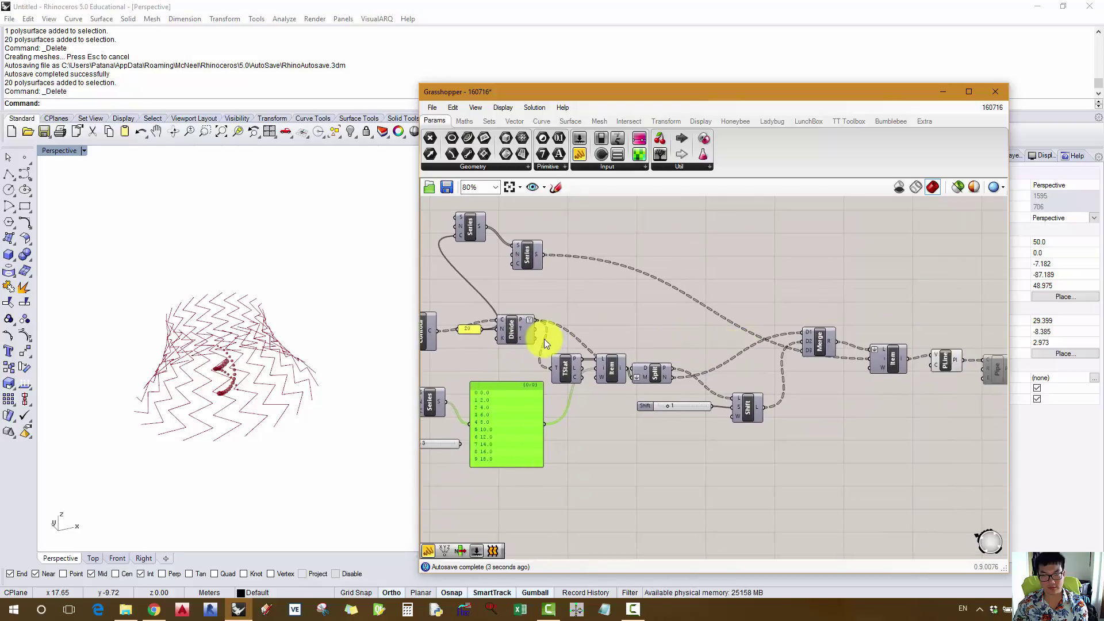
pyautogui.moveTo(796, 320); pyautogui.dragTo(720, 320, button='right')
pyautogui.moveTo(519, 310); pyautogui.dragTo(719, 292, button='right')
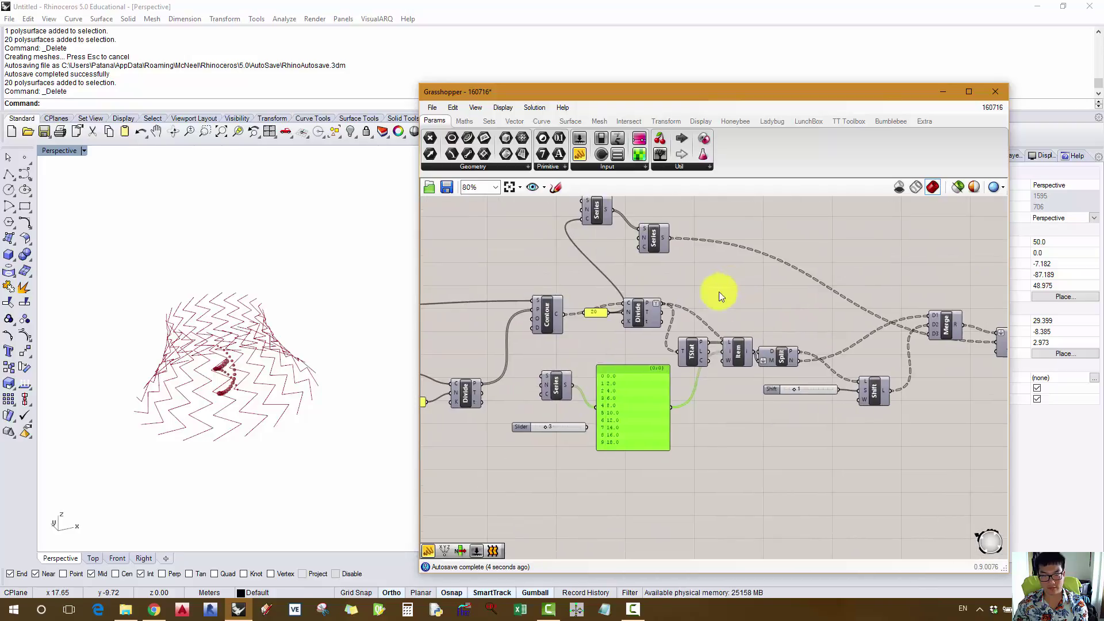
pyautogui.scroll(1, 643, 424)
pyautogui.moveTo(533, 333); pyautogui.dragTo(553, 332, button='right')
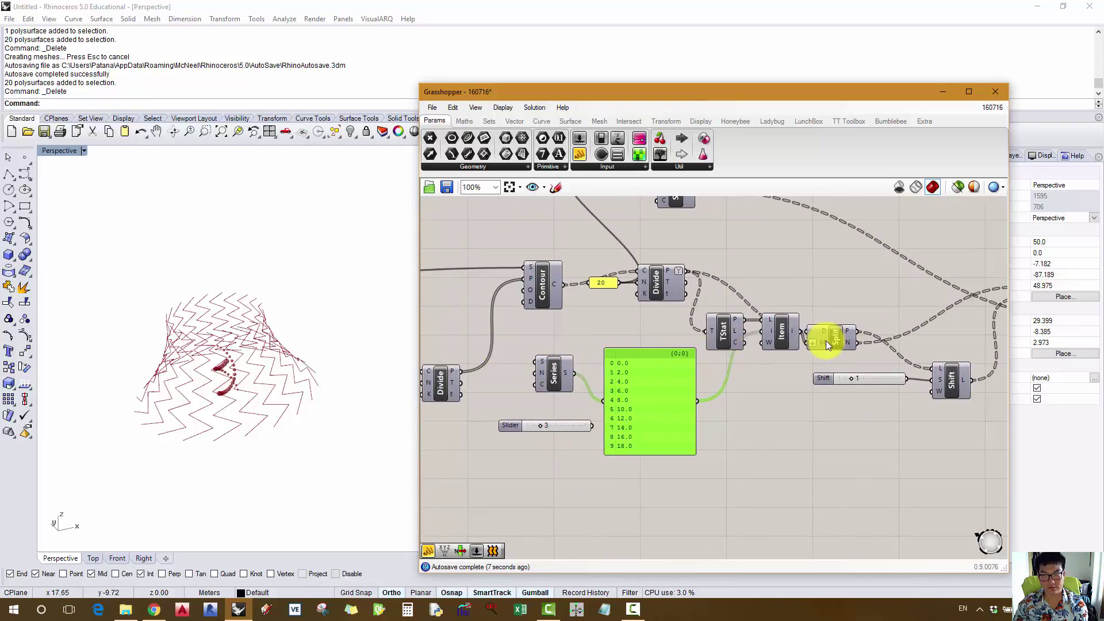
pyautogui.moveTo(826, 340); pyautogui.dragTo(769, 352, button='right')
pyautogui.scroll(-1, 769, 352)
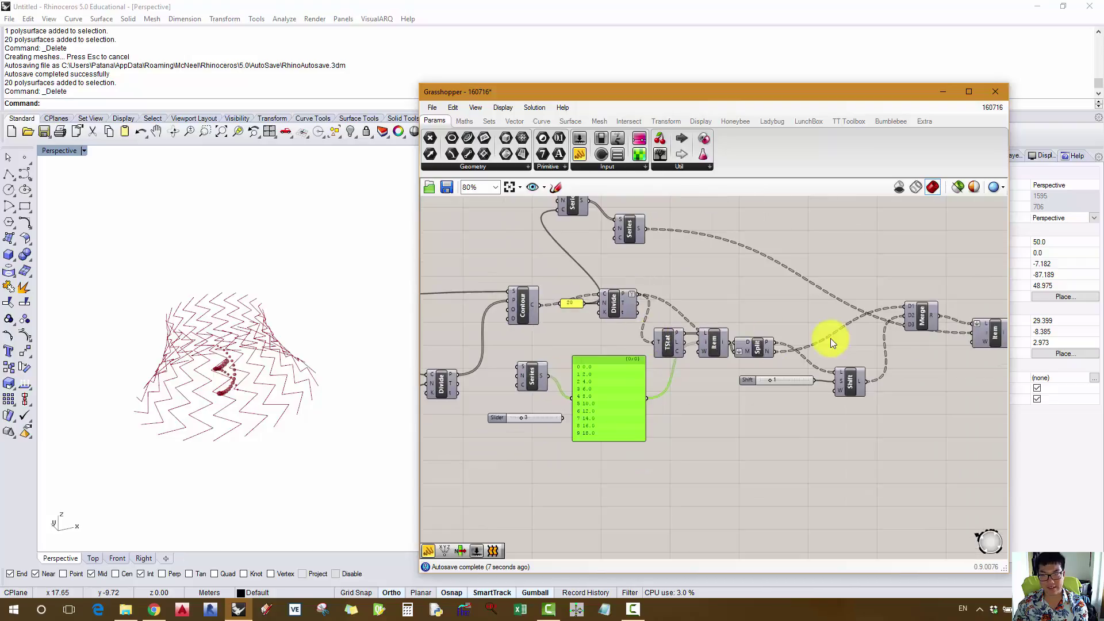
# - Turn on the Contour component's preview to check the contour curves, and switch it off again
pyautogui.rightClick(522, 309)
pyautogui.click(553, 345)
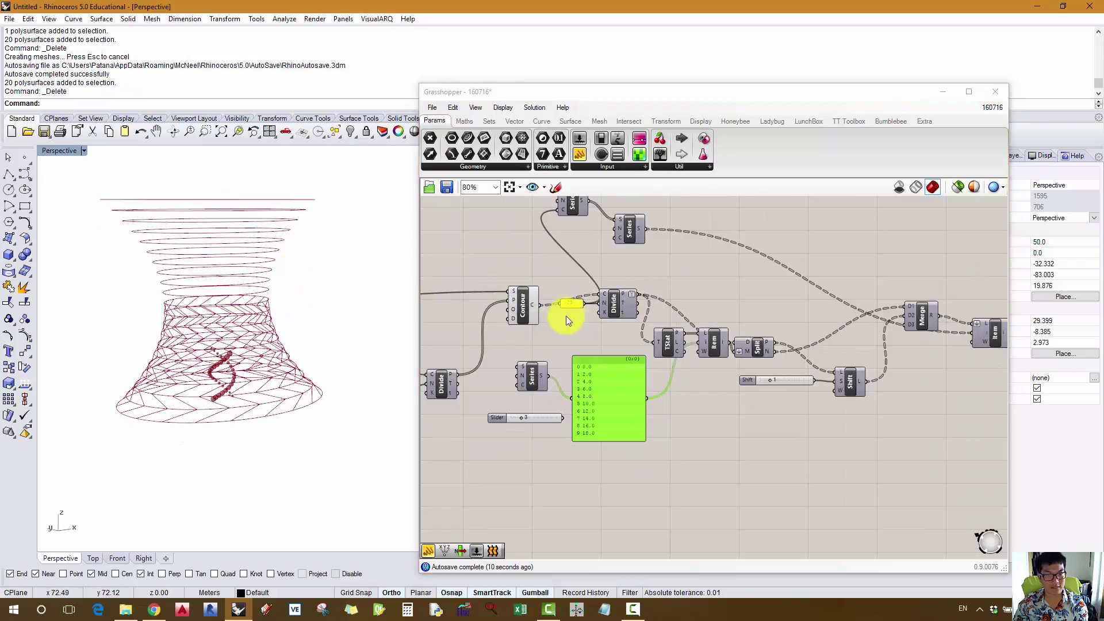
pyautogui.rightClick(524, 306)
pyautogui.click(555, 329)
# - Move the Split Tree component clear of the neighbouring Item component
pyautogui.moveTo(738, 329); pyautogui.dragTo(705, 351, button='right')
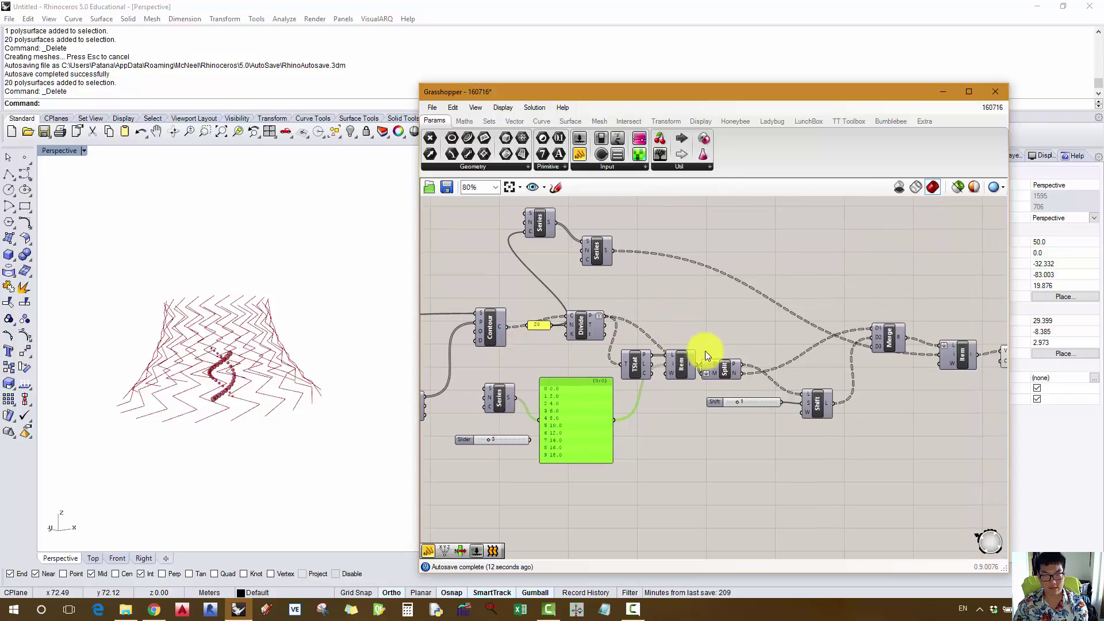
pyautogui.moveTo(732, 365); pyautogui.dragTo(750, 349)
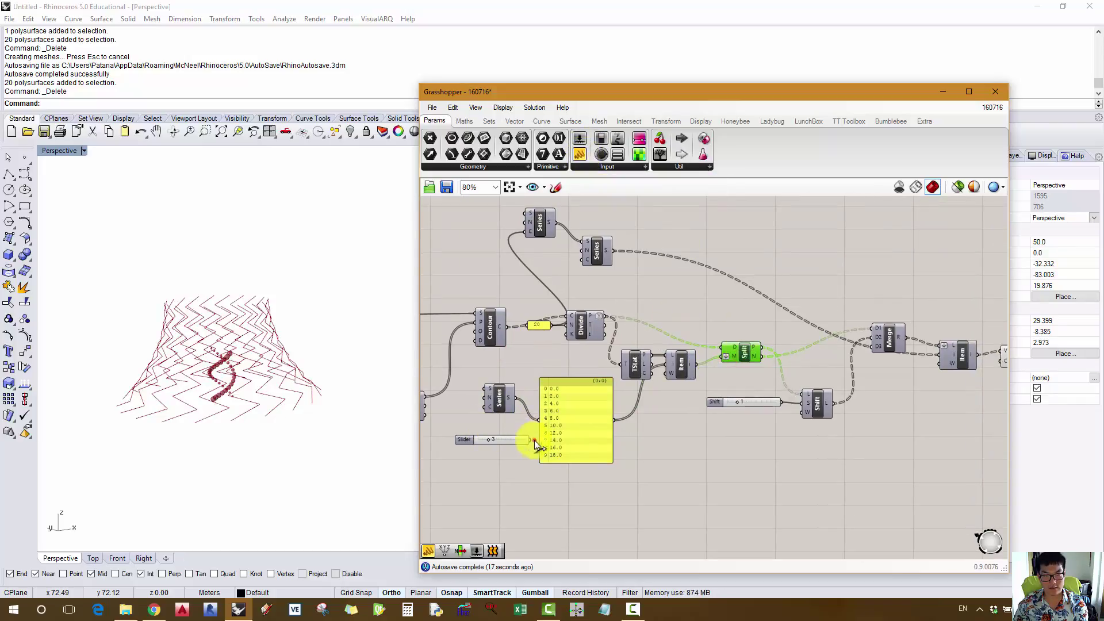
# - Connect the slider set to 3 to the branch-index panel in place of the Series output
pyautogui.moveTo(533, 440); pyautogui.dragTo(539, 421)
pyautogui.click(731, 346)
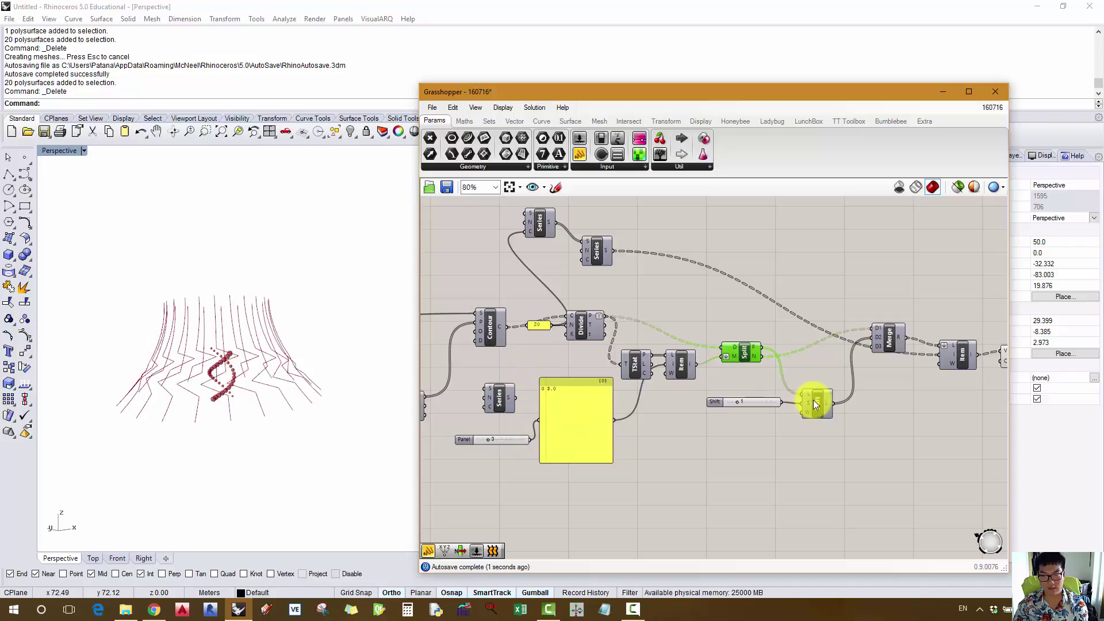
pyautogui.moveTo(774, 360); pyautogui.dragTo(687, 387, button='right')
pyautogui.click(744, 295)
pyautogui.moveTo(582, 310); pyautogui.dragTo(675, 307, button='right')
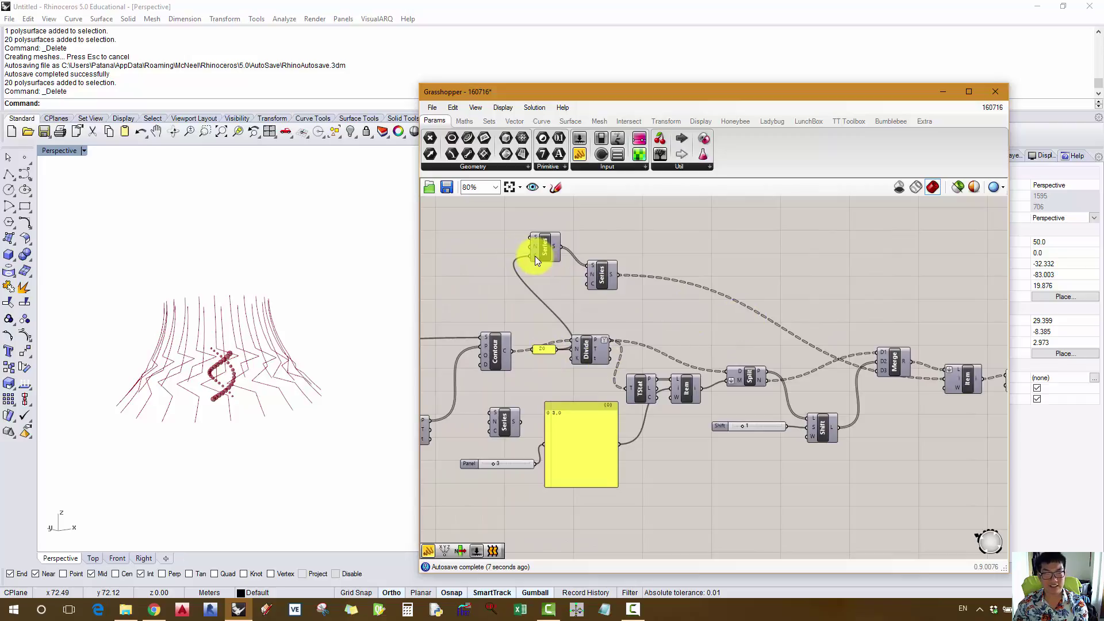
# - Increase the fixed count of the second upper Series component to cover all the contour curves
pyautogui.moveTo(534, 256)
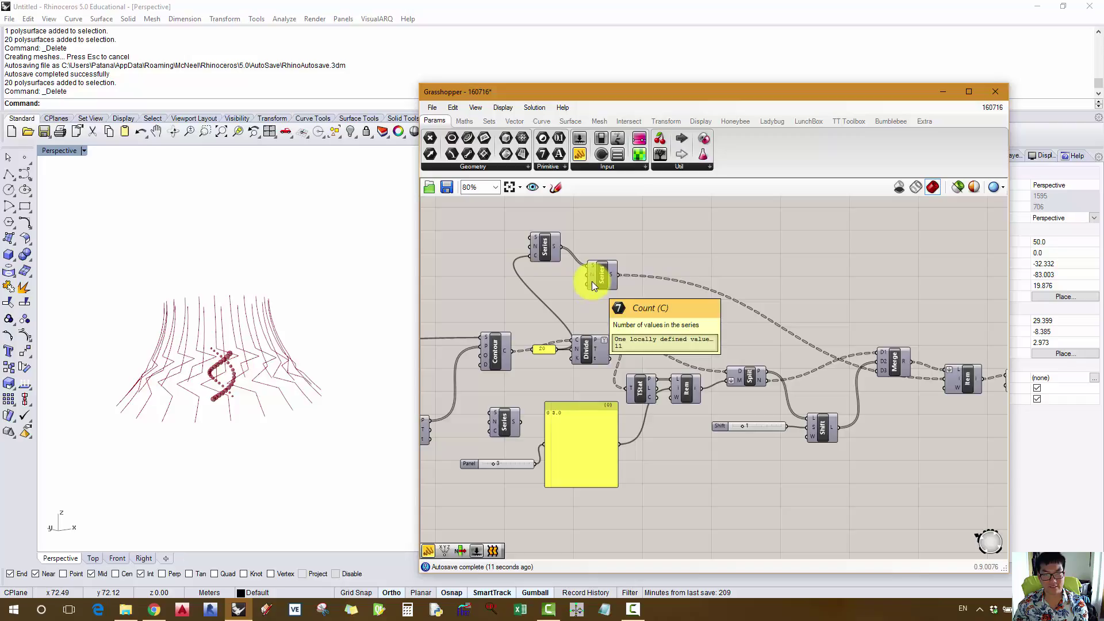
pyautogui.rightClick(592, 281)
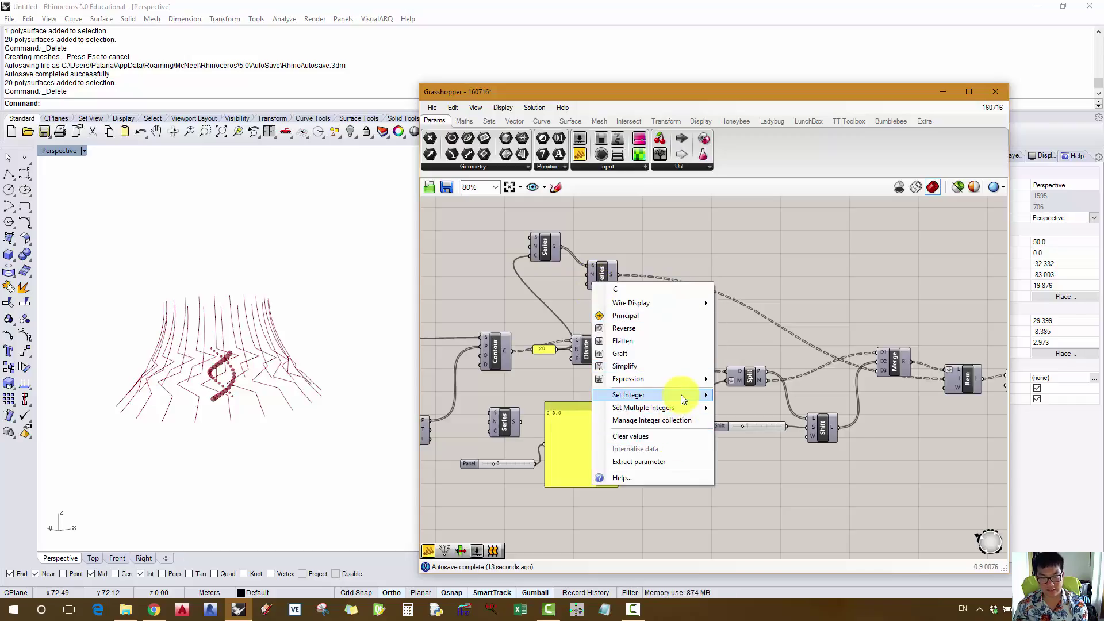
pyautogui.moveTo(683, 399)
pyautogui.click(742, 413)
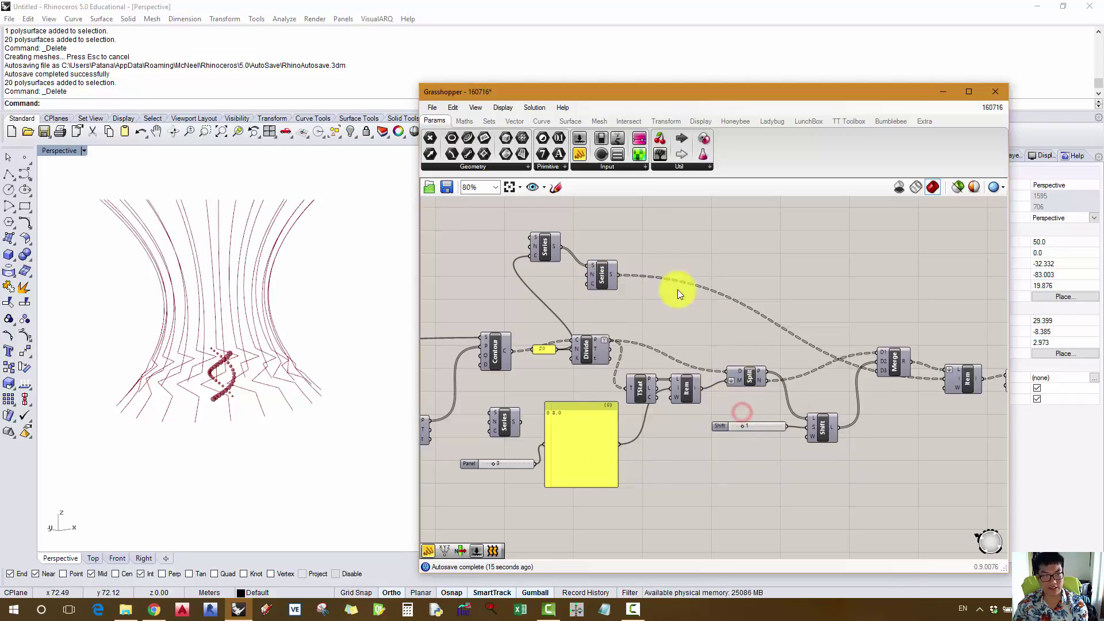
# - Add an Addition component and place it between the Line's Divide component and Contour
pyautogui.moveTo(531, 424); pyautogui.dragTo(553, 412, button='right')
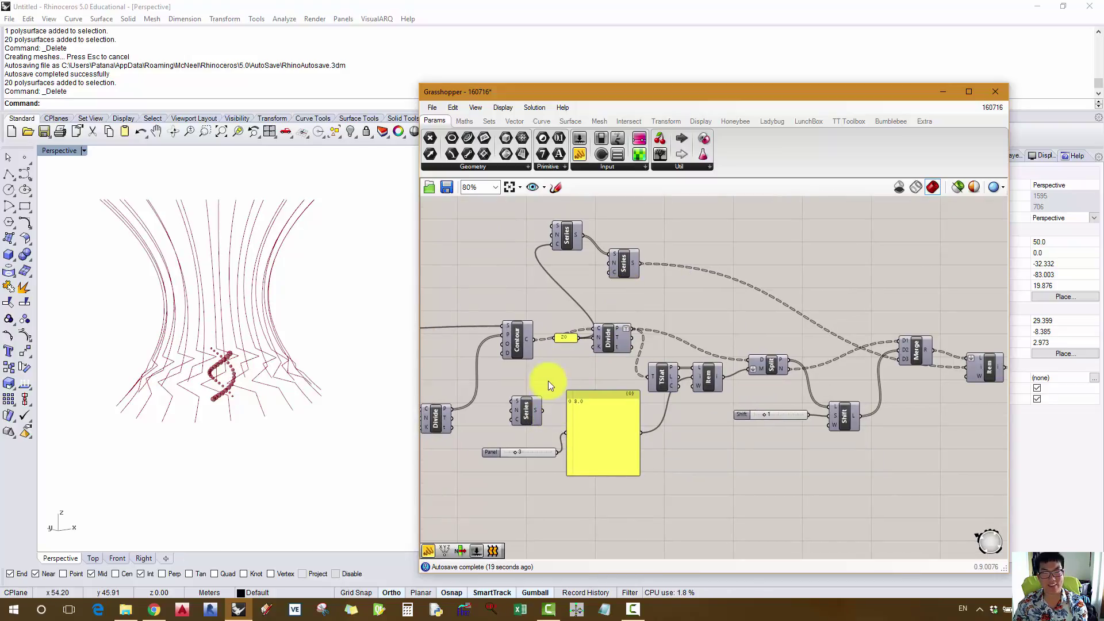
pyautogui.moveTo(519, 356); pyautogui.dragTo(593, 340, button='right')
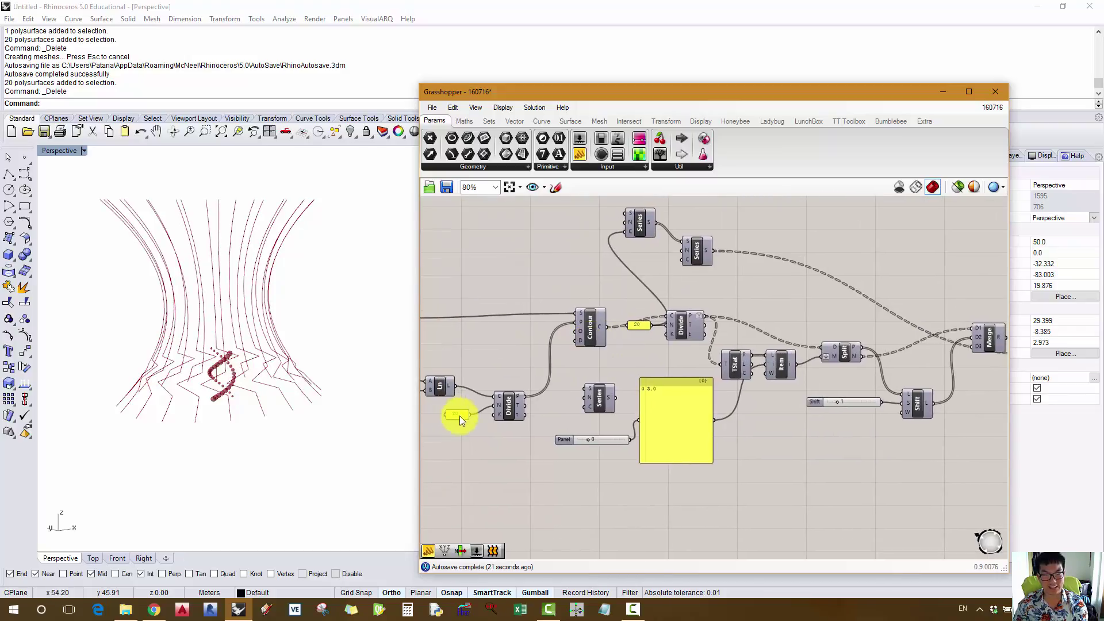
pyautogui.doubleClick(662, 267)
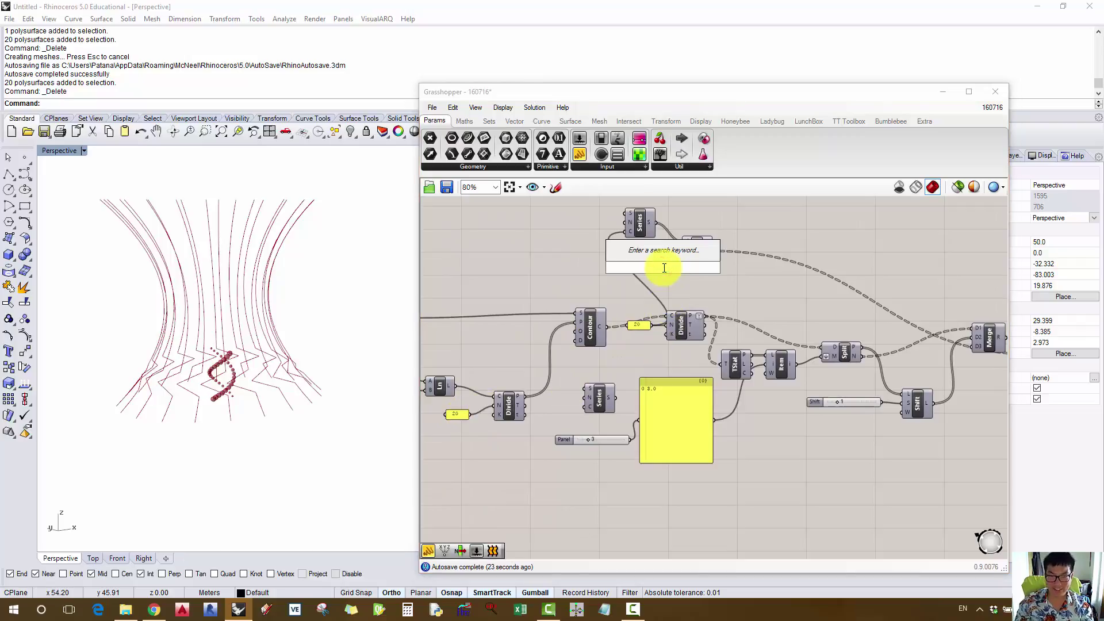
pyautogui.write('addition')
pyautogui.click(674, 269)
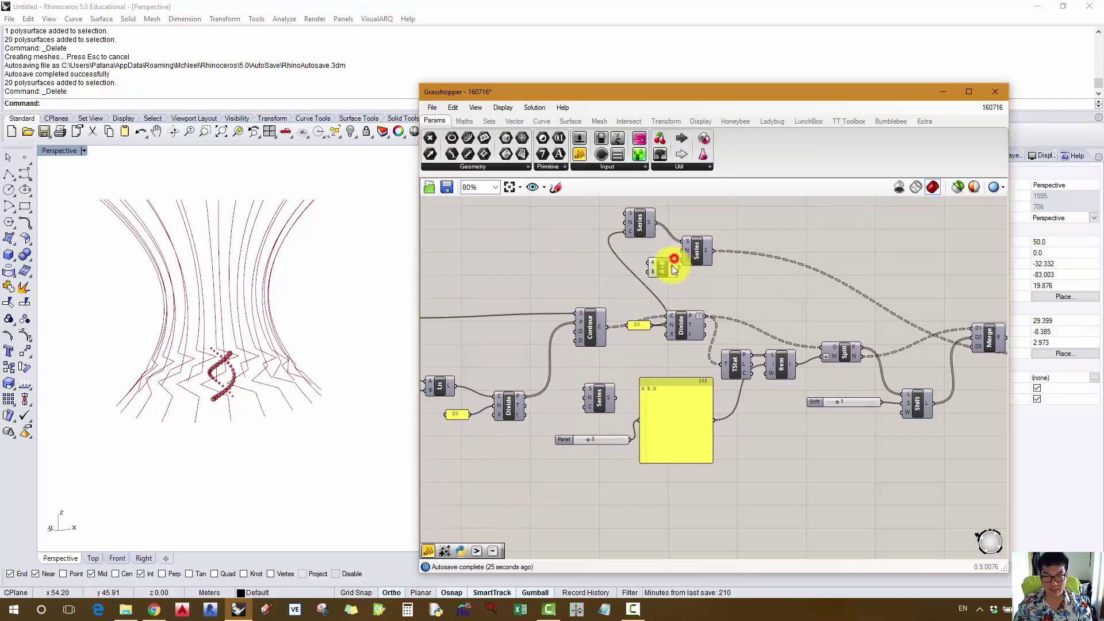
pyautogui.moveTo(661, 270); pyautogui.dragTo(529, 359)
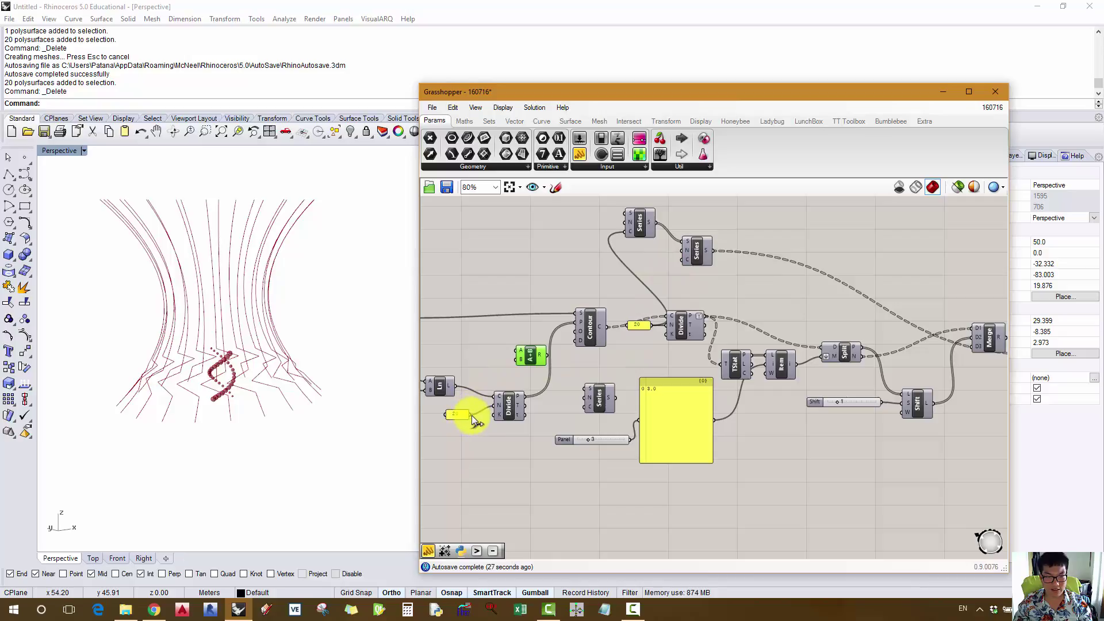
# - Connect the Line's division-count panel to the Addition's B input and give its A input a fixed number
pyautogui.moveTo(472, 415); pyautogui.dragTo(512, 354)
pyautogui.rightClick(519, 349)
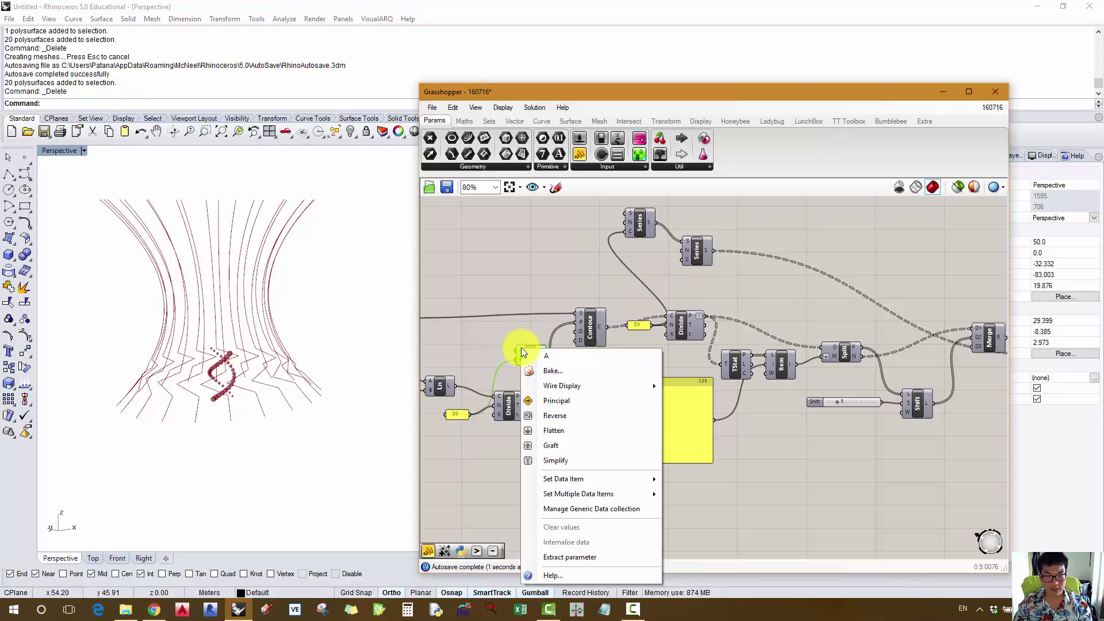
pyautogui.click(610, 461)
pyautogui.rightClick(520, 352)
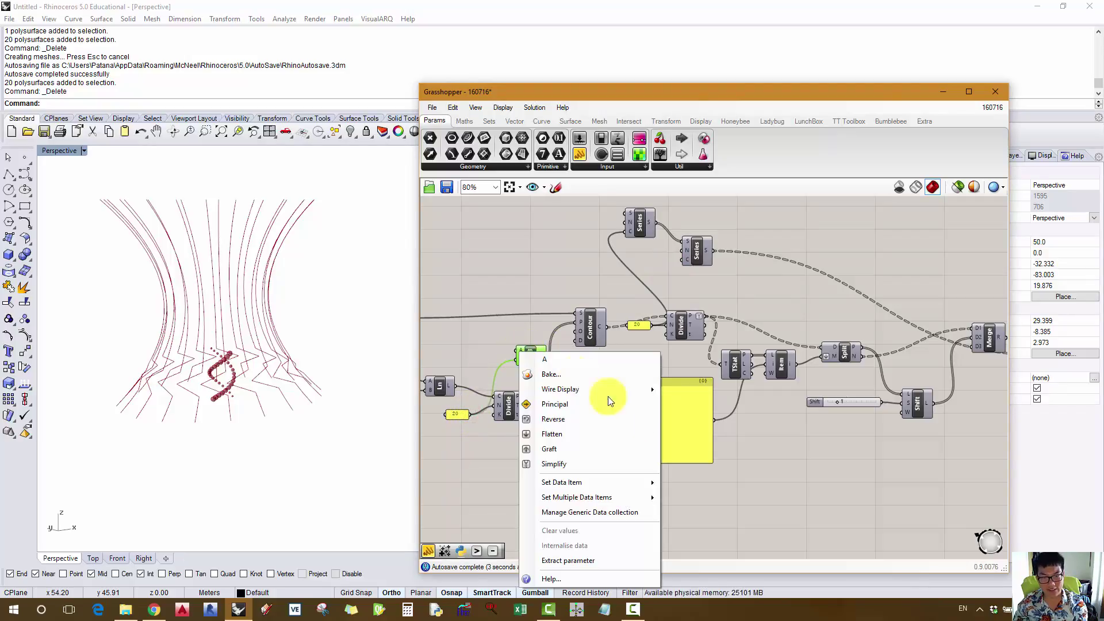
pyautogui.click(644, 482)
pyautogui.click(684, 493)
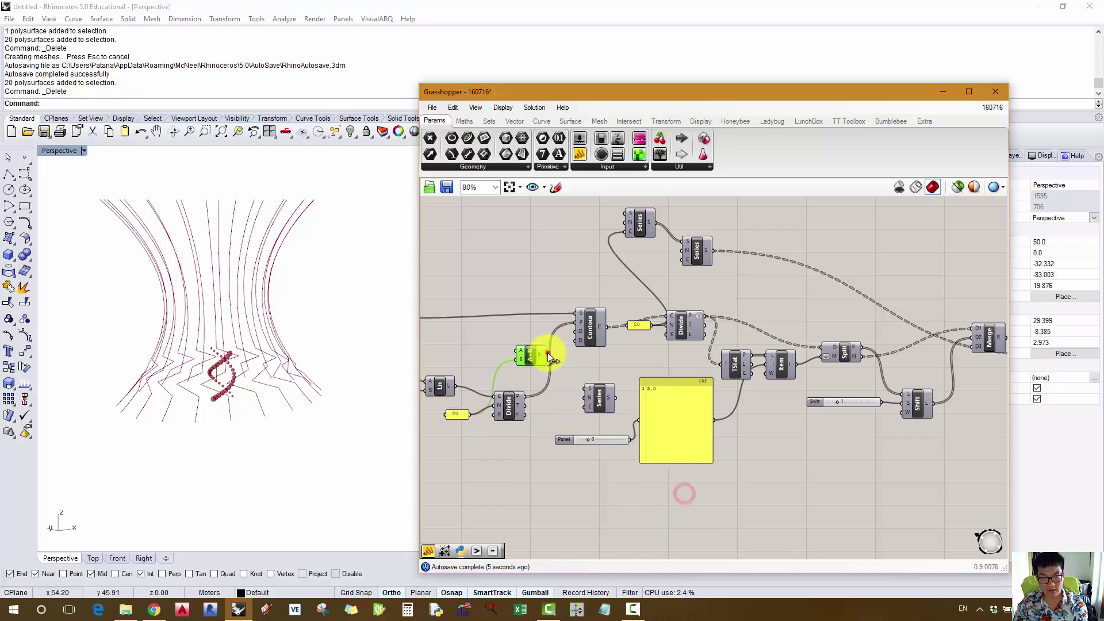
# - Connect the Addition result to the second upper Series component's count and move Addition beside the Series components
pyautogui.moveTo(551, 359); pyautogui.dragTo(683, 260)
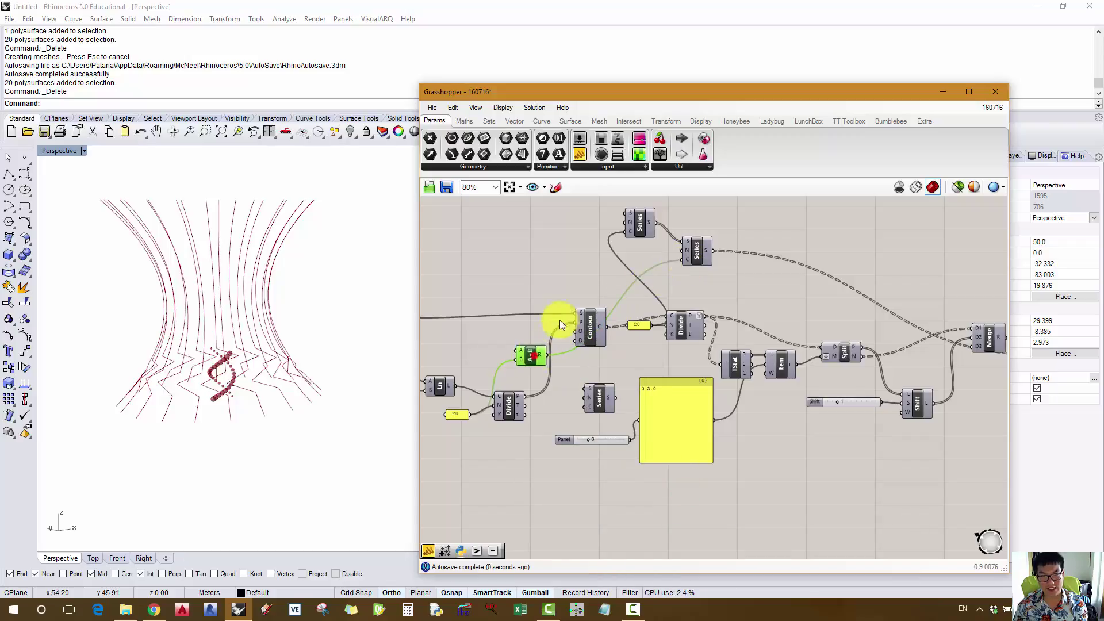
pyautogui.moveTo(533, 355); pyautogui.dragTo(607, 263)
# - Test the Line's division-count panel with 10, and set it back to 20
pyautogui.doubleClick(458, 414)
pyautogui.write('10')
pyautogui.click(482, 502)
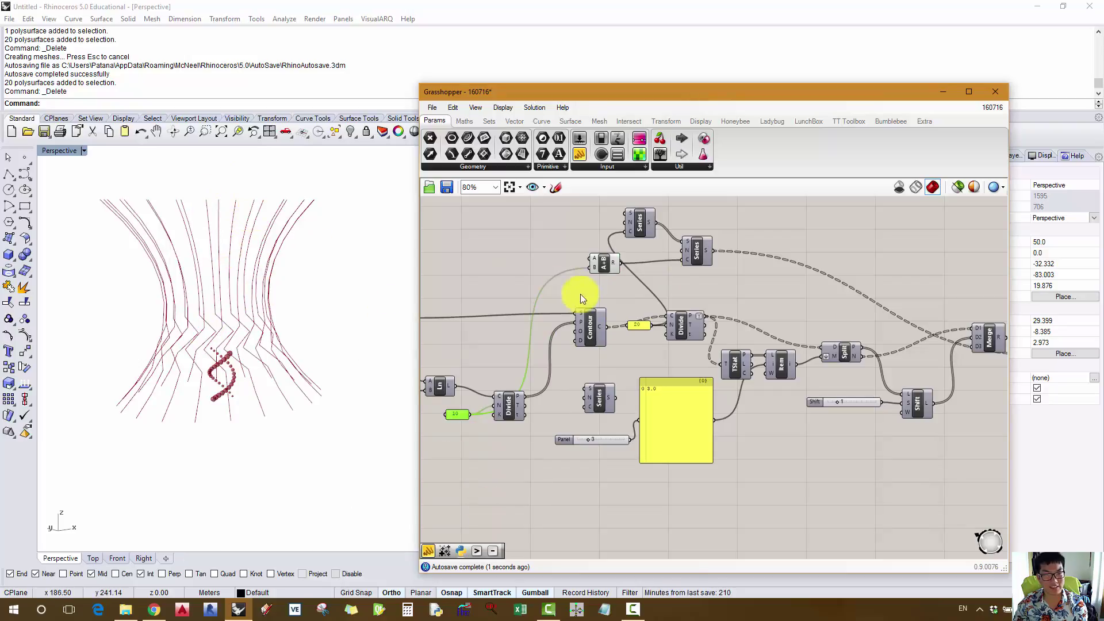
pyautogui.moveTo(655, 261); pyautogui.dragTo(588, 280, button='right')
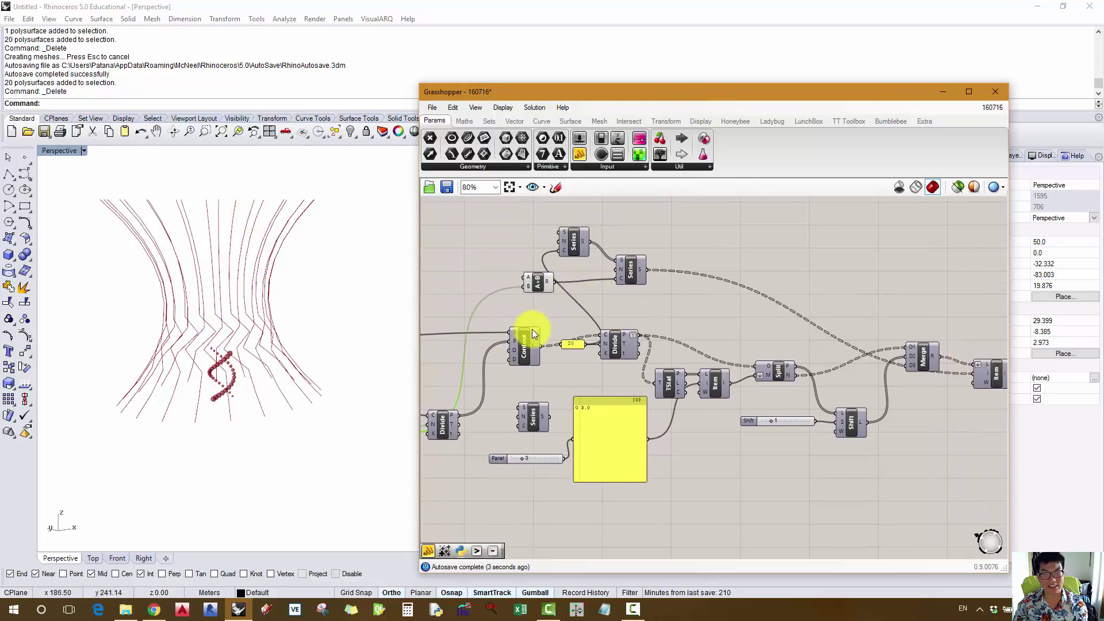
pyautogui.moveTo(534, 334)
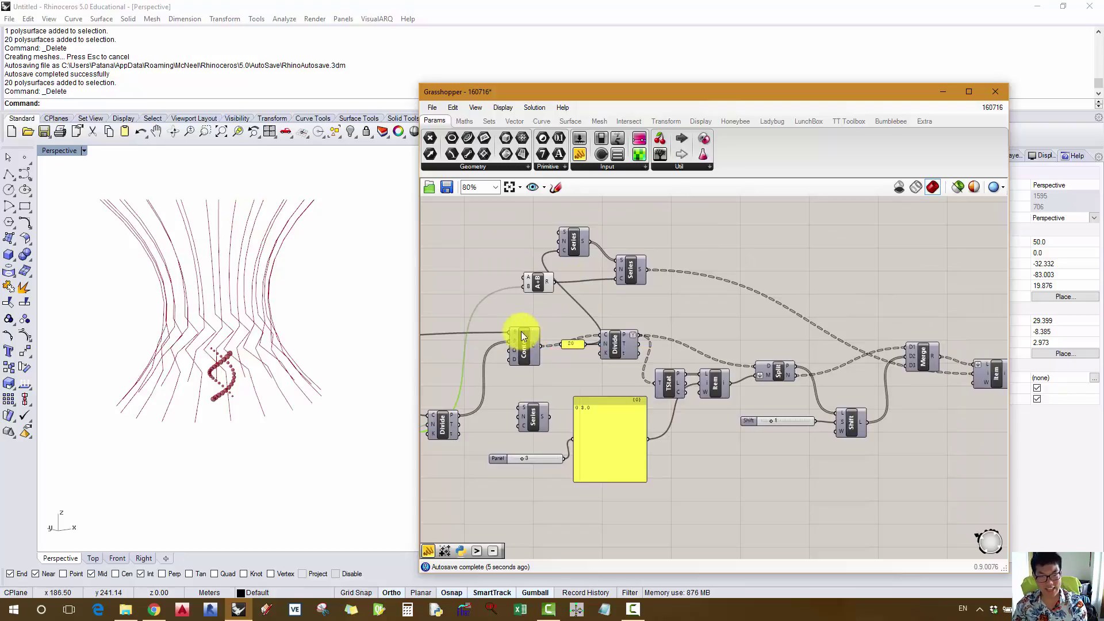
pyautogui.moveTo(502, 358); pyautogui.dragTo(545, 345, button='right')
pyautogui.doubleClick(432, 420)
pyautogui.write('20')
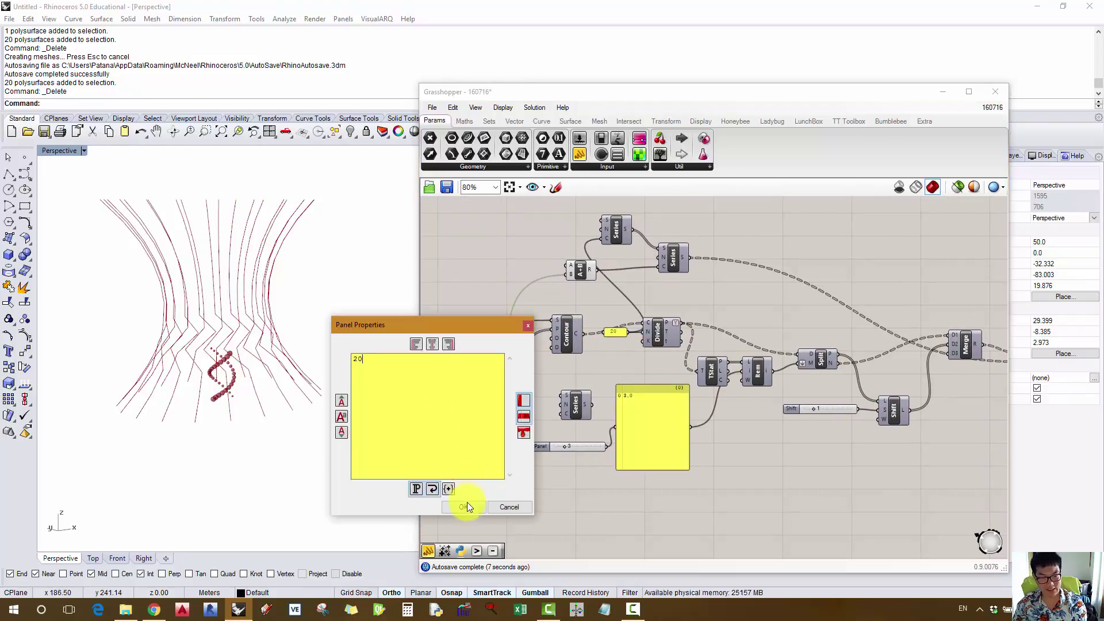
pyautogui.click(467, 504)
# - Reconnect the lower Series component's output to the branch-index panel and check the zigzag tower in the viewport
pyautogui.click(594, 386)
pyautogui.moveTo(592, 405); pyautogui.dragTo(616, 426)
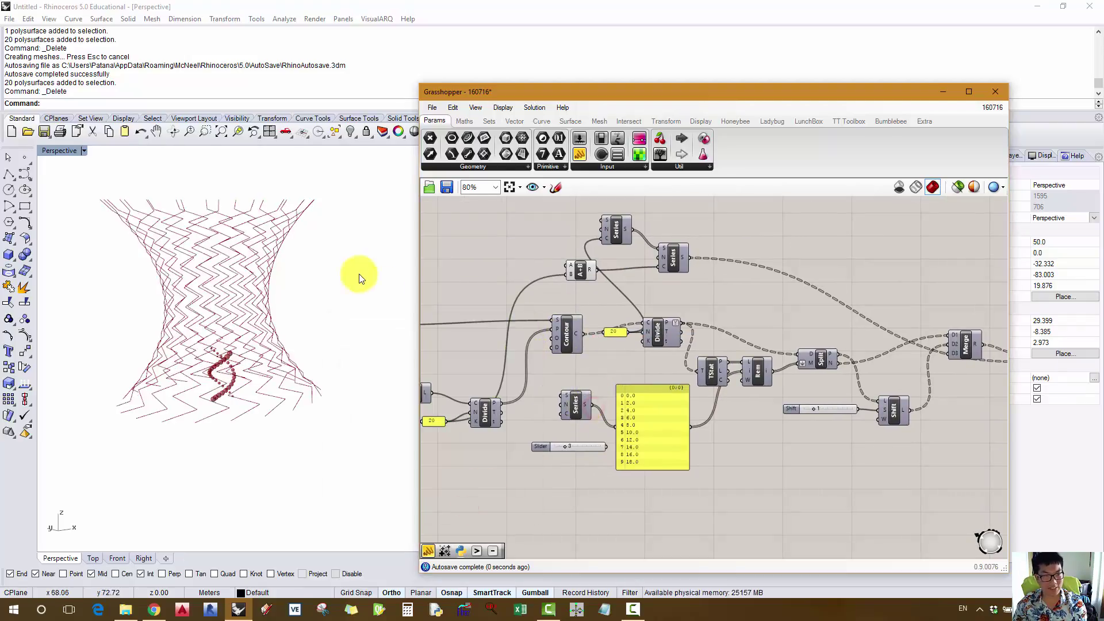
pyautogui.moveTo(343, 251); pyautogui.dragTo(302, 264, button='right')
# - Set the count of the Series feeding the branch-index panel to 5 and inspect the tower
pyautogui.scroll(3, 587, 396)
pyautogui.scroll(1, 656, 386)
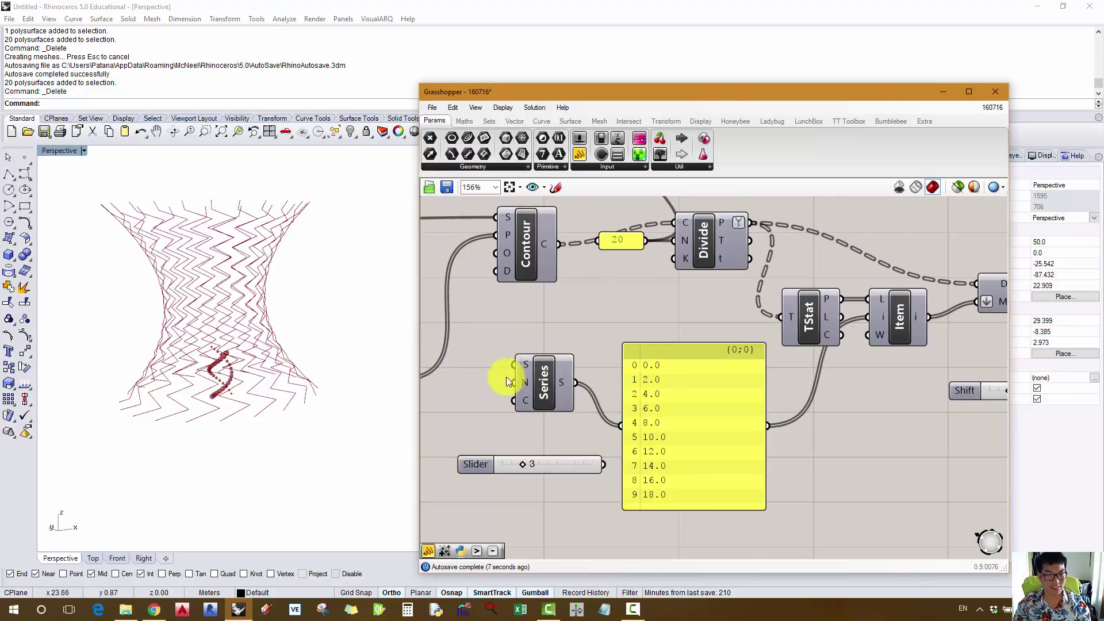
pyautogui.rightClick(523, 401)
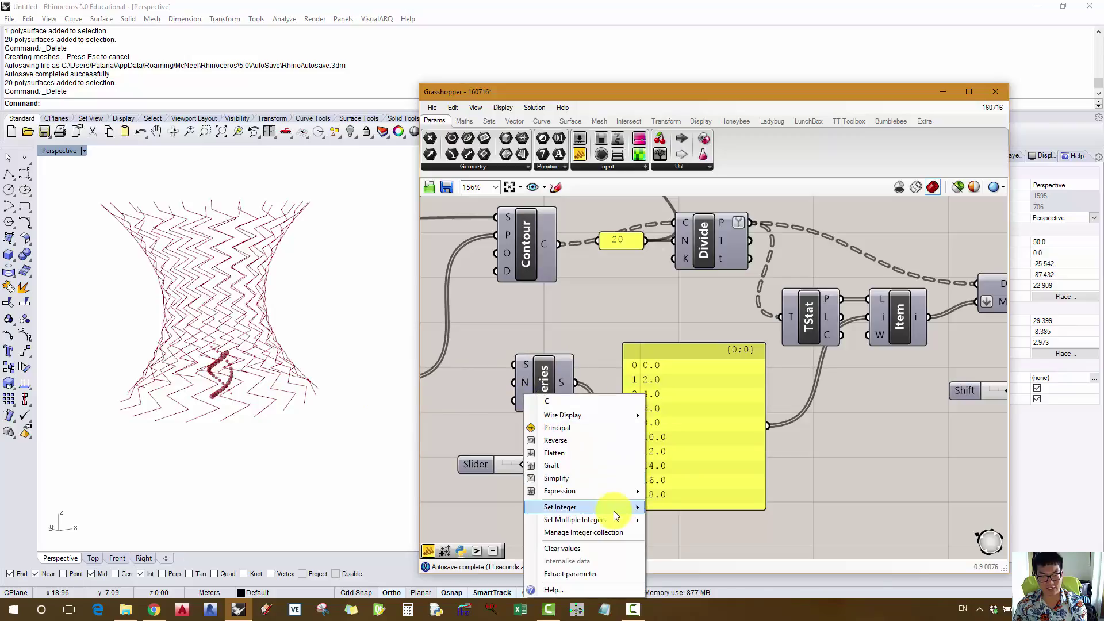
pyautogui.click(614, 511)
pyautogui.moveTo(674, 509); pyautogui.dragTo(636, 519)
pyautogui.write('5')
pyautogui.click(665, 524)
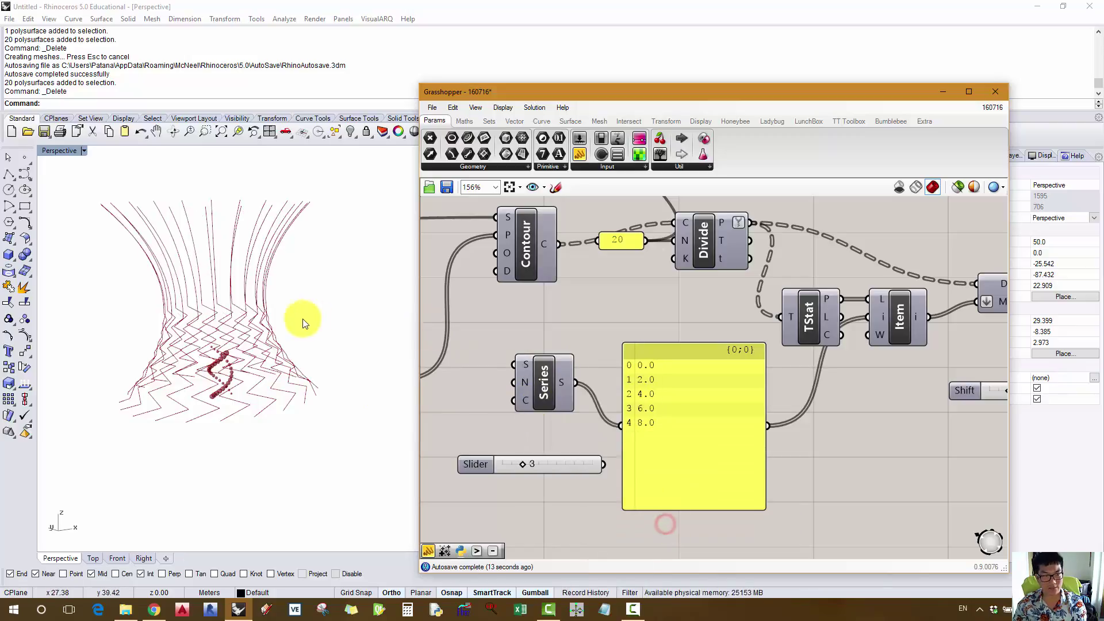
pyautogui.moveTo(305, 324); pyautogui.dragTo(395, 363, button='right')
# - Set the start value of the Series feeding the branch-index panel to 3
pyautogui.rightClick(526, 369)
pyautogui.moveTo(603, 471)
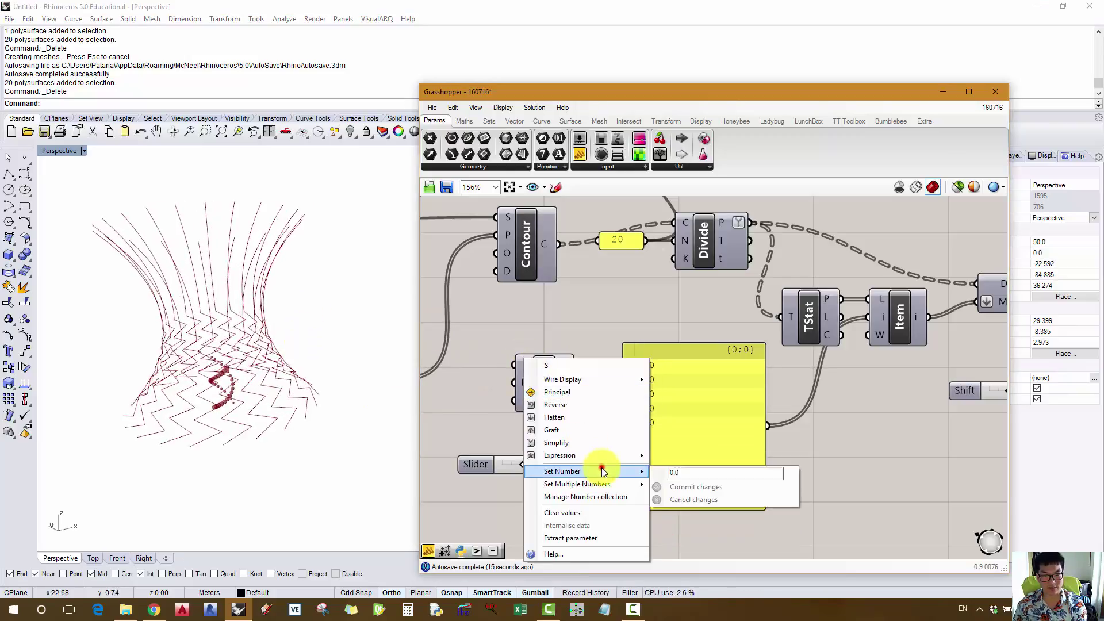
pyautogui.write('3')
pyautogui.click(696, 487)
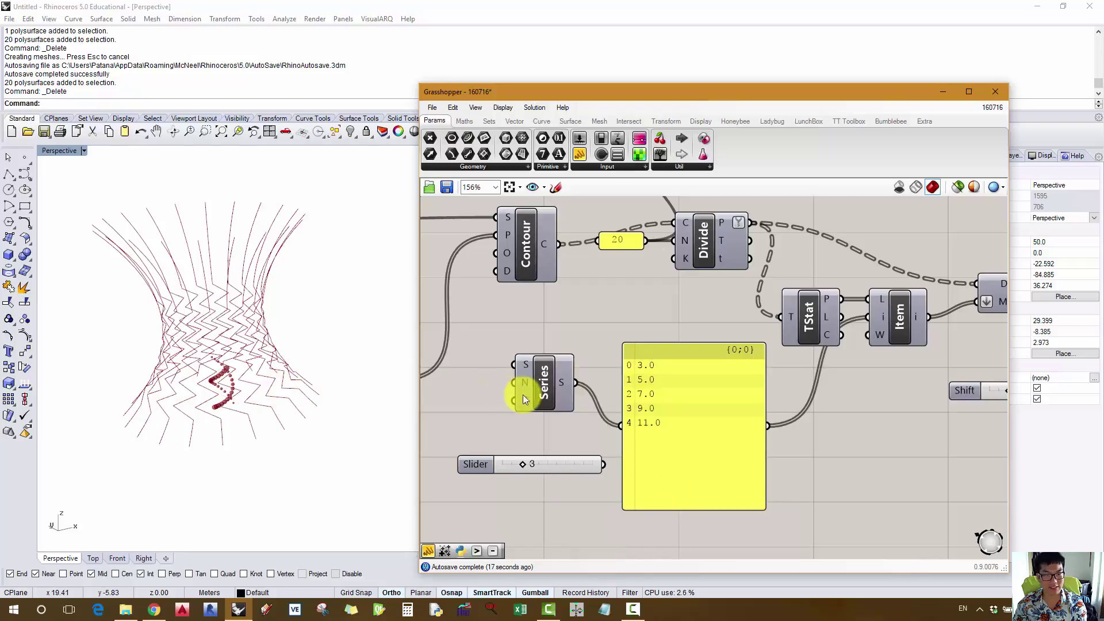
# - Connect the loose number slider to the start input of the Series feeding the branch-index panel, and set it to 4
pyautogui.rightClick(525, 365)
pyautogui.click(465, 397)
pyautogui.moveTo(601, 464); pyautogui.dragTo(514, 365)
pyautogui.moveTo(464, 476); pyautogui.dragTo(553, 451, button='right')
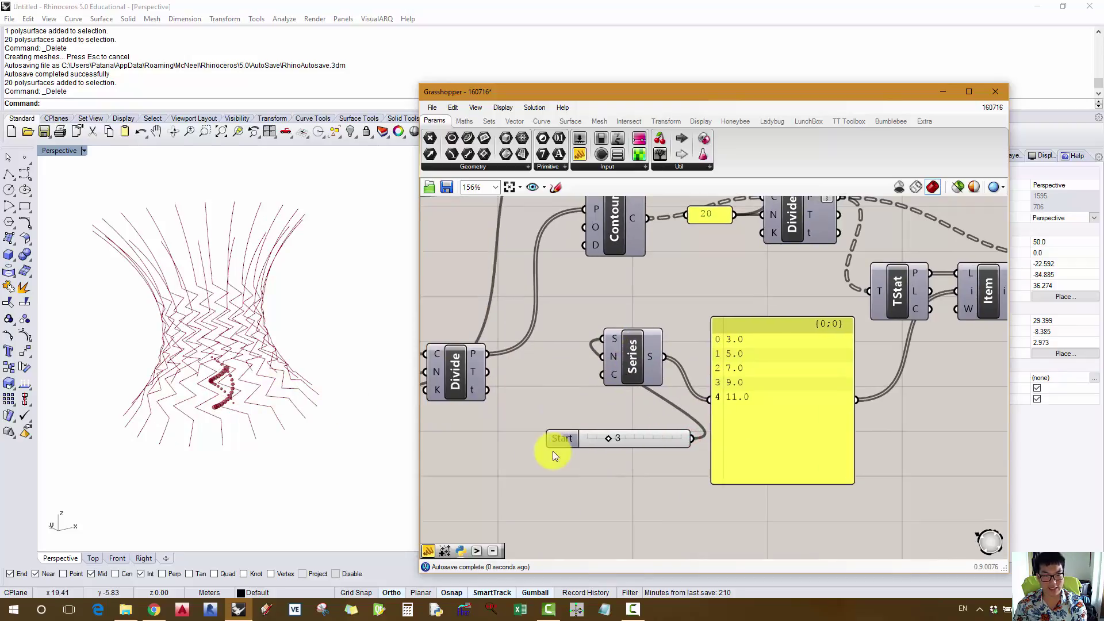
pyautogui.moveTo(565, 437)
pyautogui.mouseDown()
pyautogui.moveTo(522, 432)
pyautogui.moveTo(609, 432)
pyautogui.moveTo(566, 435)
pyautogui.moveTo(575, 437)
pyautogui.mouseUp()
pyautogui.click(605, 472)
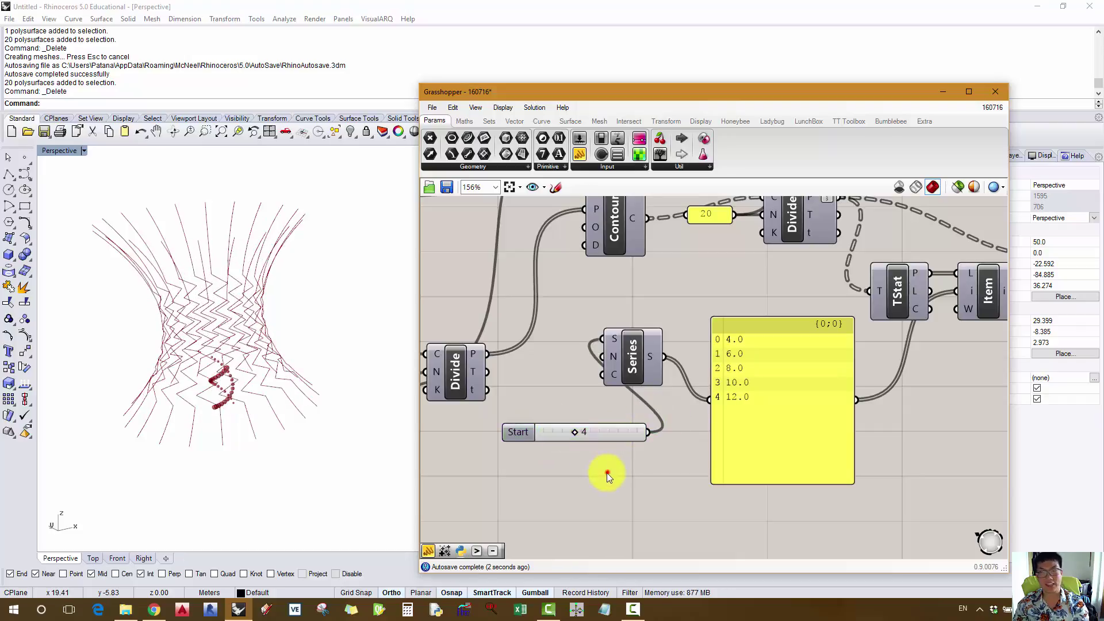
# - Examine the component chain from Contour and Divide through Split, Shift and Merge to the polyline and pipe
pyautogui.scroll(-5, 639, 295)
pyautogui.scroll(-3, 629, 312)
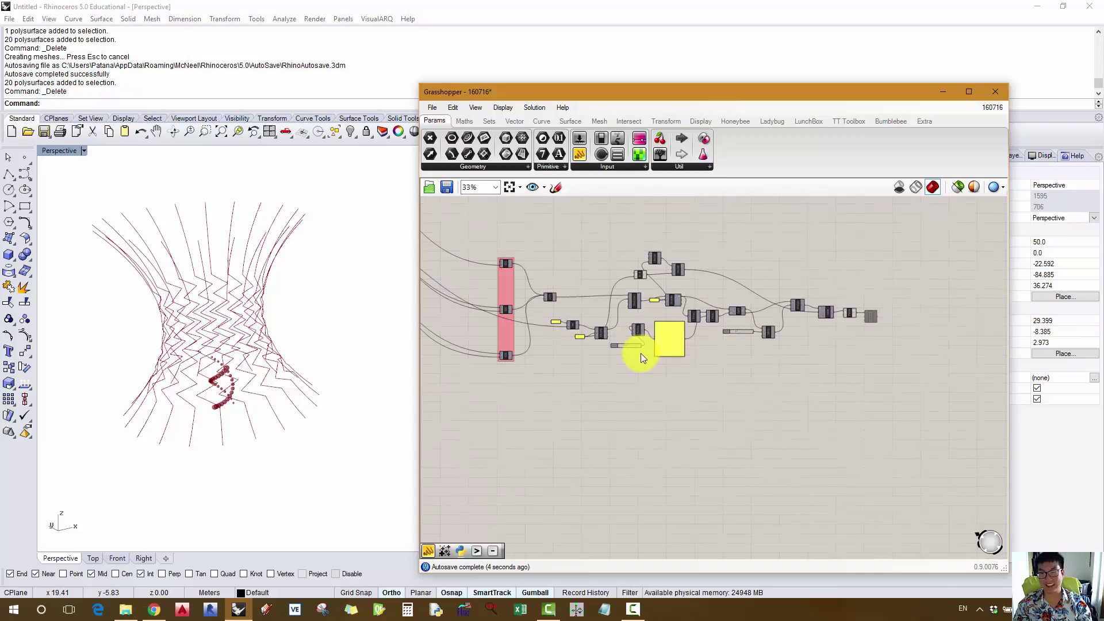
pyautogui.moveTo(617, 355); pyautogui.dragTo(619, 372, button='right')
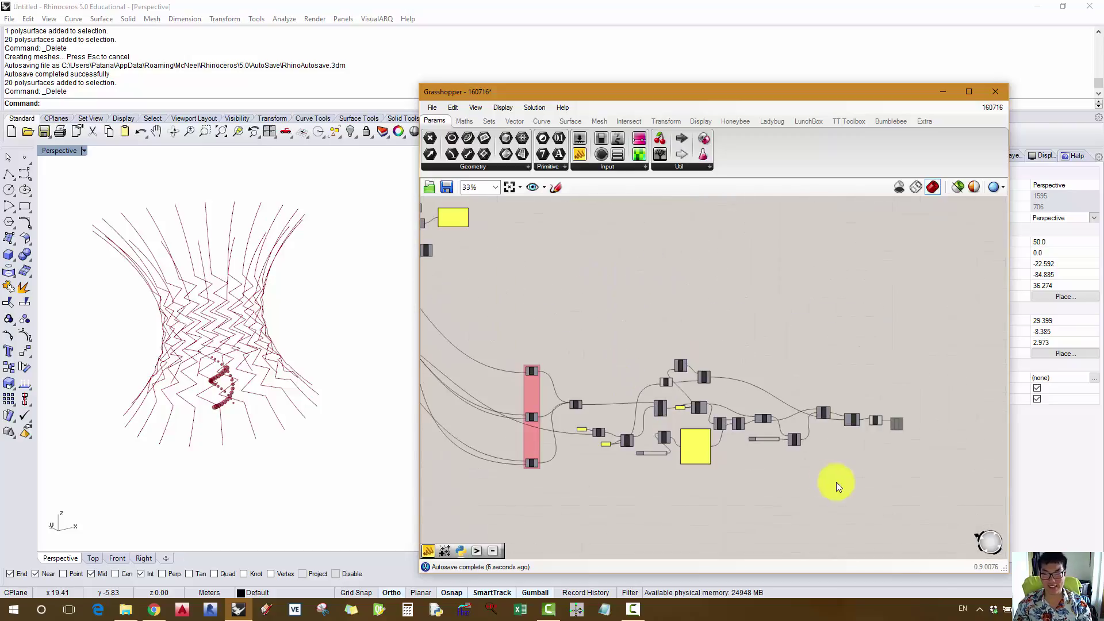
pyautogui.scroll(4, 916, 364)
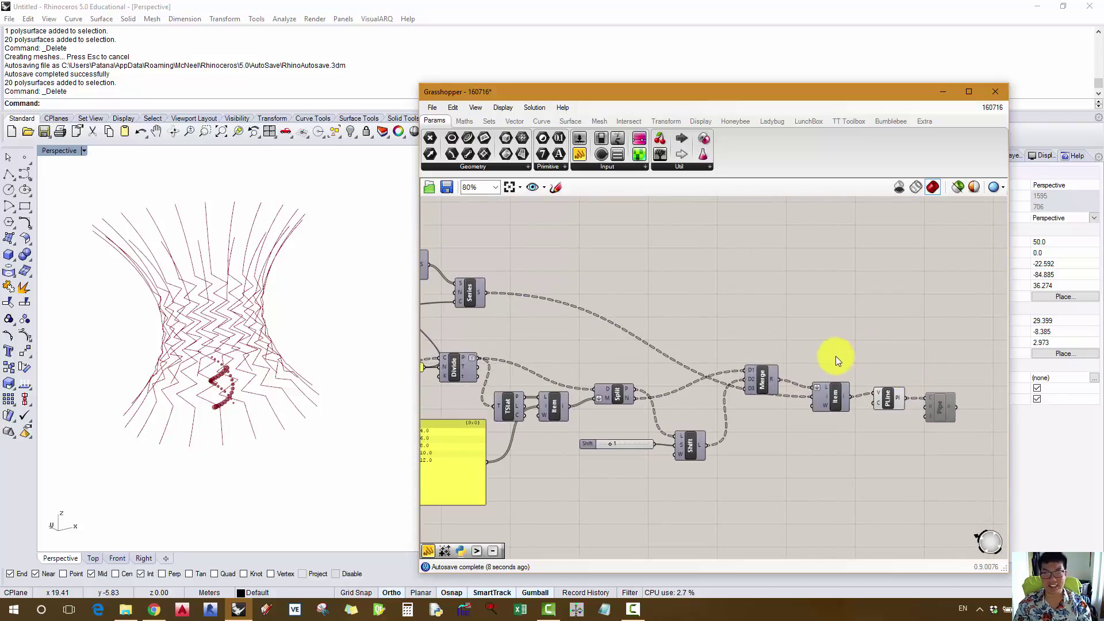
pyautogui.scroll(-2, 790, 344)
pyautogui.scroll(1, 679, 332)
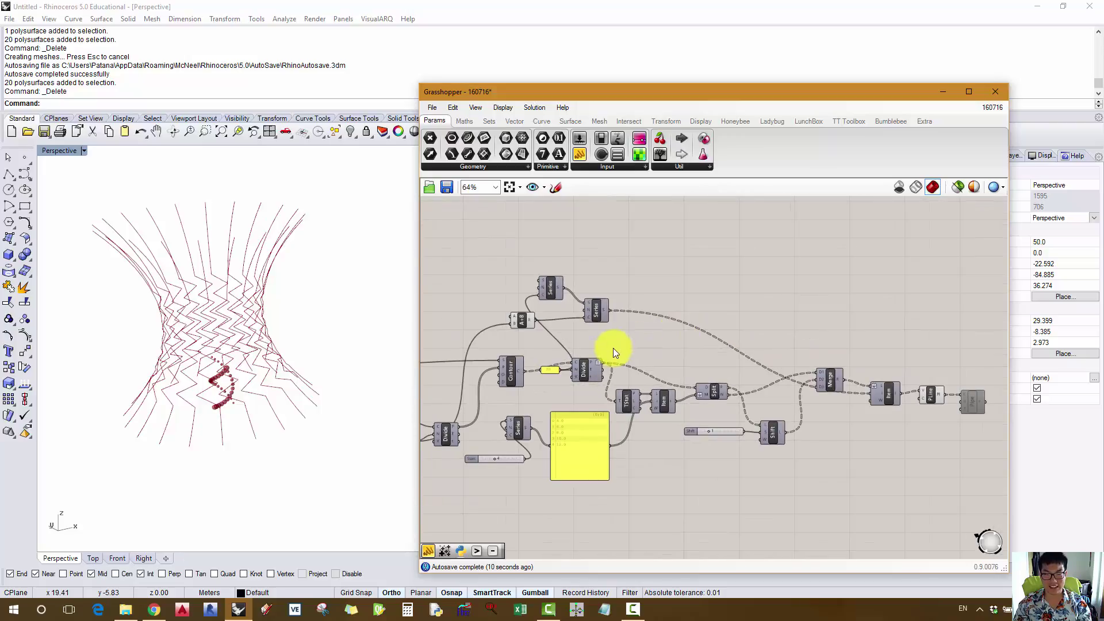
pyautogui.moveTo(613, 348); pyautogui.dragTo(718, 350, button='right')
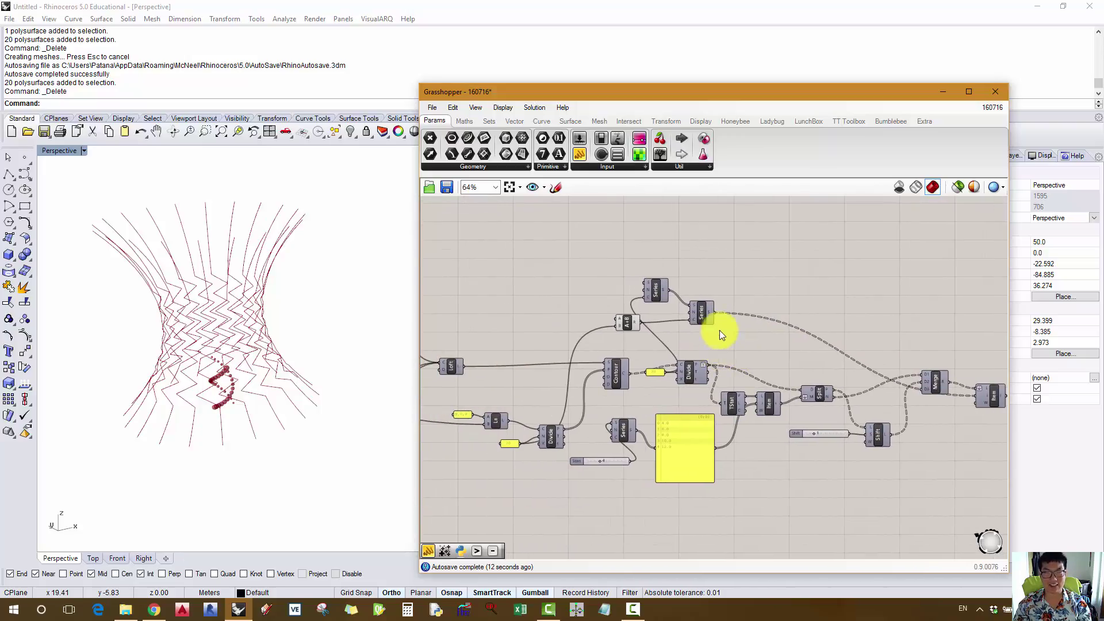